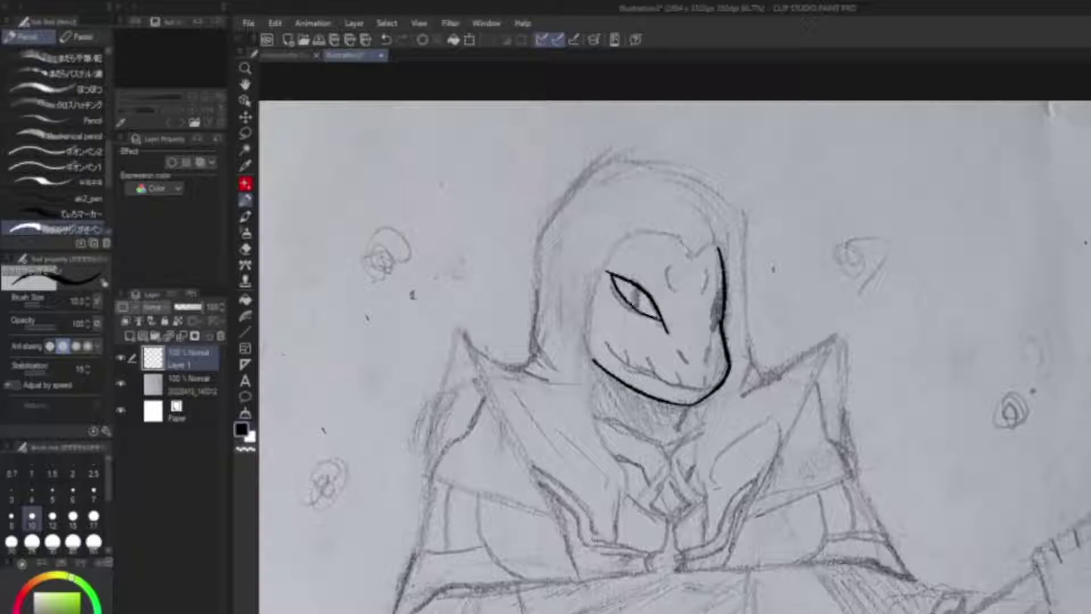
# Ink both eyes, the curved forehead markings and the start of the hood's inner edge over the sketch
pyautogui.moveTo(607, 273); pyautogui.dragTo(662, 322)
pyautogui.moveTo(718, 291); pyautogui.dragTo(718, 331)
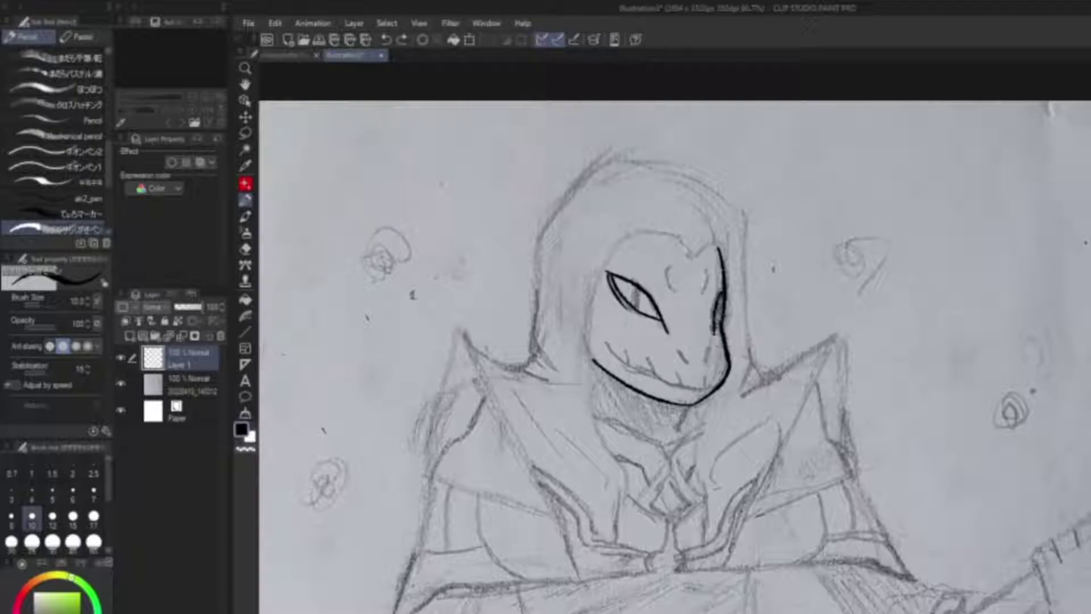
pyautogui.moveTo(681, 272)
pyautogui.mouseDown()
pyautogui.moveTo(682, 293)
pyautogui.moveTo(707, 291)
pyautogui.mouseUp()
pyautogui.scroll(1, 674, 357)
pyautogui.moveTo(696, 253); pyautogui.dragTo(730, 249)
pyautogui.hotkey('ctrl', 'z')
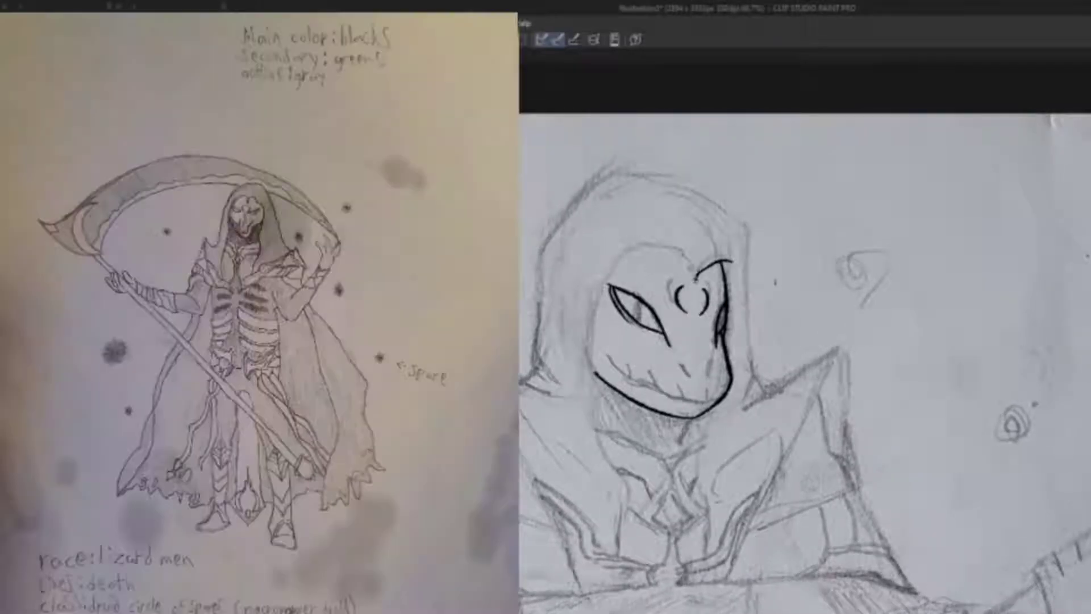
# Ink the hood's inner edge around the face and the neck lines running down from the jaw
pyautogui.moveTo(608, 280)
pyautogui.mouseDown()
pyautogui.moveTo(697, 283)
pyautogui.moveTo(583, 357)
pyautogui.moveTo(595, 429)
pyautogui.mouseUp()
pyautogui.hotkey('ctrl', 'z')
pyautogui.hotkey('ctrl', 'z')
pyautogui.moveTo(586, 349); pyautogui.dragTo(621, 542)
pyautogui.moveTo(714, 407); pyautogui.dragTo(711, 562)
pyautogui.hotkey('ctrl', 'z')
# Ink the hood's outer outline and the upper collar edges out to both shoulder points
pyautogui.moveTo(552, 307); pyautogui.dragTo(531, 363)
pyautogui.moveTo(579, 209)
pyautogui.mouseDown()
pyautogui.moveTo(533, 341)
pyautogui.moveTo(669, 188)
pyautogui.moveTo(742, 227)
pyautogui.moveTo(760, 389)
pyautogui.moveTo(839, 349)
pyautogui.mouseUp()
pyautogui.moveTo(464, 351)
pyautogui.mouseDown()
pyautogui.moveTo(526, 388)
pyautogui.moveTo(585, 367)
pyautogui.mouseUp()
# Ink the lizard's mouth line from the cheek to the snout, redoing the strokes that miss the sketch
pyautogui.moveTo(682, 341); pyautogui.dragTo(589, 301)
pyautogui.moveTo(549, 259)
pyautogui.mouseDown()
pyautogui.moveTo(594, 296)
pyautogui.moveTo(670, 321)
pyautogui.mouseUp()
pyautogui.hotkey('ctrl', 'z')
pyautogui.hotkey('ctrl', 'z')
pyautogui.moveTo(578, 277); pyautogui.dragTo(679, 319)
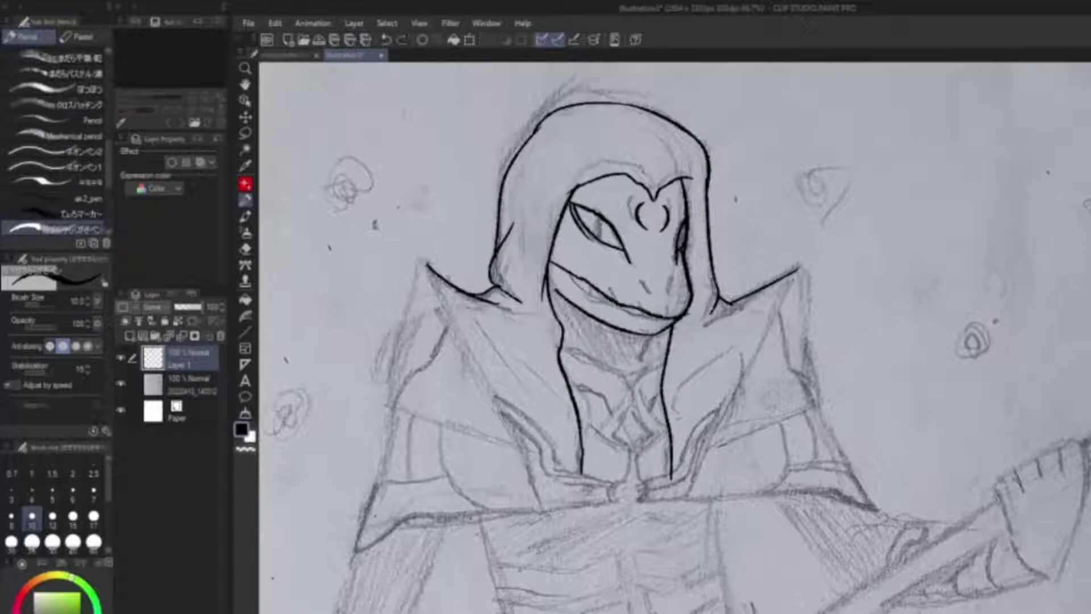
# Ink the two nostrils and the upper V-shaped edge of the neck band
pyautogui.hotkey('ctrl', 'z')
pyautogui.moveTo(638, 279); pyautogui.dragTo(645, 289)
pyautogui.moveTo(667, 283); pyautogui.dragTo(673, 294)
pyautogui.moveTo(565, 351); pyautogui.dragTo(627, 377)
pyautogui.moveTo(648, 377)
pyautogui.mouseDown()
pyautogui.moveTo(646, 358)
pyautogui.moveTo(661, 359)
pyautogui.moveTo(631, 394)
pyautogui.mouseUp()
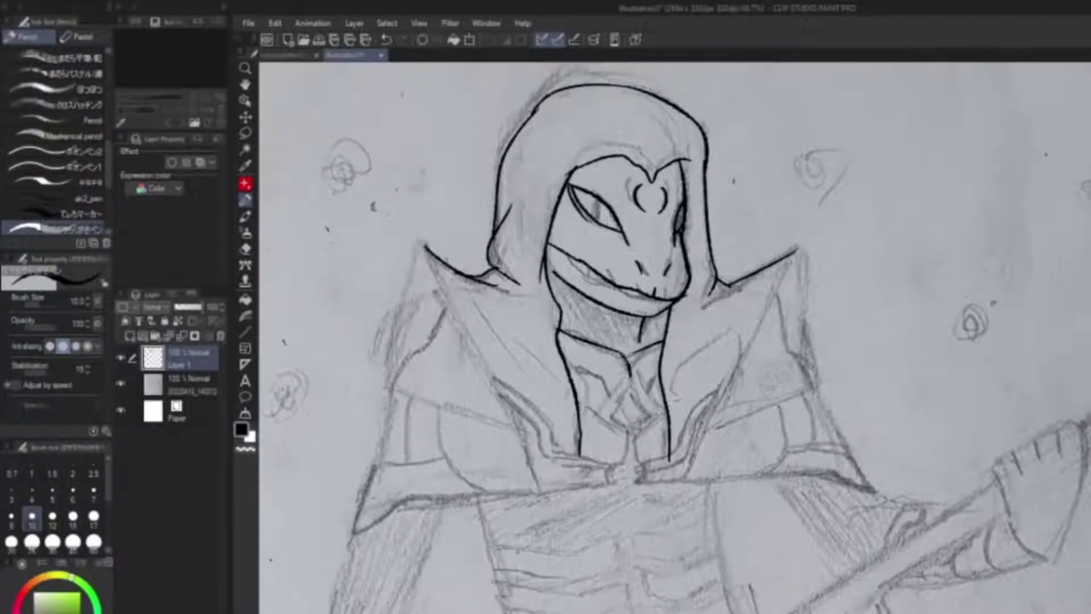
# Ink the nested diamond ornament and the bands joining it at the center of the neck
pyautogui.moveTo(635, 326)
pyautogui.mouseDown()
pyautogui.moveTo(613, 374)
pyautogui.moveTo(641, 410)
pyautogui.moveTo(657, 368)
pyautogui.moveTo(642, 407)
pyautogui.mouseUp()
pyautogui.hotkey('ctrl', 'z')
pyautogui.moveTo(657, 369); pyautogui.dragTo(642, 407)
pyautogui.moveTo(624, 377); pyautogui.dragTo(647, 407)
pyautogui.hotkey('ctrl', 'z')
pyautogui.moveTo(568, 341); pyautogui.dragTo(578, 313)
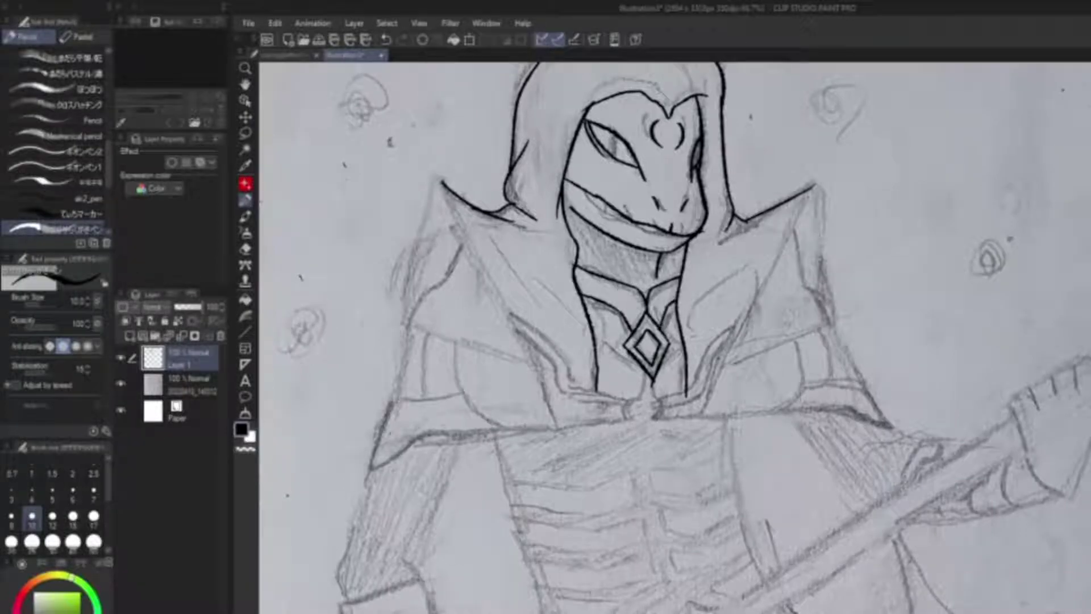
# Ink the remaining neck band lines and the flared stem hanging below the diamond ornament
pyautogui.moveTo(605, 327)
pyautogui.mouseDown()
pyautogui.moveTo(626, 346)
pyautogui.moveTo(588, 326)
pyautogui.mouseUp()
pyautogui.moveTo(668, 364); pyautogui.dragTo(669, 397)
pyautogui.hotkey('ctrl', 'z')
pyautogui.moveTo(663, 353); pyautogui.dragTo(652, 414)
pyautogui.moveTo(682, 355); pyautogui.dragTo(688, 399)
pyautogui.moveTo(568, 341); pyautogui.dragTo(663, 363)
# Ink the outer edges of both shoulder capes and the long edge of the left lapel
pyautogui.moveTo(557, 186); pyautogui.dragTo(490, 454)
pyautogui.moveTo(626, 341); pyautogui.dragTo(511, 406)
pyautogui.moveTo(814, 256)
pyautogui.mouseDown()
pyautogui.moveTo(835, 389)
pyautogui.moveTo(892, 495)
pyautogui.mouseUp()
pyautogui.moveTo(512, 341)
pyautogui.mouseDown()
pyautogui.moveTo(739, 310)
pyautogui.moveTo(642, 298)
pyautogui.mouseUp()
pyautogui.moveTo(572, 200); pyautogui.dragTo(688, 449)
pyautogui.moveTo(739, 284); pyautogui.dragTo(623, 341)
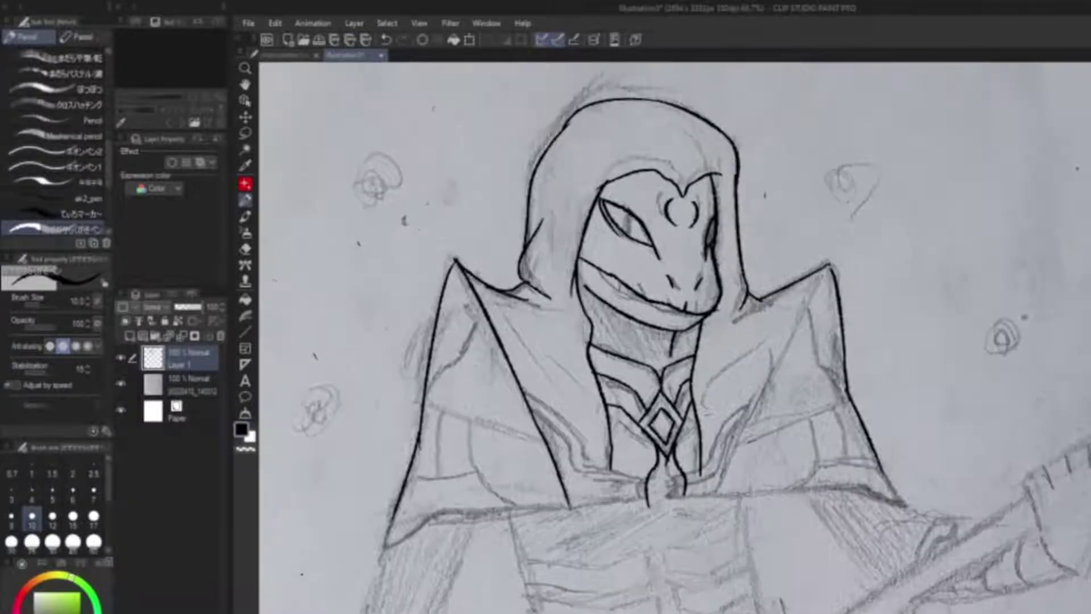
# Ink the long edge of the right lapel and the bottom hem of the shoulder cape on both sides
pyautogui.hotkey('ctrl', 'z')
pyautogui.moveTo(833, 266); pyautogui.dragTo(720, 506)
pyautogui.moveTo(625, 341)
pyautogui.mouseDown()
pyautogui.moveTo(654, 279)
pyautogui.moveTo(506, 341)
pyautogui.mouseUp()
pyautogui.moveTo(625, 341); pyautogui.dragTo(768, 335)
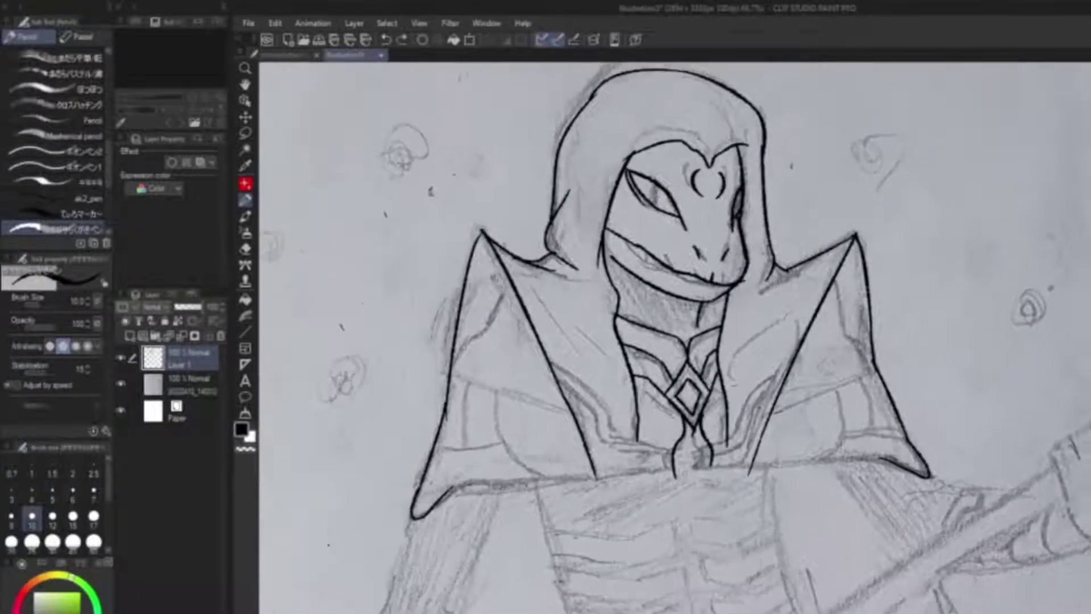
pyautogui.moveTo(590, 475)
pyautogui.mouseDown()
pyautogui.moveTo(678, 481)
pyautogui.moveTo(909, 459)
pyautogui.mouseUp()
# Erase the overshooting line ends around the collar and the right neck line
pyautogui.press('e')
pyautogui.moveTo(625, 341)
pyautogui.mouseDown()
pyautogui.moveTo(663, 327)
pyautogui.moveTo(629, 350)
pyautogui.mouseUp()
pyautogui.press('p')
pyautogui.press('e')
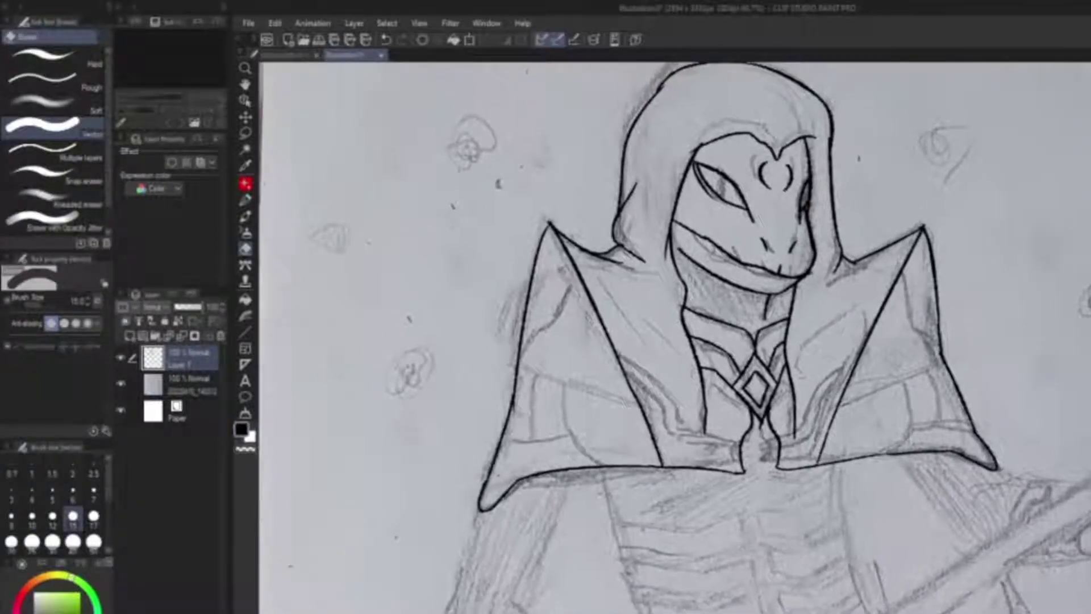
pyautogui.click(246, 201)
pyautogui.press('e')
pyautogui.moveTo(796, 441)
pyautogui.mouseDown()
pyautogui.moveTo(796, 382)
pyautogui.moveTo(797, 426)
pyautogui.mouseUp()
# Ink the left shoulder cape's inner fold, its curved band and the lower panel edge
pyautogui.press('p')
pyautogui.moveTo(578, 274)
pyautogui.mouseDown()
pyautogui.moveTo(558, 327)
pyautogui.moveTo(516, 380)
pyautogui.moveTo(658, 421)
pyautogui.mouseUp()
pyautogui.moveTo(497, 442); pyautogui.dragTo(567, 433)
pyautogui.moveTo(567, 391)
pyautogui.mouseDown()
pyautogui.moveTo(581, 431)
pyautogui.moveTo(618, 471)
pyautogui.mouseUp()
pyautogui.hotkey('ctrl', 'z')
pyautogui.moveTo(566, 433); pyautogui.dragTo(613, 467)
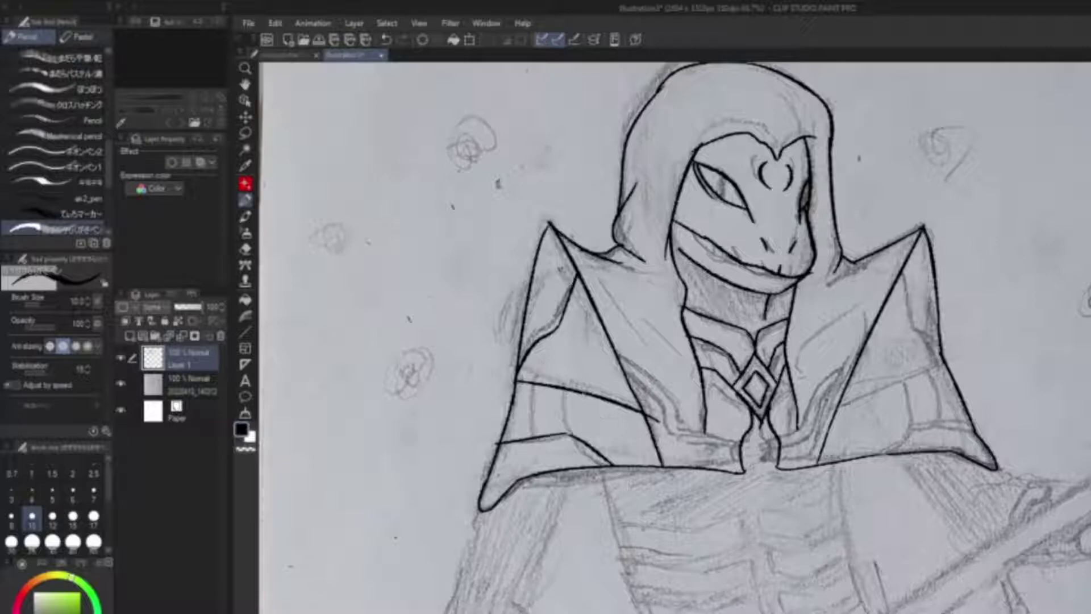
pyautogui.moveTo(610, 401); pyautogui.dragTo(658, 453)
# Ink the curved vertical dividers inside the left shoulder band
pyautogui.press('e')
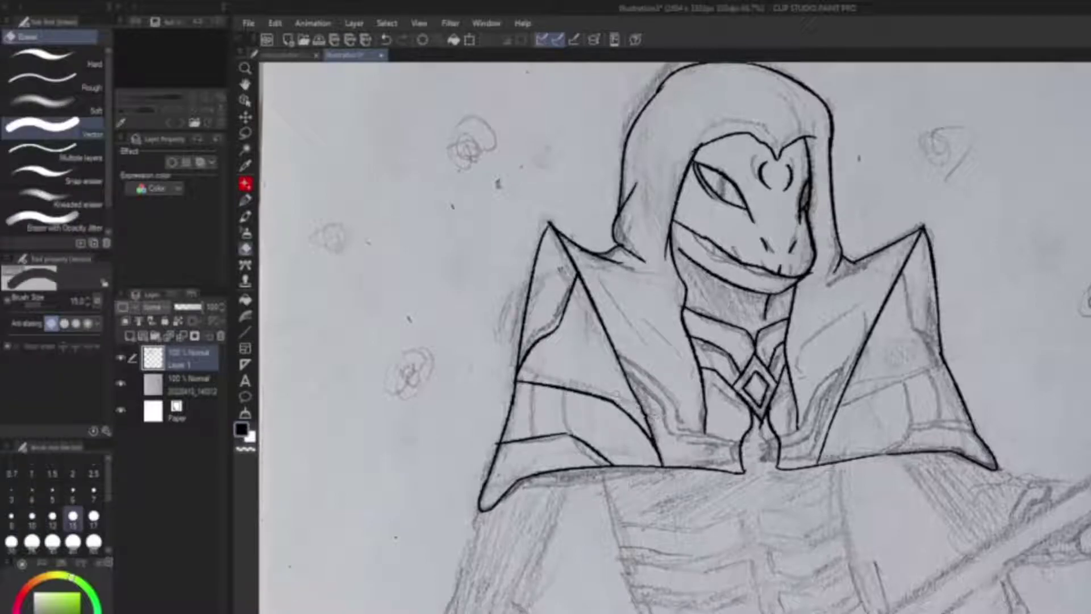
pyautogui.press('p')
pyautogui.moveTo(534, 387); pyautogui.dragTo(522, 438)
pyautogui.moveTo(567, 378); pyautogui.dragTo(553, 432)
pyautogui.moveTo(597, 389); pyautogui.dragTo(580, 424)
pyautogui.moveTo(710, 413); pyautogui.dragTo(585, 402)
# Ink the right shoulder cape's band, lower panel edge, vertical dividers and inner fold, and trim stray ends
pyautogui.moveTo(745, 382)
pyautogui.mouseDown()
pyautogui.moveTo(698, 437)
pyautogui.moveTo(831, 351)
pyautogui.mouseUp()
pyautogui.moveTo(760, 438); pyautogui.dragTo(786, 411)
pyautogui.moveTo(785, 410); pyautogui.dragTo(836, 396)
pyautogui.hotkey('ctrl', 'z')
pyautogui.moveTo(813, 360)
pyautogui.mouseDown()
pyautogui.moveTo(822, 397)
pyautogui.moveTo(792, 409)
pyautogui.mouseUp()
pyautogui.moveTo(762, 377); pyautogui.dragTo(774, 420)
pyautogui.moveTo(772, 269)
pyautogui.mouseDown()
pyautogui.moveTo(787, 323)
pyautogui.moveTo(818, 350)
pyautogui.mouseUp()
pyautogui.click(248, 250)
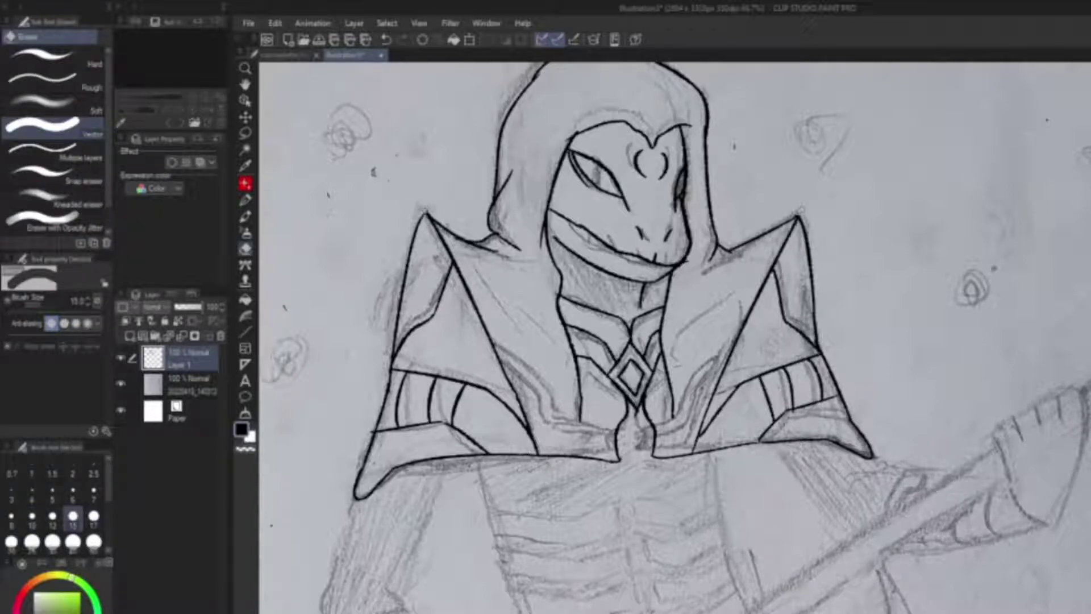
pyautogui.press('p')
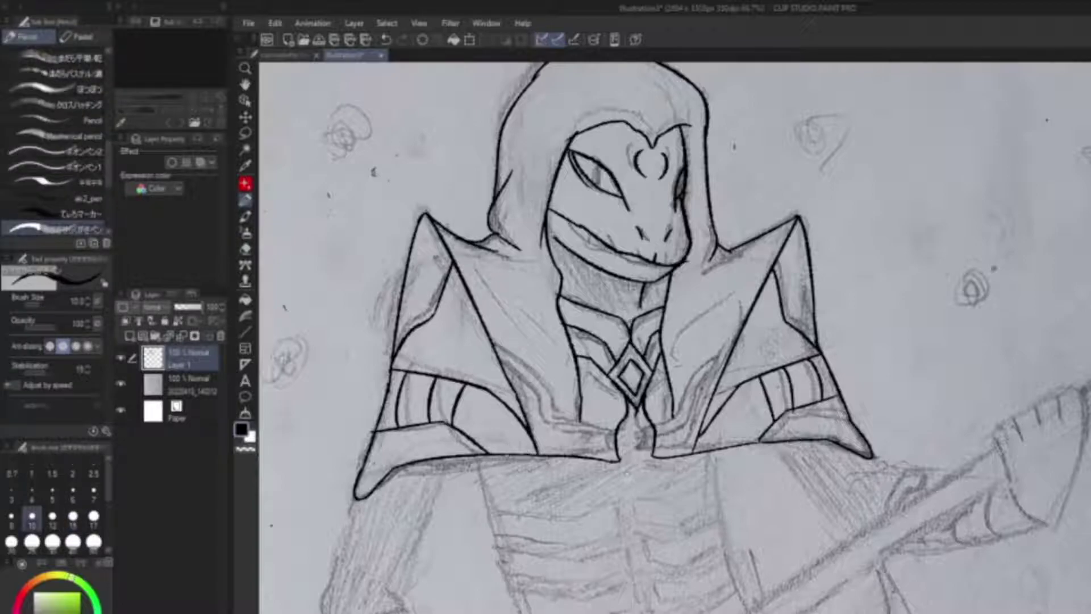
# Ink the first contour of the decorative trim on both lapels, following the sketch down to the center clasp
pyautogui.moveTo(625, 341); pyautogui.dragTo(679, 382)
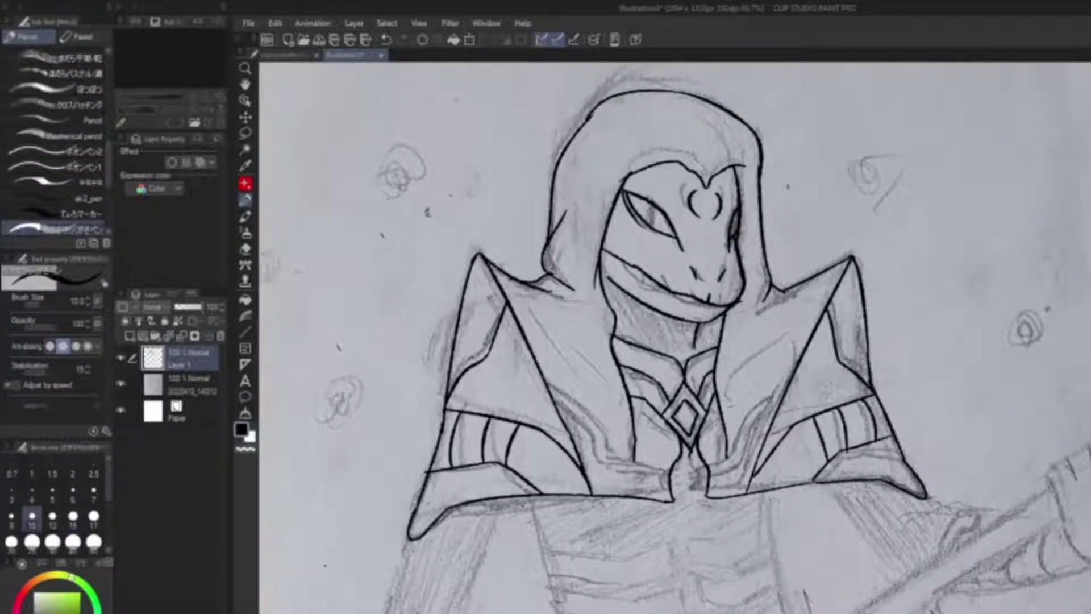
pyautogui.moveTo(551, 392); pyautogui.dragTo(633, 458)
pyautogui.moveTo(783, 397)
pyautogui.mouseDown()
pyautogui.moveTo(732, 433)
pyautogui.moveTo(711, 471)
pyautogui.mouseUp()
pyautogui.hotkey('ctrl', 'z')
pyautogui.moveTo(742, 429); pyautogui.dragTo(708, 466)
# Add a second parallel contour to the trim on both lapels and clean up its line ends
pyautogui.moveTo(554, 402); pyautogui.dragTo(602, 453)
pyautogui.moveTo(744, 464); pyautogui.dragTo(707, 483)
pyautogui.hotkey('ctrl', 'z')
pyautogui.moveTo(780, 406); pyautogui.dragTo(719, 477)
pyautogui.hotkey('ctrl', 'z')
pyautogui.moveTo(777, 408)
pyautogui.mouseDown()
pyautogui.moveTo(711, 476)
pyautogui.moveTo(773, 410)
pyautogui.mouseUp()
pyautogui.hotkey('ctrl', 'z')
pyautogui.click(247, 250)
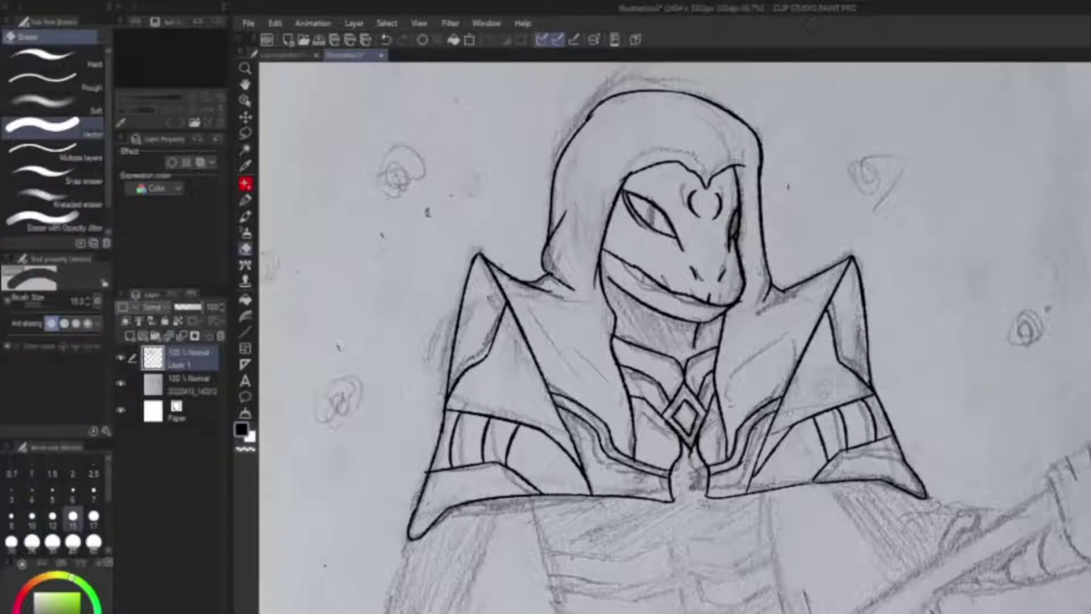
pyautogui.click(245, 200)
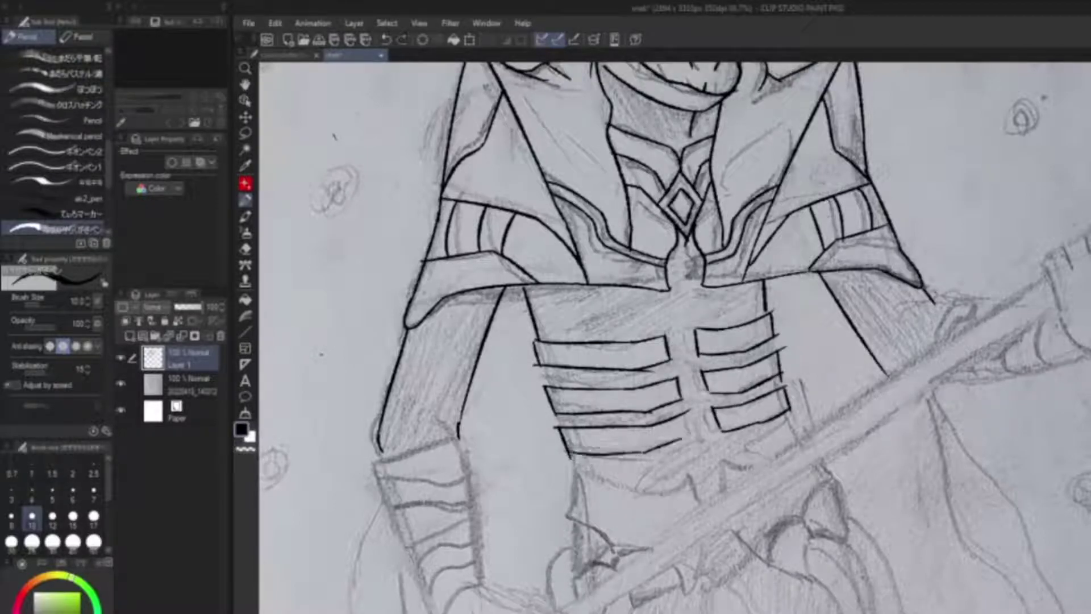
# Clean up the rib lines and ink the lowest pair of ribs above the waist
pyautogui.click(245, 248)
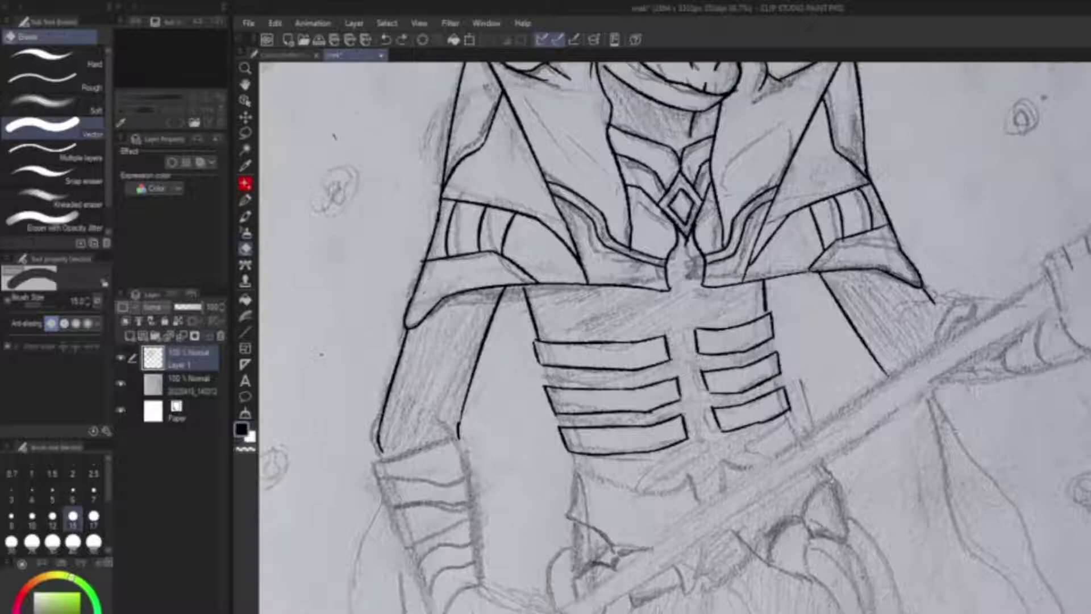
pyautogui.press('p')
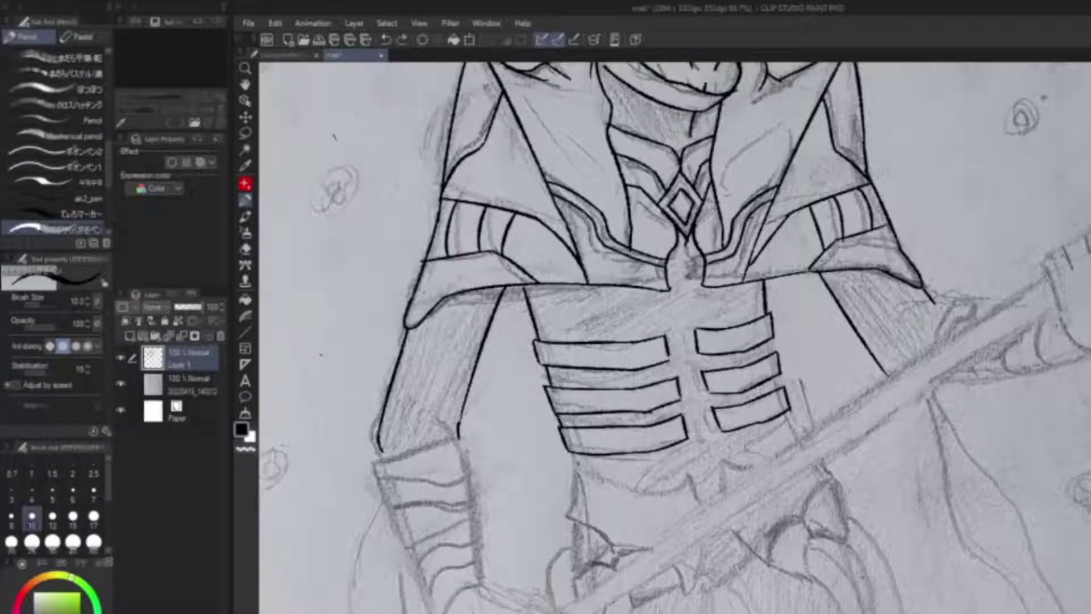
pyautogui.moveTo(787, 411); pyautogui.dragTo(791, 425)
pyautogui.moveTo(600, 455)
pyautogui.mouseDown()
pyautogui.moveTo(666, 462)
pyautogui.moveTo(645, 489)
pyautogui.mouseUp()
pyautogui.moveTo(738, 449)
pyautogui.mouseDown()
pyautogui.moveTo(776, 465)
pyautogui.moveTo(792, 429)
pyautogui.mouseUp()
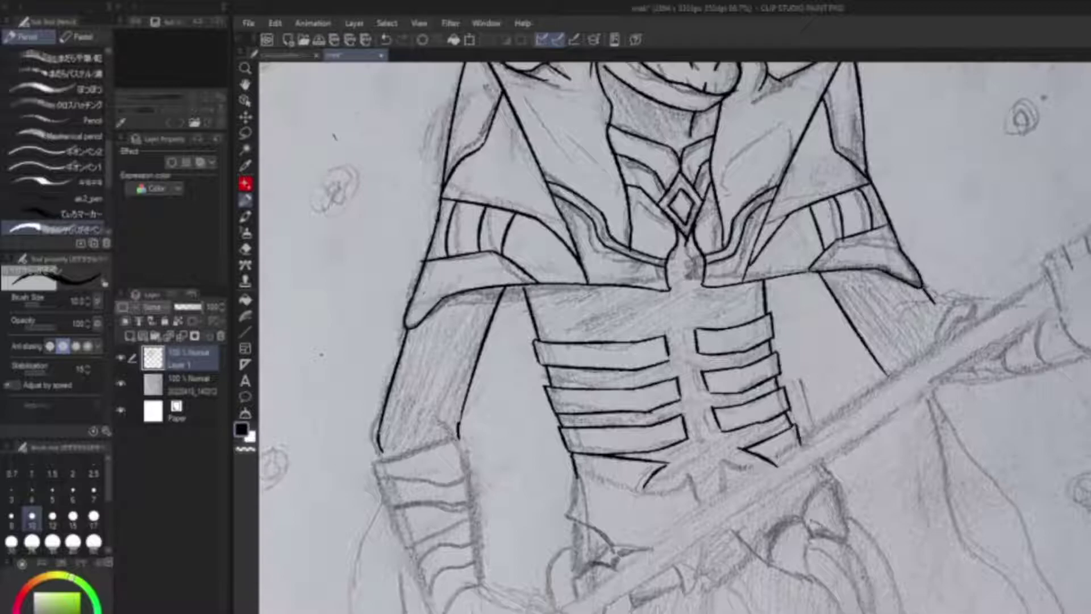
# Ink the uppermost pair of ribs just beneath the cape's hem
pyautogui.moveTo(626, 284); pyautogui.dragTo(649, 318)
pyautogui.moveTo(573, 363)
pyautogui.mouseDown()
pyautogui.moveTo(676, 348)
pyautogui.moveTo(665, 341)
pyautogui.moveTo(671, 358)
pyautogui.mouseUp()
pyautogui.moveTo(710, 336)
pyautogui.mouseDown()
pyautogui.moveTo(714, 351)
pyautogui.moveTo(776, 329)
pyautogui.moveTo(783, 341)
pyautogui.mouseUp()
pyautogui.hotkey('ctrl', 'z')
pyautogui.moveTo(651, 327)
pyautogui.mouseDown()
pyautogui.moveTo(569, 348)
pyautogui.moveTo(636, 331)
pyautogui.mouseUp()
pyautogui.moveTo(626, 333); pyautogui.dragTo(783, 318)
pyautogui.hotkey('ctrl', 'z')
pyautogui.moveTo(707, 345); pyautogui.dragTo(727, 362)
pyautogui.scroll(-5, 675, 337)
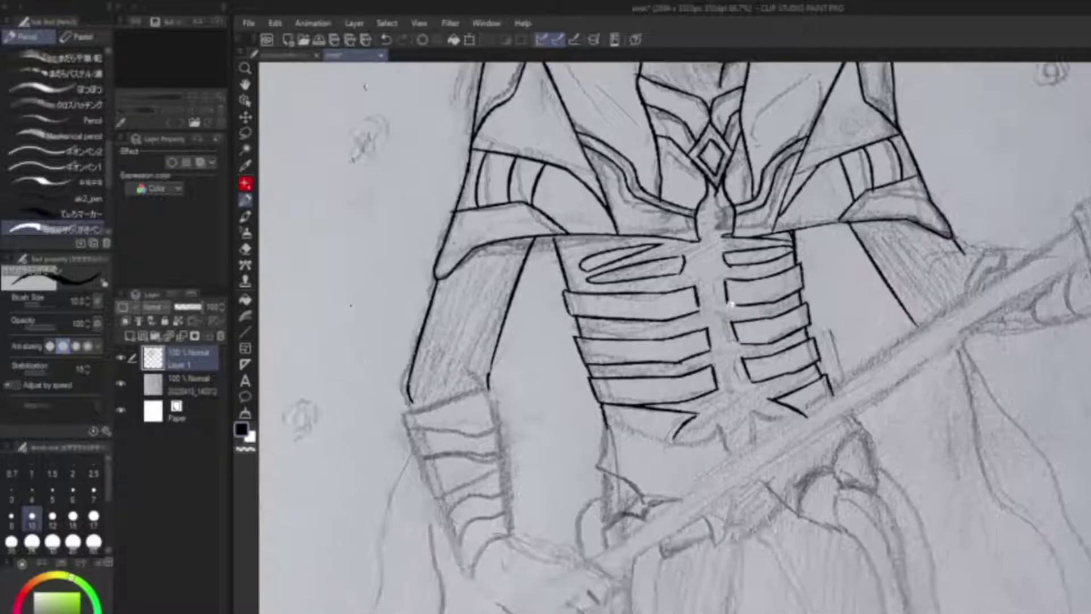
# Ink the outline of the left spiked hip plate below the ribcage, redoing inaccurate strokes
pyautogui.moveTo(581, 361)
pyautogui.mouseDown()
pyautogui.moveTo(565, 423)
pyautogui.moveTo(646, 436)
pyautogui.moveTo(691, 376)
pyautogui.mouseUp()
pyautogui.hotkey('ctrl', 'z')
pyautogui.hotkey('ctrl', 'z')
pyautogui.moveTo(581, 364)
pyautogui.mouseDown()
pyautogui.moveTo(691, 376)
pyautogui.moveTo(658, 378)
pyautogui.mouseUp()
pyautogui.moveTo(695, 358); pyautogui.dragTo(705, 392)
pyautogui.hotkey('ctrl', 'z')
pyautogui.moveTo(733, 347)
pyautogui.mouseDown()
pyautogui.moveTo(736, 382)
pyautogui.moveTo(785, 361)
pyautogui.mouseUp()
pyautogui.scroll(-1, 675, 337)
pyautogui.moveTo(643, 405)
pyautogui.mouseDown()
pyautogui.moveTo(687, 448)
pyautogui.moveTo(700, 371)
pyautogui.moveTo(705, 405)
pyautogui.moveTo(689, 449)
pyautogui.mouseUp()
pyautogui.hotkey('ctrl', 'z')
pyautogui.hotkey('ctrl', 'z')
# Ink the outline of the right spiked hip plate and tidy its line ends
pyautogui.moveTo(725, 338)
pyautogui.mouseDown()
pyautogui.moveTo(772, 415)
pyautogui.moveTo(770, 435)
pyautogui.moveTo(772, 425)
pyautogui.mouseUp()
pyautogui.hotkey('ctrl', 'z')
pyautogui.moveTo(772, 423)
pyautogui.mouseDown()
pyautogui.moveTo(837, 329)
pyautogui.moveTo(821, 352)
pyautogui.mouseUp()
pyautogui.hotkey('ctrl', 'z')
pyautogui.moveTo(804, 299)
pyautogui.mouseDown()
pyautogui.moveTo(851, 330)
pyautogui.moveTo(839, 326)
pyautogui.mouseUp()
pyautogui.press('e')
pyautogui.press('p')
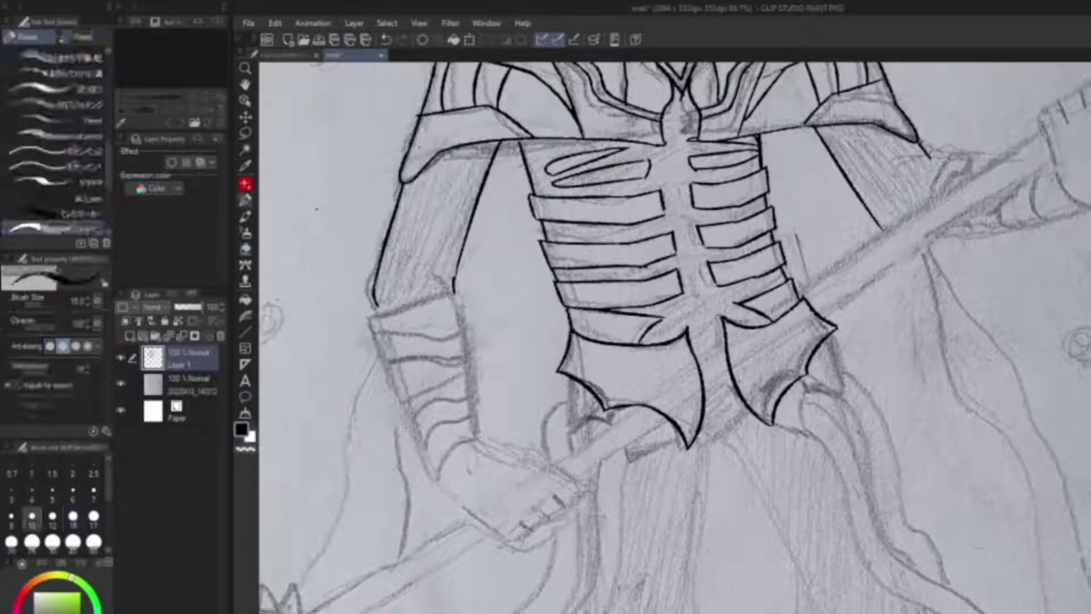
# Redraw the inner ends of the ribs beside the sternum and erase the excess lines there
pyautogui.moveTo(680, 269)
pyautogui.mouseDown()
pyautogui.moveTo(682, 293)
pyautogui.moveTo(711, 276)
pyautogui.mouseUp()
pyautogui.moveTo(679, 228); pyautogui.dragTo(670, 267)
pyautogui.hotkey('ctrl', 'z')
pyautogui.moveTo(664, 191); pyautogui.dragTo(657, 217)
pyautogui.moveTo(690, 184)
pyautogui.mouseDown()
pyautogui.moveTo(717, 255)
pyautogui.moveTo(685, 289)
pyautogui.mouseUp()
pyautogui.press('e')
pyautogui.moveTo(702, 262); pyautogui.dragTo(710, 276)
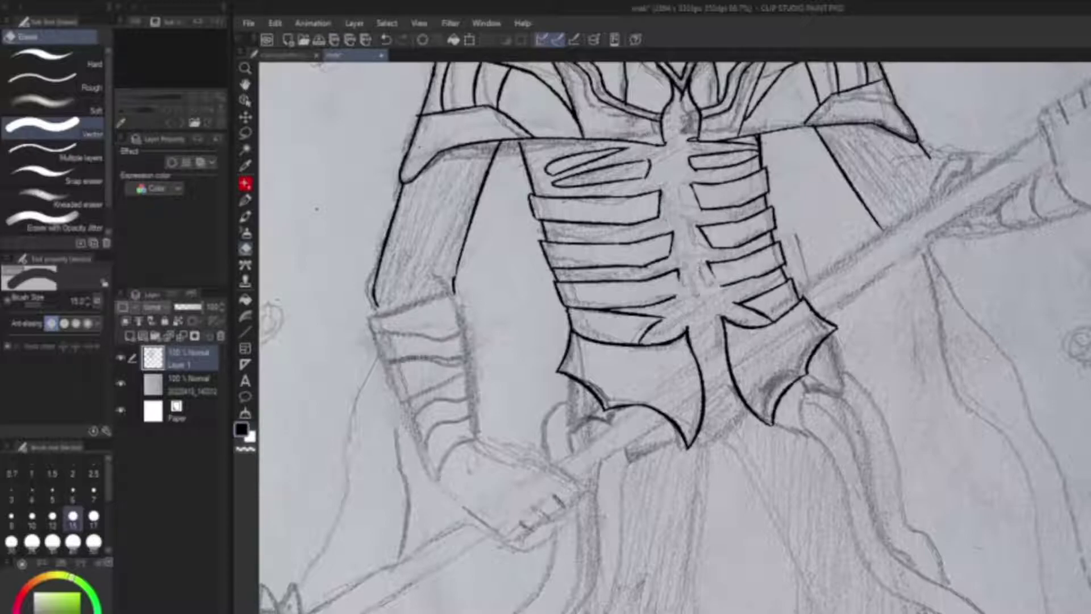
pyautogui.press('p')
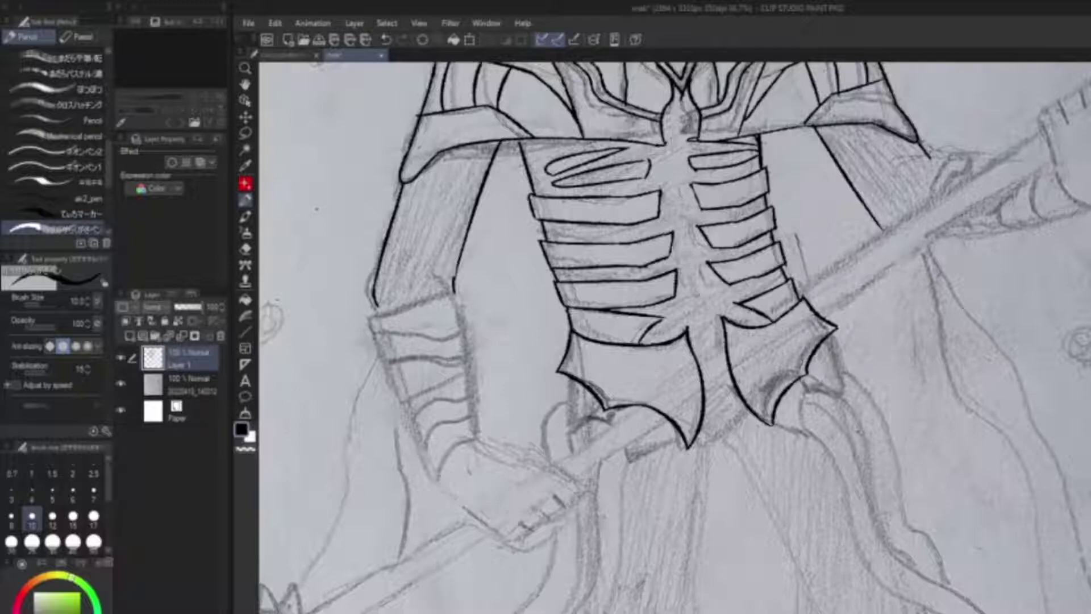
# Ink a parallel inner contour along the outer side, top and inner side of the left hip plate
pyautogui.moveTo(578, 335)
pyautogui.mouseDown()
pyautogui.moveTo(566, 369)
pyautogui.moveTo(606, 389)
pyautogui.mouseUp()
pyautogui.hotkey('ctrl', 'z')
pyautogui.moveTo(576, 336); pyautogui.dragTo(606, 401)
pyautogui.moveTo(574, 341)
pyautogui.mouseDown()
pyautogui.moveTo(678, 348)
pyautogui.moveTo(698, 392)
pyautogui.mouseUp()
pyautogui.hotkey('ctrl', 'z')
pyautogui.moveTo(676, 345)
pyautogui.mouseDown()
pyautogui.moveTo(695, 434)
pyautogui.moveTo(698, 398)
pyautogui.moveTo(699, 437)
pyautogui.moveTo(690, 375)
pyautogui.moveTo(698, 436)
pyautogui.mouseUp()
pyautogui.hotkey('ctrl', 'z')
pyautogui.hotkey('ctrl', 'z')
# Ink the inner contour along the left hip plate's scalloped bottom edge, redoing strokes until they fit
pyautogui.moveTo(608, 398)
pyautogui.mouseDown()
pyautogui.moveTo(653, 395)
pyautogui.moveTo(688, 441)
pyautogui.mouseUp()
pyautogui.hotkey('ctrl', 'z')
pyautogui.moveTo(663, 399); pyautogui.dragTo(692, 443)
pyautogui.moveTo(606, 397)
pyautogui.mouseDown()
pyautogui.moveTo(666, 398)
pyautogui.moveTo(689, 438)
pyautogui.mouseUp()
pyautogui.hotkey('ctrl', 'z')
pyautogui.hotkey('ctrl', 'z')
pyautogui.hotkey('ctrl', 'z')
pyautogui.moveTo(656, 403); pyautogui.dragTo(690, 440)
pyautogui.moveTo(605, 398)
pyautogui.mouseDown()
pyautogui.moveTo(662, 399)
pyautogui.moveTo(671, 415)
pyautogui.mouseUp()
pyautogui.hotkey('ctrl', 'z')
# Ink a parallel inner contour inside the right hip plate
pyautogui.moveTo(730, 329); pyautogui.dragTo(750, 399)
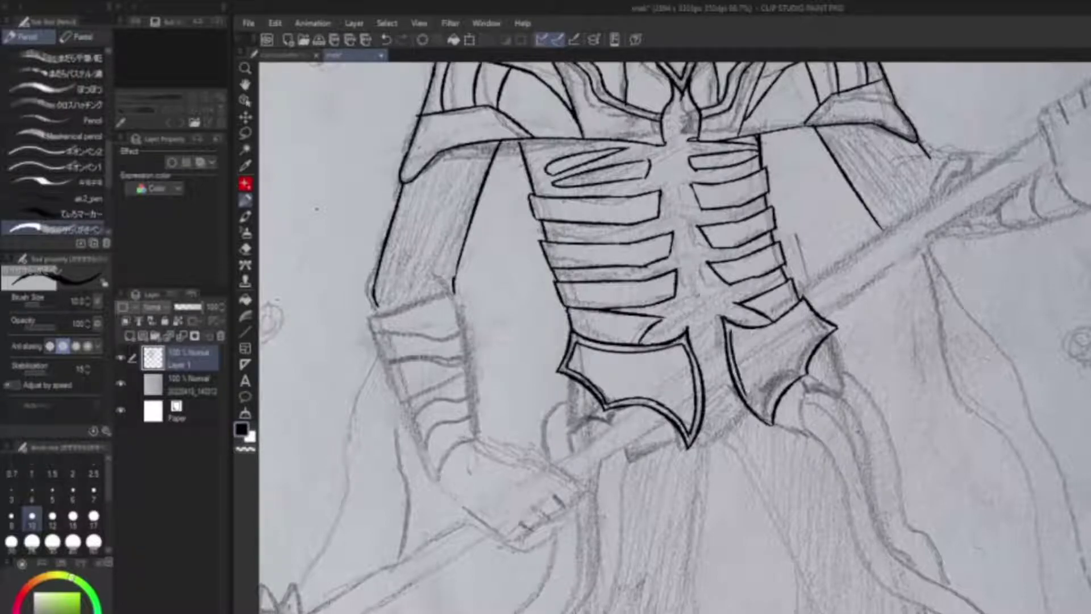
pyautogui.moveTo(729, 329); pyautogui.dragTo(803, 304)
pyautogui.hotkey('ctrl', 'z')
pyautogui.press('e')
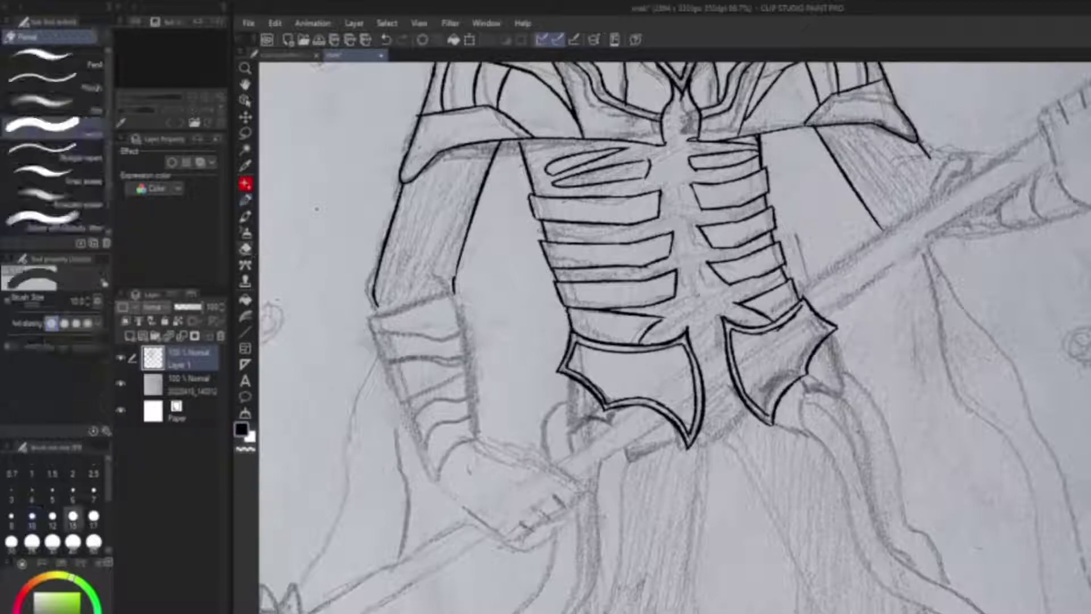
# Ink the inner contour along the right hip plate's scalloped bottom edge, redoing strokes until they fit
pyautogui.press('p')
pyautogui.moveTo(802, 305)
pyautogui.mouseDown()
pyautogui.moveTo(835, 335)
pyautogui.moveTo(802, 372)
pyautogui.mouseUp()
pyautogui.hotkey('ctrl', 'z')
pyautogui.hotkey('ctrl', 'z')
pyautogui.hotkey('ctrl', 'z')
pyautogui.moveTo(835, 326); pyautogui.dragTo(759, 413)
pyautogui.hotkey('ctrl', 'z')
pyautogui.moveTo(803, 369); pyautogui.dragTo(766, 414)
pyautogui.hotkey('ctrl', 'z')
pyautogui.moveTo(802, 369); pyautogui.dragTo(766, 414)
pyautogui.hotkey('ctrl', 'z')
pyautogui.hotkey('ctrl', 'z')
pyautogui.moveTo(803, 370); pyautogui.dragTo(767, 420)
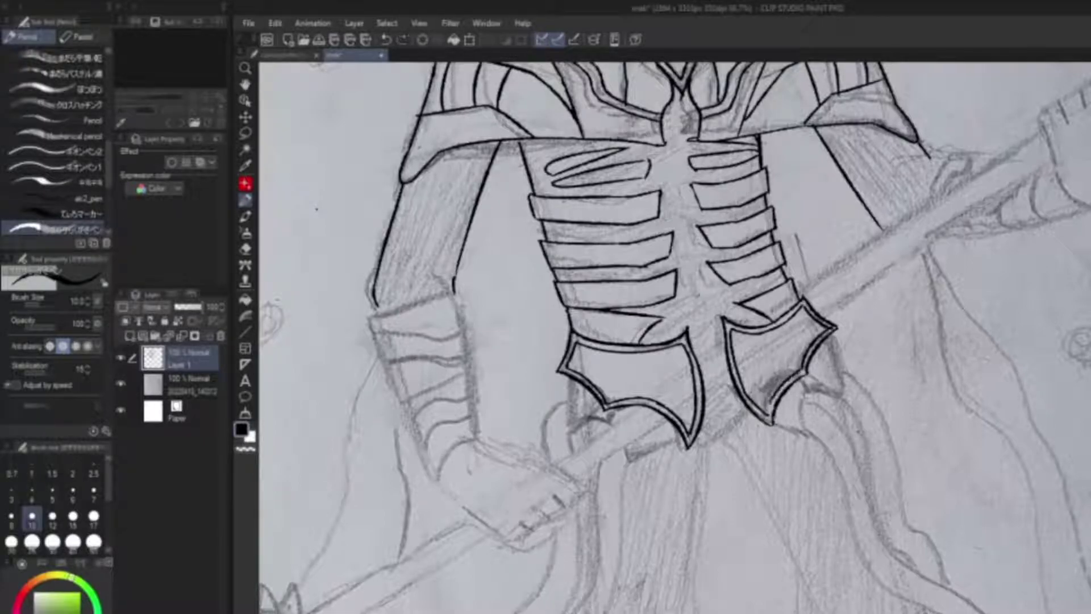
# Ink the small armor segments beneath the left hip plate
pyautogui.moveTo(674, 337)
pyautogui.mouseDown()
pyautogui.moveTo(698, 331)
pyautogui.moveTo(661, 258)
pyautogui.mouseUp()
pyautogui.moveTo(575, 291)
pyautogui.mouseDown()
pyautogui.moveTo(578, 342)
pyautogui.moveTo(611, 340)
pyautogui.moveTo(642, 380)
pyautogui.moveTo(687, 348)
pyautogui.mouseUp()
pyautogui.moveTo(711, 284); pyautogui.dragTo(644, 324)
# Try to ink the two small armor segments beneath the right hip plate
pyautogui.moveTo(717, 373)
pyautogui.mouseDown()
pyautogui.moveTo(777, 391)
pyautogui.moveTo(779, 352)
pyautogui.mouseUp()
pyautogui.hotkey('ctrl', 'z')
pyautogui.moveTo(778, 292)
pyautogui.mouseDown()
pyautogui.moveTo(797, 343)
pyautogui.moveTo(773, 362)
pyautogui.mouseUp()
pyautogui.hotkey('ctrl', 'z')
pyautogui.hotkey('ctrl', 'z')
pyautogui.moveTo(780, 292)
pyautogui.mouseDown()
pyautogui.moveTo(798, 331)
pyautogui.moveTo(762, 361)
pyautogui.moveTo(763, 375)
pyautogui.moveTo(720, 395)
pyautogui.moveTo(747, 397)
pyautogui.mouseUp()
pyautogui.hotkey('ctrl', 'z')
pyautogui.hotkey('ctrl', 'z')
pyautogui.hotkey('ctrl', 'z')
pyautogui.hotkey('ctrl', 'z')
pyautogui.hotkey('ctrl', 'z')
pyautogui.moveTo(808, 343); pyautogui.dragTo(767, 370)
pyautogui.moveTo(781, 290); pyautogui.dragTo(808, 340)
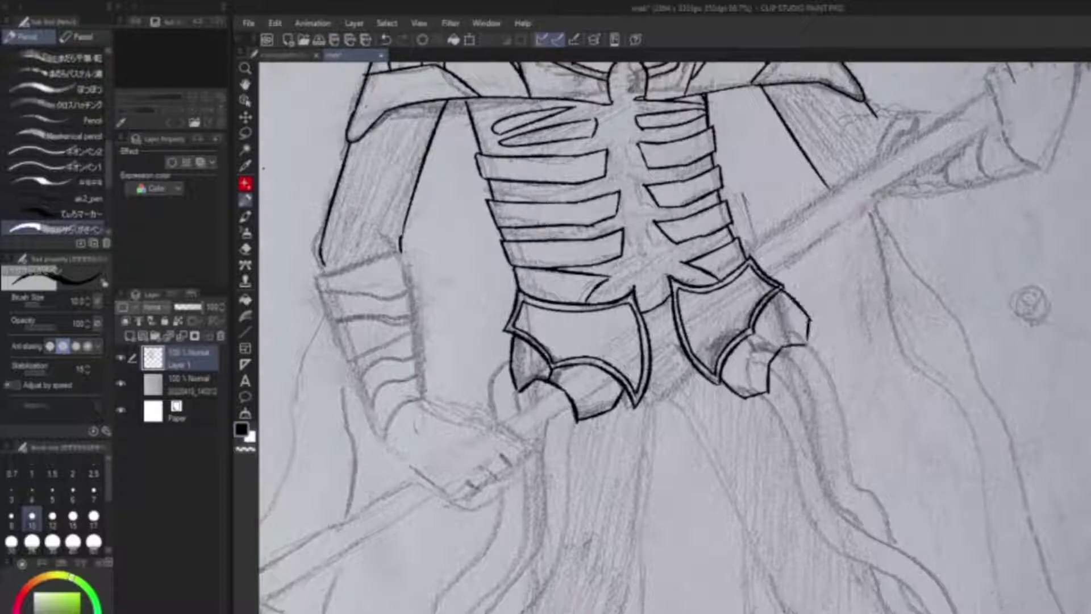
pyautogui.hotkey('ctrl', 'z')
pyautogui.press('e')
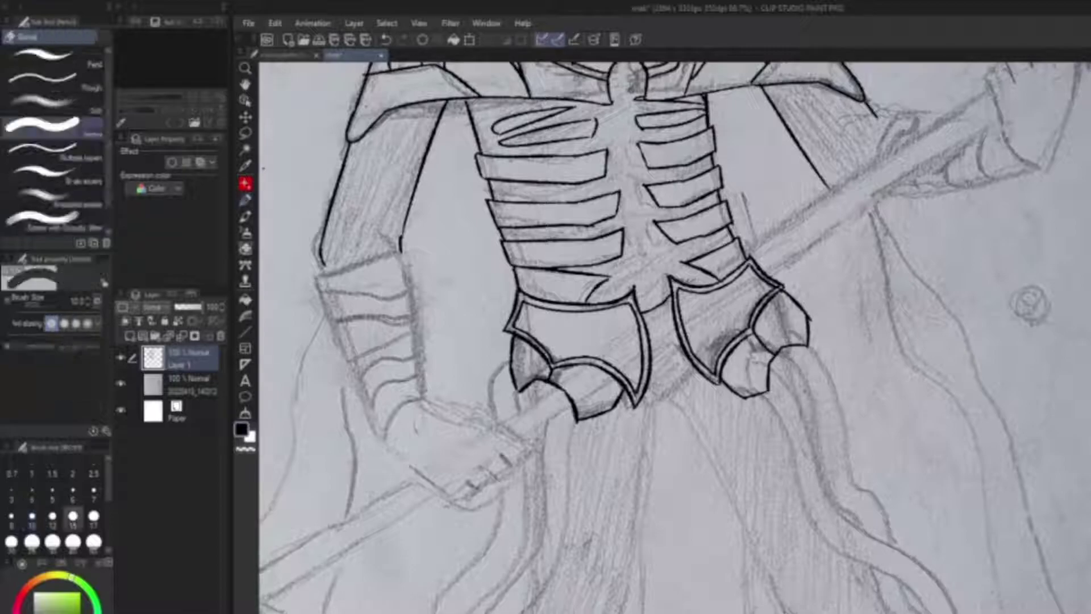
pyautogui.press('p')
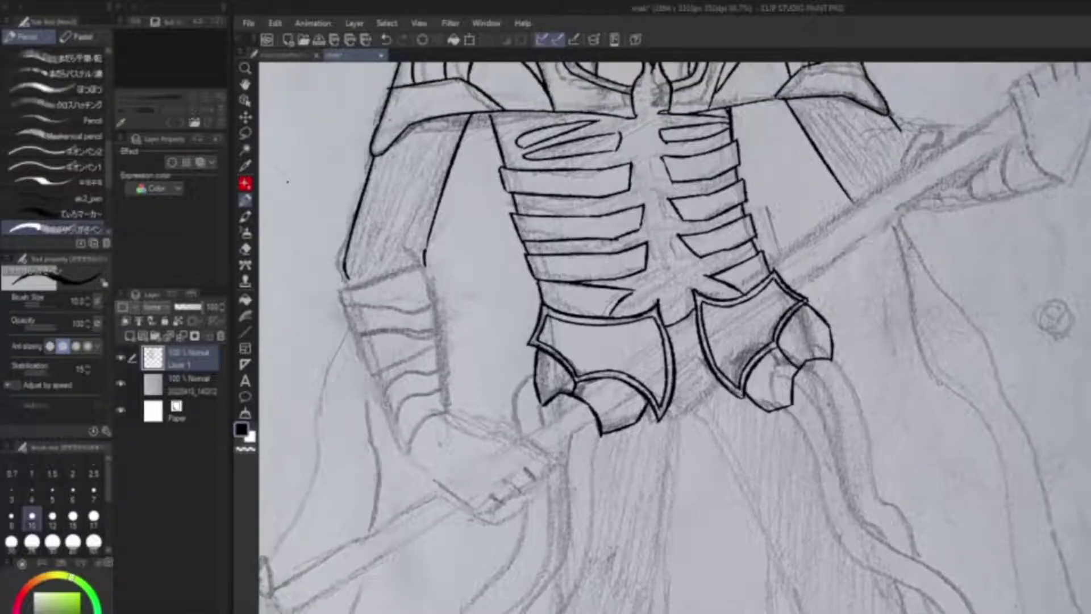
# Try to redraw the inner armor segment beneath the right hip plate and erase both segments there
pyautogui.press('e')
pyautogui.moveTo(747, 393)
pyautogui.mouseDown()
pyautogui.moveTo(764, 410)
pyautogui.moveTo(807, 355)
pyautogui.mouseUp()
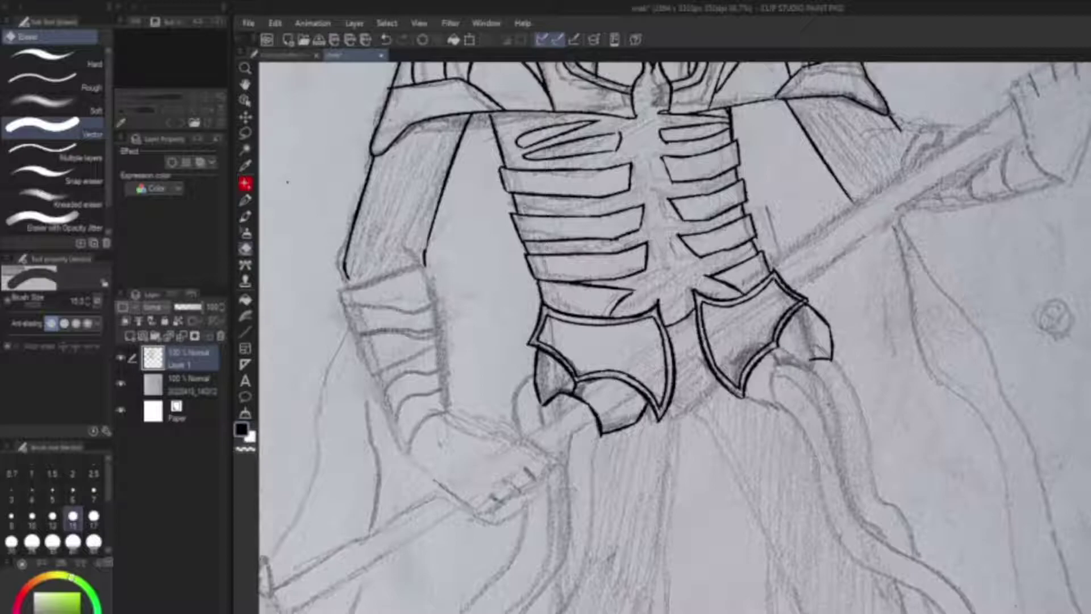
pyautogui.press('p')
pyautogui.moveTo(748, 381); pyautogui.dragTo(786, 407)
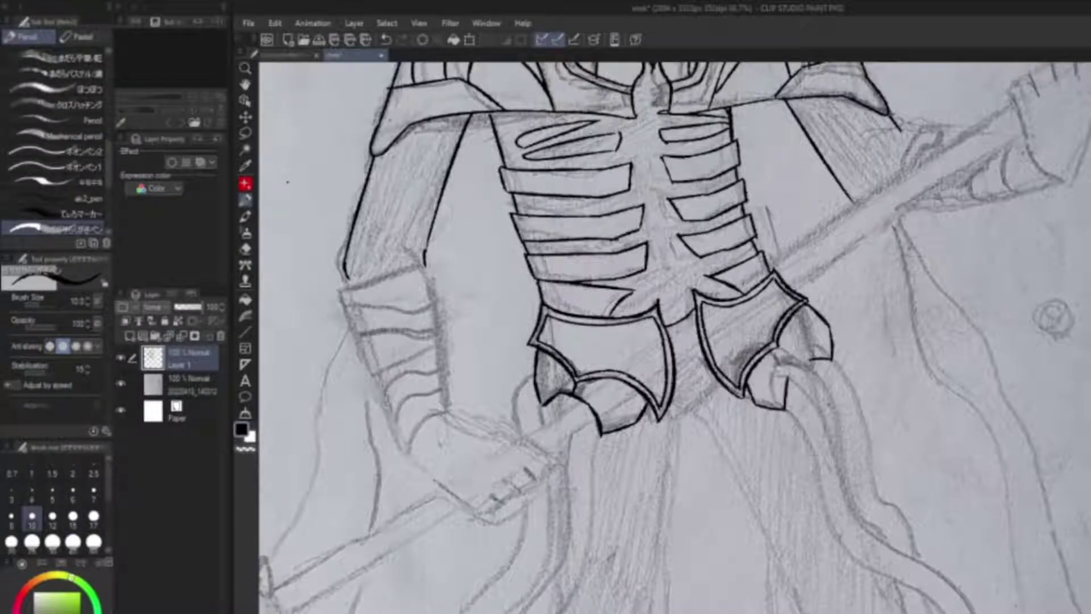
pyautogui.press('e')
pyautogui.moveTo(749, 397)
pyautogui.mouseDown()
pyautogui.moveTo(828, 349)
pyautogui.moveTo(807, 304)
pyautogui.mouseUp()
# Ink both armor segments beneath the right hip plate, giving the inner one a squared lower end
pyautogui.press('p')
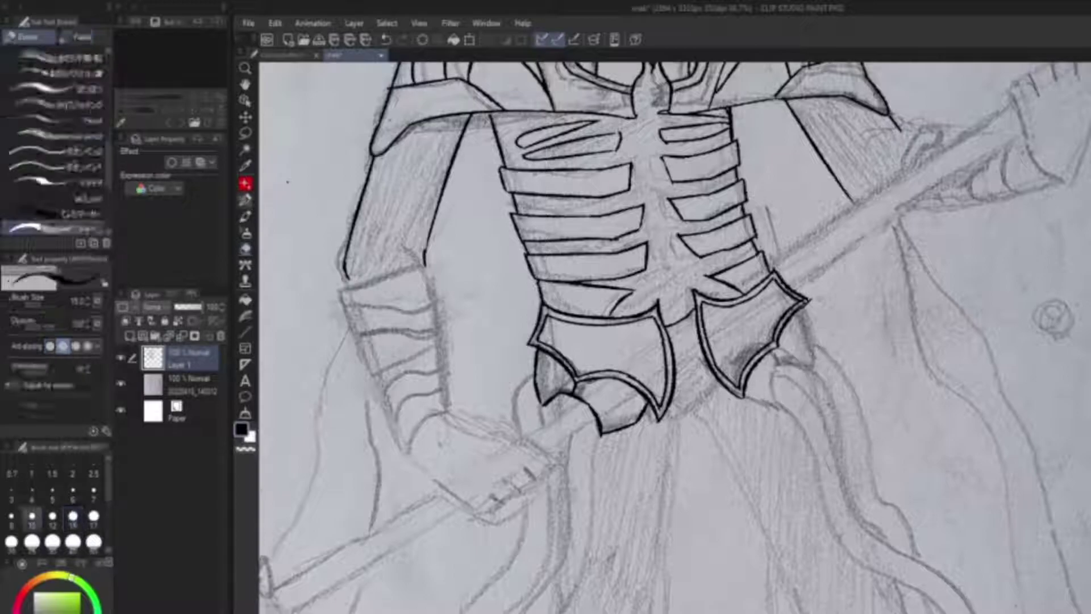
pyautogui.moveTo(747, 376)
pyautogui.mouseDown()
pyautogui.moveTo(789, 398)
pyautogui.moveTo(803, 348)
pyautogui.mouseUp()
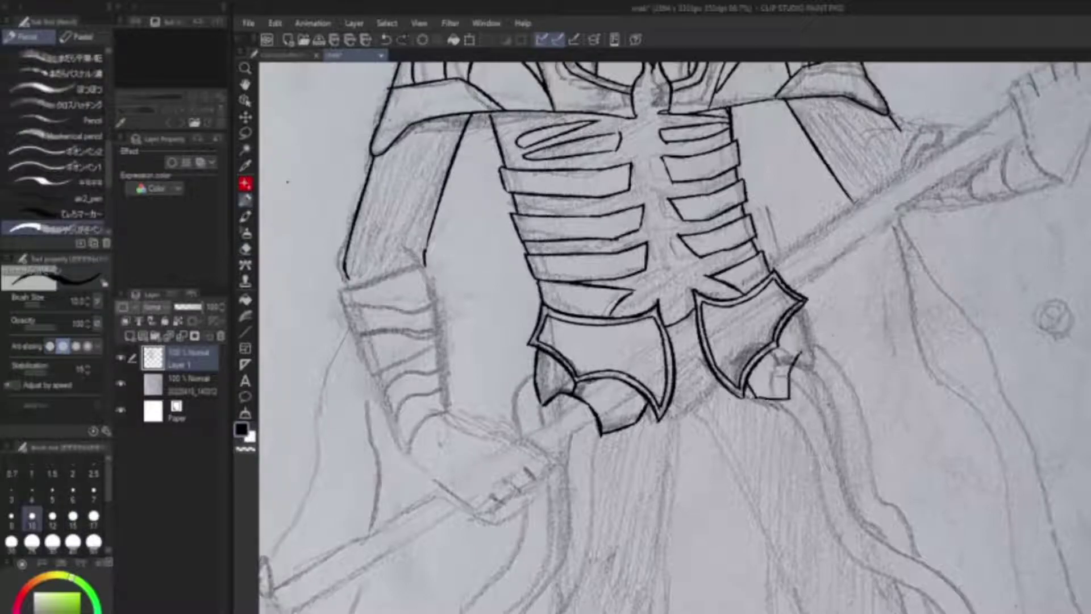
pyautogui.moveTo(802, 305); pyautogui.dragTo(827, 345)
# Ink the inner contours of both legs from the crotch down to the knees
pyautogui.scroll(-3, 674, 337)
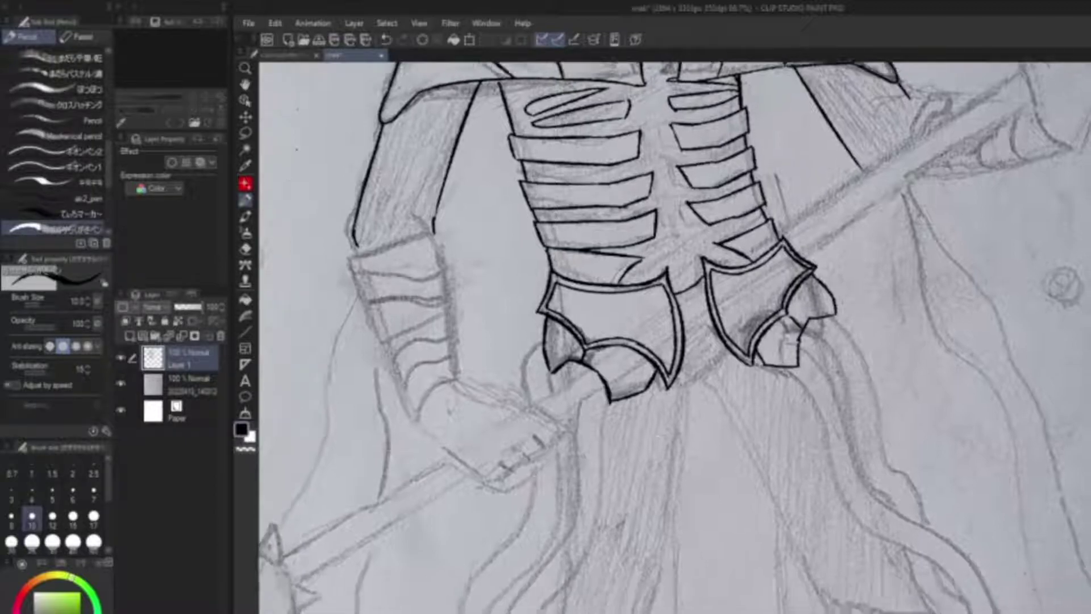
pyautogui.scroll(1, 674, 336)
pyautogui.moveTo(730, 356)
pyautogui.mouseDown()
pyautogui.moveTo(693, 382)
pyautogui.moveTo(751, 425)
pyautogui.mouseUp()
pyautogui.moveTo(700, 370); pyautogui.dragTo(685, 460)
pyautogui.moveTo(735, 348); pyautogui.dragTo(705, 364)
pyautogui.moveTo(689, 410); pyautogui.dragTo(681, 417)
pyautogui.scroll(-4, 674, 336)
pyautogui.scroll(-1, 674, 337)
pyautogui.scroll(1, 674, 336)
pyautogui.moveTo(715, 341); pyautogui.dragTo(670, 502)
pyautogui.moveTo(778, 330); pyautogui.dragTo(881, 523)
# Try to ink the flowing strands hanging from beneath the left hip plate over the thigh
pyautogui.moveTo(674, 336); pyautogui.dragTo(788, 302)
pyautogui.moveTo(697, 180); pyautogui.dragTo(620, 446)
pyautogui.hotkey('ctrl', 'z')
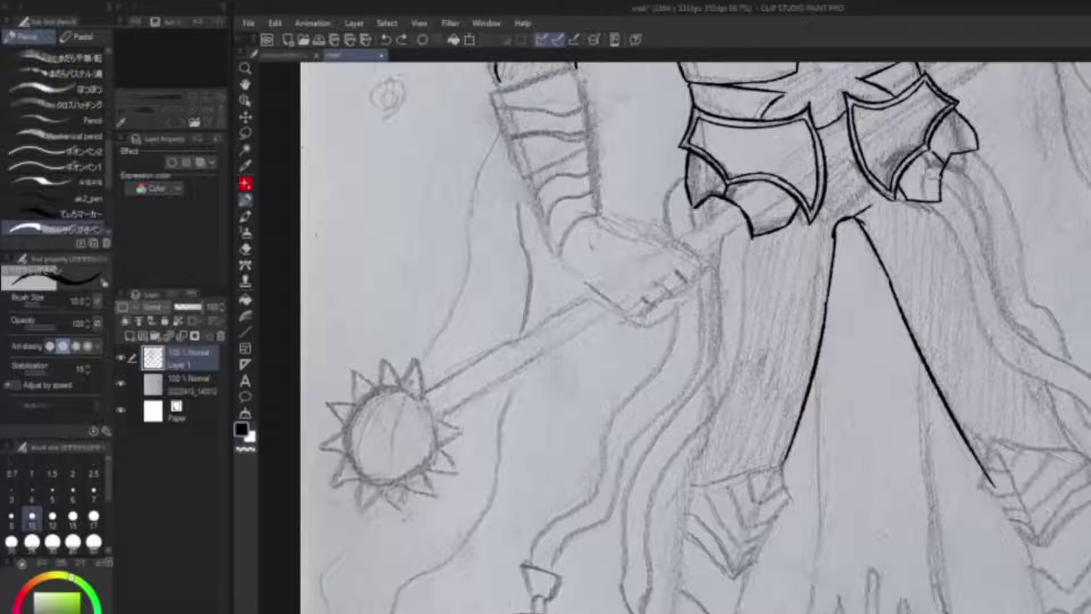
pyautogui.moveTo(725, 311); pyautogui.dragTo(650, 358)
pyautogui.hotkey('ctrl', 'z')
pyautogui.moveTo(698, 204)
pyautogui.mouseDown()
pyautogui.moveTo(548, 577)
pyautogui.moveTo(648, 461)
pyautogui.moveTo(563, 580)
pyautogui.mouseUp()
pyautogui.hotkey('ctrl', 'z')
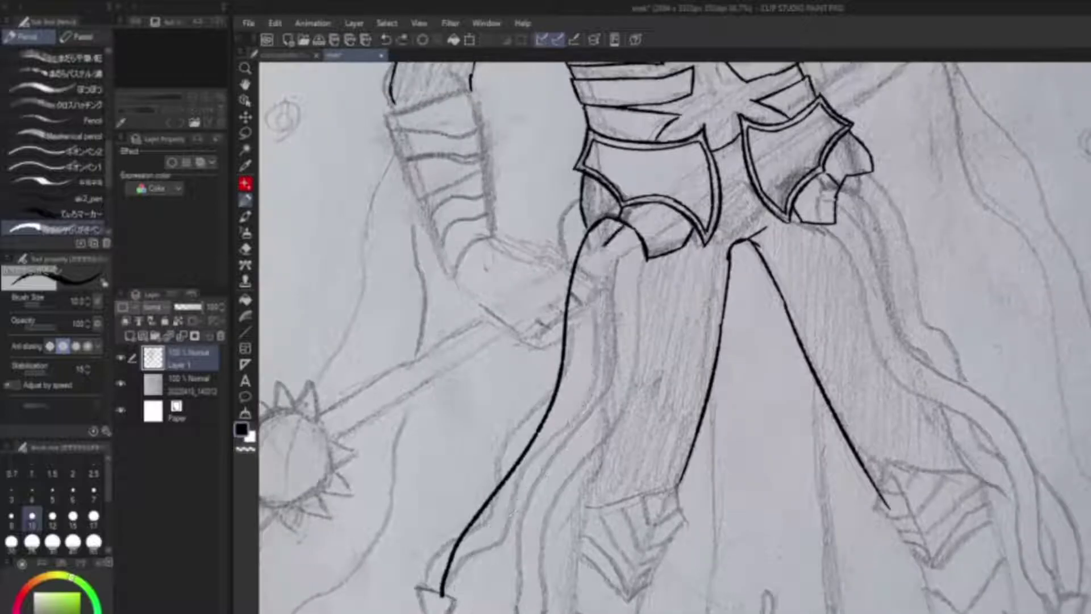
pyautogui.moveTo(623, 227); pyautogui.dragTo(467, 597)
pyautogui.moveTo(682, 247)
pyautogui.mouseDown()
pyautogui.moveTo(628, 310)
pyautogui.moveTo(548, 577)
pyautogui.moveTo(514, 613)
pyautogui.mouseUp()
pyautogui.moveTo(646, 262); pyautogui.dragTo(532, 507)
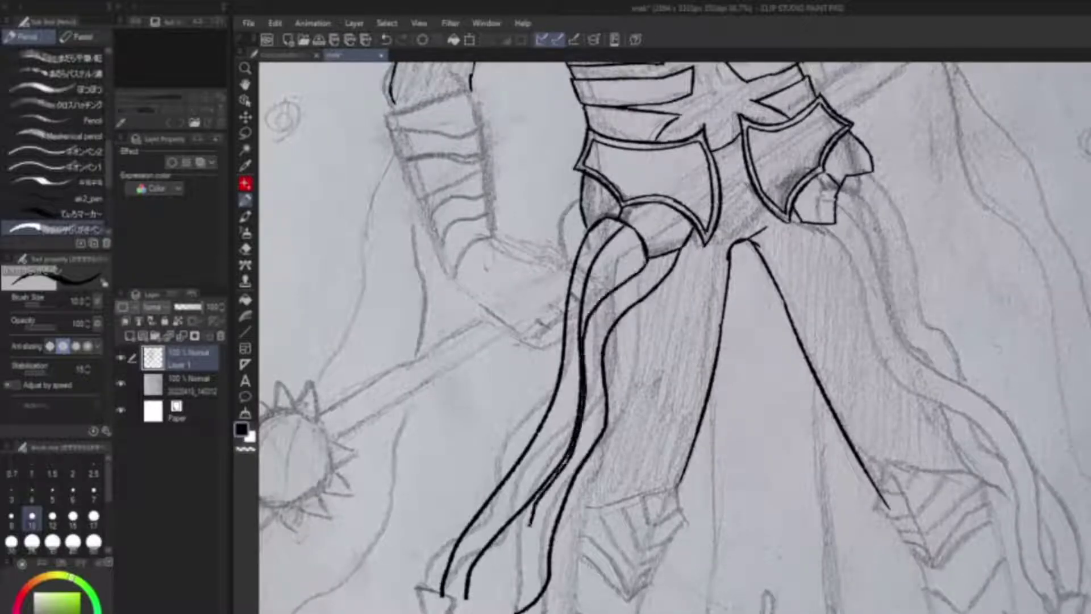
pyautogui.hotkey('ctrl', 'z')
pyautogui.hotkey('ctrl', 'z')
pyautogui.hotkey('ctrl', 'z')
# Try a crossing arrangement of the flowing strands that hang from the left hip
pyautogui.moveTo(634, 230)
pyautogui.mouseDown()
pyautogui.moveTo(594, 448)
pyautogui.moveTo(514, 594)
pyautogui.mouseUp()
pyautogui.hotkey('ctrl', 'z')
pyautogui.moveTo(645, 256)
pyautogui.mouseDown()
pyautogui.moveTo(569, 387)
pyautogui.moveTo(537, 613)
pyautogui.mouseUp()
pyautogui.moveTo(569, 369); pyautogui.dragTo(682, 295)
pyautogui.hotkey('ctrl', 'z')
pyautogui.moveTo(739, 179); pyautogui.dragTo(563, 531)
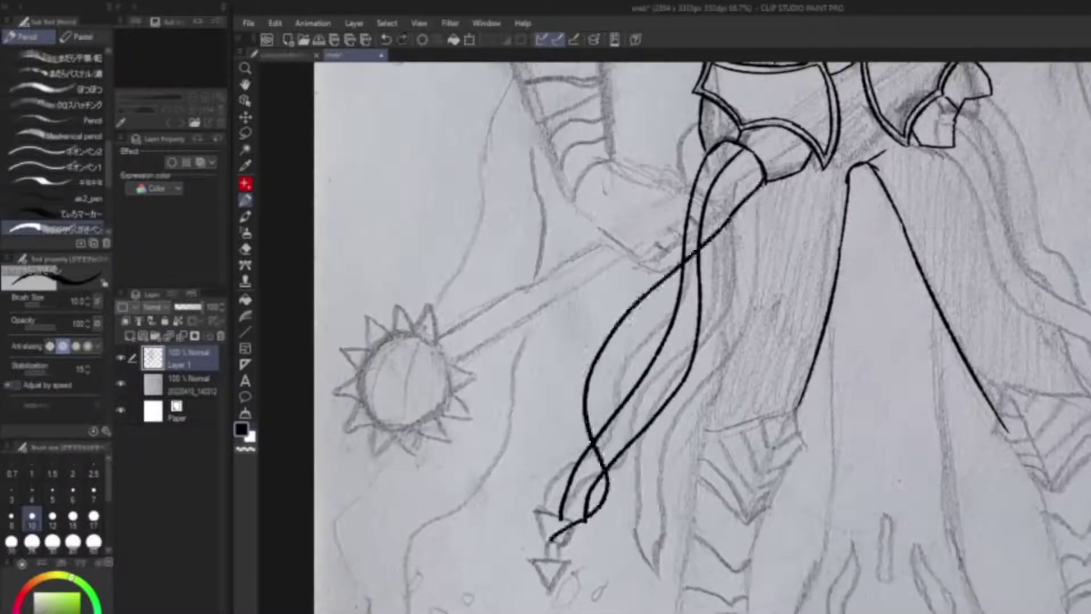
pyautogui.hotkey('ctrl', 'z')
pyautogui.hotkey('ctrl', 'z')
pyautogui.hotkey('ctrl', 'z')
# Ink two wavy overlapping strands hanging from the left hip and close the straight one's lower end
pyautogui.moveTo(713, 145); pyautogui.dragTo(659, 595)
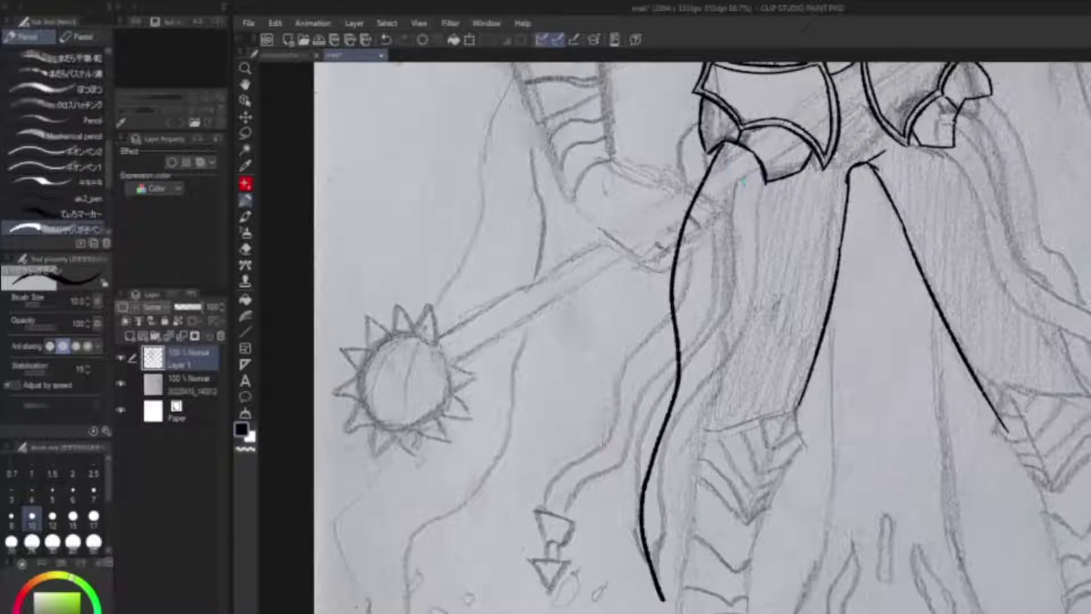
pyautogui.moveTo(742, 148)
pyautogui.mouseDown()
pyautogui.moveTo(713, 221)
pyautogui.moveTo(685, 597)
pyautogui.moveTo(710, 376)
pyautogui.moveTo(614, 449)
pyautogui.moveTo(557, 518)
pyautogui.mouseUp()
pyautogui.hotkey('ctrl', 'z')
pyautogui.moveTo(571, 528)
pyautogui.mouseDown()
pyautogui.moveTo(599, 523)
pyautogui.moveTo(758, 323)
pyautogui.moveTo(765, 174)
pyautogui.mouseUp()
pyautogui.moveTo(681, 341); pyautogui.dragTo(647, 259)
pyautogui.moveTo(627, 515); pyautogui.dragTo(667, 527)
# Ink the faceted bead and the triangular tip at the end of the outer left strand
pyautogui.moveTo(523, 435)
pyautogui.mouseDown()
pyautogui.moveTo(594, 477)
pyautogui.moveTo(560, 486)
pyautogui.mouseUp()
pyautogui.moveTo(560, 485); pyautogui.dragTo(594, 477)
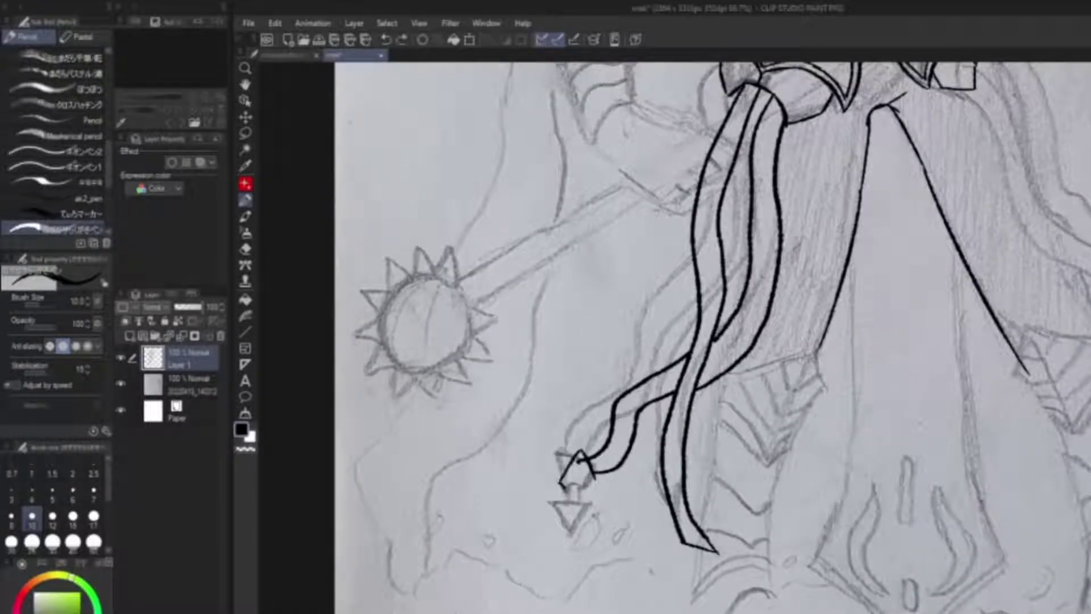
pyautogui.moveTo(576, 520); pyautogui.dragTo(615, 507)
pyautogui.hotkey('ctrl', 'z')
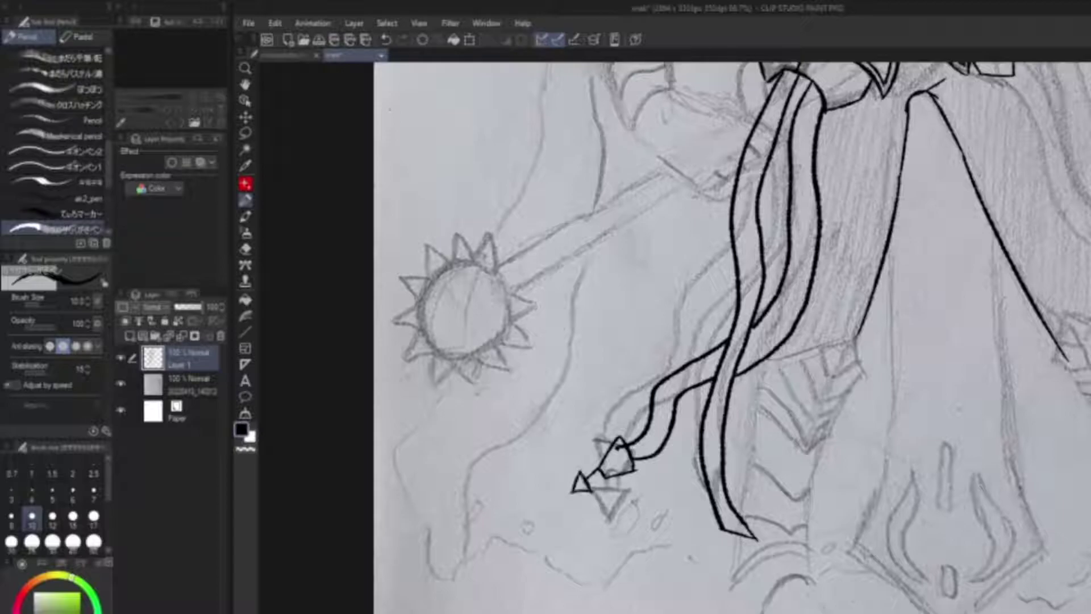
pyautogui.hotkey('ctrl', 'z')
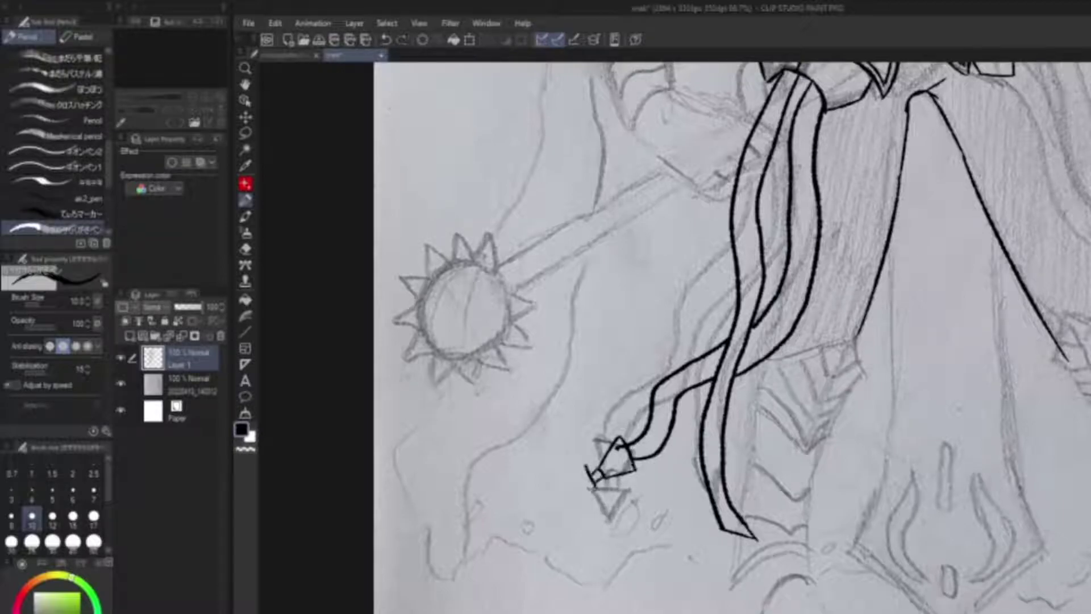
pyautogui.moveTo(682, 341); pyautogui.dragTo(460, 455)
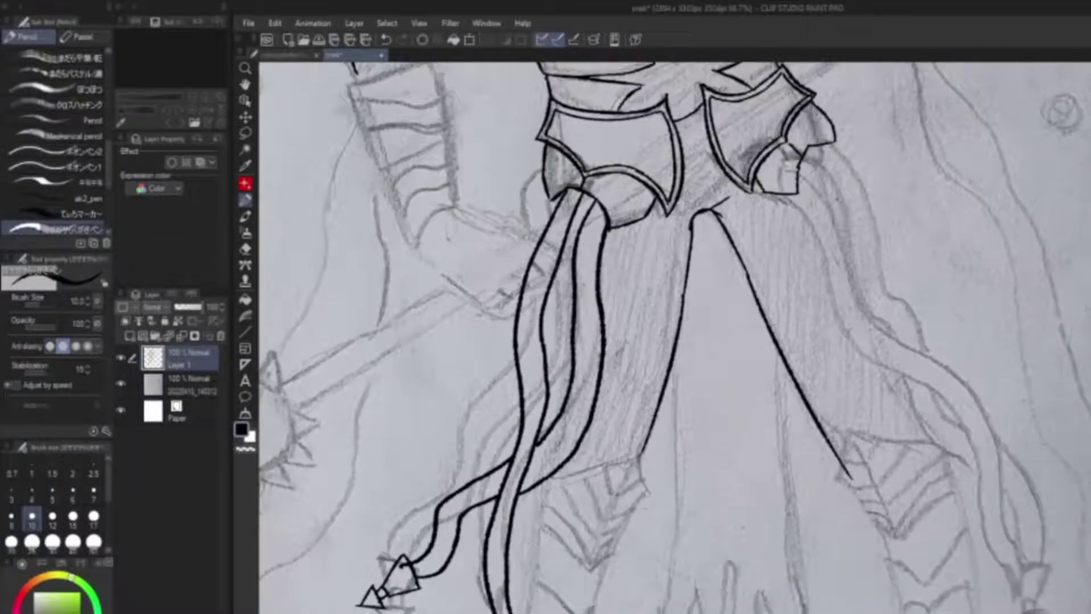
# Ink the outer contour of the right leg from the hip armor down to the knee
pyautogui.moveTo(554, 196); pyautogui.dragTo(557, 371)
pyautogui.moveTo(557, 371)
pyautogui.mouseDown()
pyautogui.moveTo(562, 316)
pyautogui.moveTo(617, 332)
pyautogui.moveTo(361, 407)
pyautogui.mouseUp()
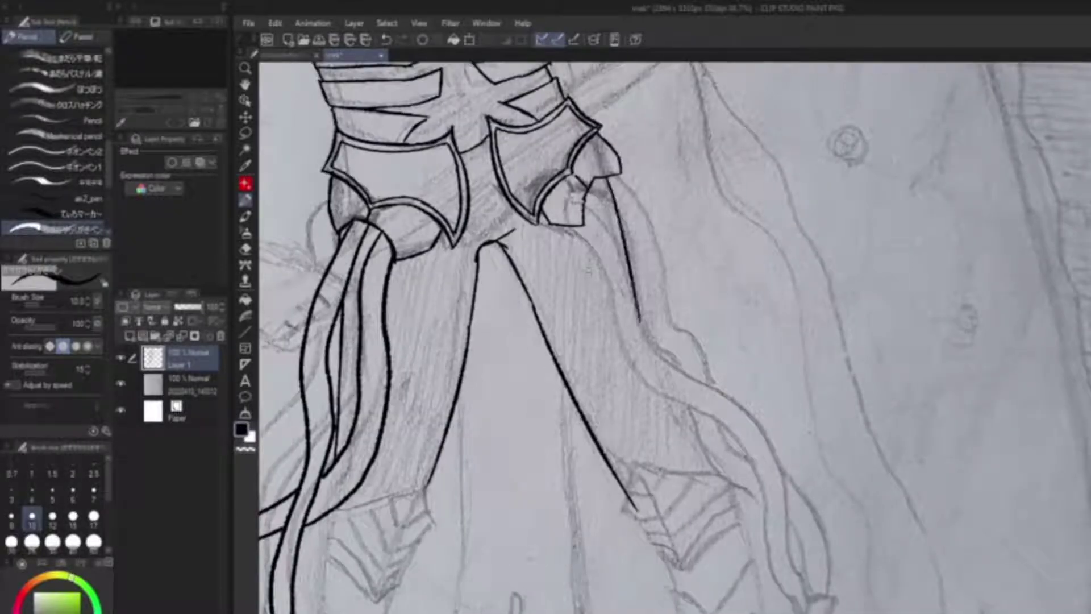
pyautogui.scroll(-2, 597, 397)
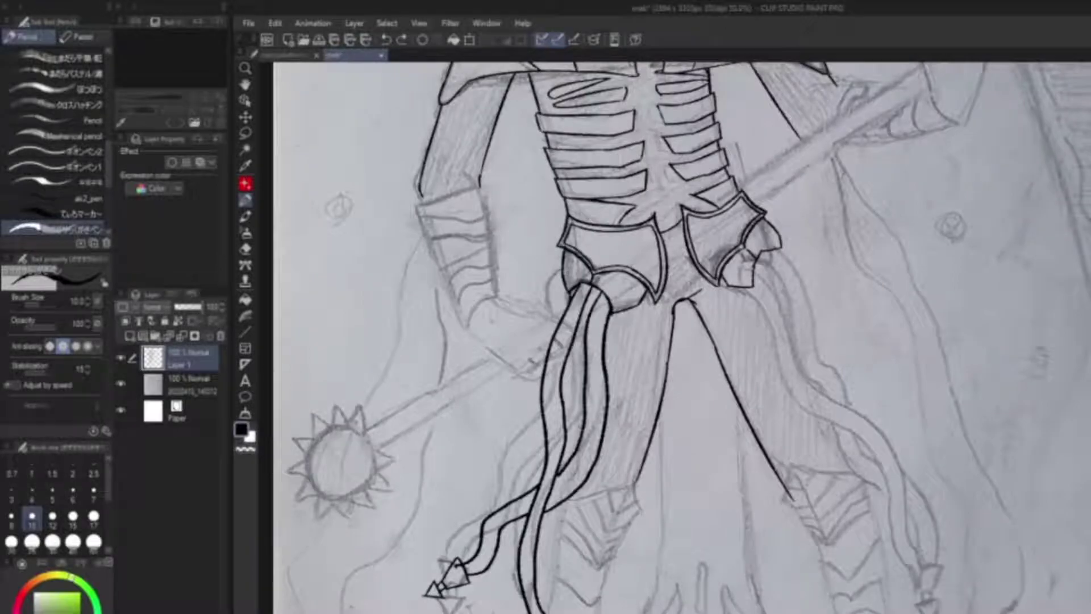
pyautogui.moveTo(768, 253)
pyautogui.mouseDown()
pyautogui.moveTo(838, 458)
pyautogui.moveTo(854, 470)
pyautogui.mouseUp()
pyautogui.moveTo(682, 341)
pyautogui.mouseDown()
pyautogui.moveTo(733, 387)
pyautogui.moveTo(672, 273)
pyautogui.moveTo(638, 297)
pyautogui.moveTo(655, 421)
pyautogui.moveTo(648, 224)
pyautogui.mouseUp()
# Erase the inked strands with their bead and tip hanging from the left hip
pyautogui.press('e')
pyautogui.moveTo(568, 401); pyautogui.dragTo(494, 514)
pyautogui.moveTo(568, 563); pyautogui.dragTo(585, 466)
pyautogui.moveTo(614, 420); pyautogui.dragTo(602, 284)
pyautogui.moveTo(571, 387); pyautogui.dragTo(586, 258)
pyautogui.moveTo(591, 363); pyautogui.dragTo(608, 239)
pyautogui.moveTo(633, 278); pyautogui.dragTo(632, 239)
pyautogui.moveTo(605, 250); pyautogui.dragTo(631, 227)
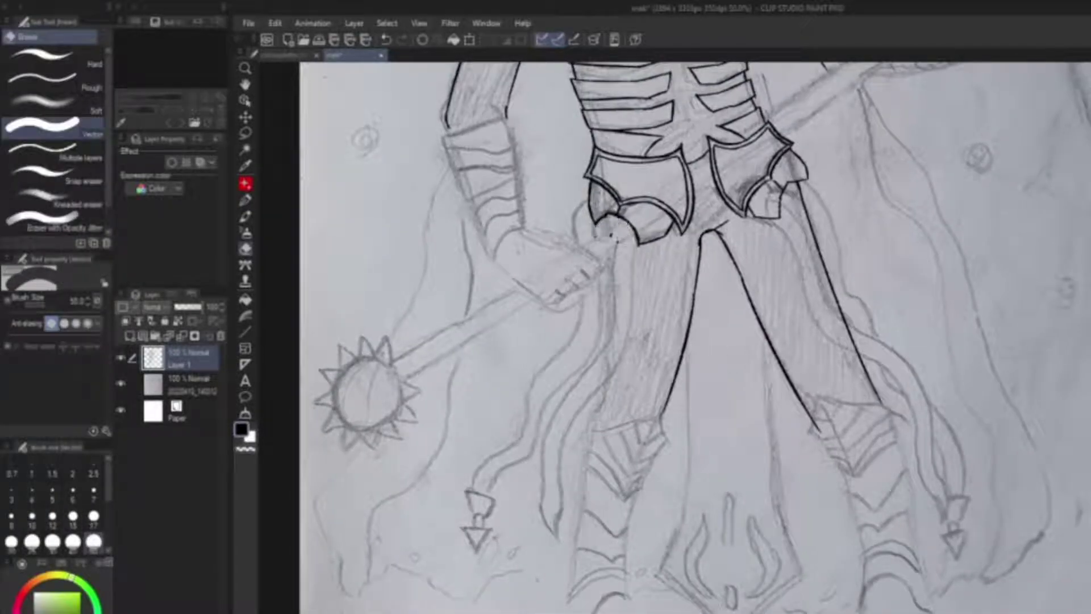
# Ink the left thigh's outer contour and the top edge and sides of the left shin guard
pyautogui.scroll(2, 676, 336)
pyautogui.press('p')
pyautogui.moveTo(682, 341); pyautogui.dragTo(661, 331)
pyautogui.hotkey('ctrl', 'z')
pyautogui.moveTo(570, 234)
pyautogui.mouseDown()
pyautogui.moveTo(550, 520)
pyautogui.moveTo(562, 548)
pyautogui.moveTo(550, 520)
pyautogui.mouseUp()
pyautogui.hotkey('ctrl', 'z')
pyautogui.hotkey('ctrl', 'z')
pyautogui.moveTo(625, 341)
pyautogui.mouseDown()
pyautogui.moveTo(616, 308)
pyautogui.moveTo(710, 328)
pyautogui.mouseUp()
pyautogui.moveTo(625, 398)
pyautogui.mouseDown()
pyautogui.moveTo(581, 308)
pyautogui.moveTo(563, 193)
pyautogui.mouseUp()
pyautogui.moveTo(534, 306)
pyautogui.mouseDown()
pyautogui.moveTo(605, 300)
pyautogui.moveTo(625, 280)
pyautogui.moveTo(588, 437)
pyautogui.moveTo(513, 477)
pyautogui.mouseUp()
pyautogui.hotkey('ctrl', 'z')
pyautogui.moveTo(626, 341); pyautogui.dragTo(551, 346)
# Ink the right shin guard's top edge and its inner and outer sides
pyautogui.moveTo(755, 317); pyautogui.dragTo(877, 286)
pyautogui.hotkey('ctrl', 'z')
pyautogui.moveTo(772, 266)
pyautogui.mouseDown()
pyautogui.moveTo(748, 325)
pyautogui.moveTo(872, 282)
pyautogui.mouseUp()
pyautogui.moveTo(749, 324); pyautogui.dragTo(808, 399)
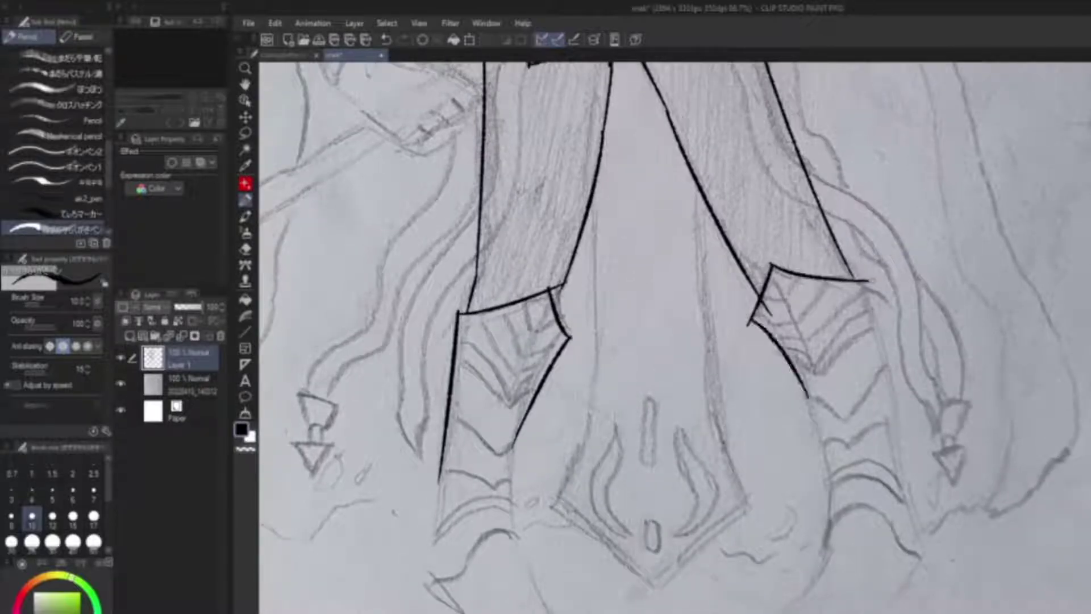
pyautogui.moveTo(625, 341); pyautogui.dragTo(590, 284)
pyautogui.moveTo(836, 226); pyautogui.dragTo(880, 466)
pyautogui.hotkey('ctrl', 'z')
pyautogui.moveTo(773, 340); pyautogui.dragTo(793, 449)
# Ink the right boot's outline around the front, sole and heel, redoing strokes until they fit
pyautogui.moveTo(792, 449); pyautogui.dragTo(767, 515)
pyautogui.hotkey('ctrl', 'z')
pyautogui.moveTo(793, 449); pyautogui.dragTo(733, 575)
pyautogui.hotkey('ctrl', 'z')
pyautogui.moveTo(767, 514)
pyautogui.mouseDown()
pyautogui.moveTo(733, 575)
pyautogui.moveTo(838, 566)
pyautogui.mouseUp()
pyautogui.moveTo(838, 566); pyautogui.dragTo(883, 496)
pyautogui.moveTo(769, 564); pyautogui.dragTo(880, 549)
pyautogui.moveTo(625, 341); pyautogui.dragTo(651, 344)
pyautogui.hotkey('ctrl', 'z')
pyautogui.hotkey('ctrl', 'z')
pyautogui.moveTo(1022, 493); pyautogui.dragTo(929, 581)
pyautogui.moveTo(867, 563); pyautogui.dragTo(980, 560)
pyautogui.moveTo(625, 341); pyautogui.dragTo(640, 343)
pyautogui.hotkey('ctrl', 'z')
pyautogui.moveTo(1037, 486); pyautogui.dragTo(966, 567)
pyautogui.hotkey('ctrl', 'z')
# Ink the left boot's sole and front along with the lower inner side of its shin guard
pyautogui.moveTo(558, 401); pyautogui.dragTo(591, 566)
pyautogui.moveTo(537, 511); pyautogui.dragTo(611, 585)
pyautogui.moveTo(611, 585); pyautogui.dragTo(722, 588)
pyautogui.moveTo(636, 366); pyautogui.dragTo(632, 469)
pyautogui.moveTo(632, 469); pyautogui.dragTo(664, 537)
pyautogui.hotkey('ctrl', 'z')
pyautogui.moveTo(626, 341); pyautogui.dragTo(523, 353)
# Erase the overshooting line ends around the shin guards with the eraser at size 15 and touch up the right boot's front
pyautogui.press('e')
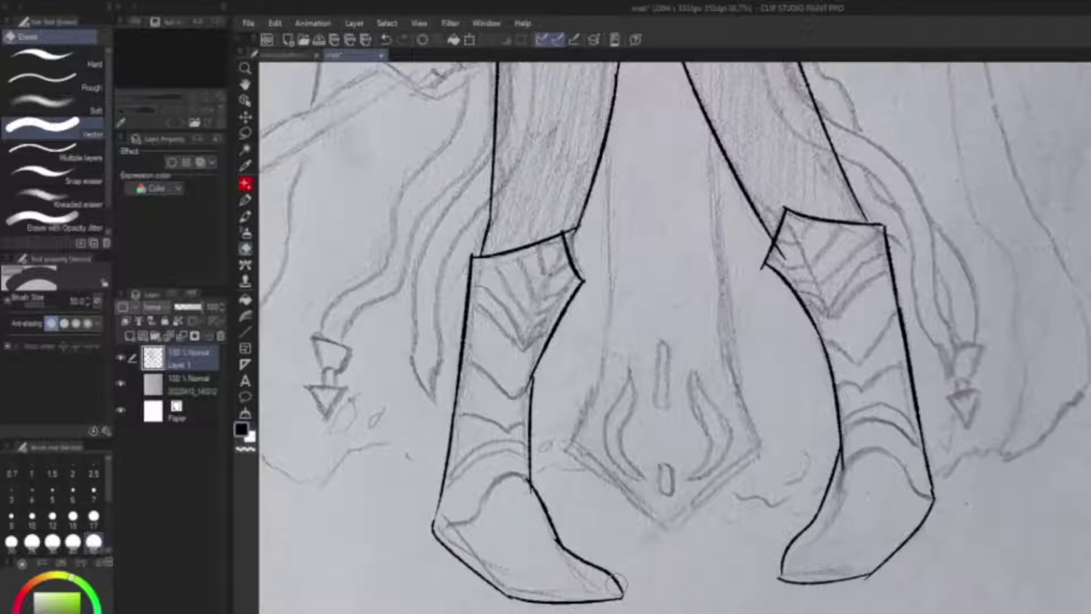
pyautogui.moveTo(671, 335)
pyautogui.mouseDown()
pyautogui.moveTo(662, 358)
pyautogui.moveTo(687, 308)
pyautogui.mouseUp()
pyautogui.click(72, 516)
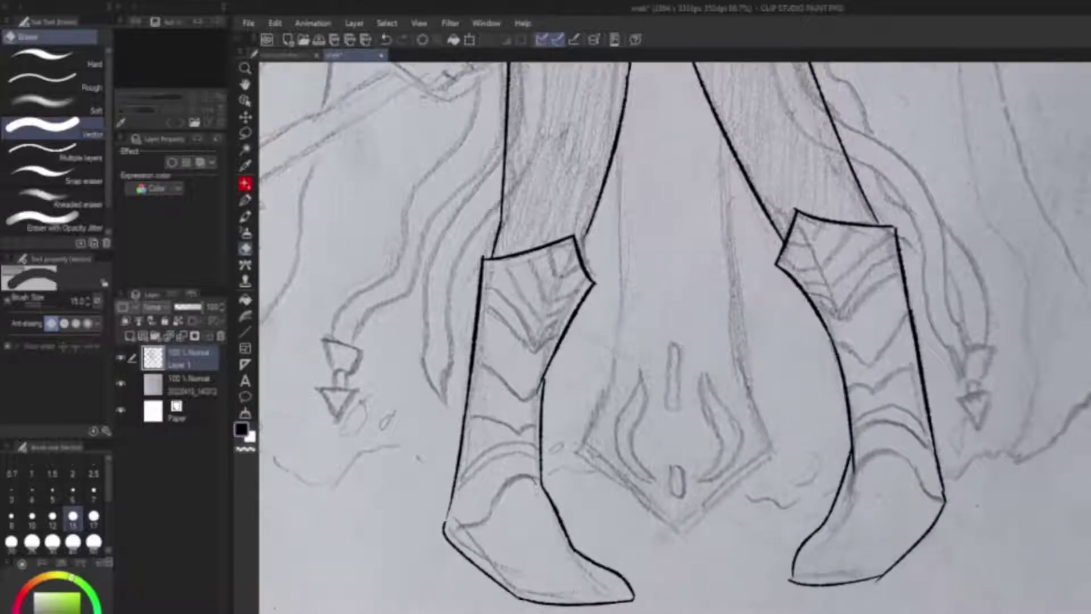
pyautogui.press('p')
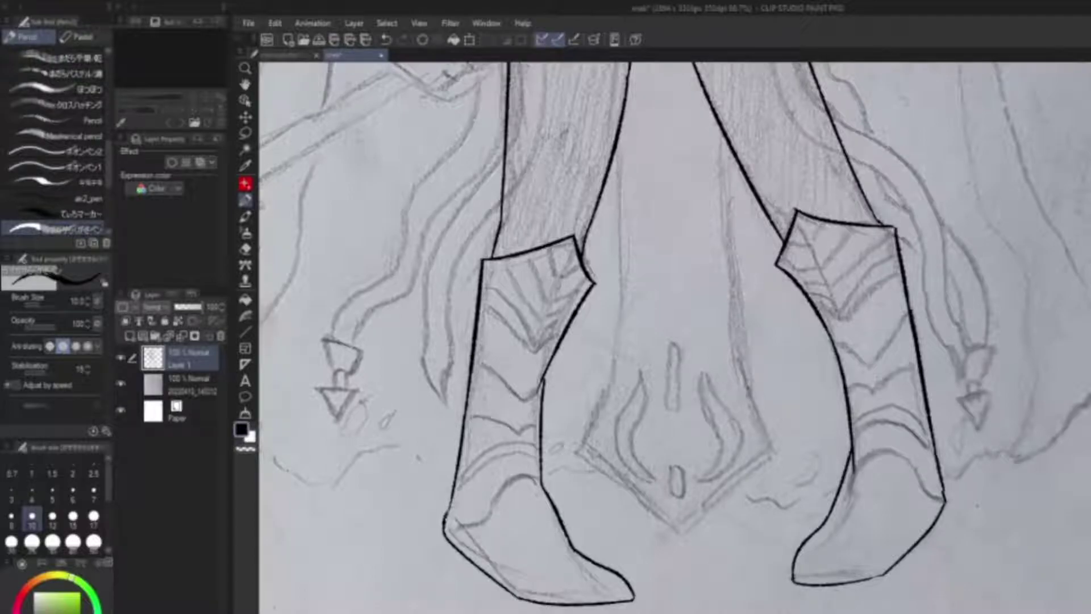
pyautogui.hotkey('ctrl', 'z')
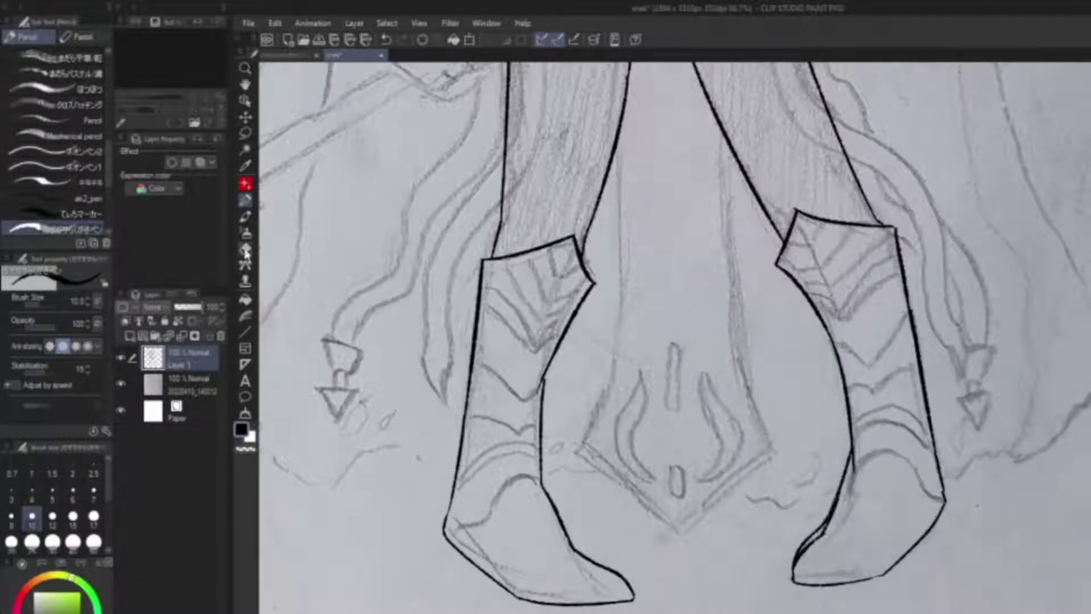
pyautogui.press('e')
pyautogui.press('p')
pyautogui.scroll(10, 594, 343)
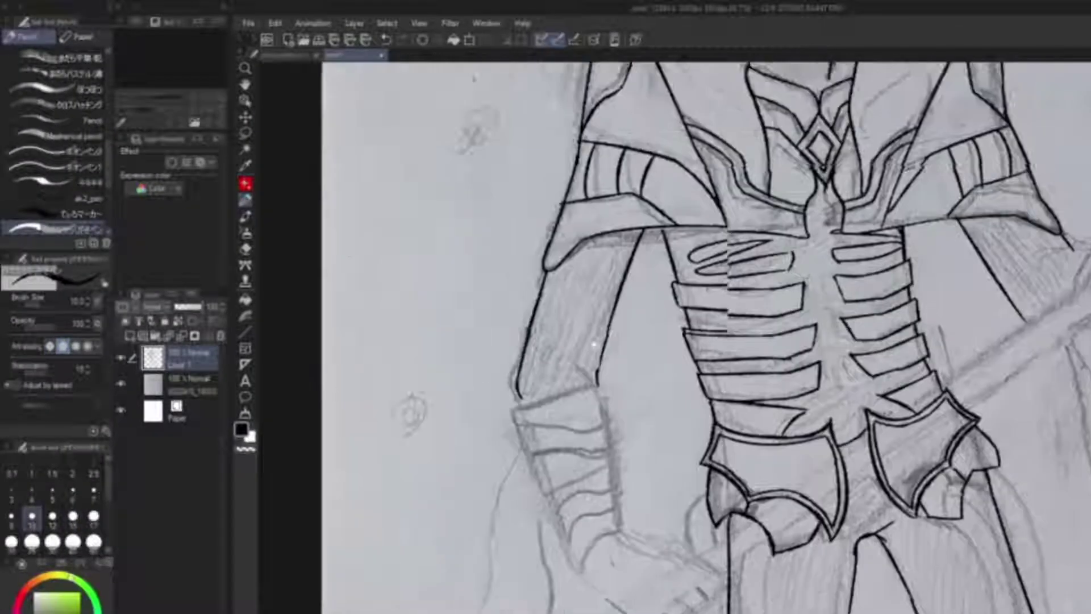
# Ink the outline of the bracer on the lowered arm, redoing its side and lower edges until they fit
pyautogui.moveTo(594, 344); pyautogui.dragTo(572, 321)
pyautogui.moveTo(481, 372)
pyautogui.mouseDown()
pyautogui.moveTo(591, 349)
pyautogui.moveTo(523, 452)
pyautogui.moveTo(614, 424)
pyautogui.mouseUp()
pyautogui.moveTo(590, 350); pyautogui.dragTo(591, 446)
pyautogui.moveTo(523, 452); pyautogui.dragTo(554, 523)
pyautogui.hotkey('ctrl', 'z')
pyautogui.hotkey('ctrl', 'z')
pyautogui.hotkey('ctrl', 'z')
pyautogui.moveTo(520, 454); pyautogui.dragTo(591, 455)
pyautogui.hotkey('ctrl', 'z')
pyautogui.moveTo(520, 454); pyautogui.dragTo(602, 448)
pyautogui.moveTo(594, 349); pyautogui.dragTo(600, 448)
# Ink both sides of the wrist below the lowered arm's bracer
pyautogui.moveTo(524, 452); pyautogui.dragTo(559, 537)
pyautogui.hotkey('ctrl', 'z')
pyautogui.moveTo(523, 452); pyautogui.dragTo(560, 551)
pyautogui.moveTo(595, 451); pyautogui.dragTo(597, 490)
pyautogui.scroll(-1, 680, 337)
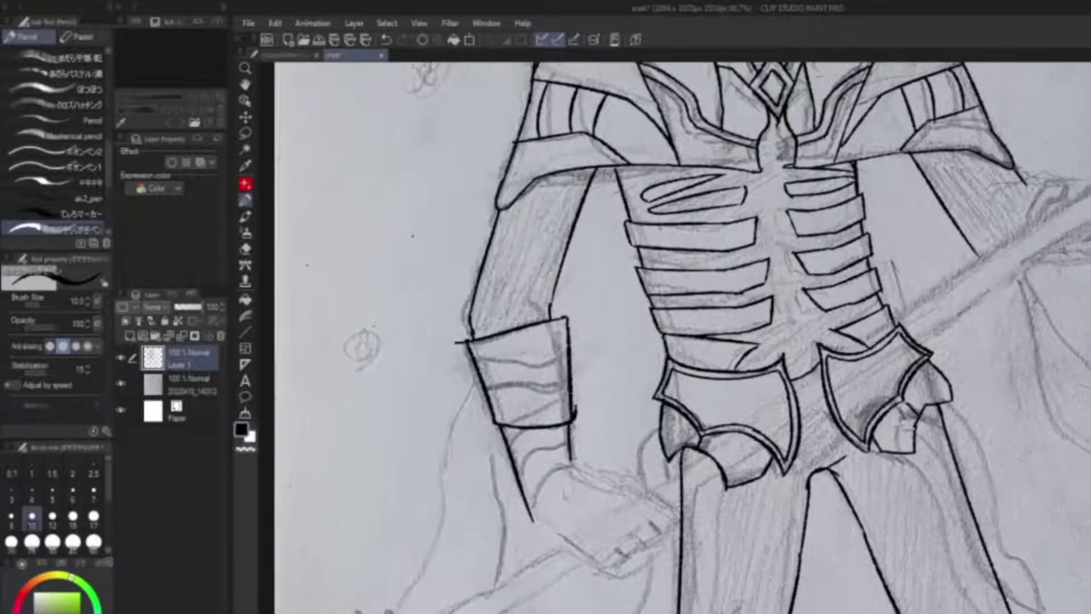
# Ink the lowered hand's outline and curled fingers, redoing strokes that miss the sketch
pyautogui.scroll(-5, 682, 341)
pyautogui.moveTo(540, 378)
pyautogui.mouseDown()
pyautogui.moveTo(640, 438)
pyautogui.moveTo(690, 419)
pyautogui.moveTo(698, 436)
pyautogui.mouseUp()
pyautogui.hotkey('ctrl', 'z')
pyautogui.hotkey('ctrl', 'z')
pyautogui.moveTo(690, 372); pyautogui.dragTo(677, 401)
pyautogui.moveTo(588, 335); pyautogui.dragTo(660, 368)
pyautogui.hotkey('ctrl', 'z')
pyautogui.hotkey('ctrl', 'z')
pyautogui.moveTo(591, 339); pyautogui.dragTo(673, 369)
pyautogui.hotkey('ctrl', 'z')
pyautogui.moveTo(589, 339)
pyautogui.mouseDown()
pyautogui.moveTo(674, 369)
pyautogui.moveTo(716, 285)
pyautogui.mouseUp()
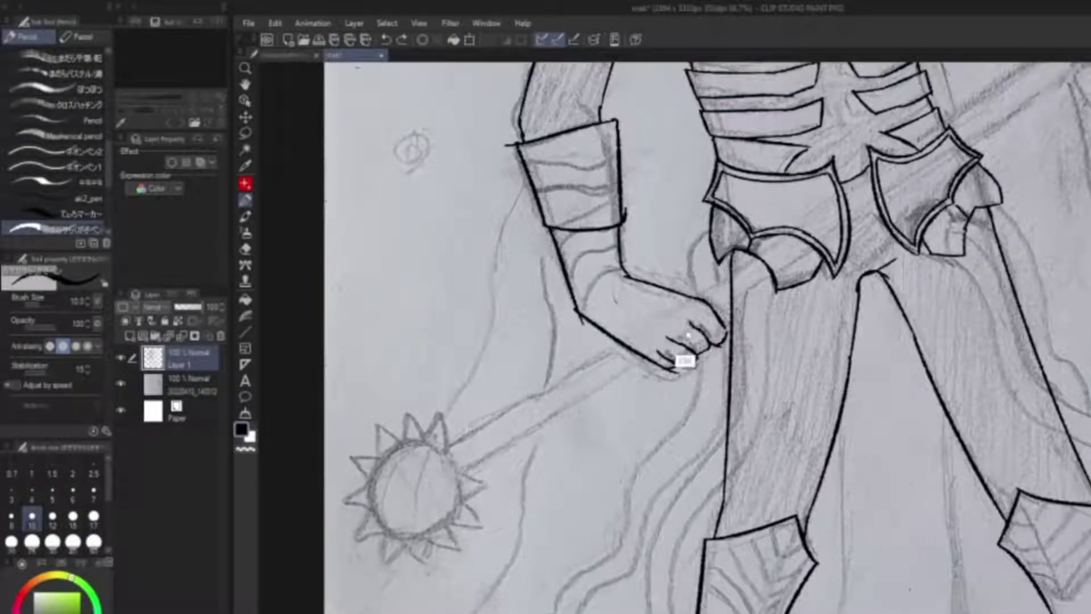
pyautogui.moveTo(676, 352); pyautogui.dragTo(679, 334)
# Touch up the lowered hand's fingers and erase the overshooting line ends at the bracer's corners
pyautogui.press('e')
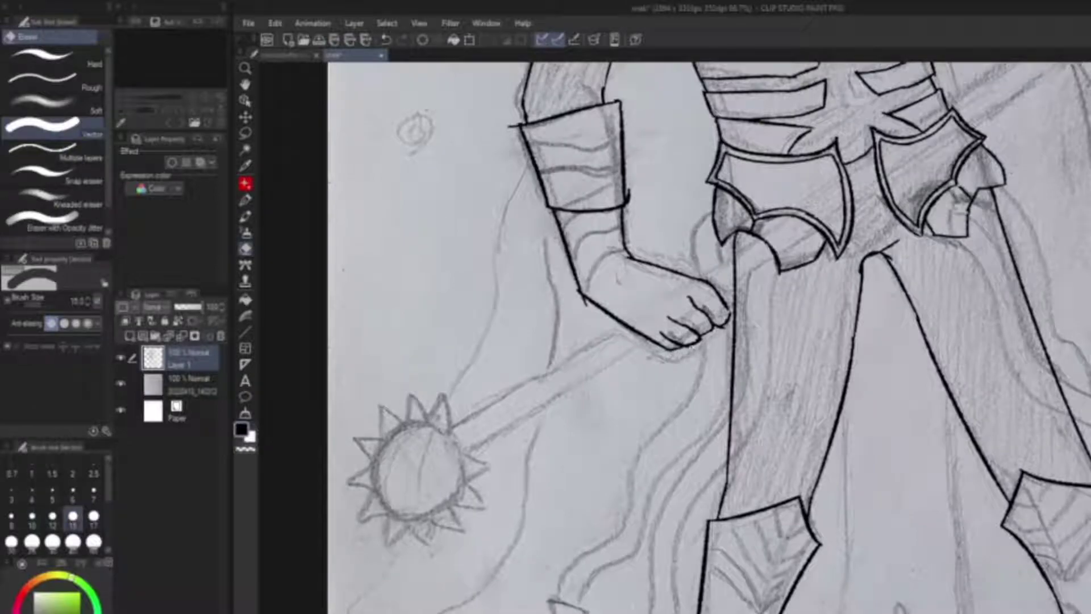
pyautogui.press('p')
pyautogui.moveTo(682, 341)
pyautogui.mouseDown()
pyautogui.moveTo(710, 340)
pyautogui.moveTo(687, 382)
pyautogui.mouseUp()
pyautogui.press('e')
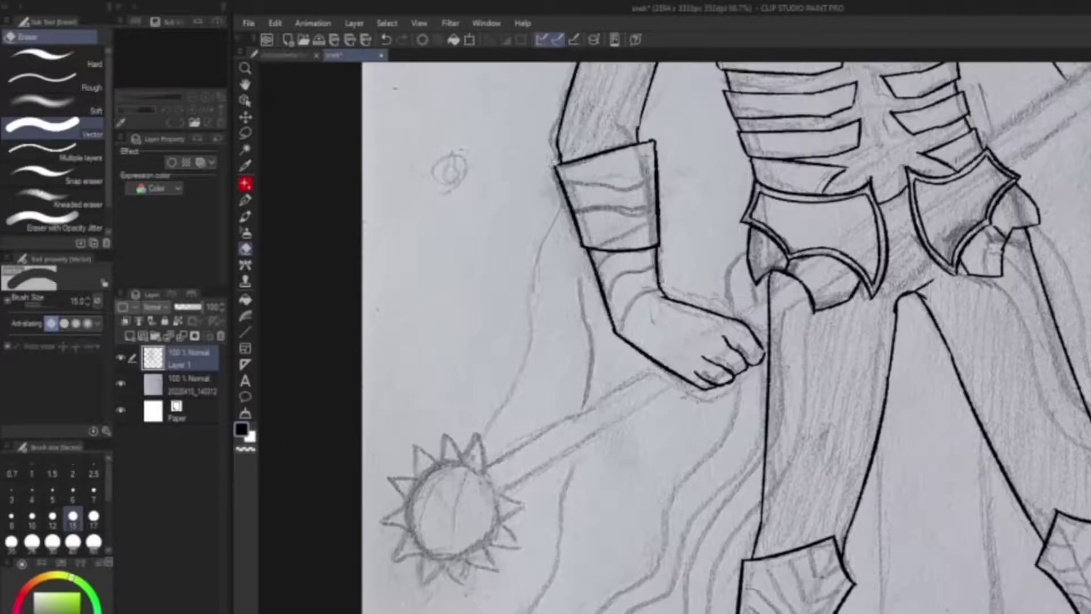
pyautogui.press('p')
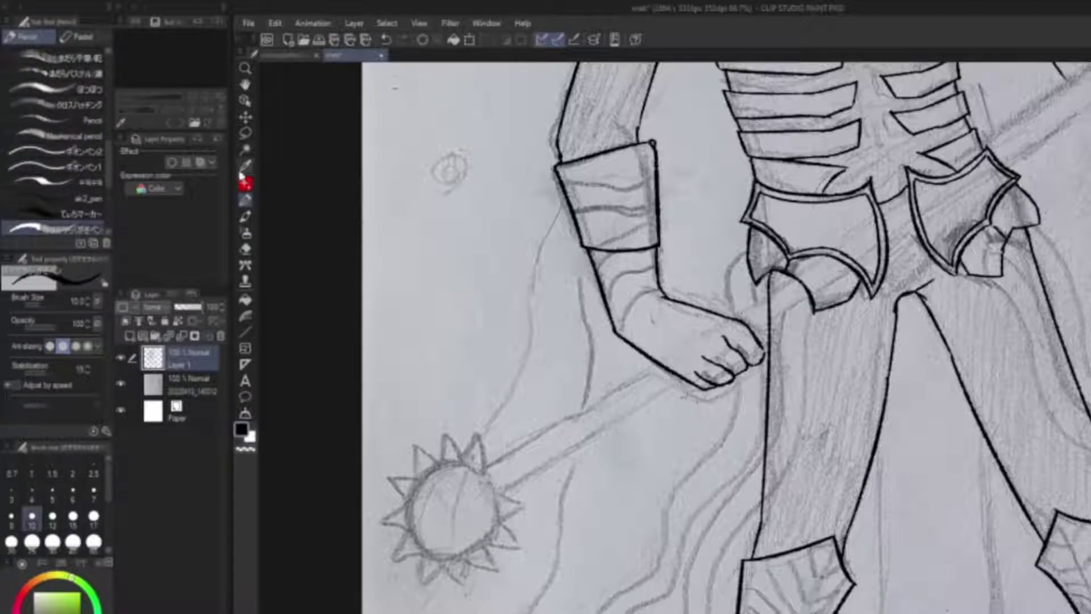
# Ink the curved wrap lines across the lowered arm's wrist and bracer, redoing the ones that do not fit
pyautogui.scroll(-1, 659, 225)
pyautogui.moveTo(659, 225); pyautogui.dragTo(635, 240)
pyautogui.moveTo(642, 298); pyautogui.dragTo(601, 335)
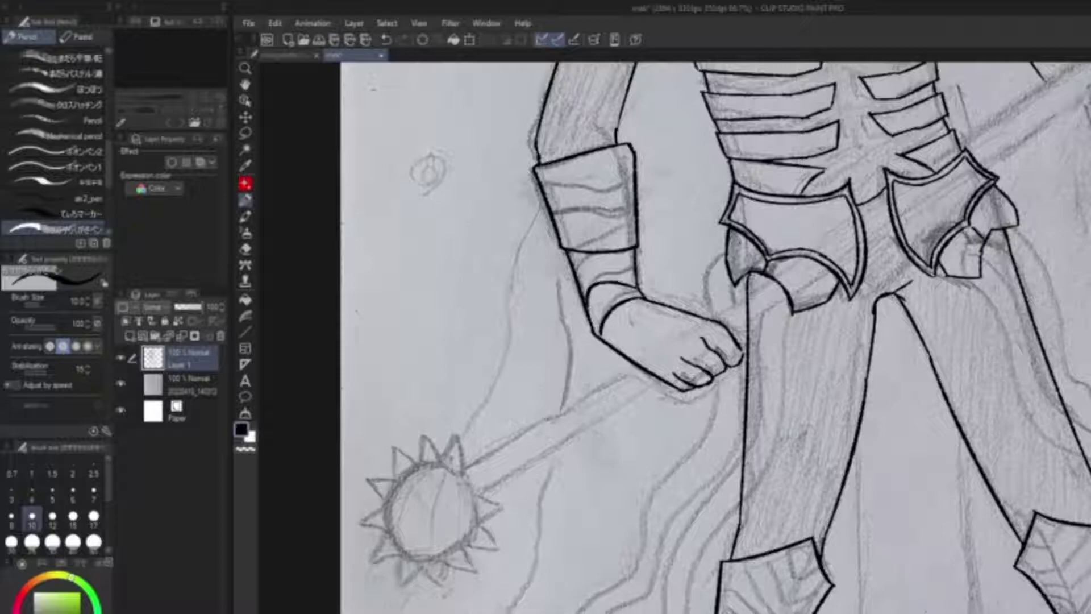
pyautogui.hotkey('ctrl', 'z')
pyautogui.moveTo(653, 275)
pyautogui.mouseDown()
pyautogui.moveTo(581, 311)
pyautogui.moveTo(570, 273)
pyautogui.mouseUp()
pyautogui.hotkey('ctrl', 'z')
pyautogui.scroll(3, 568, 284)
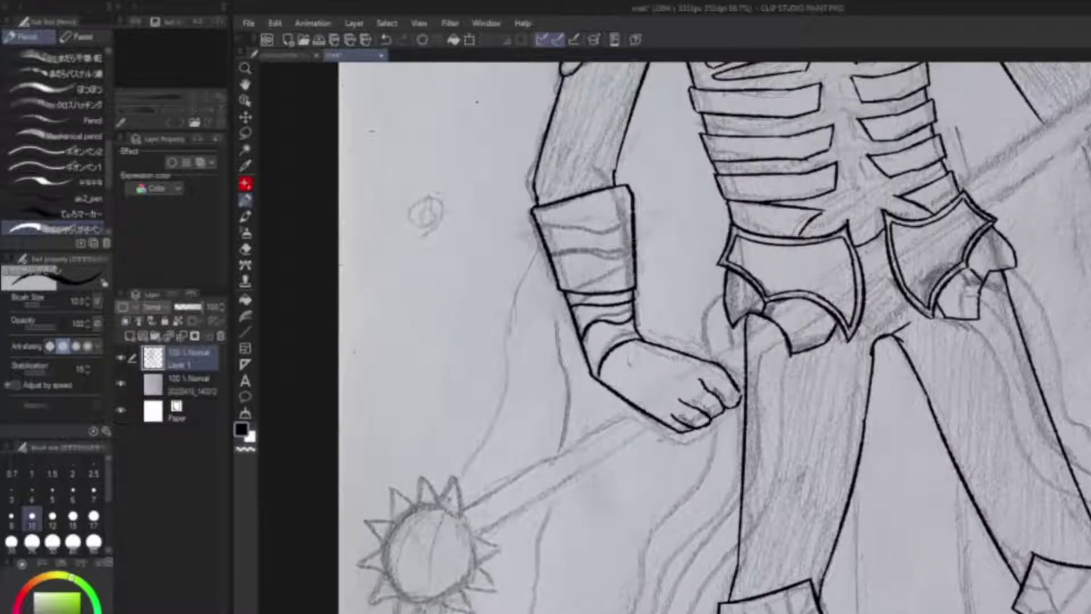
pyautogui.moveTo(554, 279)
pyautogui.mouseDown()
pyautogui.moveTo(633, 263)
pyautogui.moveTo(594, 257)
pyautogui.moveTo(558, 272)
pyautogui.mouseUp()
pyautogui.hotkey('ctrl', 'z')
pyautogui.moveTo(632, 219); pyautogui.dragTo(550, 249)
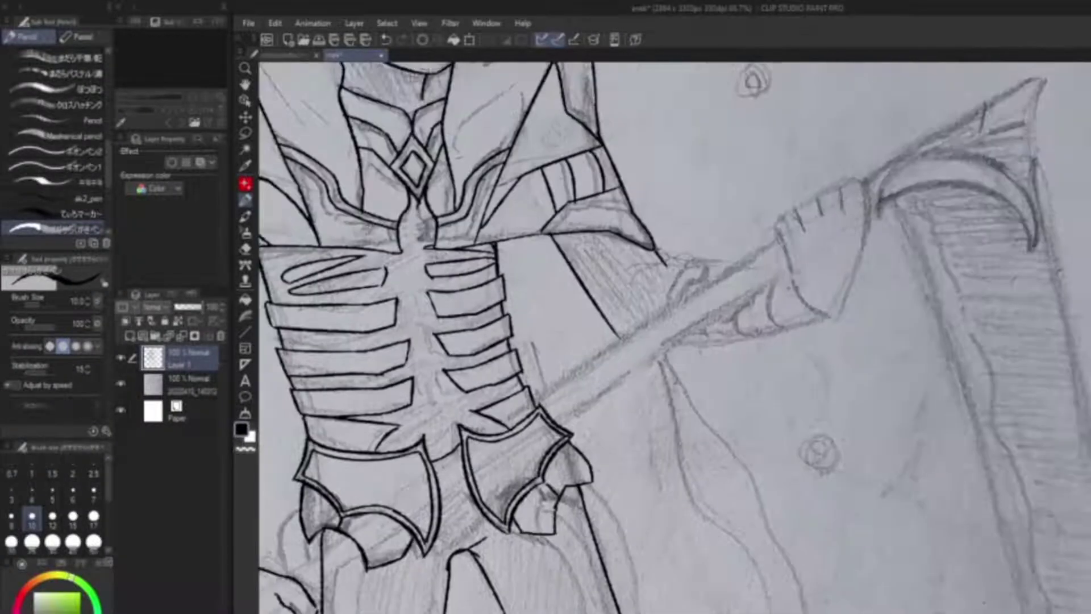
# Ink the upper and lower contours of the raised forearm from the elbow to the wrist
pyautogui.moveTo(665, 266); pyautogui.dragTo(763, 250)
pyautogui.hotkey('ctrl', 'z')
pyautogui.hotkey('ctrl', 'z')
pyautogui.moveTo(616, 341); pyautogui.dragTo(827, 312)
pyautogui.moveTo(647, 280)
pyautogui.mouseDown()
pyautogui.moveTo(696, 253)
pyautogui.moveTo(788, 263)
pyautogui.mouseUp()
# Ink the raised hand's outer edge and fingers, undoing and redrawing the finger contours
pyautogui.scroll(3, 671, 335)
pyautogui.moveTo(768, 358)
pyautogui.mouseDown()
pyautogui.moveTo(807, 214)
pyautogui.moveTo(742, 267)
pyautogui.mouseUp()
pyautogui.hotkey('ctrl', 'z')
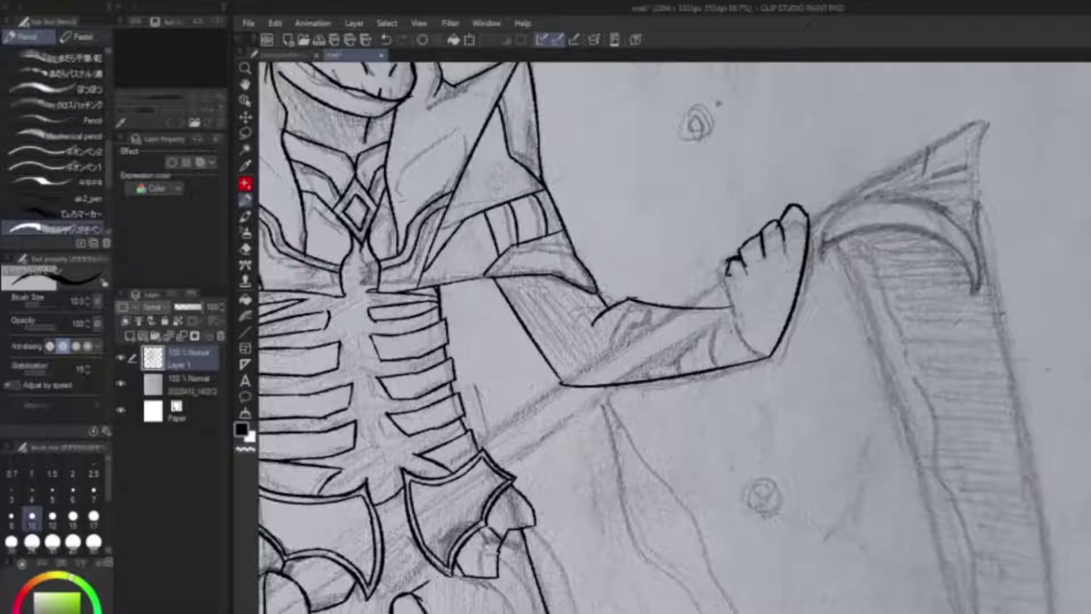
pyautogui.scroll(-2, 796, 256)
pyautogui.scroll(2, 494, 455)
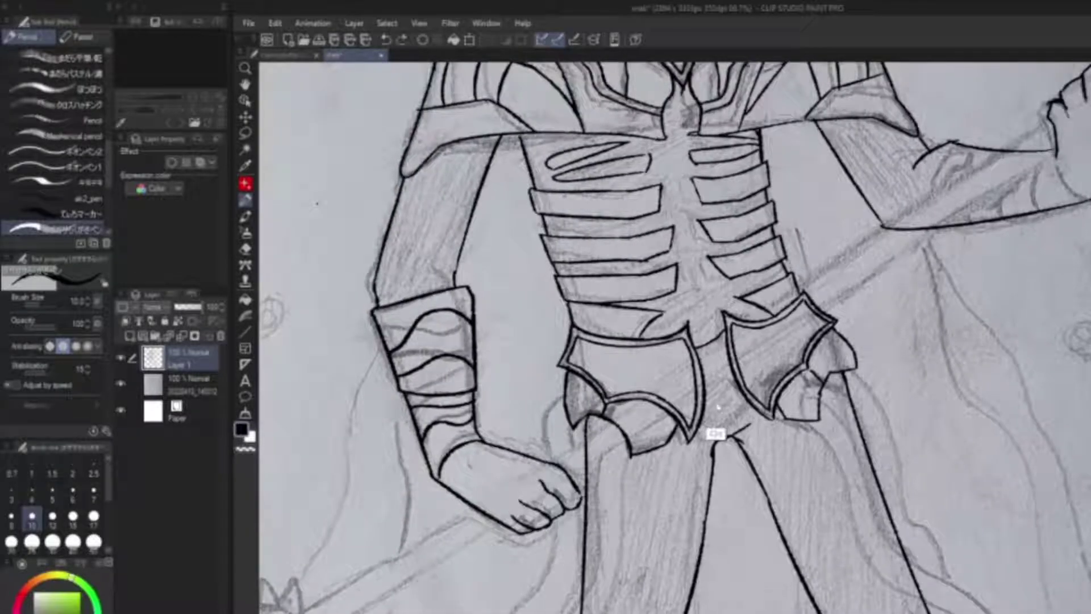
pyautogui.scroll(3, 653, 335)
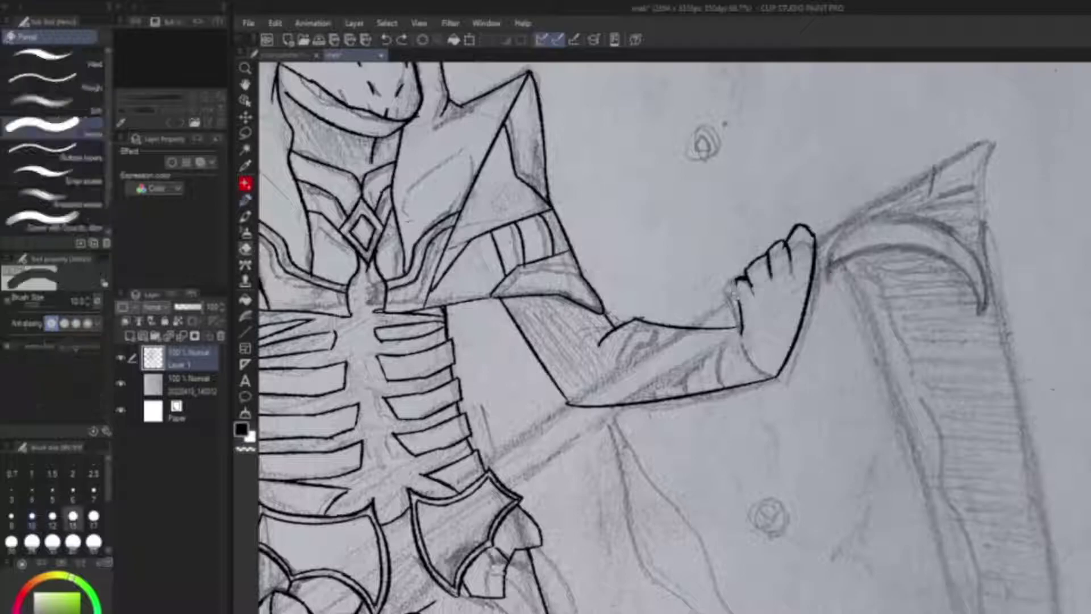
pyautogui.hotkey('ctrl', 'z')
pyautogui.hotkey('ctrl', 'z')
pyautogui.moveTo(738, 307)
pyautogui.mouseDown()
pyautogui.moveTo(747, 272)
pyautogui.moveTo(751, 284)
pyautogui.moveTo(765, 257)
pyautogui.mouseUp()
pyautogui.moveTo(767, 257); pyautogui.dragTo(783, 241)
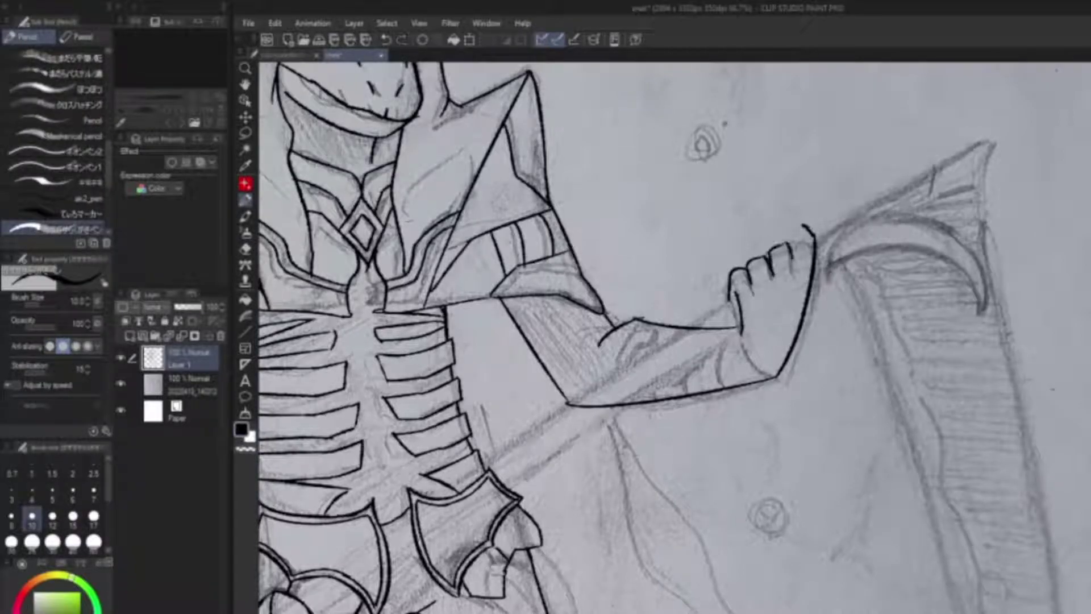
# Erase the stray lines around the raised fist's knuckles and redraw the fingers with rounded contours
pyautogui.press('e')
pyautogui.moveTo(812, 221)
pyautogui.mouseDown()
pyautogui.moveTo(861, 181)
pyautogui.moveTo(848, 311)
pyautogui.moveTo(889, 187)
pyautogui.moveTo(797, 232)
pyautogui.mouseUp()
pyautogui.press('p')
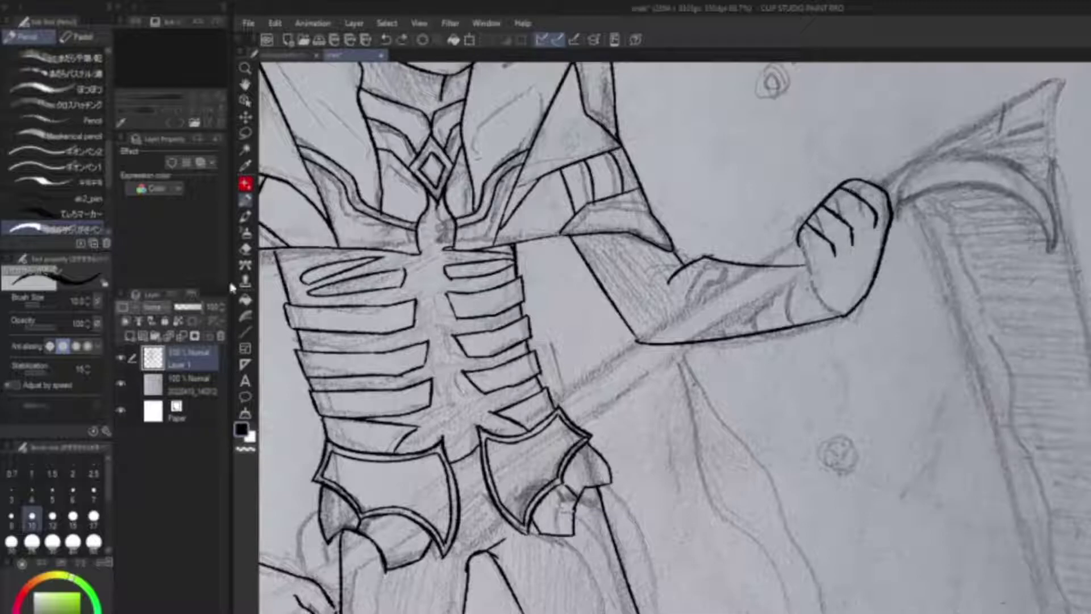
pyautogui.press('e')
pyautogui.moveTo(801, 236); pyautogui.dragTo(855, 181)
pyautogui.press('p')
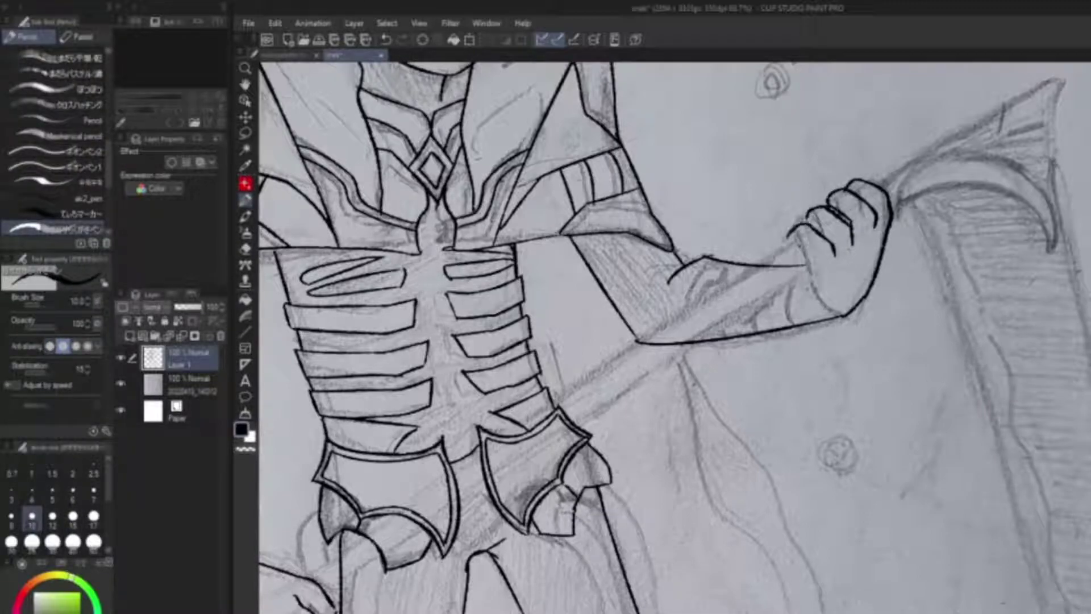
# Ink the raised fist's wrist-side edge and erase the overlapping line at the uppermost finger
pyautogui.hotkey('ctrl', 'z')
pyautogui.moveTo(806, 265); pyautogui.dragTo(816, 289)
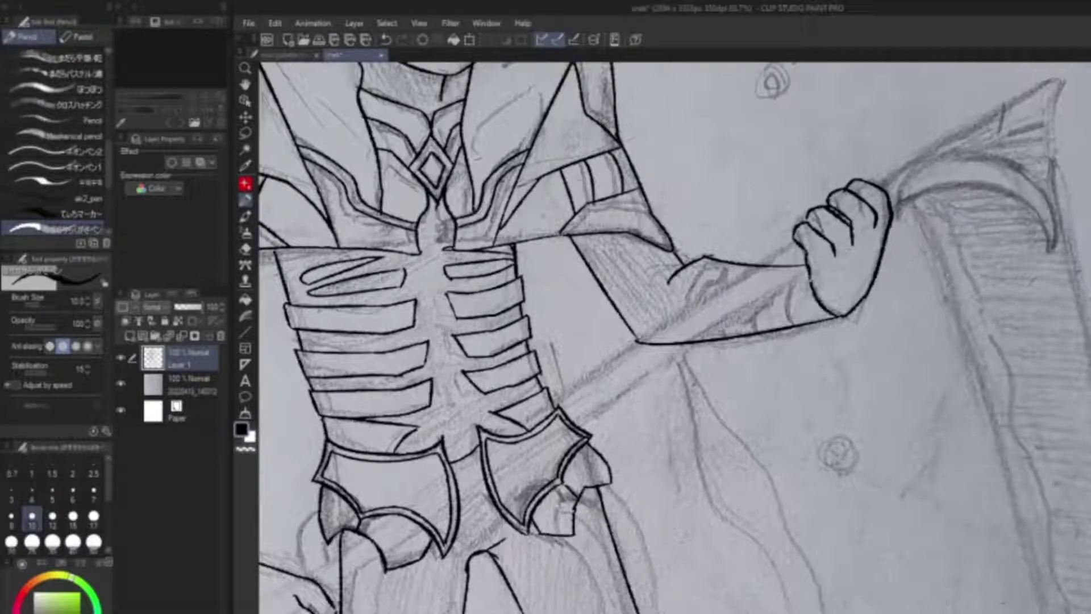
pyautogui.press('e')
pyautogui.moveTo(869, 183)
pyautogui.mouseDown()
pyautogui.moveTo(829, 209)
pyautogui.moveTo(871, 212)
pyautogui.mouseUp()
pyautogui.press('p')
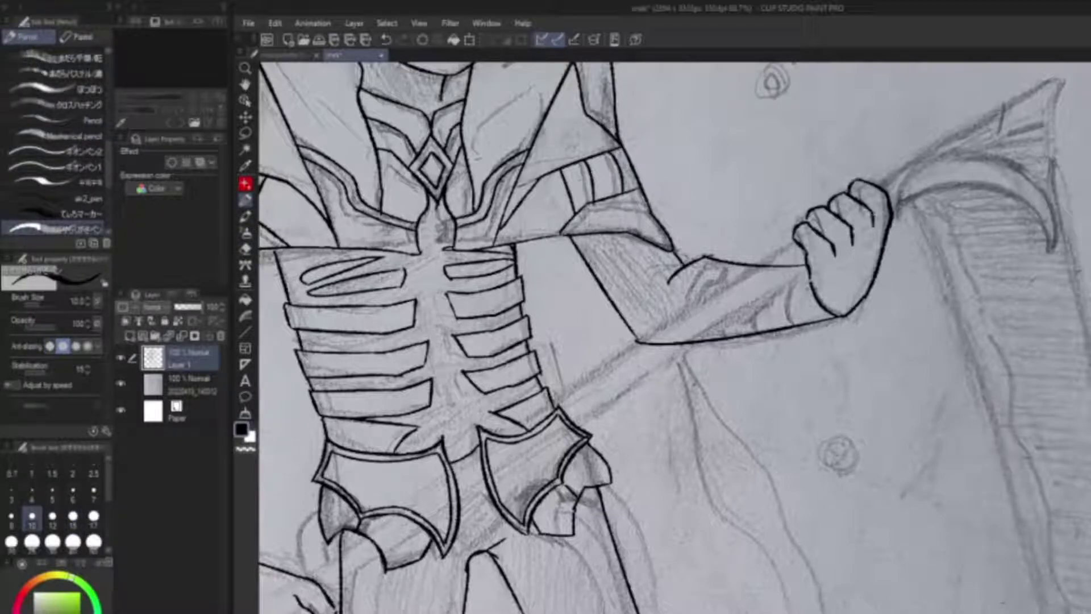
# Ink the elbow-side edge of the raised forearm's bracer
pyautogui.scroll(-2, 674, 336)
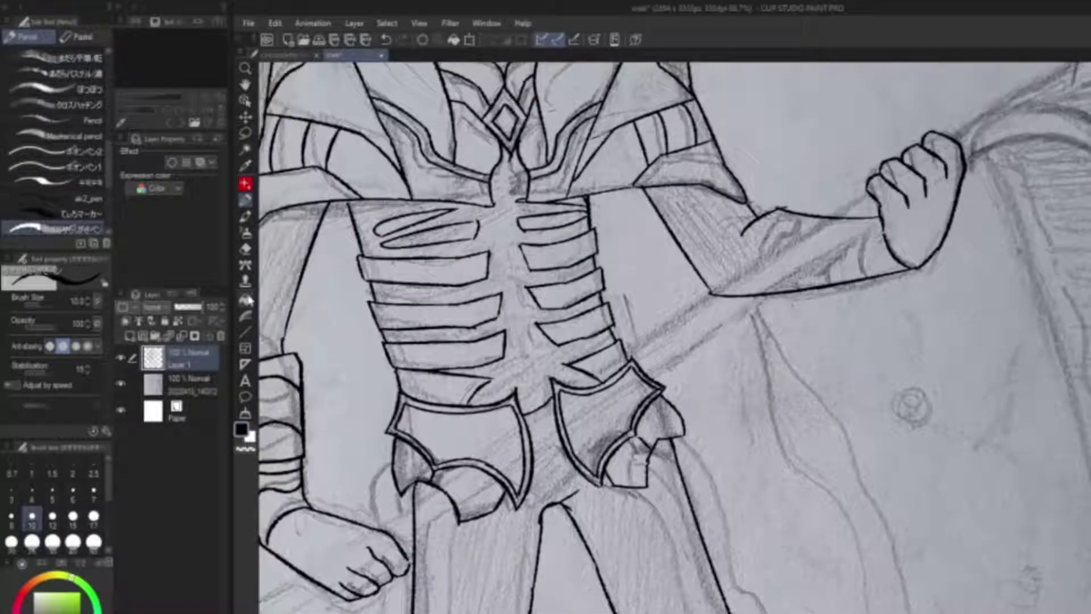
pyautogui.press('p')
pyautogui.press('p')
pyautogui.hotkey('ctrl', 'z')
pyautogui.moveTo(783, 206); pyautogui.dragTo(762, 293)
pyautogui.scroll(1, 761, 293)
pyautogui.moveTo(849, 257); pyautogui.dragTo(757, 295)
# Ink the wavy wrap lines across the raised forearm between the elbow-side edge and the wrist
pyautogui.press('p')
pyautogui.press('p')
pyautogui.moveTo(842, 315)
pyautogui.mouseDown()
pyautogui.moveTo(861, 302)
pyautogui.moveTo(841, 310)
pyautogui.mouseUp()
pyautogui.moveTo(883, 260); pyautogui.dragTo(875, 313)
pyautogui.hotkey('ctrl', 'z')
pyautogui.moveTo(883, 259); pyautogui.dragTo(875, 312)
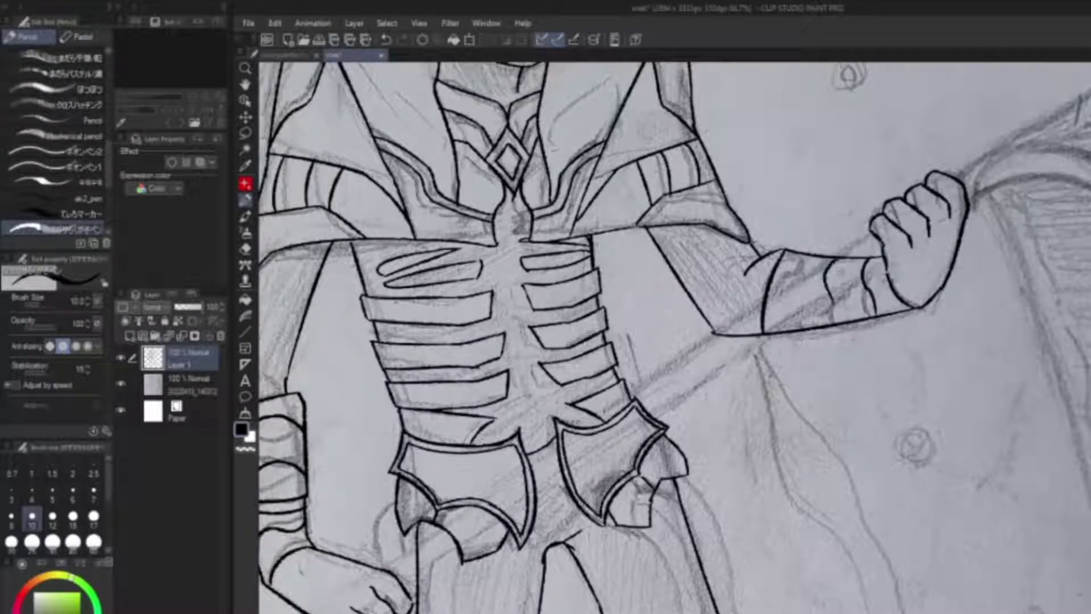
pyautogui.moveTo(836, 260); pyautogui.dragTo(849, 320)
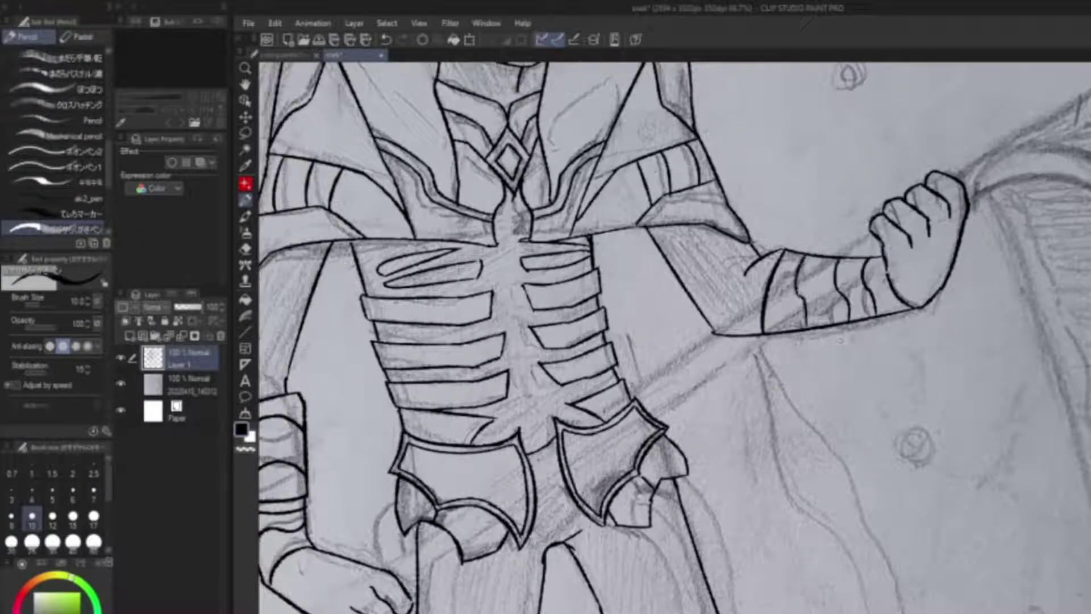
# Erase the inked outline and fingers of the lowered hand, keeping the wrapped wrist
pyautogui.scroll(-6, 767, 307)
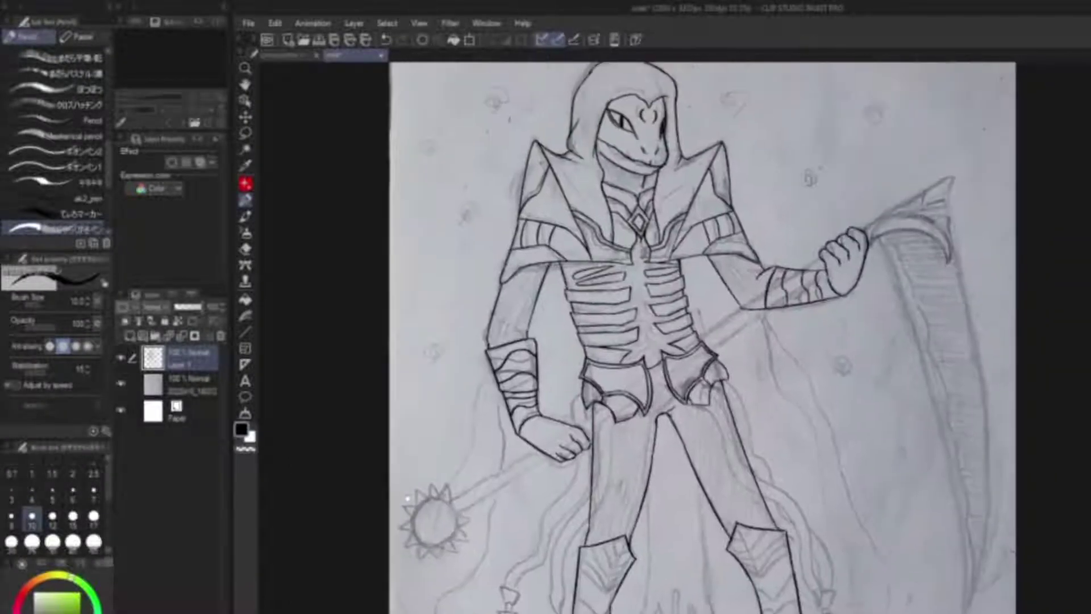
pyautogui.moveTo(407, 498)
pyautogui.mouseDown()
pyautogui.moveTo(420, 461)
pyautogui.moveTo(441, 460)
pyautogui.moveTo(434, 452)
pyautogui.mouseUp()
pyautogui.press('e')
pyautogui.moveTo(586, 375); pyautogui.dragTo(614, 405)
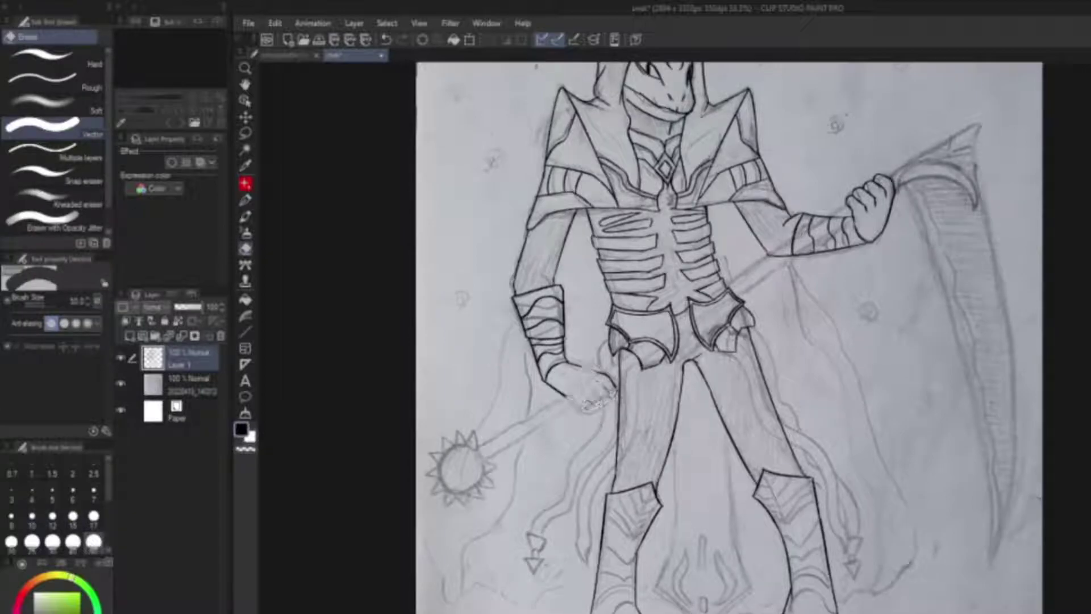
pyautogui.scroll(3, 608, 403)
# Redraw the lowered hand as a clenched fist with rounded knuckles and short finger separation lines
pyautogui.press('p')
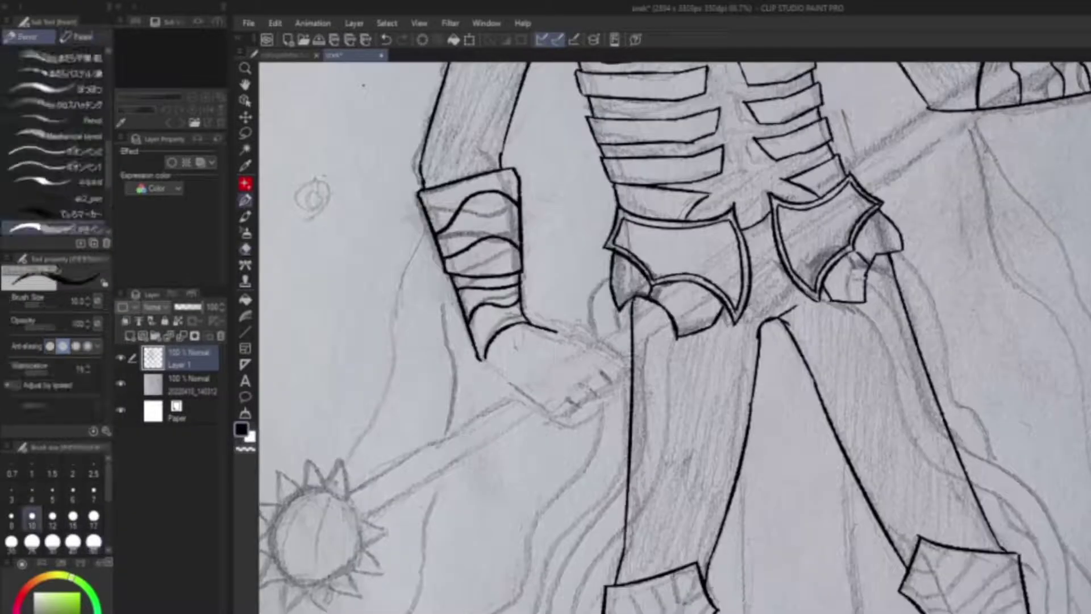
pyautogui.moveTo(513, 403); pyautogui.dragTo(532, 424)
pyautogui.moveTo(593, 341)
pyautogui.mouseDown()
pyautogui.moveTo(613, 385)
pyautogui.moveTo(568, 429)
pyautogui.mouseUp()
pyautogui.hotkey('ctrl', 'z')
pyautogui.hotkey('ctrl', 'z')
pyautogui.hotkey('ctrl', 'z')
pyautogui.hotkey('ctrl', 'z')
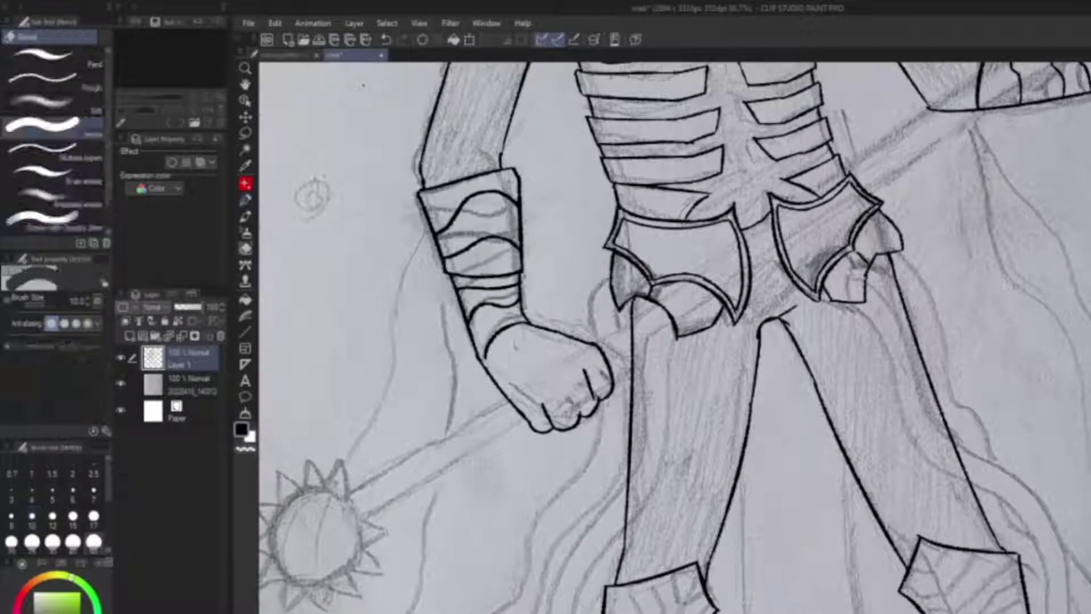
pyautogui.moveTo(581, 391); pyautogui.dragTo(574, 422)
pyautogui.press('e')
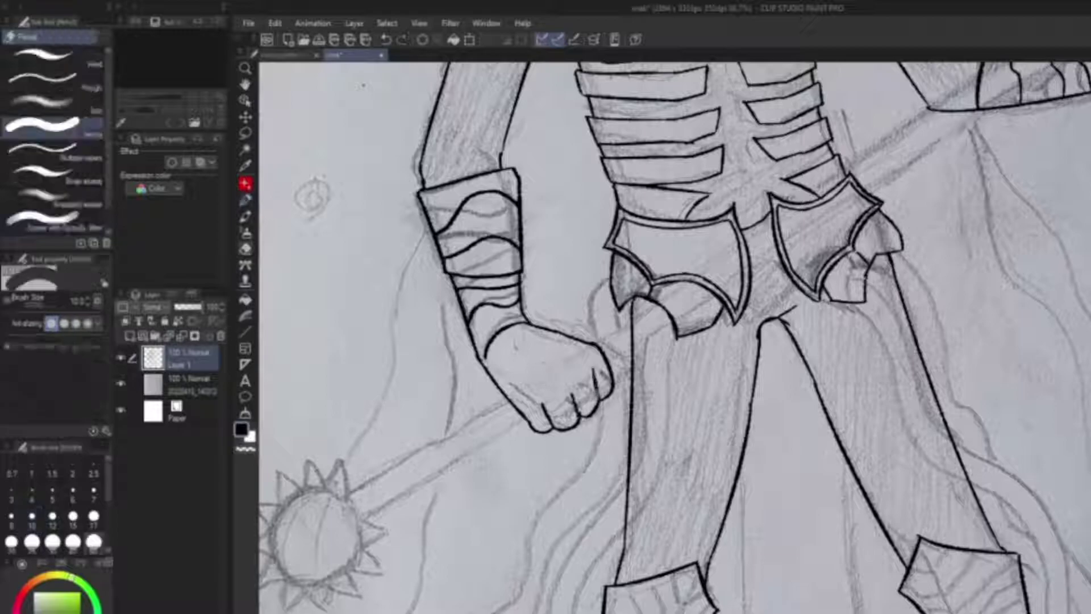
pyautogui.scroll(2, 675, 335)
# Ink the long ribbon hanging from the hip behind the lowered fist, redoing its edges until they follow the sketch
pyautogui.click(248, 216)
pyautogui.scroll(-3, 675, 335)
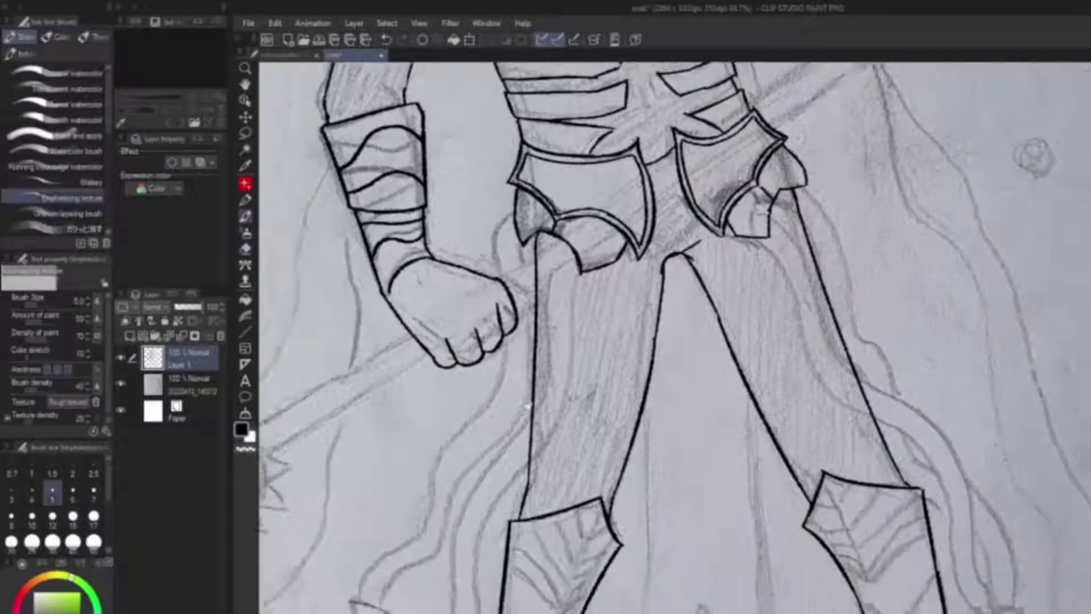
pyautogui.press('p')
pyautogui.moveTo(581, 245); pyautogui.dragTo(540, 418)
pyautogui.moveTo(540, 415); pyautogui.dragTo(472, 612)
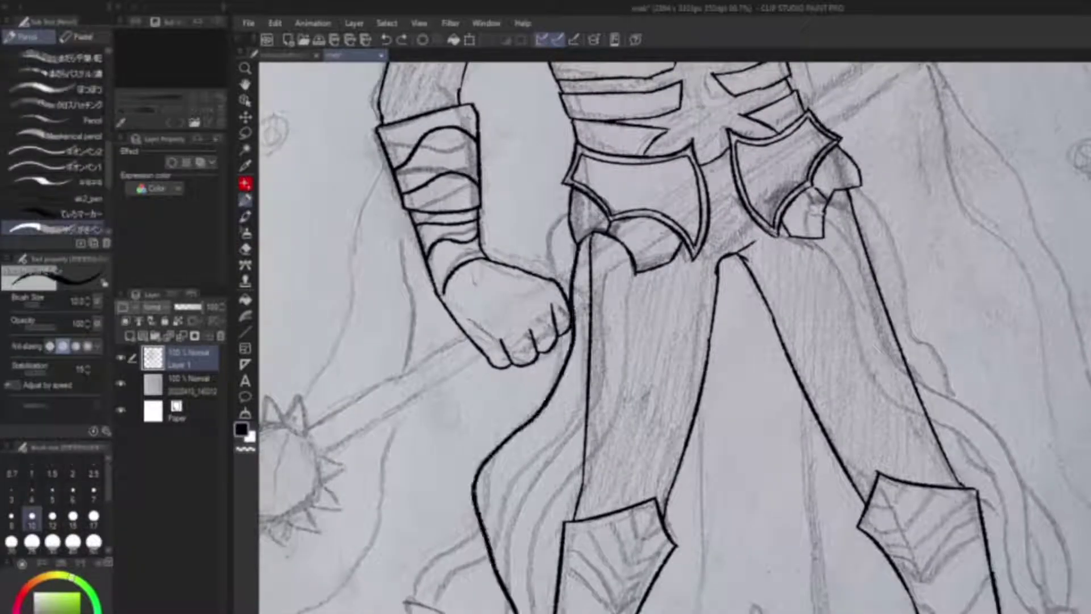
pyautogui.hotkey('ctrl', 'z')
pyautogui.moveTo(554, 358); pyautogui.dragTo(520, 613)
pyautogui.moveTo(613, 239)
pyautogui.mouseDown()
pyautogui.moveTo(526, 504)
pyautogui.moveTo(463, 613)
pyautogui.moveTo(594, 307)
pyautogui.moveTo(583, 399)
pyautogui.moveTo(446, 531)
pyautogui.moveTo(440, 612)
pyautogui.mouseUp()
pyautogui.hotkey('ctrl', 'z')
pyautogui.scroll(-2, 674, 338)
pyautogui.moveTo(552, 372); pyautogui.dragTo(511, 552)
pyautogui.hotkey('ctrl', 'z')
# Ink the front ribbon from the same hip, redoing both edges so they bulge over the thigh and sweep outward below the fist
pyautogui.scroll(-2, 674, 338)
pyautogui.hscroll(-3, 675, 337)
pyautogui.hotkey('ctrl', 'z')
pyautogui.moveTo(695, 281); pyautogui.dragTo(665, 454)
pyautogui.hotkey('ctrl', 'z')
pyautogui.moveTo(688, 304); pyautogui.dragTo(654, 461)
pyautogui.scroll(2, 675, 337)
pyautogui.hscroll(1, 675, 337)
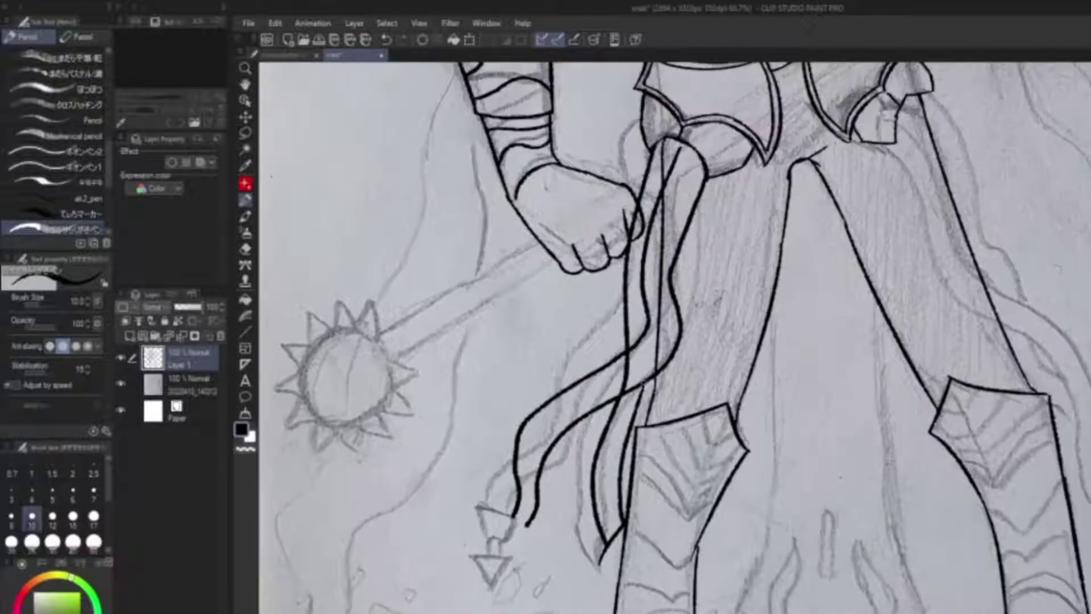
pyautogui.scroll(2, 675, 337)
pyautogui.hscroll(2, 674, 337)
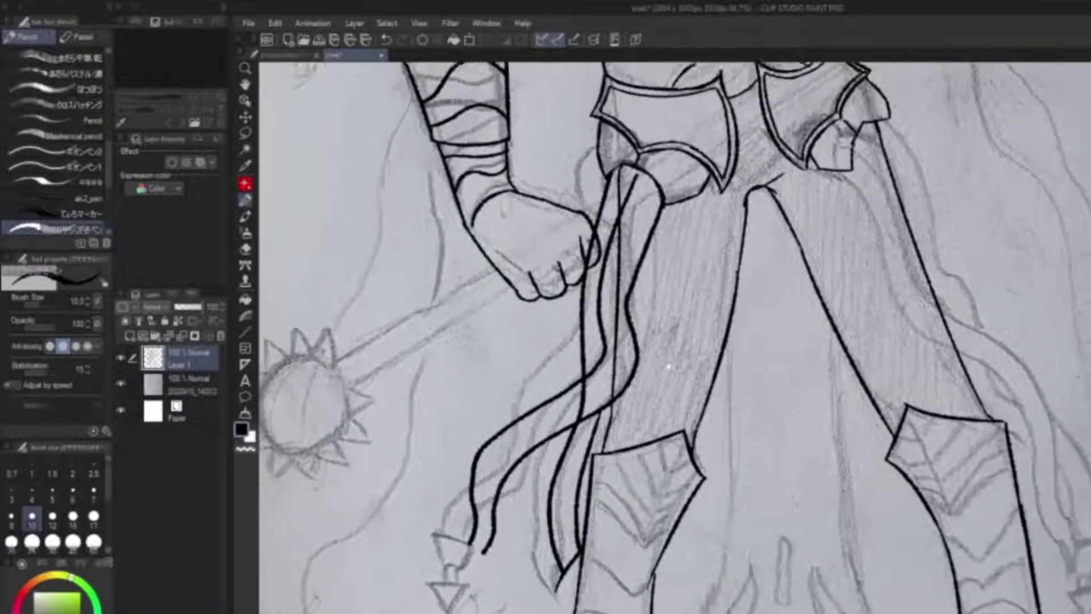
pyautogui.hotkey('ctrl', 'z')
pyautogui.hotkey('ctrl', 'z')
pyautogui.hotkey('ctrl', 'z')
pyautogui.moveTo(630, 191); pyautogui.dragTo(496, 481)
pyautogui.moveTo(654, 221)
pyautogui.mouseDown()
pyautogui.moveTo(690, 283)
pyautogui.moveTo(514, 480)
pyautogui.mouseUp()
pyautogui.hotkey('ctrl', 'z')
pyautogui.moveTo(655, 221)
pyautogui.mouseDown()
pyautogui.moveTo(513, 494)
pyautogui.moveTo(607, 372)
pyautogui.mouseUp()
# Ink a flared cap and a small triangular pendant on the end of the front ribbon
pyautogui.scroll(-2, 675, 337)
pyautogui.hscroll(-3, 675, 337)
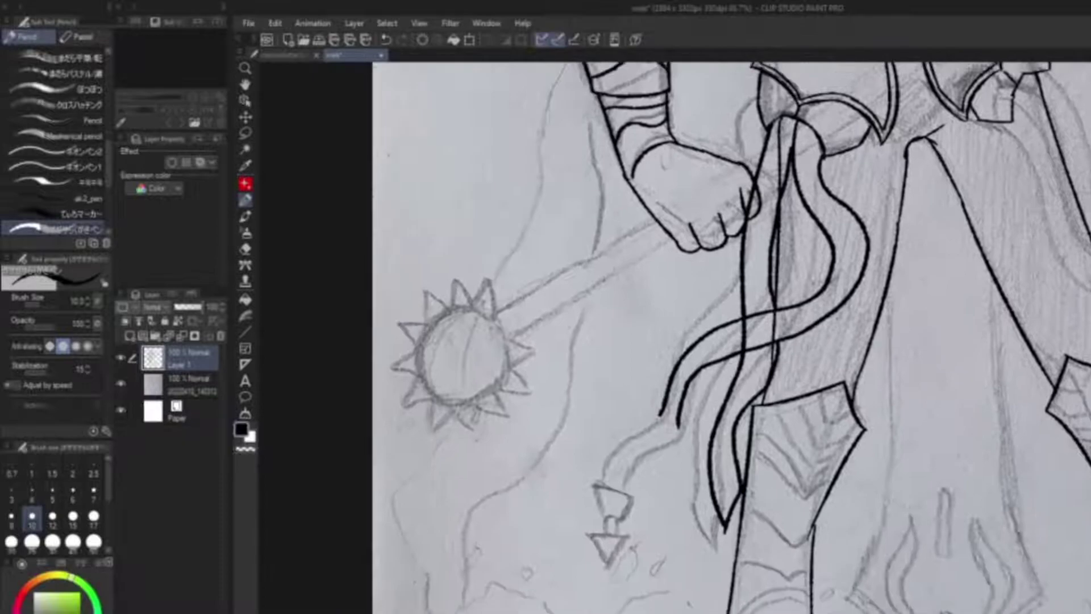
pyautogui.moveTo(651, 417)
pyautogui.mouseDown()
pyautogui.moveTo(658, 465)
pyautogui.moveTo(689, 426)
pyautogui.mouseUp()
pyautogui.moveTo(633, 468); pyautogui.dragTo(661, 485)
pyautogui.moveTo(661, 484); pyautogui.dragTo(638, 500)
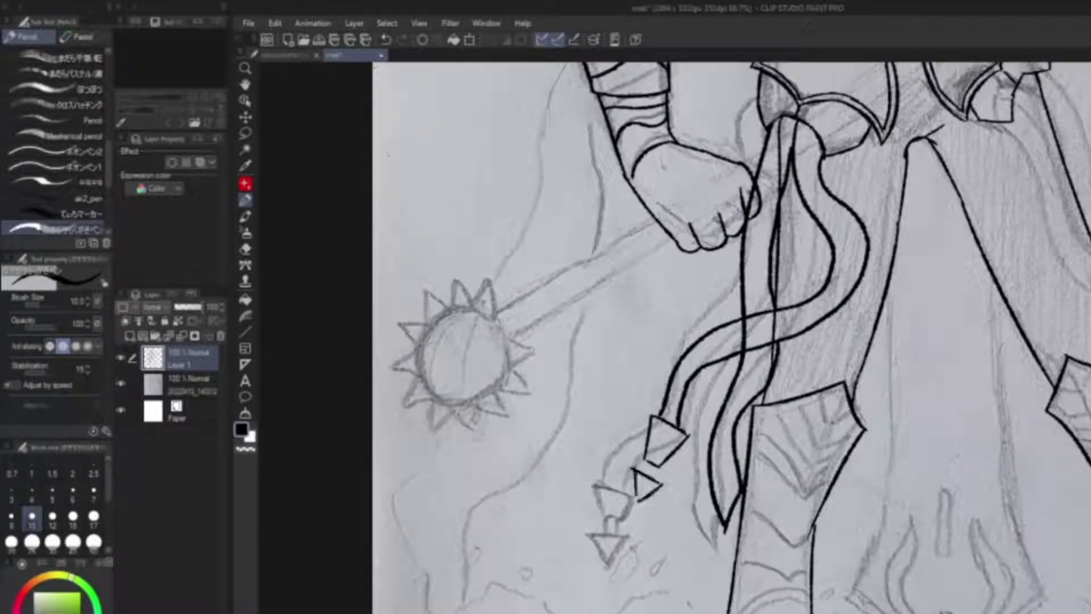
# Ink the long ribbon flowing from the opposite hip plate down past the knee to a pointed end
pyautogui.scroll(2, 673, 337)
pyautogui.hscroll(6, 672, 336)
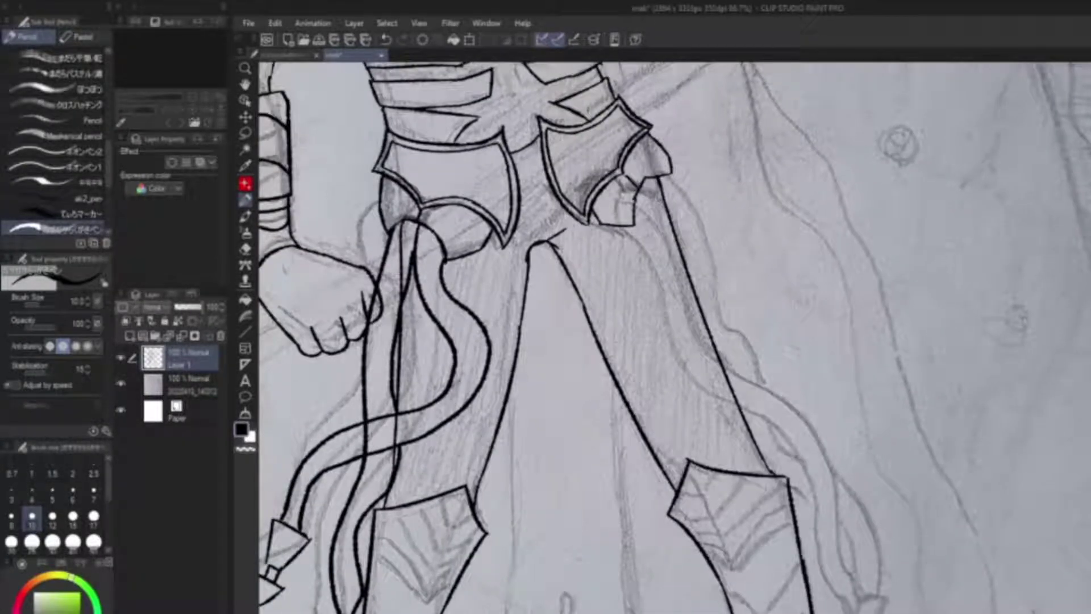
pyautogui.moveTo(685, 244); pyautogui.dragTo(835, 560)
pyautogui.moveTo(639, 193)
pyautogui.mouseDown()
pyautogui.moveTo(721, 238)
pyautogui.moveTo(795, 392)
pyautogui.mouseUp()
pyautogui.scroll(-3, 676, 335)
pyautogui.moveTo(719, 270); pyautogui.dragTo(784, 463)
pyautogui.scroll(2, 677, 335)
pyautogui.scroll(2, 846, 384)
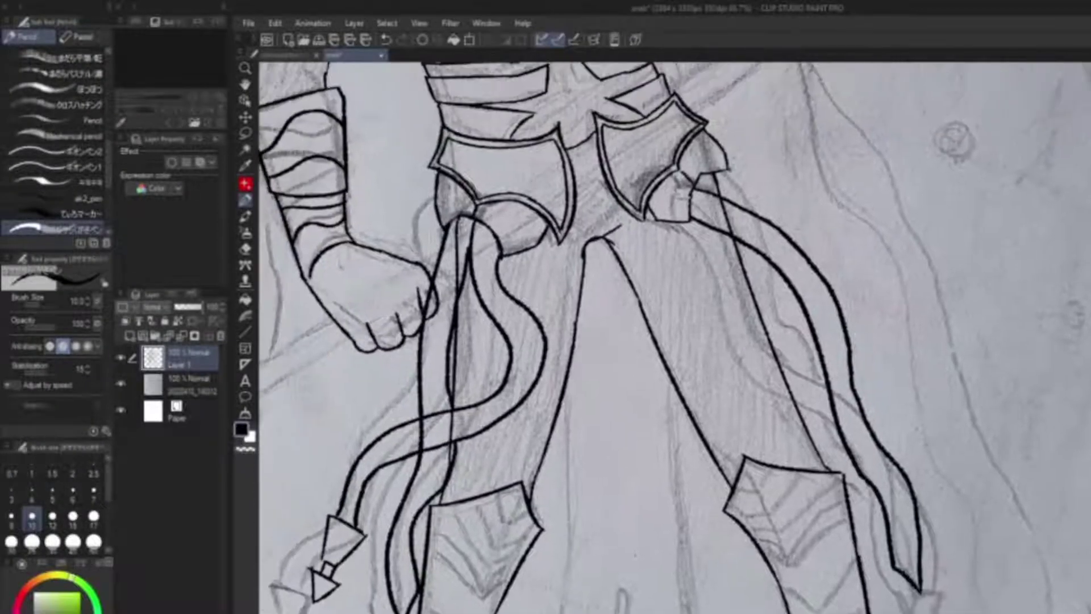
# Ink the second ribbon on that hip, looping behind the first and curving outward beside the shin guard
pyautogui.moveTo(723, 171); pyautogui.dragTo(816, 269)
pyautogui.moveTo(728, 197); pyautogui.dragTo(780, 230)
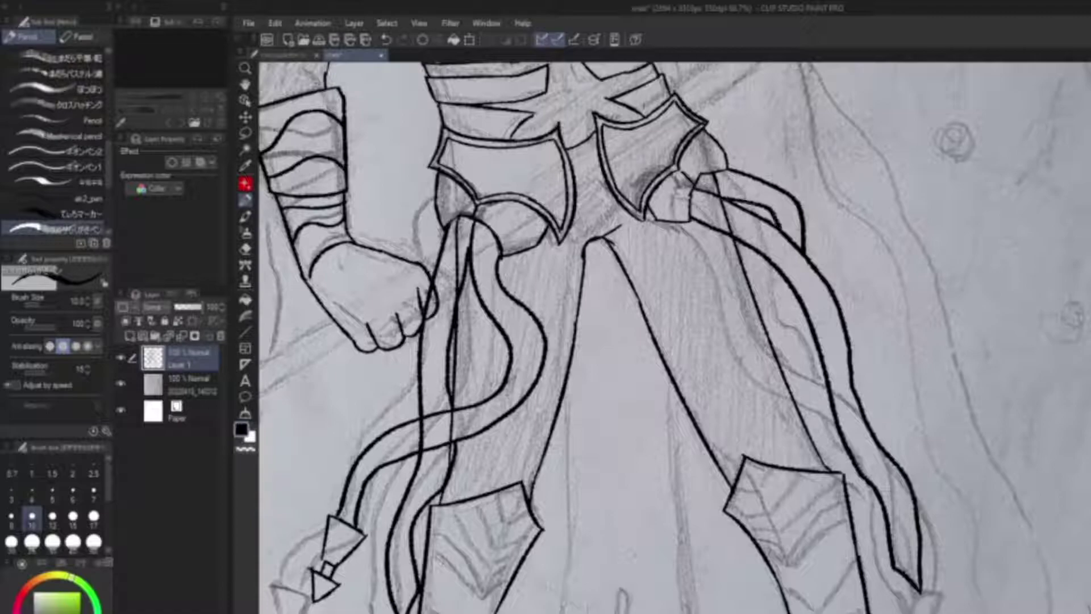
pyautogui.moveTo(771, 274); pyautogui.dragTo(825, 402)
pyautogui.moveTo(824, 404); pyautogui.dragTo(719, 381)
pyautogui.moveTo(768, 410); pyautogui.dragTo(839, 591)
pyautogui.scroll(-3, 787, 604)
pyautogui.moveTo(739, 291); pyautogui.dragTo(870, 423)
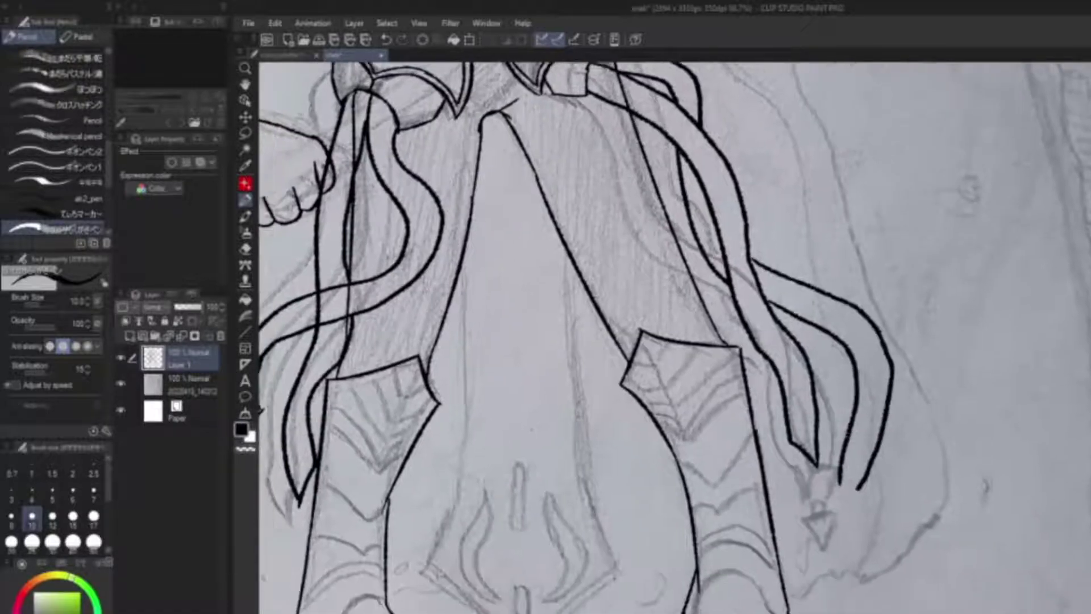
# Ink the flared cap and triangular pendant at the end of the second ribbon beside the shin guard
pyautogui.scroll(-1, 824, 455)
pyautogui.moveTo(816, 470); pyautogui.dragTo(869, 486)
pyautogui.moveTo(823, 475); pyautogui.dragTo(824, 522)
pyautogui.moveTo(858, 484); pyautogui.dragTo(840, 531)
pyautogui.moveTo(841, 528)
pyautogui.mouseDown()
pyautogui.moveTo(946, 490)
pyautogui.moveTo(918, 455)
pyautogui.moveTo(910, 487)
pyautogui.mouseUp()
pyautogui.moveTo(904, 448); pyautogui.dragTo(915, 459)
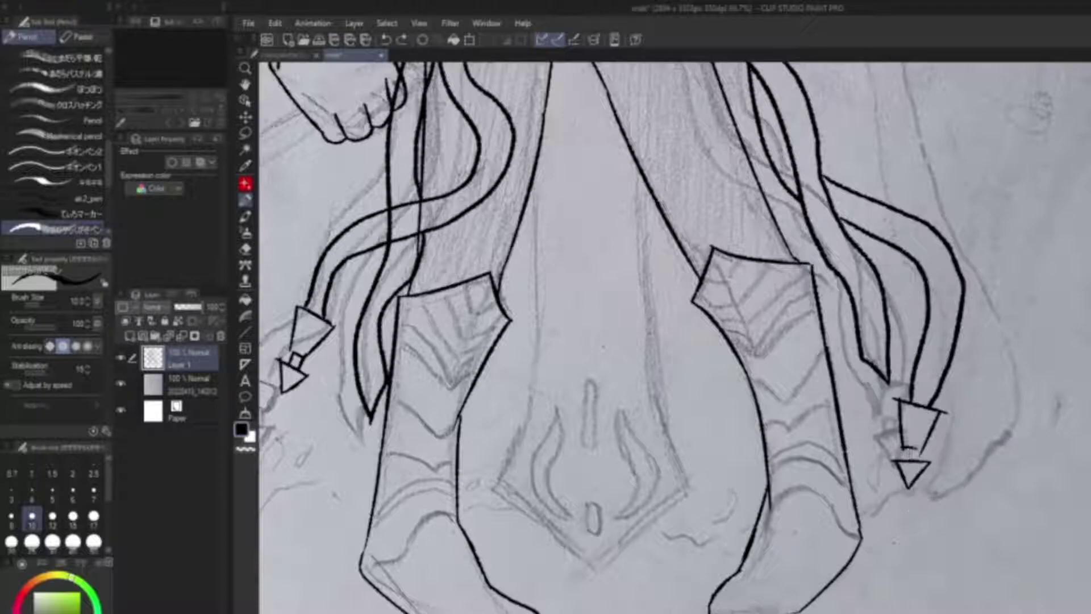
# Check the inked figure with the pencil sketch layer hidden, and restore the sketch's visibility
pyautogui.press('b')
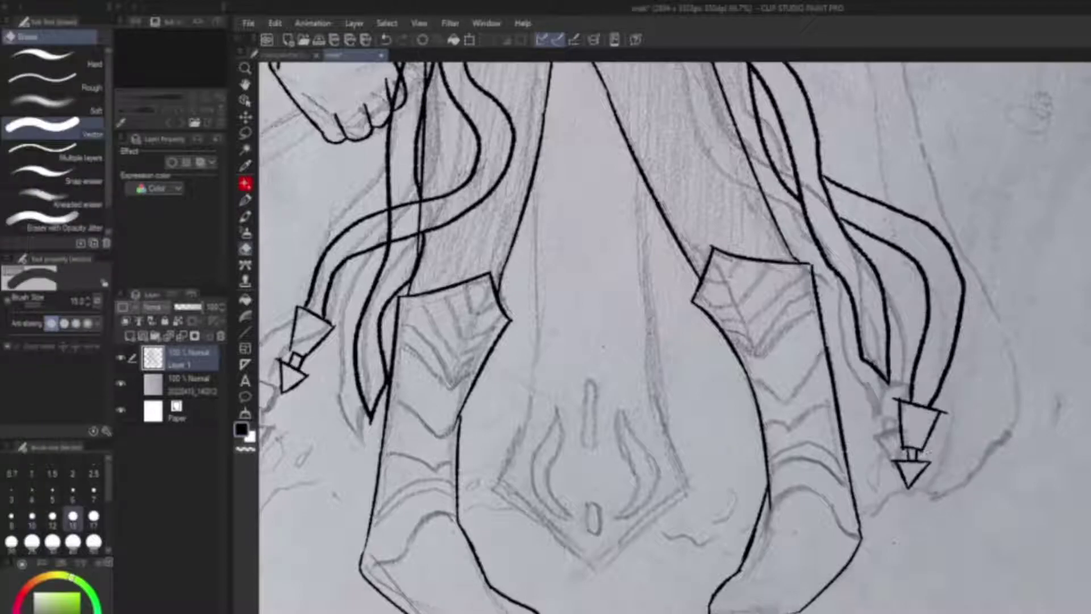
pyautogui.scroll(5, 675, 337)
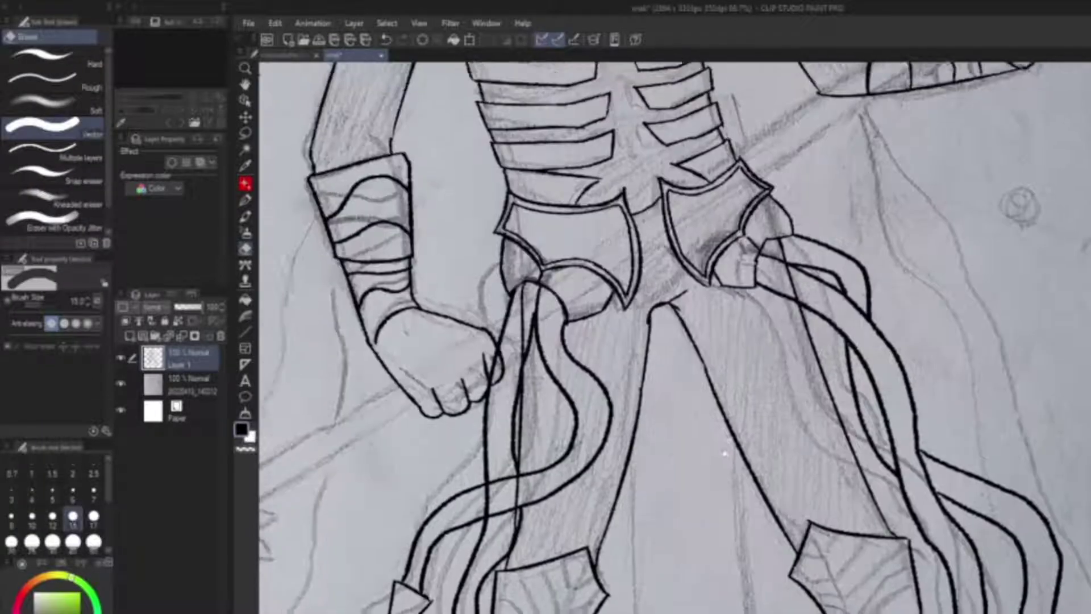
pyautogui.hscroll(-2, 291, 191)
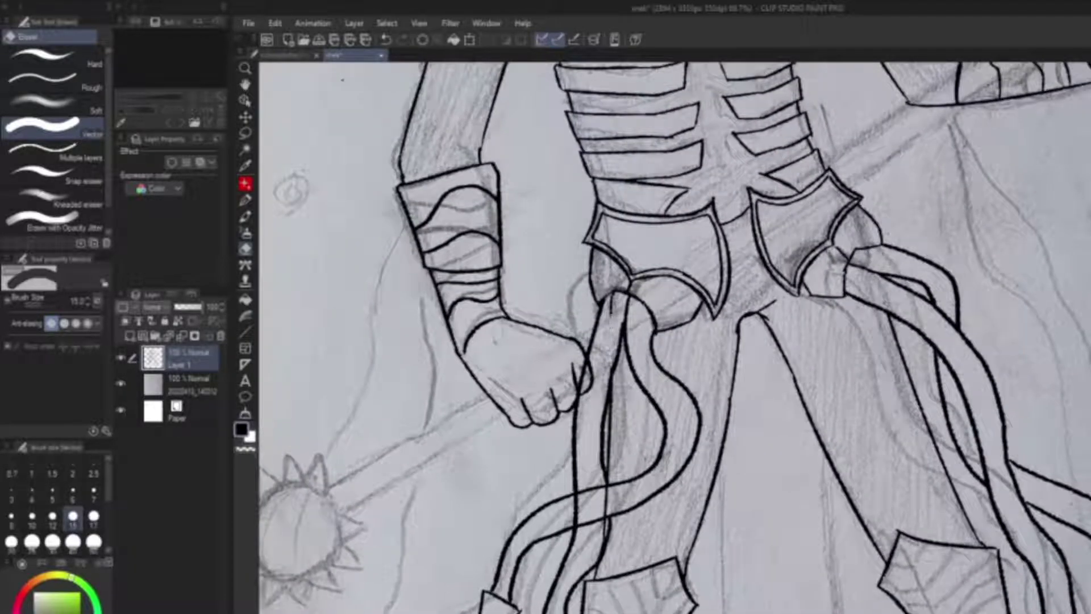
pyautogui.scroll(-3, 674, 337)
pyautogui.hscroll(-1, 675, 337)
pyautogui.hscroll(1, 674, 336)
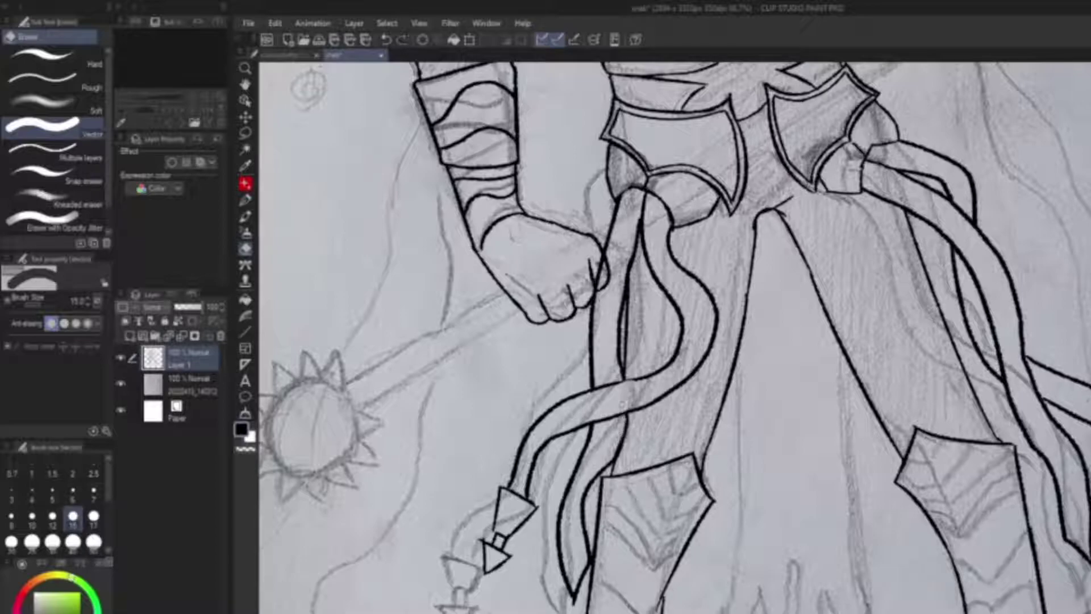
pyautogui.scroll(-1, 675, 336)
pyautogui.scroll(-5, 674, 337)
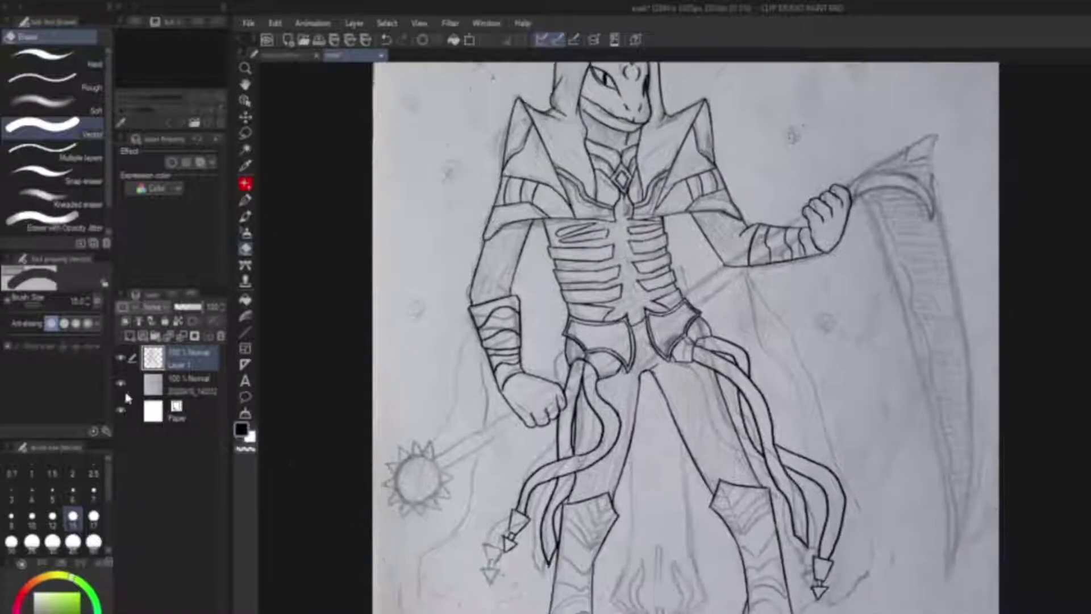
pyautogui.click(121, 382)
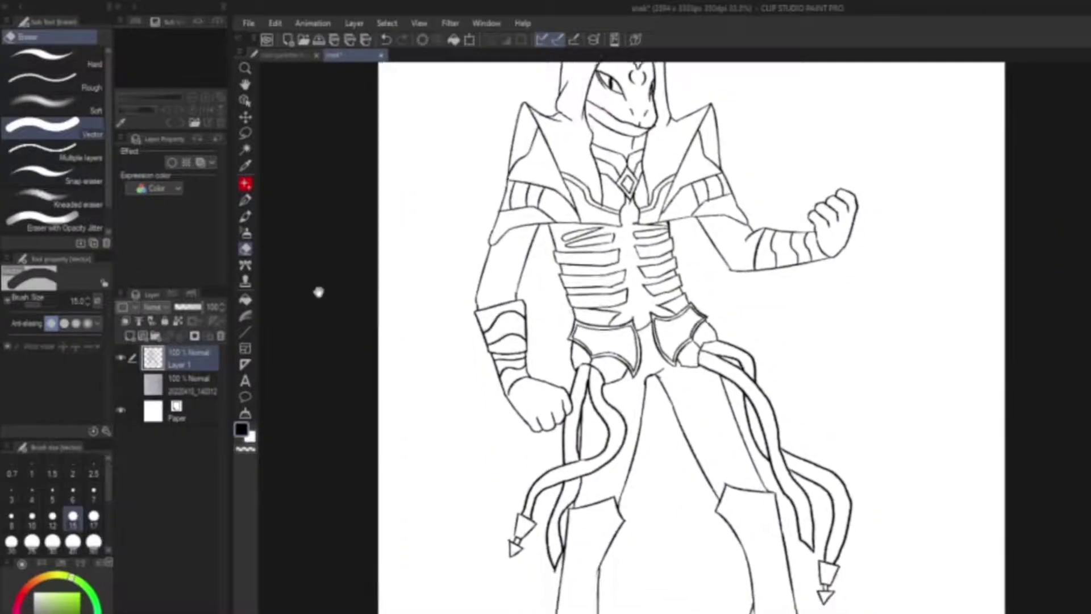
pyautogui.scroll(-2, 337, 335)
pyautogui.click(121, 382)
pyautogui.scroll(6, 682, 512)
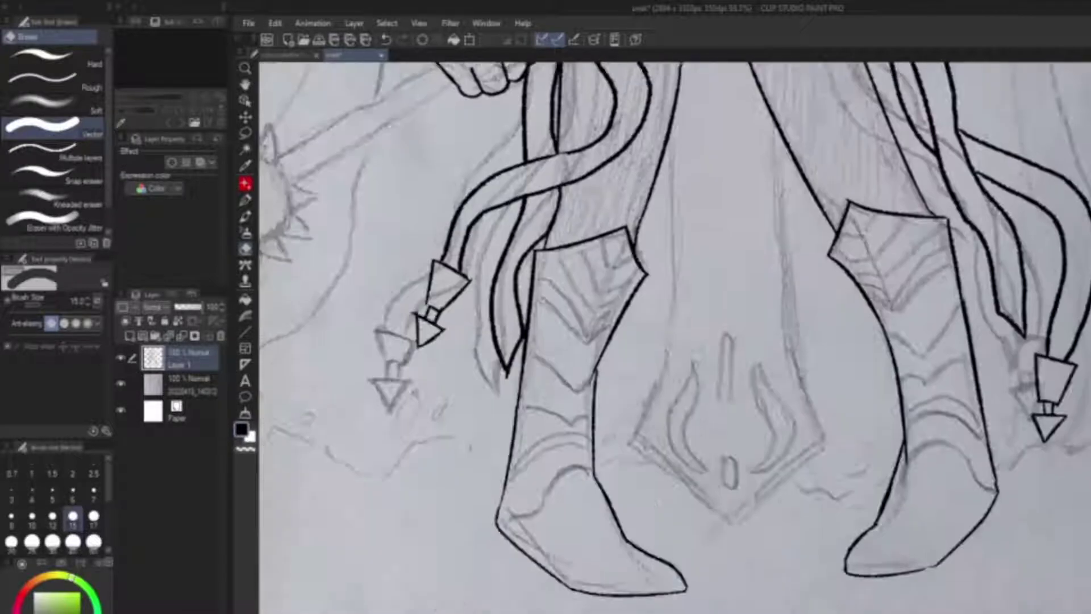
# Ink the chevron lower edge, central rib and slanted vein lines on the knee plate below the lowered fist
pyautogui.press('p')
pyautogui.moveTo(520, 335); pyautogui.dragTo(629, 395)
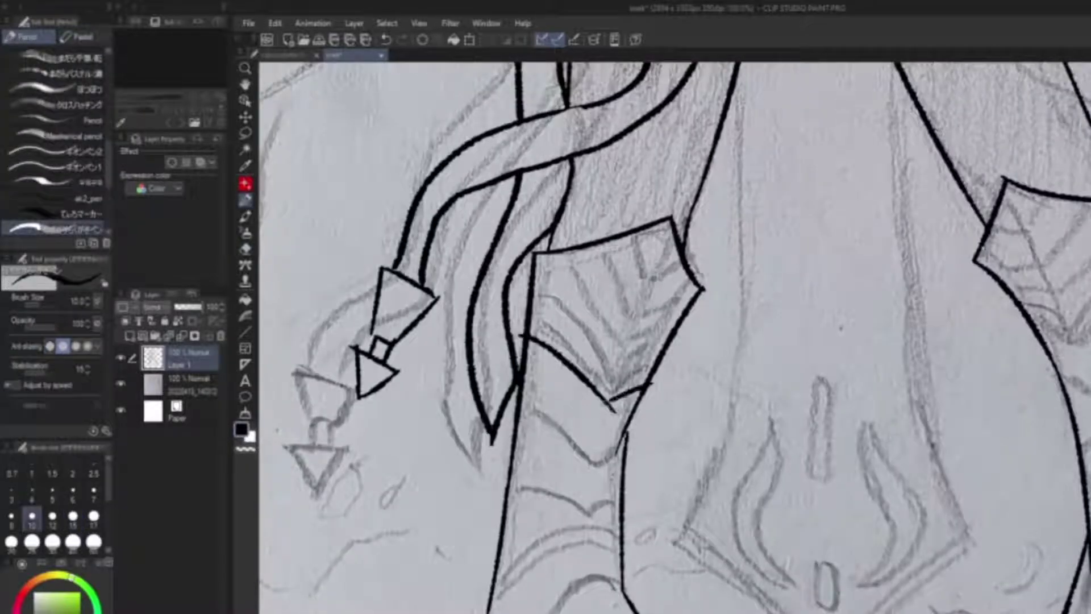
pyautogui.moveTo(532, 313)
pyautogui.mouseDown()
pyautogui.moveTo(614, 362)
pyautogui.moveTo(673, 342)
pyautogui.mouseUp()
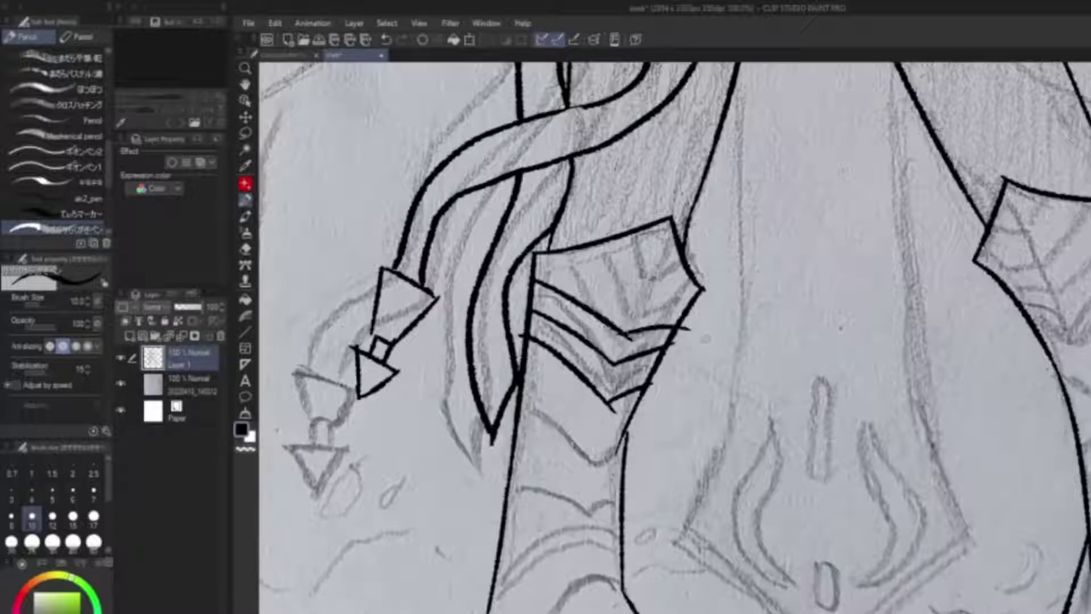
pyautogui.hotkey('ctrl', 'z')
pyautogui.hotkey('ctrl', 'z')
pyautogui.moveTo(533, 299); pyautogui.dragTo(670, 349)
pyautogui.moveTo(537, 258)
pyautogui.mouseDown()
pyautogui.moveTo(616, 320)
pyautogui.moveTo(682, 313)
pyautogui.mouseUp()
pyautogui.moveTo(622, 267); pyautogui.dragTo(681, 271)
pyautogui.moveTo(669, 222); pyautogui.dragTo(614, 418)
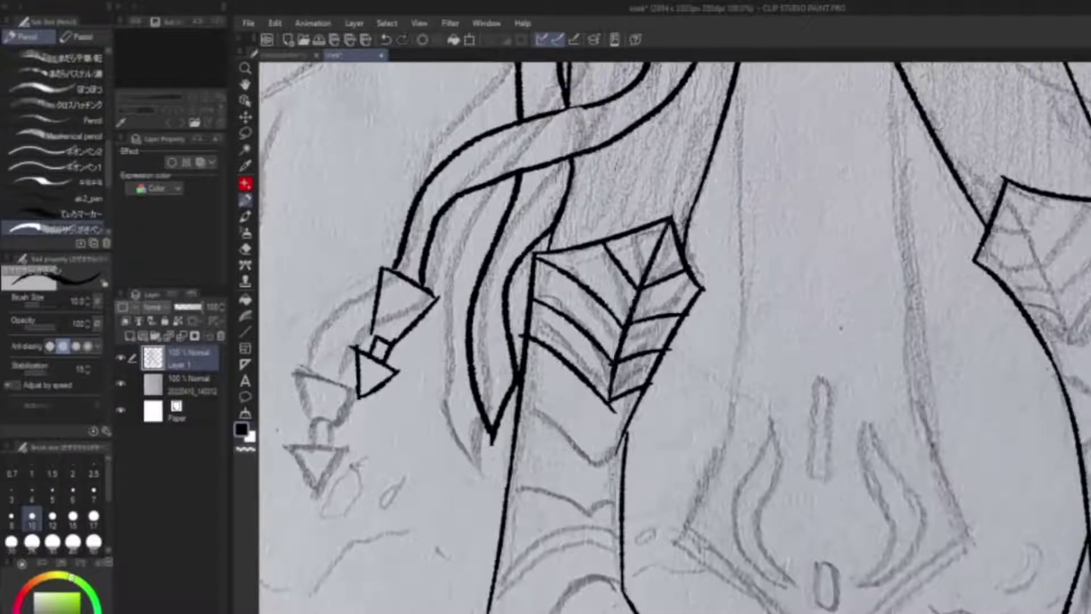
# Ink the pointed lower edge and the diagonal central rib of the opposite knee plate
pyautogui.hscroll(5, 674, 337)
pyautogui.moveTo(789, 366); pyautogui.dragTo(878, 283)
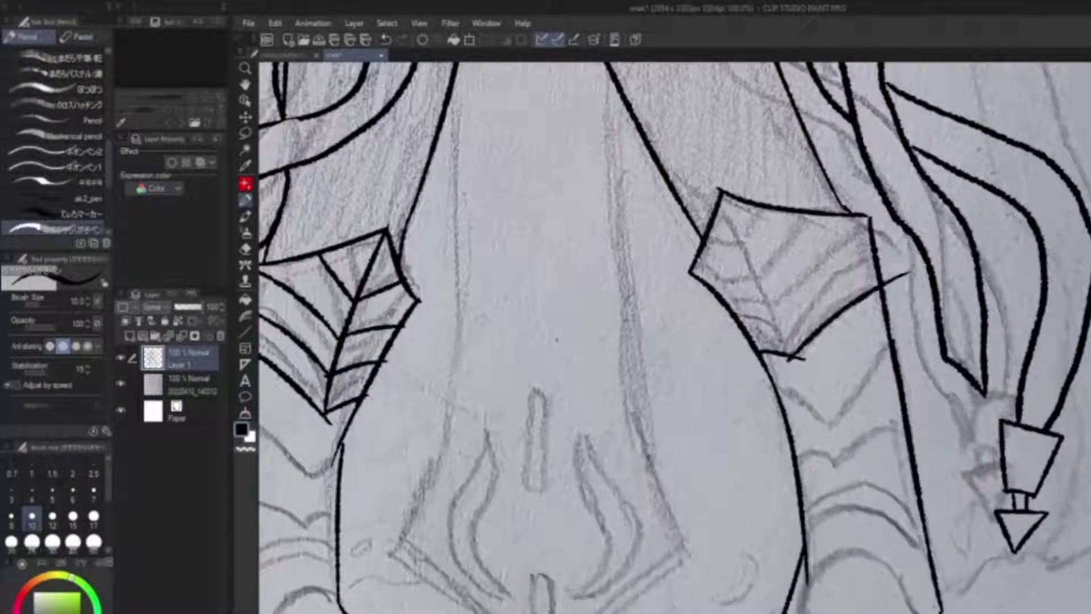
pyautogui.hscroll(-2, 674, 338)
pyautogui.hotkey('ctrl', 'z')
pyautogui.moveTo(824, 361); pyautogui.dragTo(912, 278)
pyautogui.moveTo(758, 190); pyautogui.dragTo(825, 358)
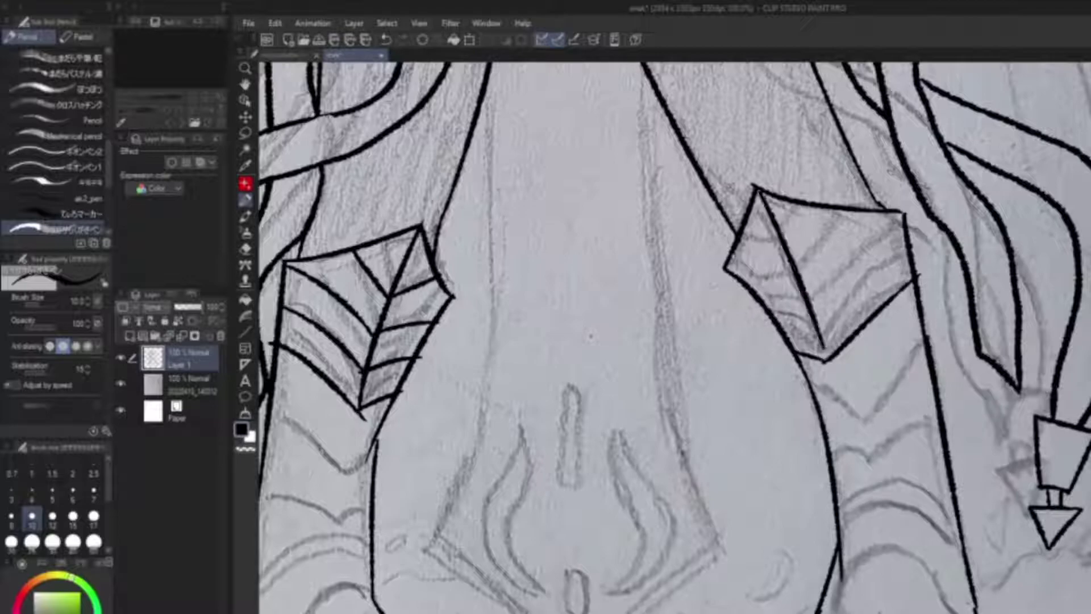
# Ink the slanted vein lines branching from both sides of the central rib on that opposite knee plate
pyautogui.moveTo(771, 310)
pyautogui.mouseDown()
pyautogui.moveTo(817, 329)
pyautogui.moveTo(890, 259)
pyautogui.moveTo(935, 248)
pyautogui.mouseUp()
pyautogui.hotkey('ctrl', 'z')
pyautogui.hotkey('ctrl', 'z')
pyautogui.moveTo(818, 324); pyautogui.dragTo(918, 250)
pyautogui.moveTo(796, 282); pyautogui.dragTo(726, 269)
pyautogui.hotkey('ctrl', 'z')
pyautogui.moveTo(903, 218)
pyautogui.mouseDown()
pyautogui.moveTo(801, 284)
pyautogui.moveTo(804, 272)
pyautogui.mouseUp()
pyautogui.moveTo(827, 208)
pyautogui.mouseDown()
pyautogui.moveTo(787, 250)
pyautogui.moveTo(734, 245)
pyautogui.moveTo(823, 210)
pyautogui.mouseUp()
pyautogui.hotkey('ctrl', 'z')
pyautogui.hotkey('ctrl', 'z')
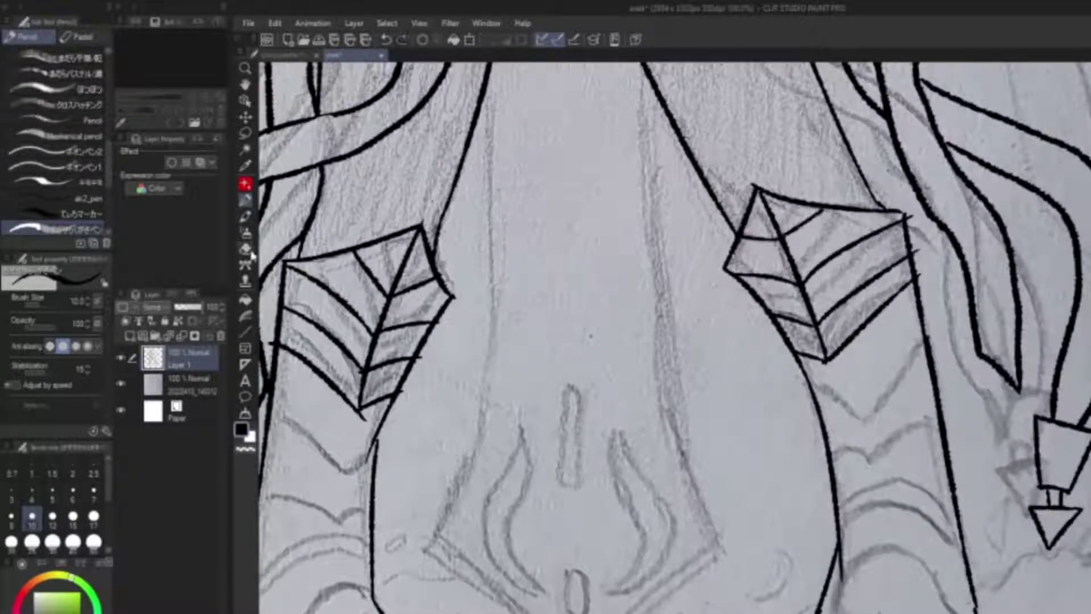
# Erase the vein line ends that overshoot the outlines of the knee plates
pyautogui.click(247, 217)
pyautogui.moveTo(711, 312); pyautogui.dragTo(914, 307)
pyautogui.moveTo(777, 399); pyautogui.dragTo(596, 421)
pyautogui.moveTo(732, 330)
pyautogui.mouseDown()
pyautogui.moveTo(774, 310)
pyautogui.moveTo(796, 110)
pyautogui.mouseUp()
# Ink the chevron bands, double ankle band and arched boot edge on the shin guard below the lowered fist
pyautogui.press('p')
pyautogui.scroll(2, 565, 351)
pyautogui.moveTo(496, 304)
pyautogui.mouseDown()
pyautogui.moveTo(607, 318)
pyautogui.moveTo(641, 292)
pyautogui.mouseUp()
pyautogui.moveTo(507, 416); pyautogui.dragTo(666, 347)
pyautogui.moveTo(510, 392)
pyautogui.mouseDown()
pyautogui.moveTo(668, 338)
pyautogui.moveTo(679, 350)
pyautogui.moveTo(645, 355)
pyautogui.mouseUp()
pyautogui.press('e')
pyautogui.press('p')
pyautogui.moveTo(503, 432)
pyautogui.mouseDown()
pyautogui.moveTo(560, 457)
pyautogui.moveTo(659, 378)
pyautogui.moveTo(160, 537)
pyautogui.mouseUp()
pyautogui.hotkey('ctrl', 'z')
# Ink the curved band, notched chevron and first ankle band line on the opposite shin guard
pyautogui.moveTo(638, 359); pyautogui.dragTo(693, 350)
pyautogui.moveTo(631, 315); pyautogui.dragTo(736, 306)
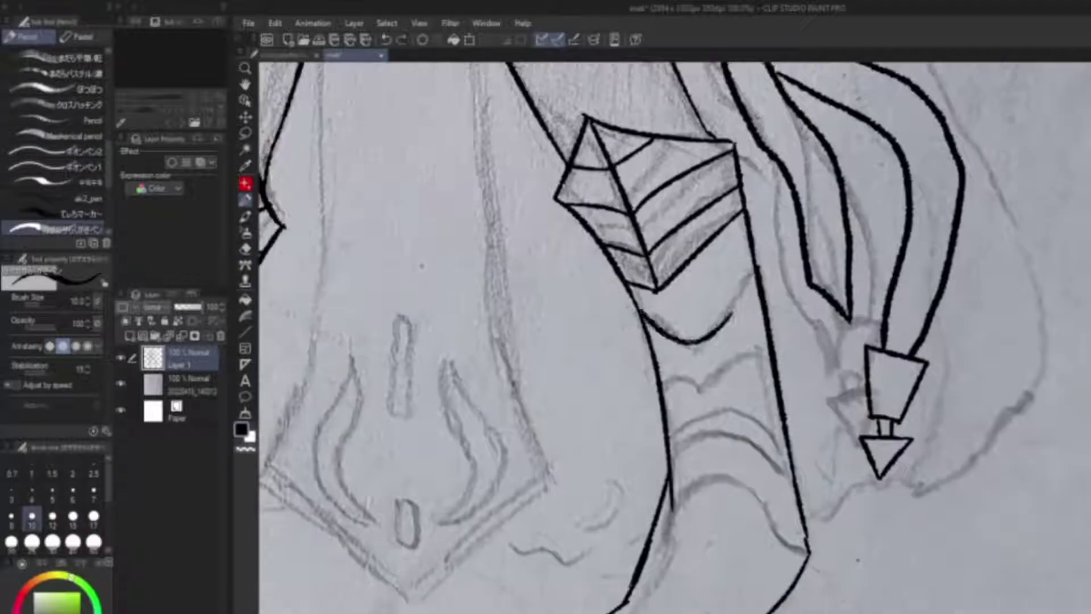
pyautogui.moveTo(691, 347); pyautogui.dragTo(759, 275)
pyautogui.moveTo(759, 276); pyautogui.dragTo(722, 227)
pyautogui.moveTo(637, 337); pyautogui.dragTo(748, 305)
pyautogui.moveTo(645, 410)
pyautogui.mouseDown()
pyautogui.moveTo(787, 458)
pyautogui.moveTo(958, 398)
pyautogui.mouseUp()
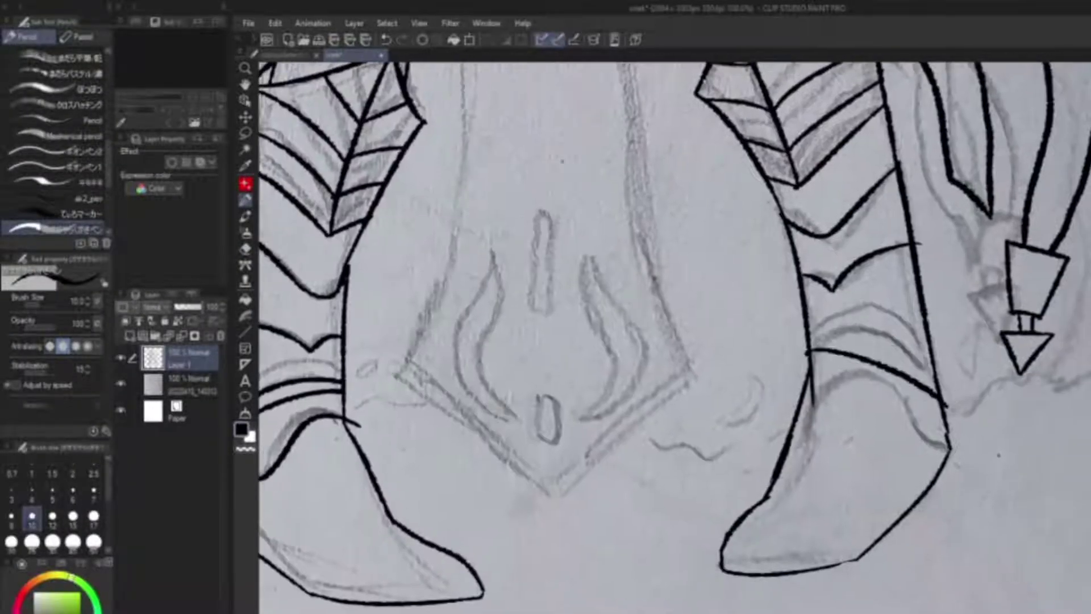
# Add the second line of the double ankle band on the opposite shin guard
pyautogui.moveTo(807, 348); pyautogui.dragTo(964, 338)
pyautogui.moveTo(955, 375)
pyautogui.mouseDown()
pyautogui.moveTo(966, 406)
pyautogui.moveTo(820, 418)
pyautogui.moveTo(853, 432)
pyautogui.mouseUp()
pyautogui.press('e')
pyautogui.press('p')
pyautogui.moveTo(739, 398)
pyautogui.mouseDown()
pyautogui.moveTo(833, 352)
pyautogui.moveTo(915, 401)
pyautogui.mouseUp()
pyautogui.moveTo(848, 400); pyautogui.dragTo(976, 401)
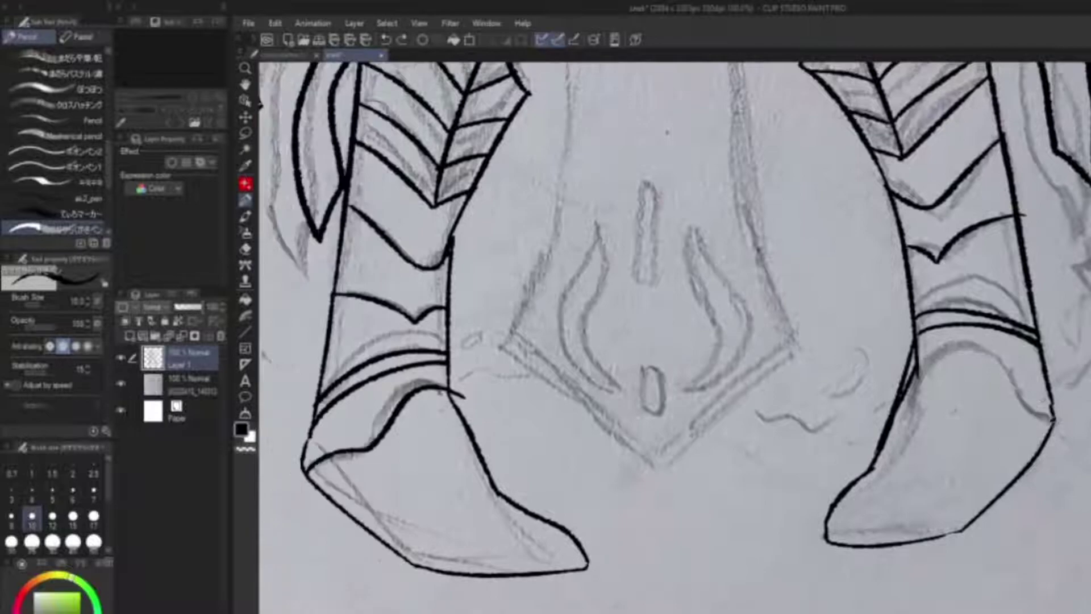
# Ink the arched top edge of the boot beneath the double band, redrawing it until it follows the sketch
pyautogui.hotkey('ctrl', 'z')
pyautogui.moveTo(916, 369)
pyautogui.mouseDown()
pyautogui.moveTo(961, 352)
pyautogui.moveTo(1017, 409)
pyautogui.mouseUp()
pyautogui.hotkey('ctrl', 'z')
pyautogui.hotkey('ctrl', 'z')
pyautogui.moveTo(967, 352); pyautogui.dragTo(1009, 413)
# Erase the doubled line at that boot's inner ankle and redraw the edge to join the shin guard
pyautogui.press('e')
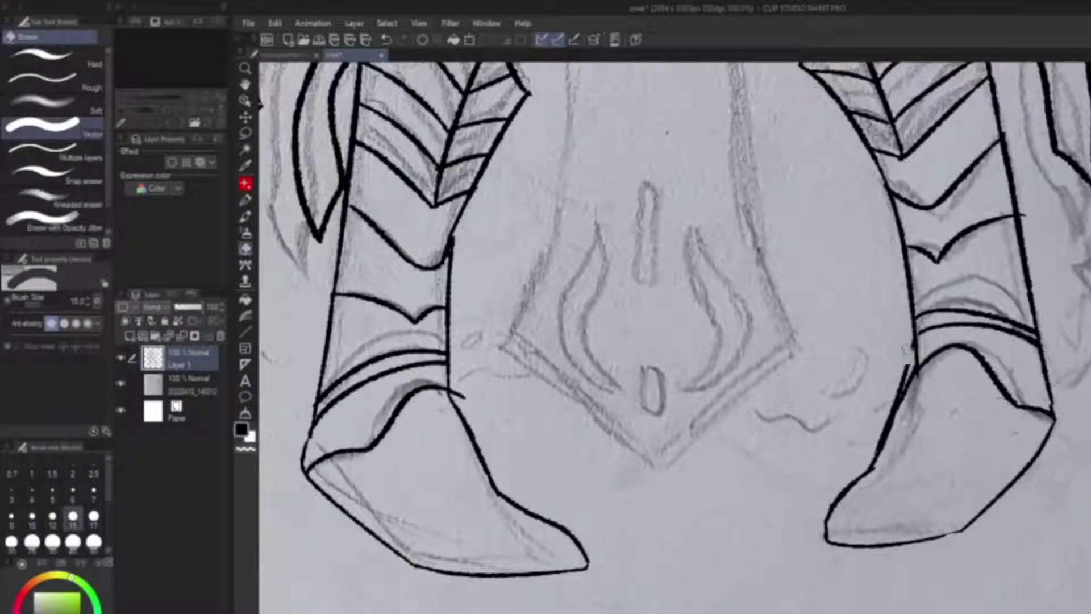
pyautogui.press('p')
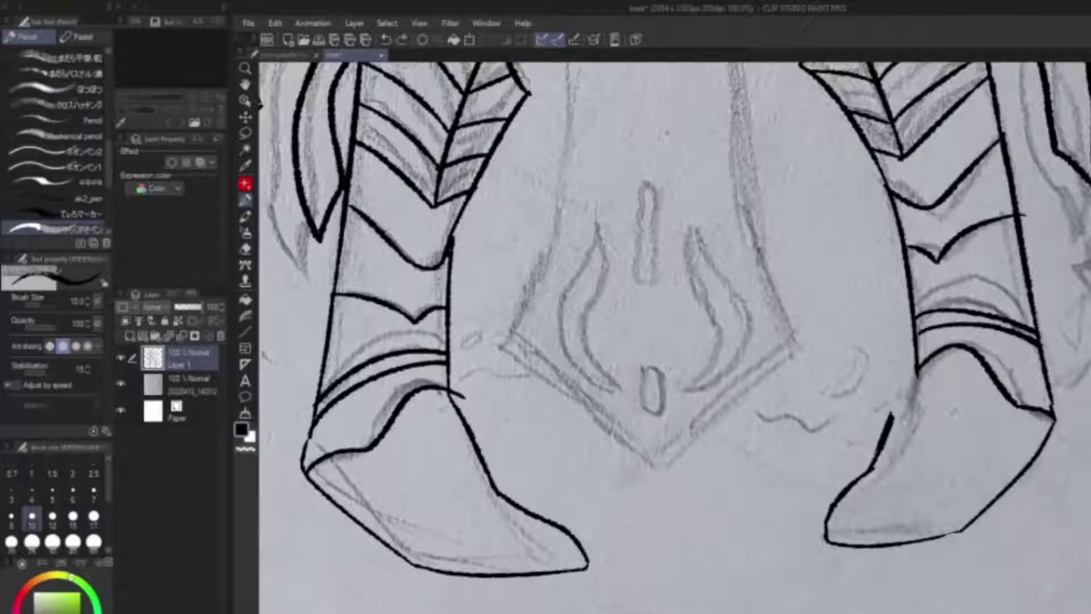
pyautogui.press('e')
pyautogui.moveTo(891, 410)
pyautogui.mouseDown()
pyautogui.moveTo(875, 450)
pyautogui.moveTo(860, 457)
pyautogui.mouseUp()
pyautogui.press('p')
pyautogui.moveTo(885, 420); pyautogui.dragTo(897, 391)
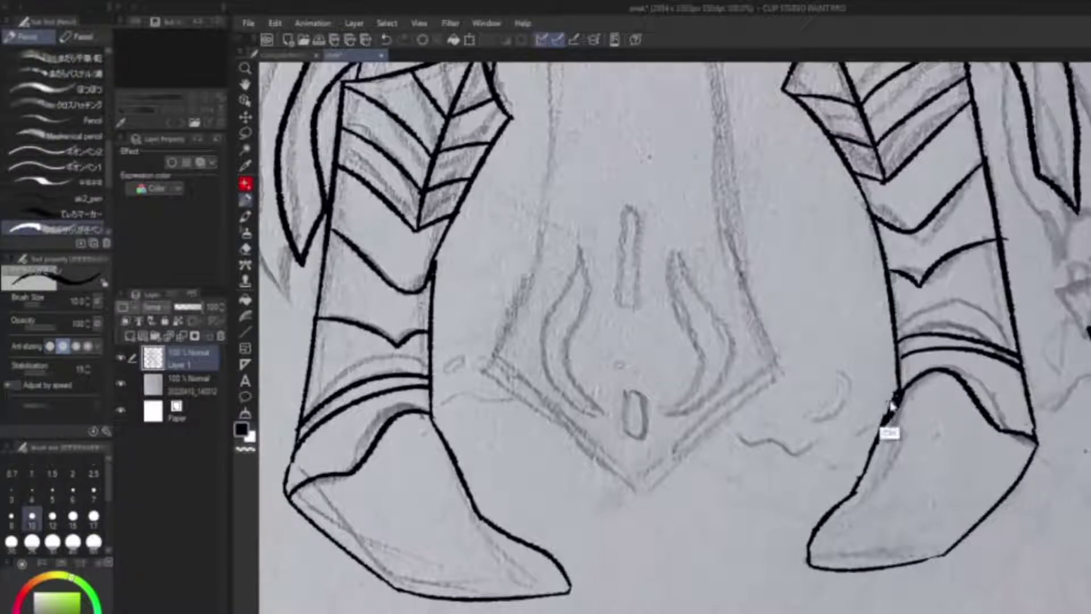
pyautogui.press('e')
pyautogui.scroll(2, 1069, 319)
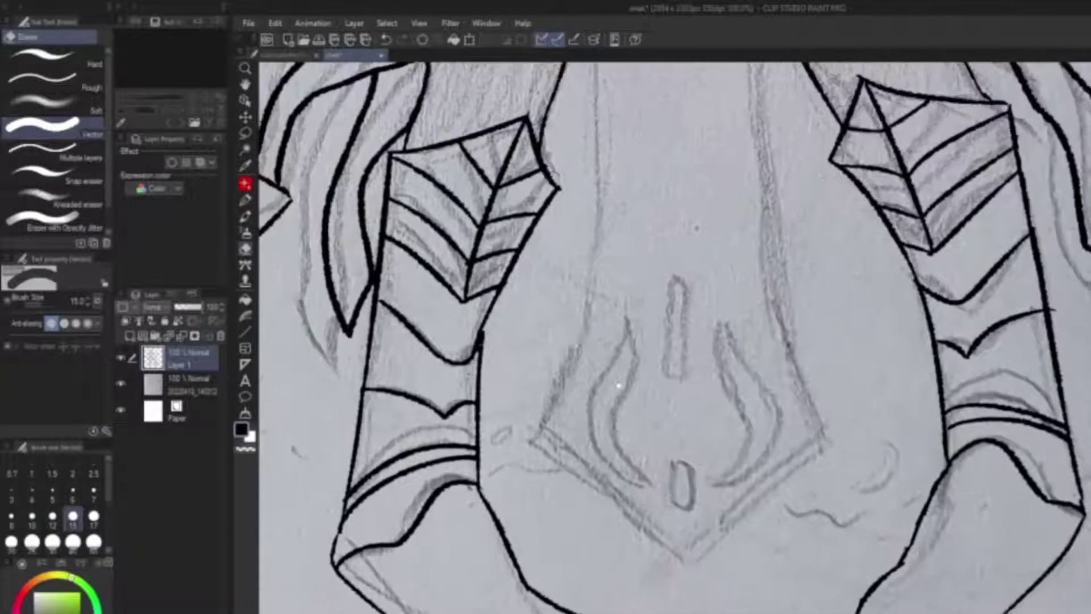
# Ink the cloak's long outer edges on both sides of the figure, ending in a ragged hem
pyautogui.scroll(-5, 688, 225)
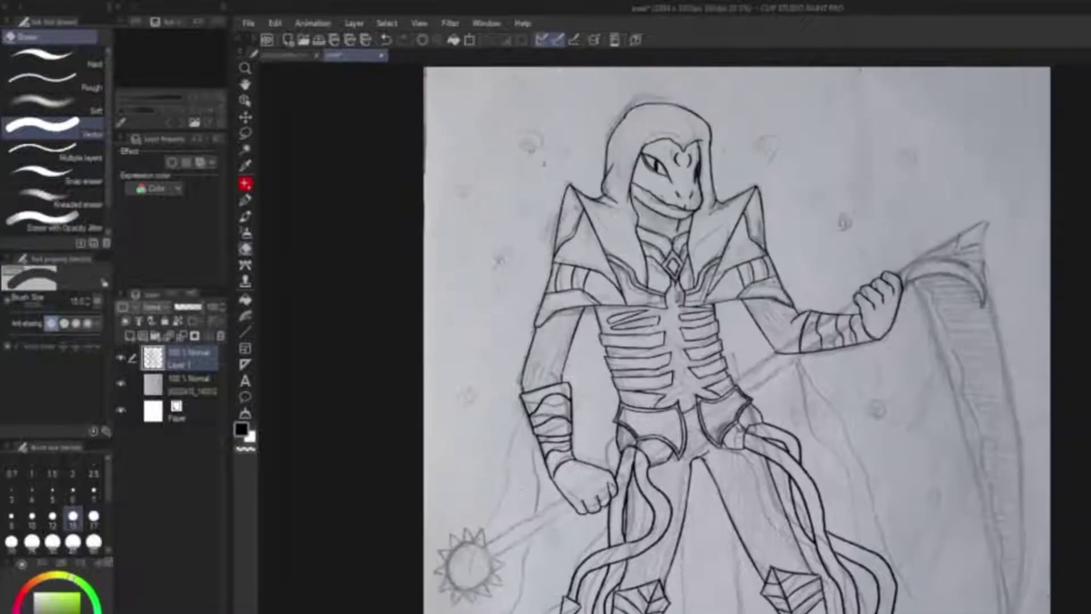
pyautogui.press('p')
pyautogui.moveTo(634, 208); pyautogui.dragTo(668, 77)
pyautogui.moveTo(558, 266); pyautogui.dragTo(499, 550)
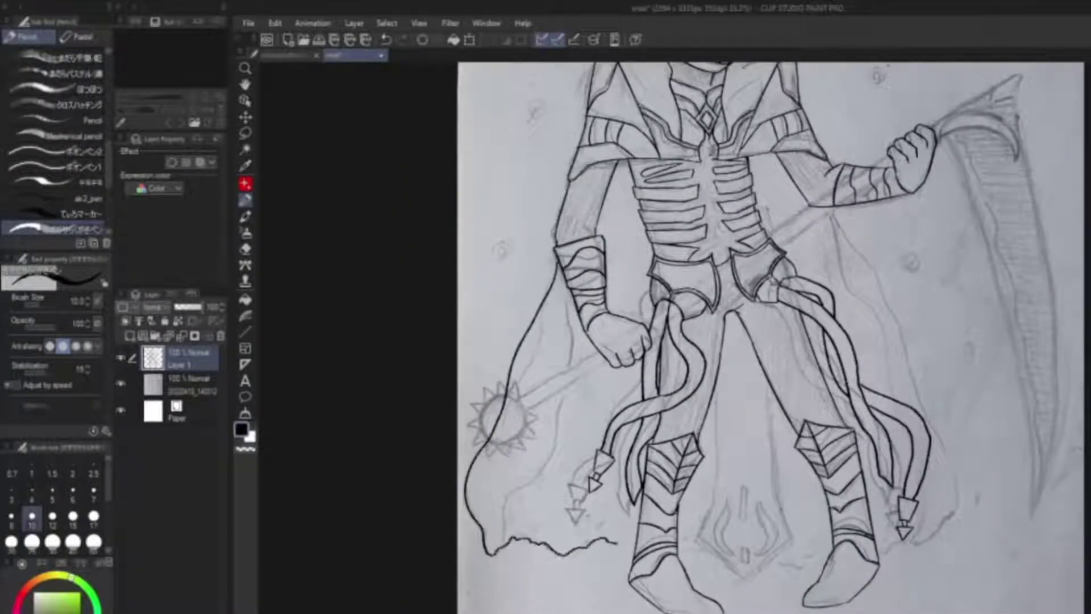
pyautogui.moveTo(668, 207); pyautogui.dragTo(579, 230)
pyautogui.moveTo(739, 230); pyautogui.dragTo(858, 554)
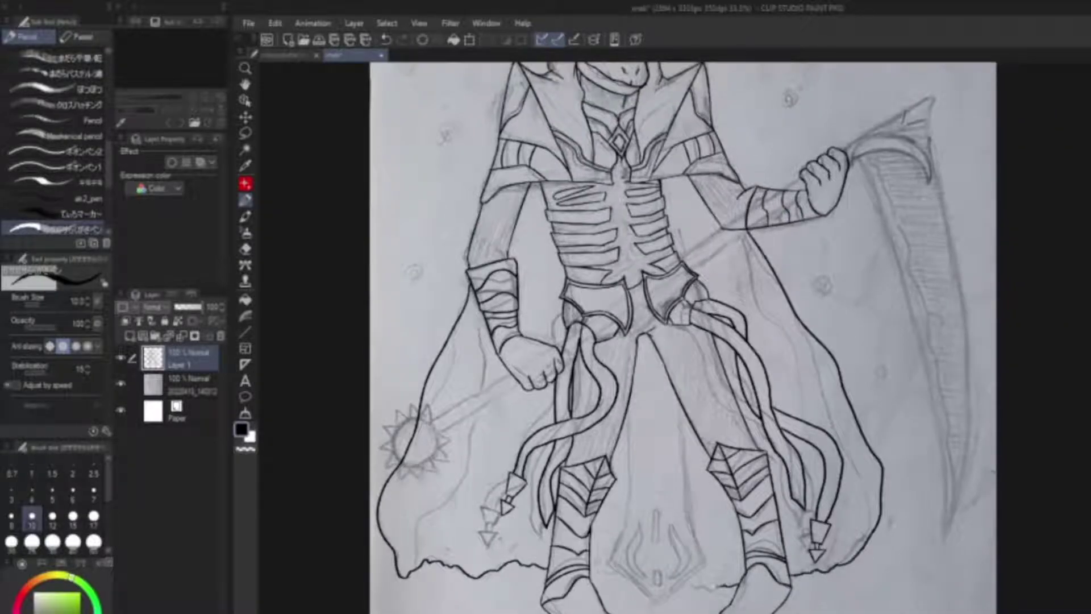
# Ink the cloak's wavy inner fold lines running down beside the lowered fist and behind the opposite ribbons
pyautogui.moveTo(626, 284); pyautogui.dragTo(696, 316)
pyautogui.moveTo(559, 363); pyautogui.dragTo(489, 593)
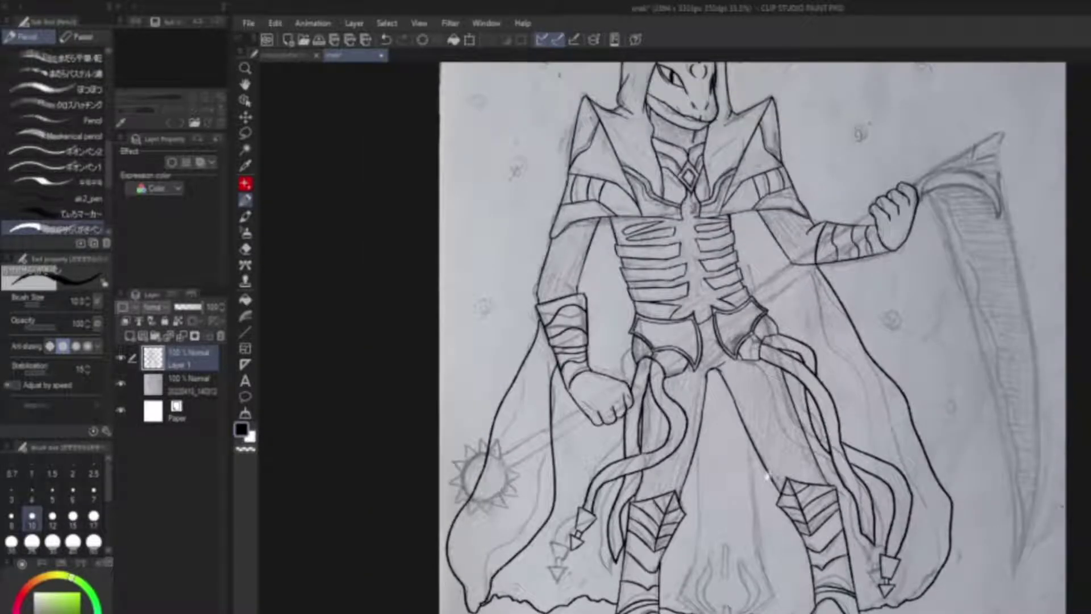
pyautogui.moveTo(739, 284); pyautogui.dragTo(705, 289)
pyautogui.hotkey('ctrl', 'z')
pyautogui.moveTo(514, 363); pyautogui.dragTo(447, 611)
pyautogui.moveTo(773, 268)
pyautogui.mouseDown()
pyautogui.moveTo(841, 447)
pyautogui.moveTo(847, 600)
pyautogui.mouseUp()
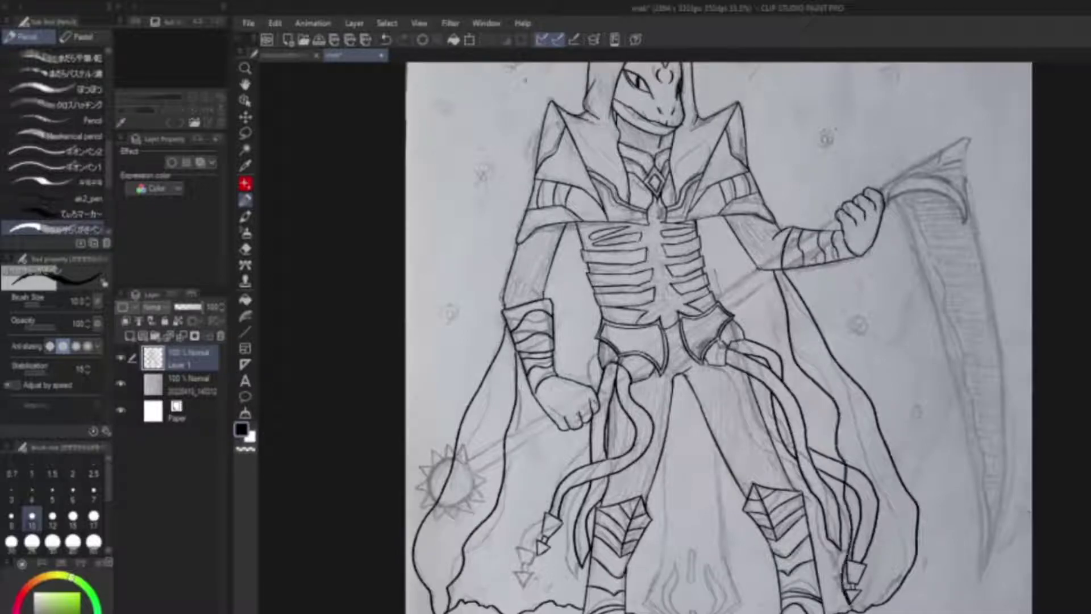
pyautogui.hotkey('ctrl', 'z')
pyautogui.moveTo(771, 268); pyautogui.dragTo(855, 469)
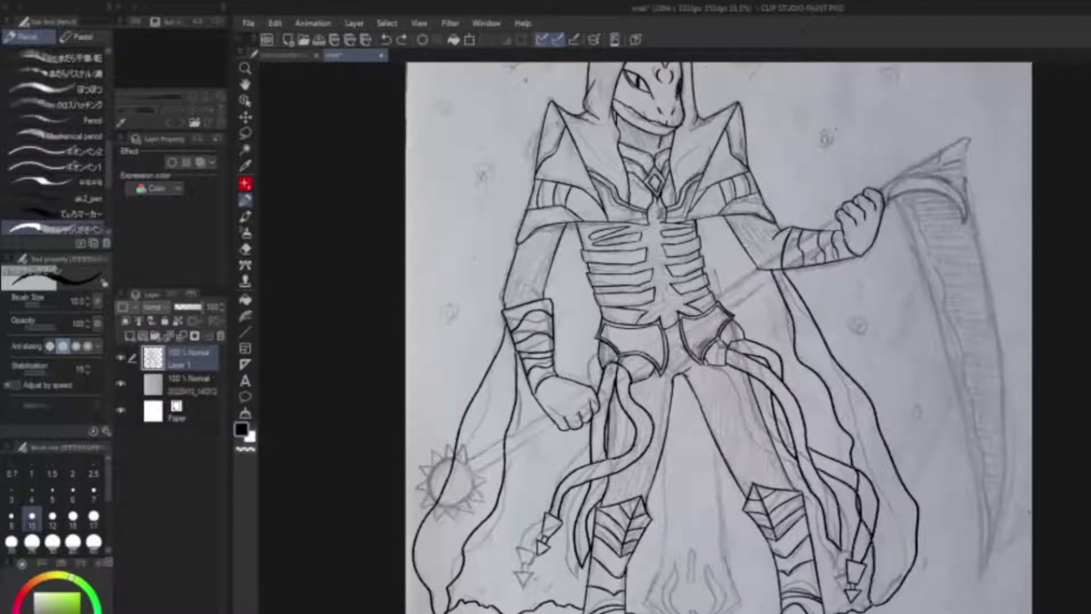
# Erase the outer part of the ribbon where it crosses the cloak's inner fold
pyautogui.scroll(3, 858, 471)
pyautogui.press('e')
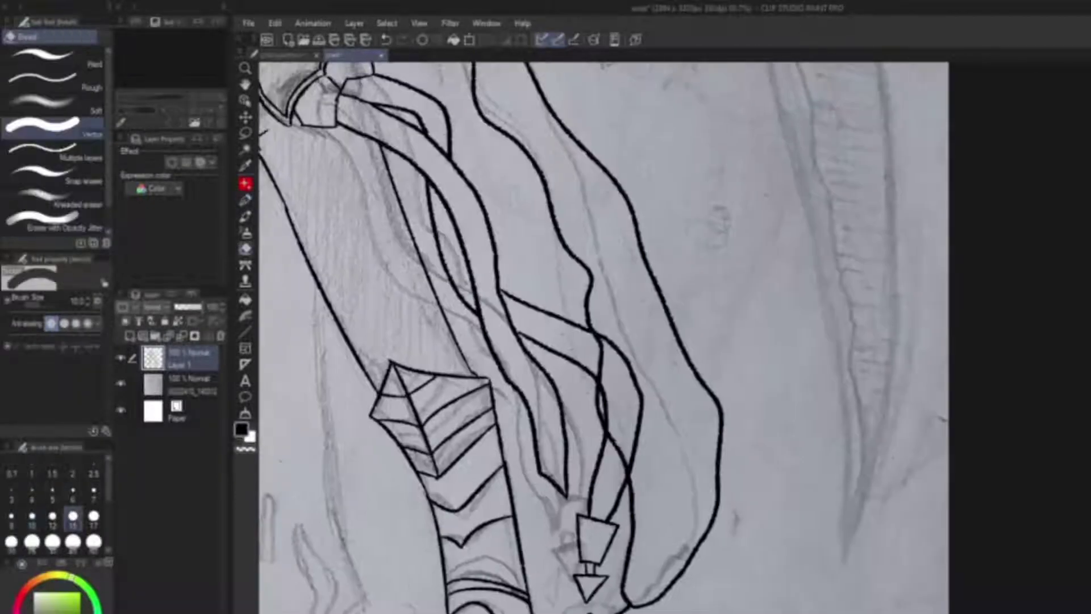
pyautogui.hotkey('ctrl', 'z')
pyautogui.moveTo(568, 341); pyautogui.dragTo(671, 370)
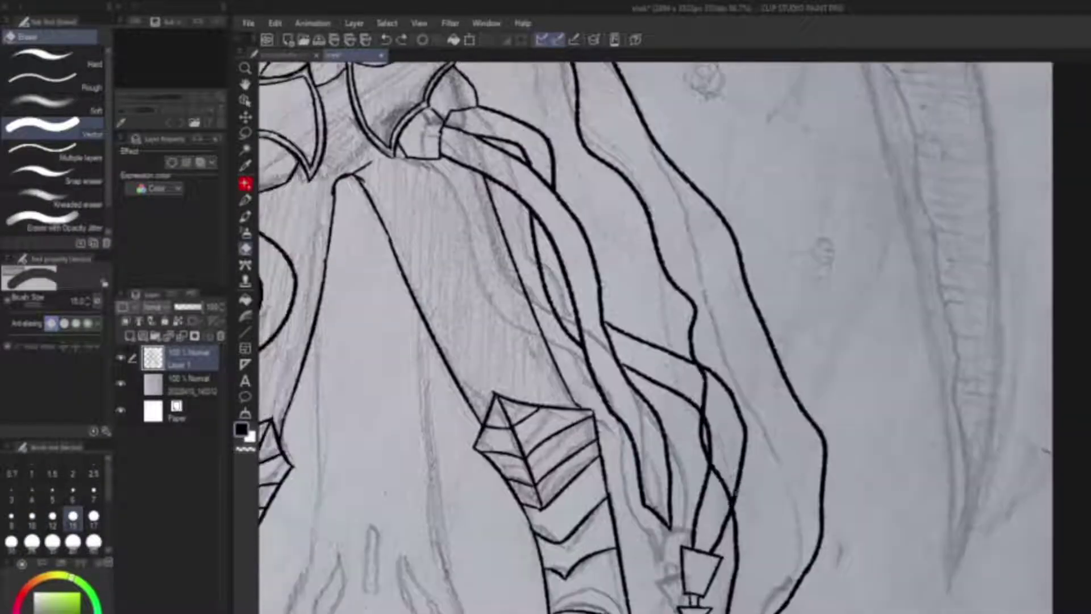
pyautogui.moveTo(739, 476)
pyautogui.mouseDown()
pyautogui.moveTo(705, 363)
pyautogui.moveTo(625, 585)
pyautogui.moveTo(909, 586)
pyautogui.mouseUp()
pyautogui.moveTo(625, 512)
pyautogui.mouseDown()
pyautogui.moveTo(682, 222)
pyautogui.moveTo(597, 271)
pyautogui.moveTo(573, 238)
pyautogui.mouseUp()
# Complete the ragged cloak hem behind the legs and ink small irregular tear holes along it
pyautogui.press('p')
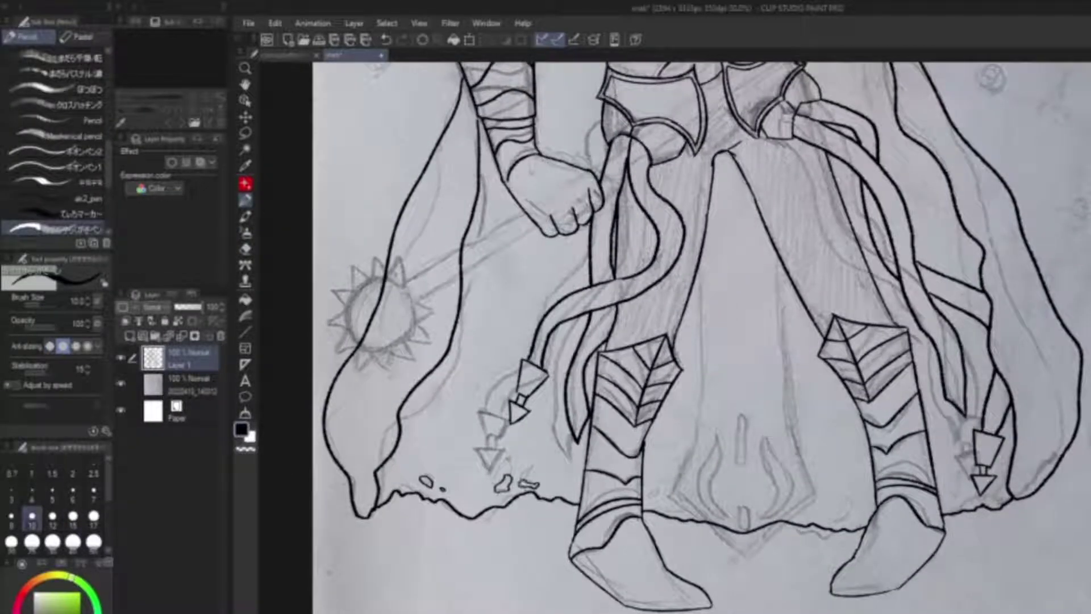
pyautogui.moveTo(682, 340); pyautogui.dragTo(512, 347)
pyautogui.hotkey('ctrl', 'z')
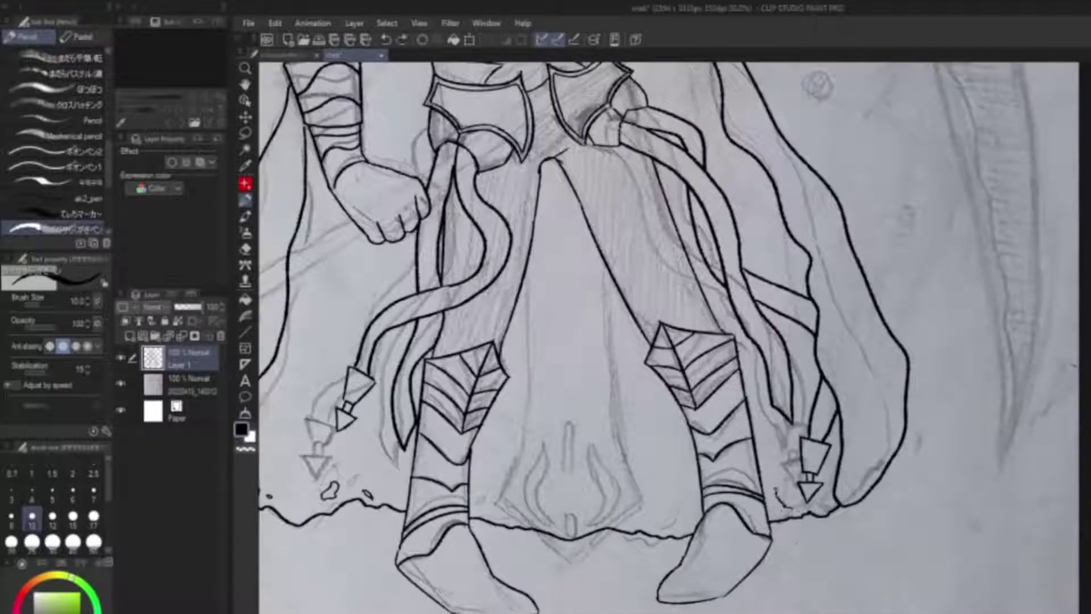
# Ink the long sides and pointed bottom of the cloth panel hanging between the legs
pyautogui.moveTo(568, 341); pyautogui.dragTo(649, 363)
pyautogui.moveTo(683, 296)
pyautogui.mouseDown()
pyautogui.moveTo(698, 455)
pyautogui.moveTo(719, 515)
pyautogui.mouseUp()
pyautogui.moveTo(625, 352); pyautogui.dragTo(632, 334)
pyautogui.moveTo(616, 418); pyautogui.dragTo(575, 507)
pyautogui.hotkey('ctrl', 'z')
pyautogui.moveTo(695, 274)
pyautogui.mouseDown()
pyautogui.moveTo(694, 471)
pyautogui.moveTo(724, 504)
pyautogui.mouseUp()
pyautogui.moveTo(587, 496); pyautogui.dragTo(656, 568)
pyautogui.moveTo(735, 516); pyautogui.dragTo(656, 567)
pyautogui.hotkey('ctrl', 'z')
pyautogui.moveTo(718, 500)
pyautogui.mouseDown()
pyautogui.moveTo(653, 597)
pyautogui.moveTo(677, 554)
pyautogui.mouseUp()
pyautogui.hotkey('ctrl', 'z')
pyautogui.moveTo(614, 489); pyautogui.dragTo(643, 543)
# Erase the cloak hem line where it crosses the hanging cloth panel
pyautogui.scroll(5, 676, 341)
pyautogui.press('e')
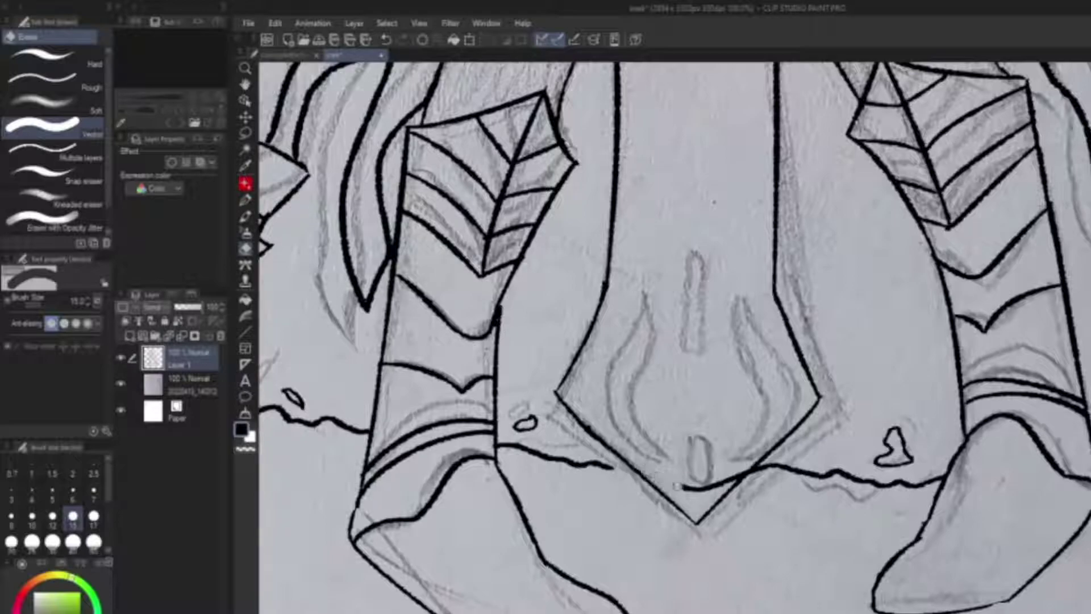
pyautogui.press('p')
# Ink the cloth panel's emblem: two mirrored curved flame shapes with a long rounded slot above and a short one below between them
pyautogui.moveTo(682, 284); pyautogui.dragTo(660, 344)
pyautogui.moveTo(644, 517)
pyautogui.mouseDown()
pyautogui.moveTo(585, 424)
pyautogui.moveTo(621, 349)
pyautogui.mouseUp()
pyautogui.moveTo(732, 511); pyautogui.dragTo(703, 527)
pyautogui.hotkey('ctrl', 'z')
pyautogui.moveTo(717, 368)
pyautogui.mouseDown()
pyautogui.moveTo(736, 512)
pyautogui.moveTo(748, 404)
pyautogui.moveTo(716, 354)
pyautogui.mouseUp()
pyautogui.hotkey('ctrl', 'z')
pyautogui.hotkey('ctrl', 'z')
pyautogui.hotkey('ctrl', 'z')
pyautogui.moveTo(728, 512); pyautogui.dragTo(699, 522)
pyautogui.moveTo(718, 363); pyautogui.dragTo(747, 478)
pyautogui.hotkey('ctrl', 'z')
pyautogui.moveTo(695, 520)
pyautogui.mouseDown()
pyautogui.moveTo(750, 441)
pyautogui.moveTo(715, 354)
pyautogui.mouseUp()
pyautogui.moveTo(642, 516)
pyautogui.mouseDown()
pyautogui.moveTo(635, 372)
pyautogui.moveTo(620, 342)
pyautogui.mouseUp()
pyautogui.hotkey('ctrl', 'z')
pyautogui.moveTo(715, 338)
pyautogui.mouseDown()
pyautogui.moveTo(698, 391)
pyautogui.moveTo(716, 463)
pyautogui.mouseUp()
pyautogui.hotkey('ctrl', 'z')
pyautogui.hotkey('ctrl', 'z')
pyautogui.moveTo(715, 340)
pyautogui.mouseDown()
pyautogui.moveTo(717, 520)
pyautogui.moveTo(700, 388)
pyautogui.moveTo(695, 518)
pyautogui.moveTo(721, 420)
pyautogui.moveTo(693, 519)
pyautogui.moveTo(665, 522)
pyautogui.moveTo(666, 540)
pyautogui.mouseUp()
pyautogui.hotkey('ctrl', 'z')
pyautogui.hotkey('ctrl', 'z')
pyautogui.moveTo(660, 321)
pyautogui.mouseDown()
pyautogui.moveTo(662, 398)
pyautogui.moveTo(672, 347)
pyautogui.mouseUp()
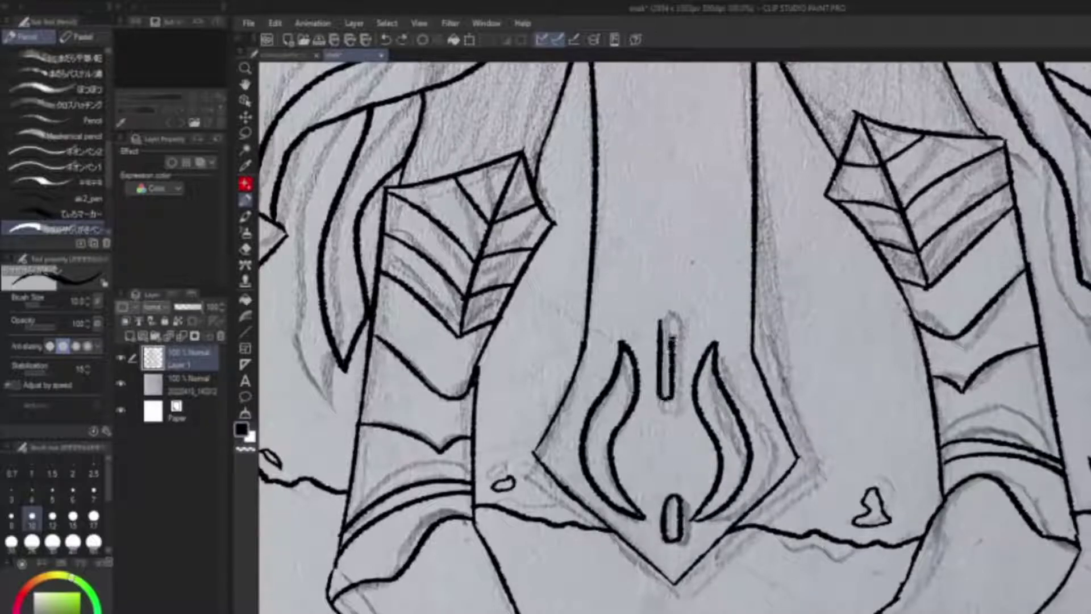
# Check the whole figure's line art by toggling the pencil sketch layer's visibility
pyautogui.scroll(-5, 670, 341)
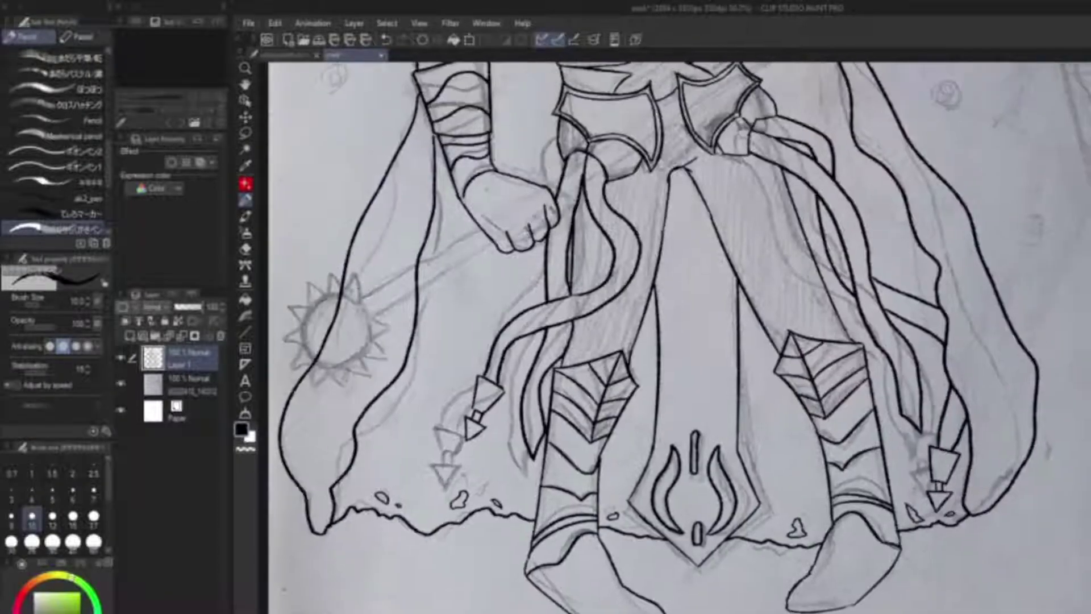
pyautogui.scroll(-4, 670, 341)
pyautogui.click(120, 383)
pyautogui.click(121, 384)
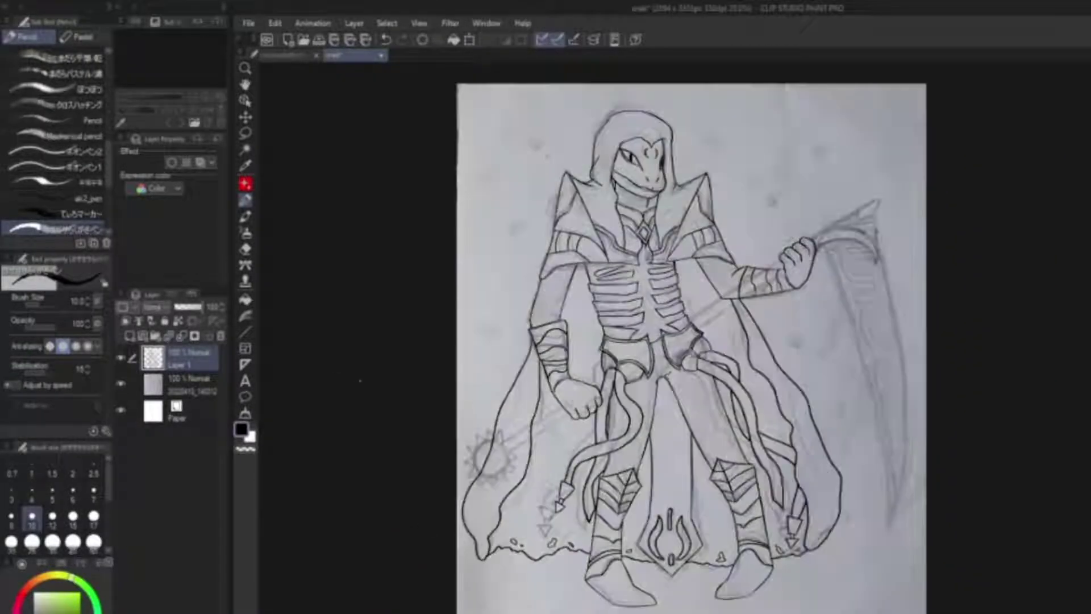
# Draw two parallel straight guide lines for the scythe shaft on a new layer, from the spiked ball to the blade tip
pyautogui.press('u')
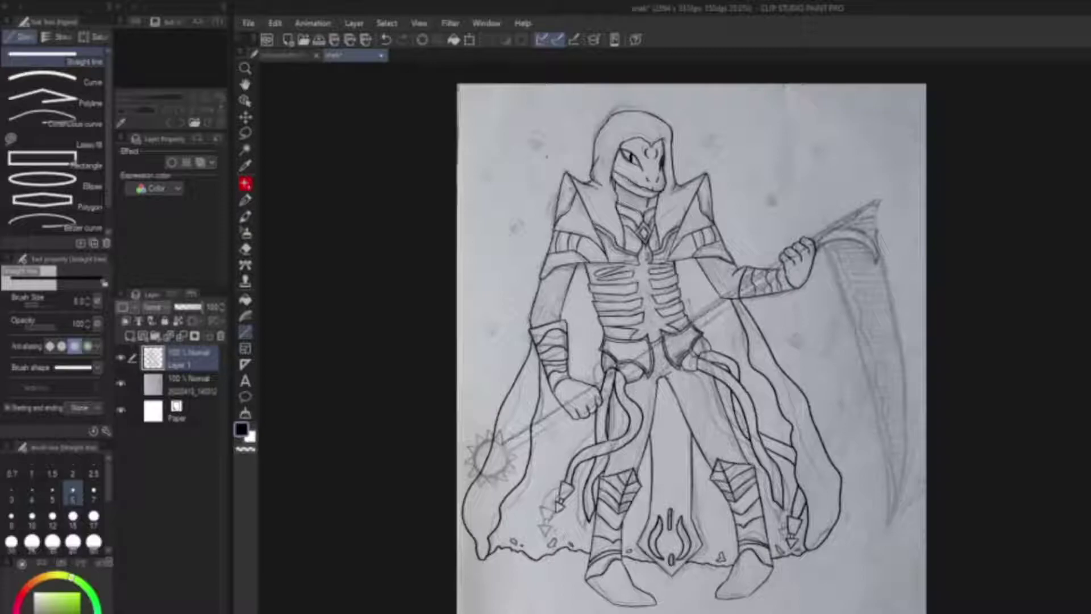
pyautogui.hotkey('ctrl', 'shift', 'n')
pyautogui.moveTo(503, 445); pyautogui.dragTo(888, 198)
pyautogui.moveTo(506, 450); pyautogui.dragTo(880, 203)
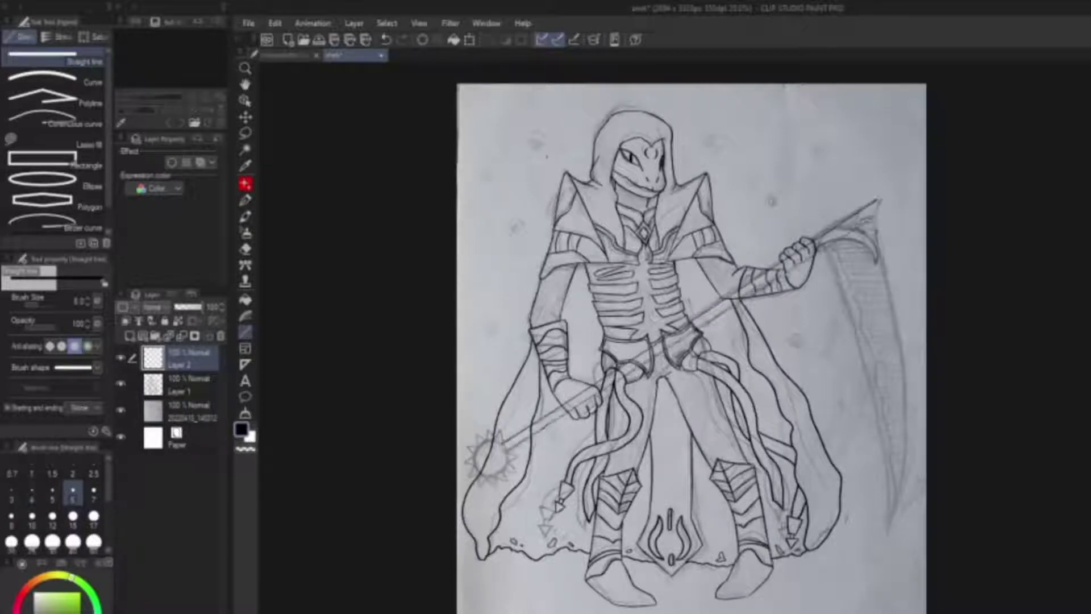
# Ink both edges of the scythe shaft on Layer 1 over the straight guides, and delete the guide layer
pyautogui.click(180, 388)
pyautogui.press('p')
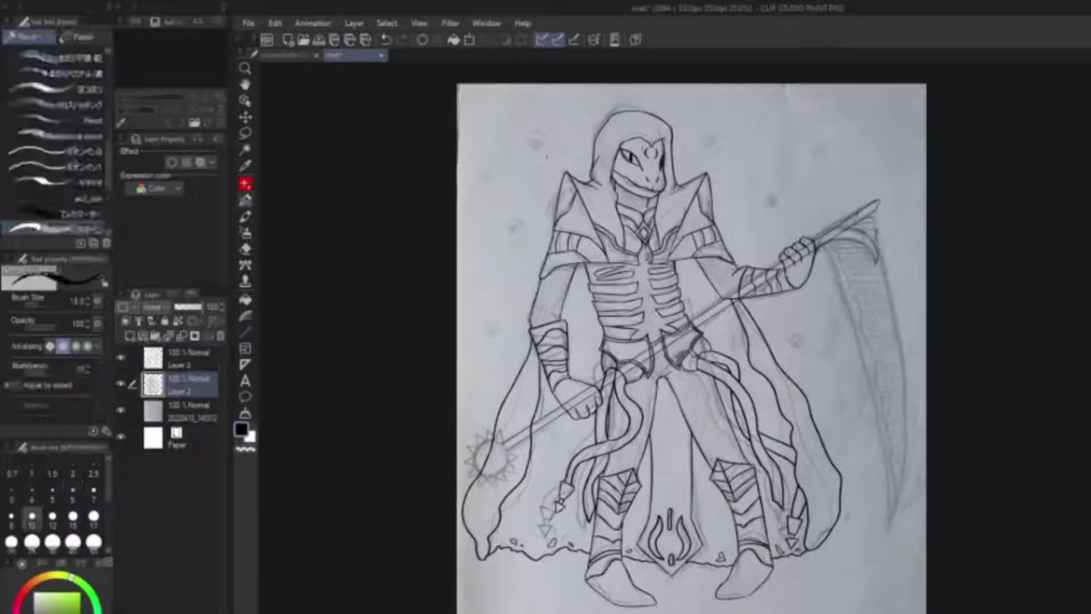
pyautogui.scroll(1, 812, 364)
pyautogui.hotkey('ctrl', 'z')
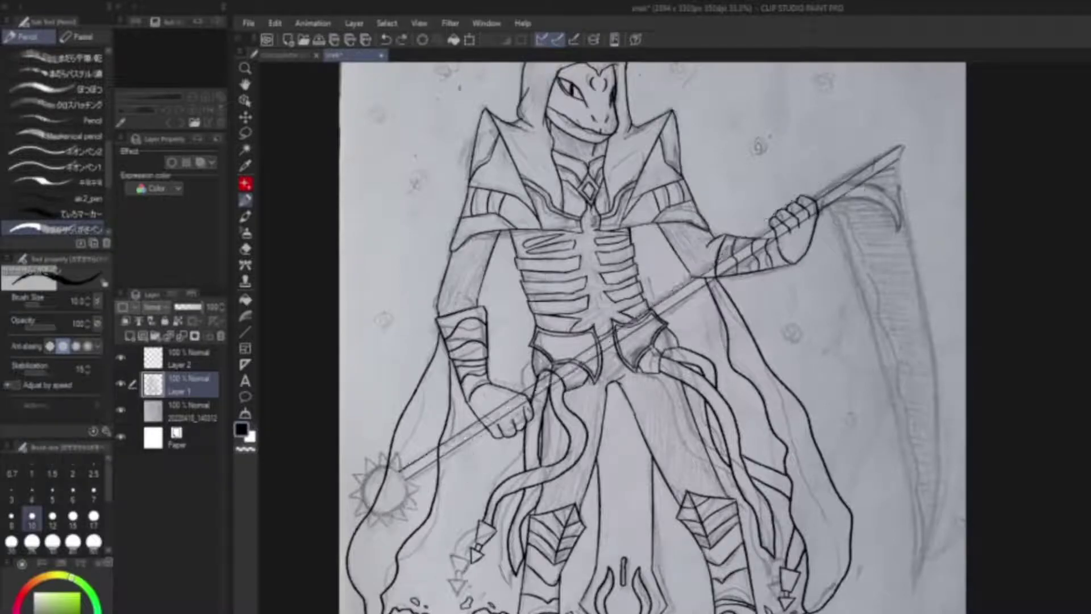
pyautogui.moveTo(539, 472); pyautogui.dragTo(895, 147)
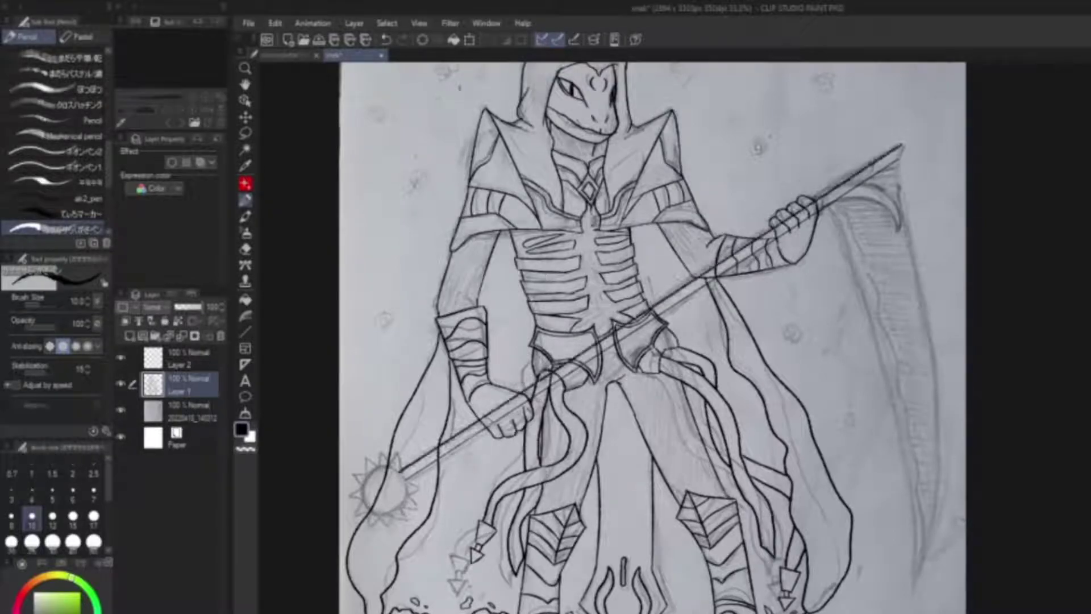
pyautogui.moveTo(401, 475); pyautogui.dragTo(903, 147)
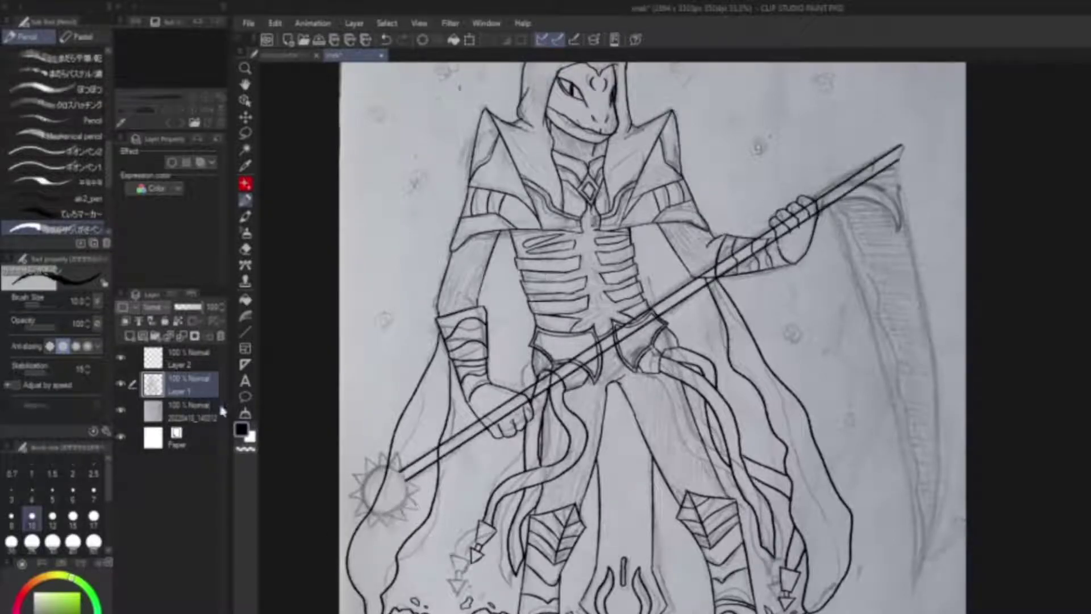
pyautogui.moveTo(193, 365); pyautogui.dragTo(221, 335)
# Erase the shaft lines crossing both fists and the body, belt and forearm lines that run inside the shaft
pyautogui.scroll(1, 614, 287)
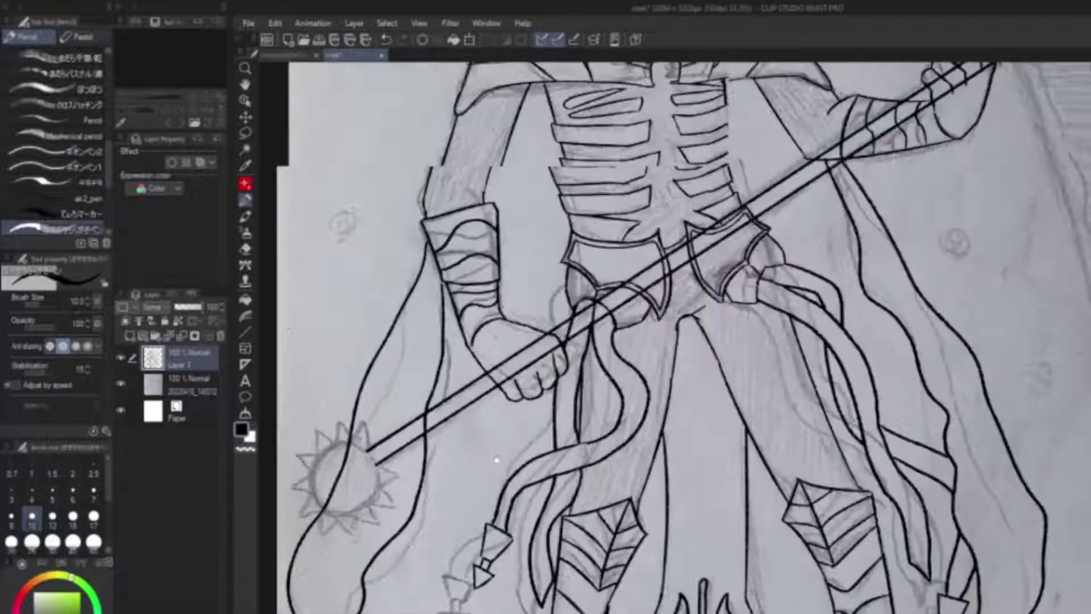
pyautogui.press('e')
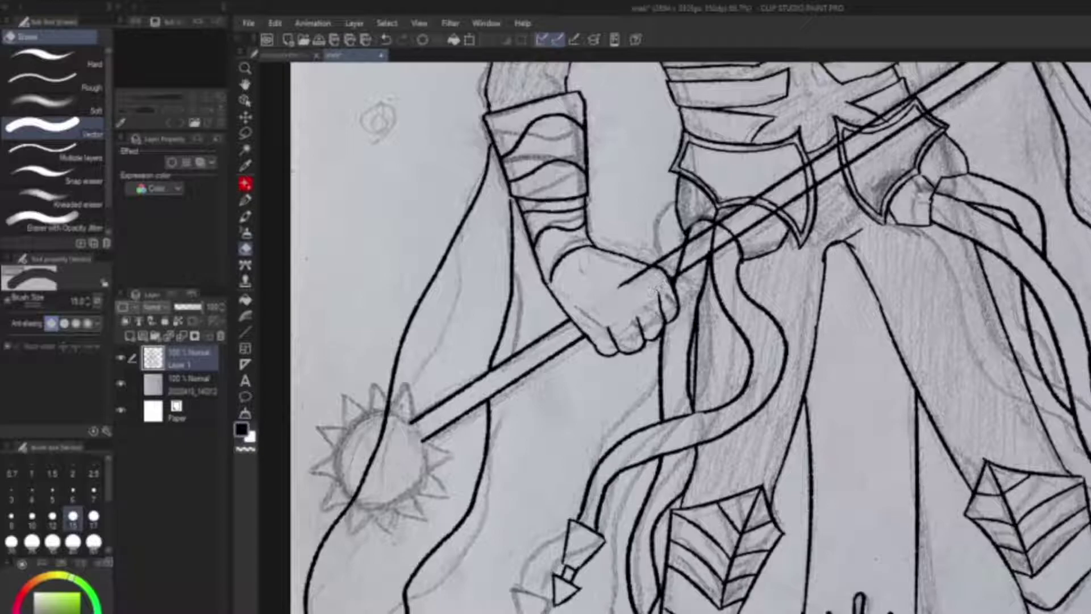
pyautogui.moveTo(625, 313); pyautogui.dragTo(557, 359)
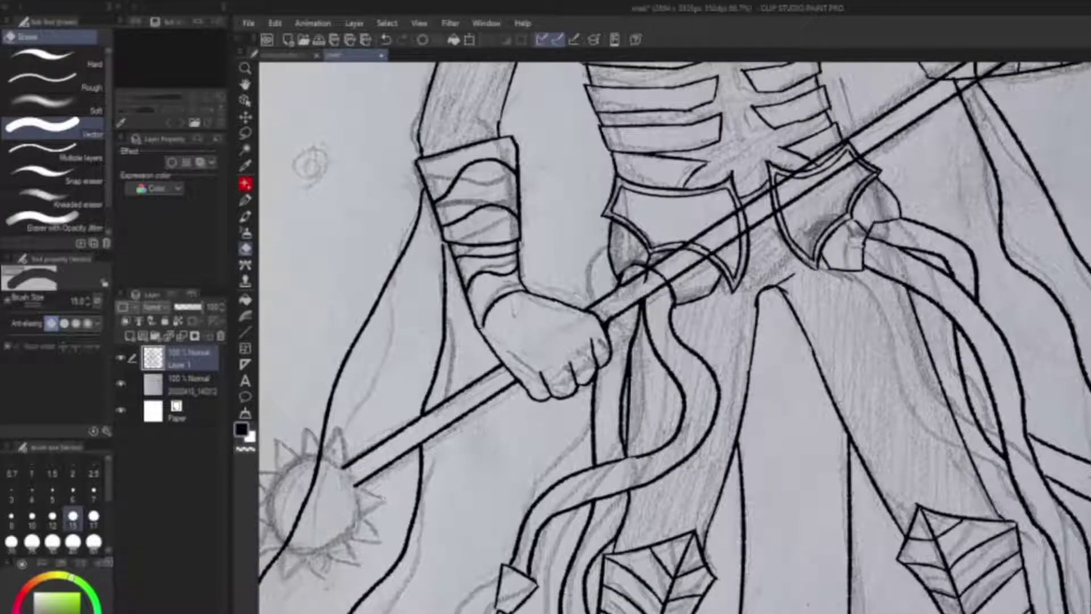
pyautogui.moveTo(771, 259); pyautogui.dragTo(668, 286)
pyautogui.moveTo(726, 267); pyautogui.dragTo(551, 310)
pyautogui.moveTo(670, 261)
pyautogui.mouseDown()
pyautogui.moveTo(605, 290)
pyautogui.moveTo(604, 314)
pyautogui.moveTo(619, 287)
pyautogui.mouseUp()
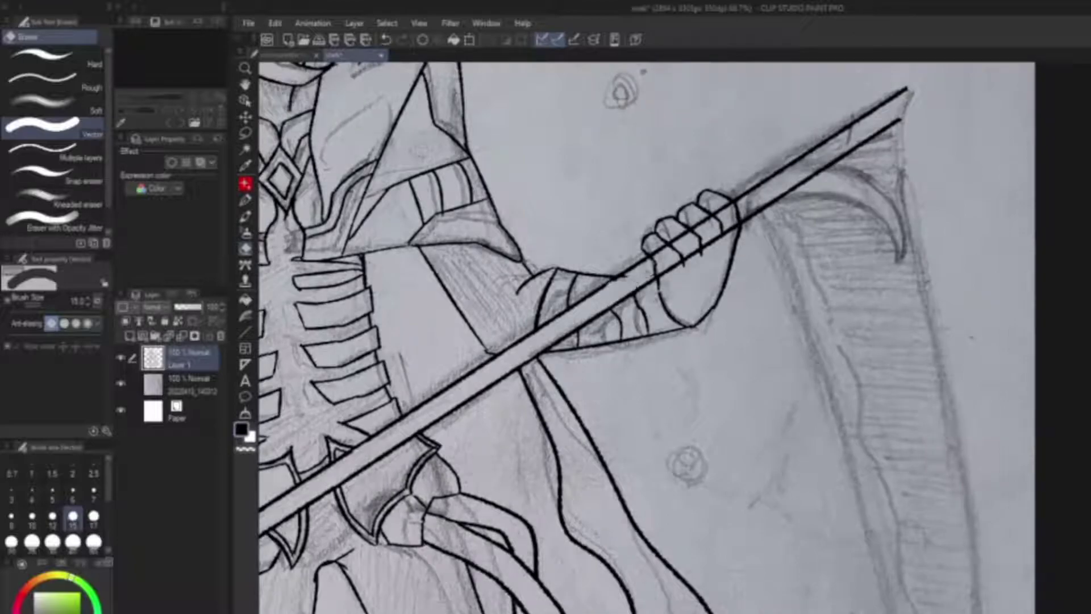
pyautogui.moveTo(674, 264); pyautogui.dragTo(648, 288)
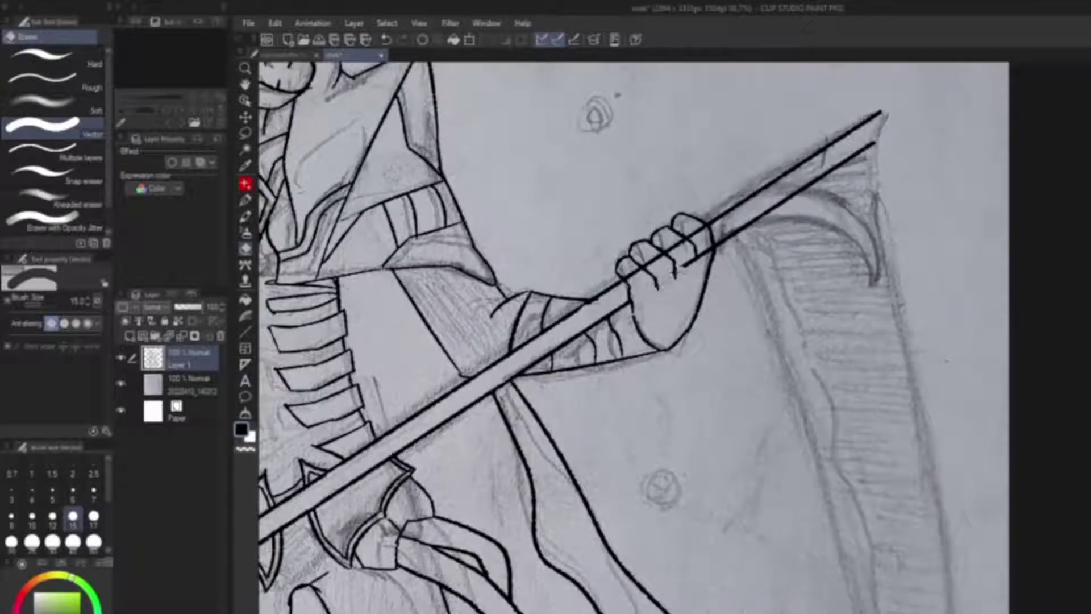
pyautogui.moveTo(729, 238); pyautogui.dragTo(741, 278)
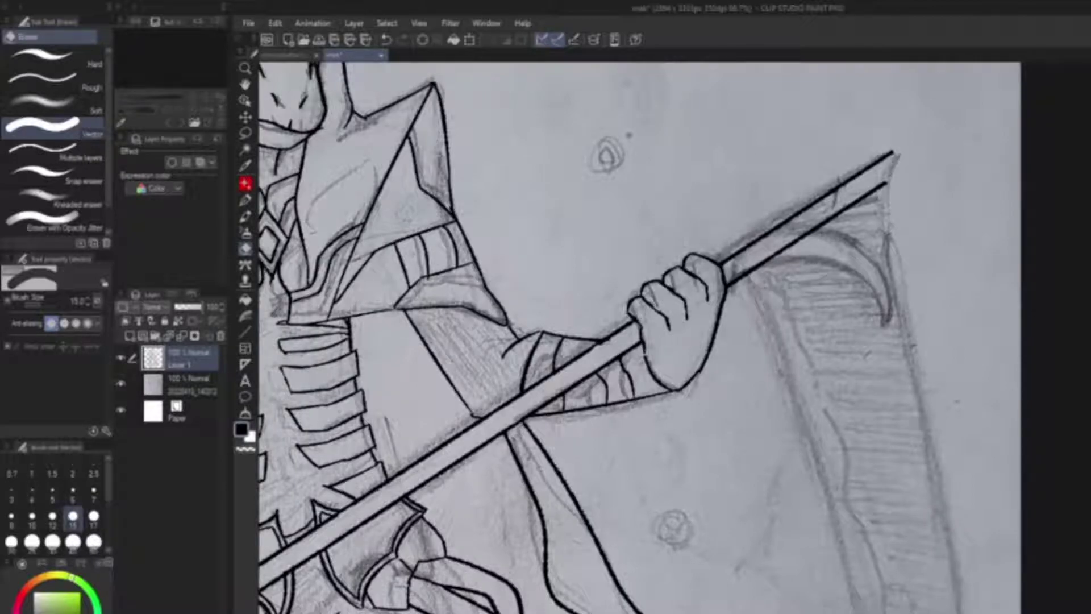
# Ink the curved upper edge of the scythe head from the raised fist to its tip, and erase the straight shaft ends beyond the fist
pyautogui.press('p')
pyautogui.press('p')
pyautogui.moveTo(507, 363)
pyautogui.mouseDown()
pyautogui.moveTo(595, 388)
pyautogui.moveTo(649, 340)
pyautogui.mouseUp()
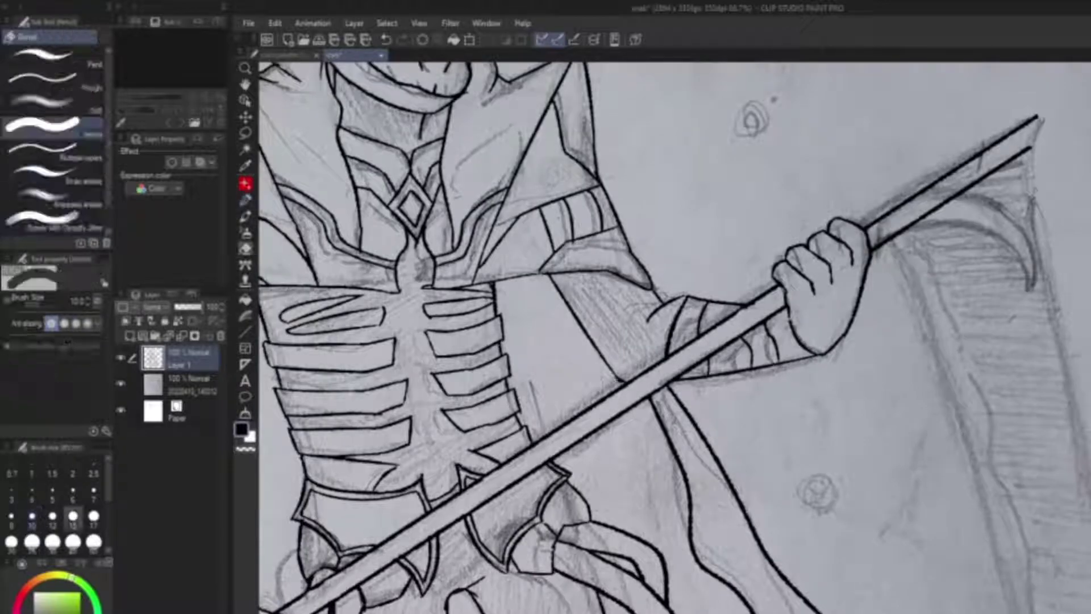
pyautogui.scroll(-3, 675, 337)
pyautogui.scroll(-3, 675, 338)
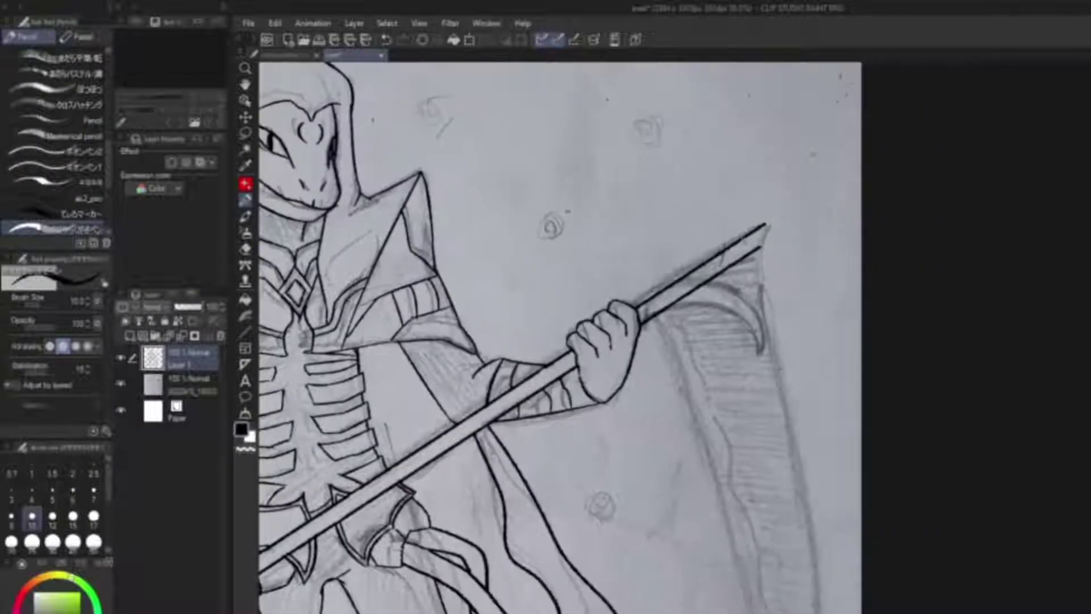
pyautogui.moveTo(671, 314); pyautogui.dragTo(799, 243)
pyautogui.hotkey('ctrl', 'z')
pyautogui.hotkey('ctrl', 'z')
pyautogui.press('b')
pyautogui.hotkey('ctrl', 'z')
pyautogui.moveTo(684, 307); pyautogui.dragTo(779, 250)
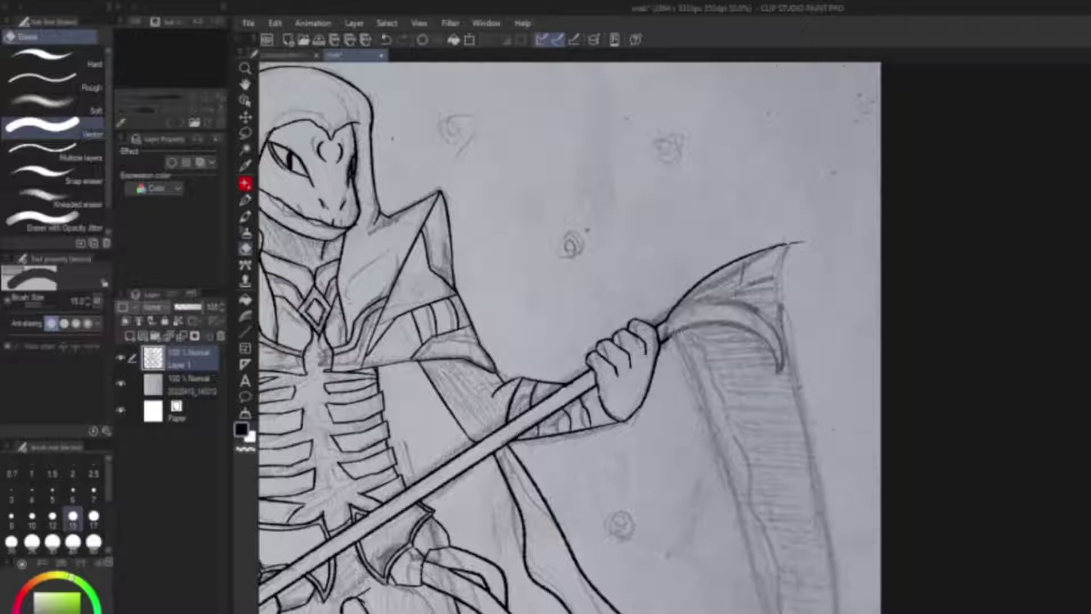
pyautogui.press('p')
pyautogui.scroll(2, 568, 336)
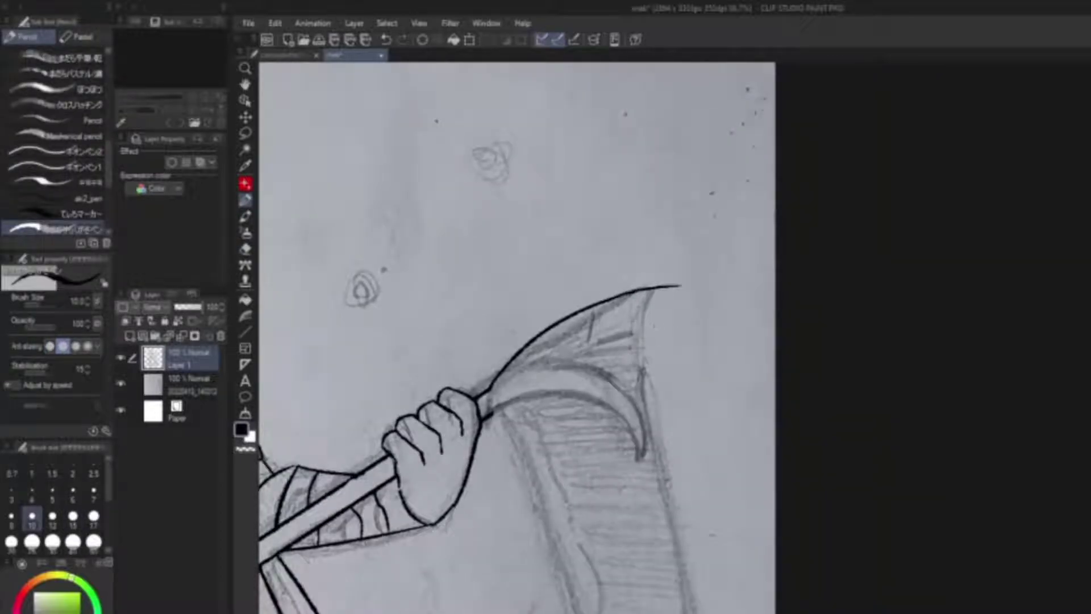
pyautogui.moveTo(568, 335); pyautogui.dragTo(673, 278)
pyautogui.moveTo(593, 355)
pyautogui.mouseDown()
pyautogui.moveTo(660, 307)
pyautogui.moveTo(784, 395)
pyautogui.mouseUp()
pyautogui.hotkey('ctrl', 'z')
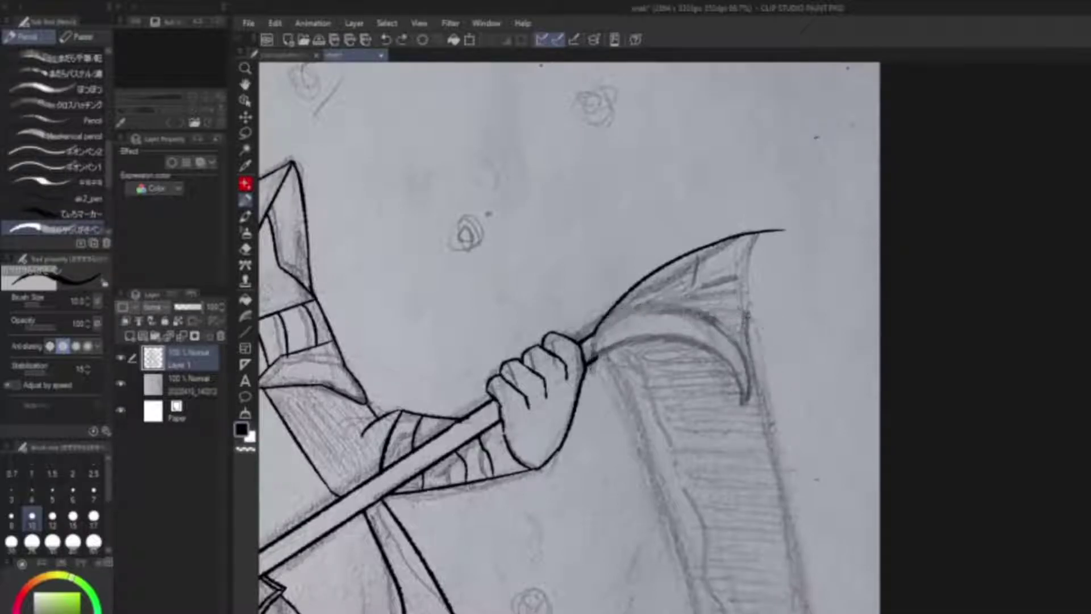
pyautogui.moveTo(604, 389)
pyautogui.mouseDown()
pyautogui.moveTo(534, 400)
pyautogui.moveTo(502, 359)
pyautogui.mouseUp()
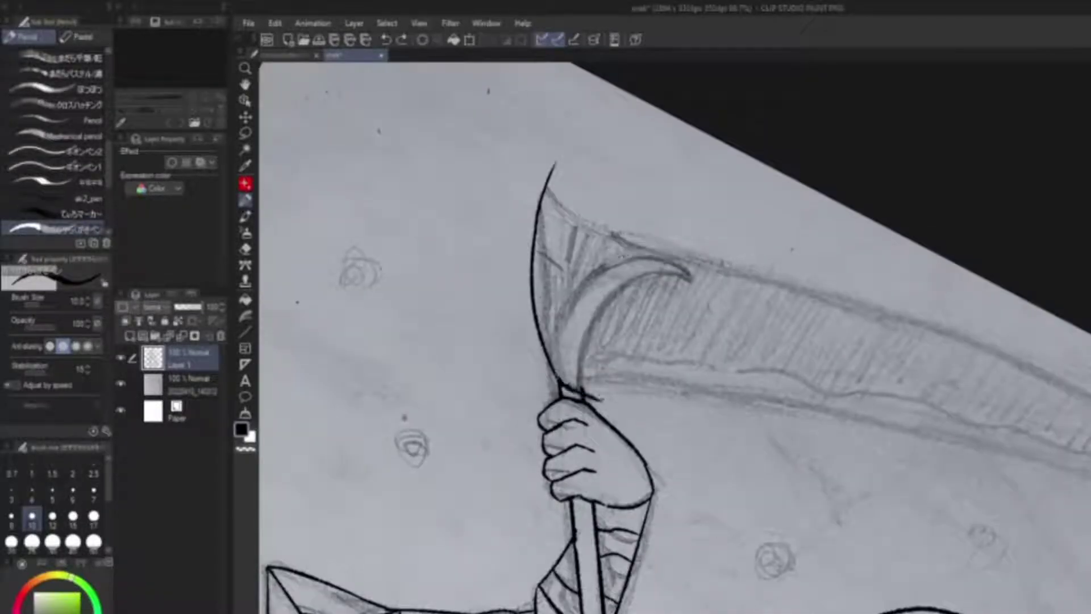
pyautogui.moveTo(601, 263); pyautogui.dragTo(691, 254)
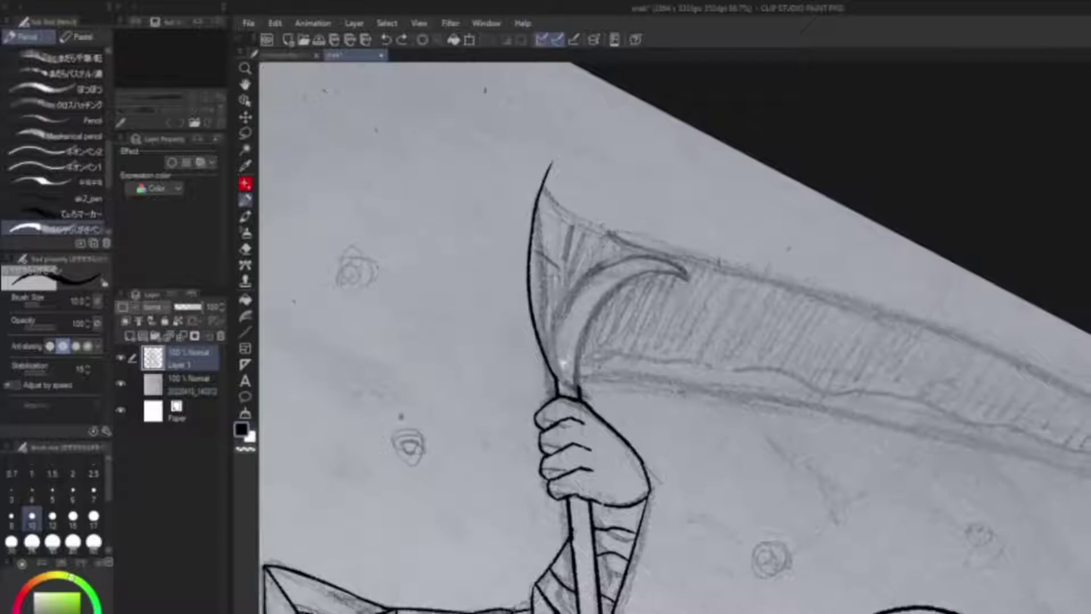
# Draw a circle guide on a new layer, fit it over the sketched crescent at the blade's base, and return to Layer 1
pyautogui.click(245, 331)
pyautogui.moveTo(609, 278); pyautogui.dragTo(696, 336)
pyautogui.hotkey('ctrl', 'z')
pyautogui.click(129, 335)
pyautogui.moveTo(567, 256); pyautogui.dragTo(762, 446)
pyautogui.press('m')
pyautogui.moveTo(773, 193); pyautogui.dragTo(778, 205)
pyautogui.hotkey('ctrl', 't')
pyautogui.moveTo(733, 460)
pyautogui.mouseDown()
pyautogui.moveTo(713, 432)
pyautogui.moveTo(702, 373)
pyautogui.moveTo(713, 322)
pyautogui.moveTo(637, 273)
pyautogui.moveTo(637, 261)
pyautogui.moveTo(641, 315)
pyautogui.mouseUp()
pyautogui.press('Return')
pyautogui.hotkey('alt', '[')
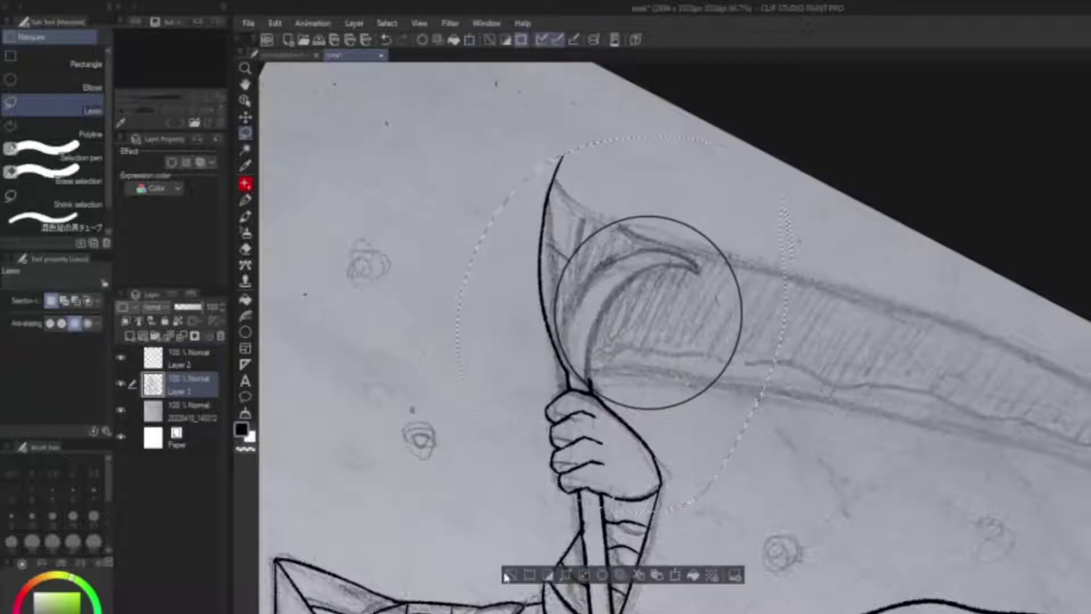
# Ink the crescent's outer arc along the circle guide, redoing the stroke until it follows the curve
pyautogui.press('p')
pyautogui.moveTo(675, 338); pyautogui.dragTo(637, 358)
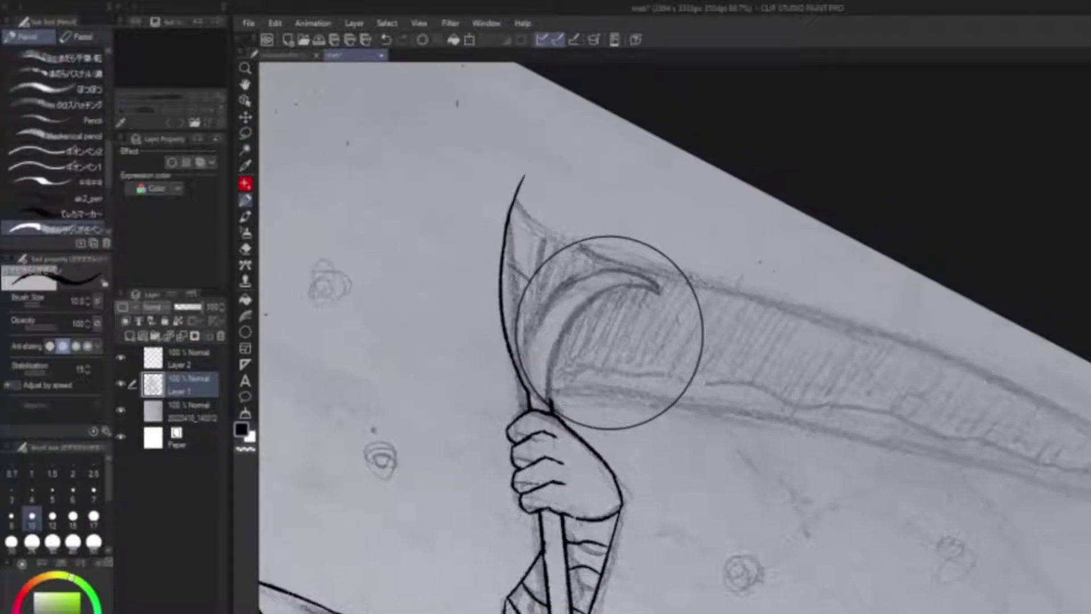
pyautogui.moveTo(645, 254); pyautogui.dragTo(602, 428)
pyautogui.hotkey('ctrl', 'z')
pyautogui.moveTo(647, 256); pyautogui.dragTo(603, 428)
pyautogui.hotkey('ctrl', 'z')
pyautogui.hotkey('ctrl', 'z')
pyautogui.moveTo(569, 261)
pyautogui.mouseDown()
pyautogui.moveTo(520, 401)
pyautogui.moveTo(531, 392)
pyautogui.mouseUp()
pyautogui.hotkey('ctrl', 'z')
pyautogui.moveTo(665, 253)
pyautogui.mouseDown()
pyautogui.moveTo(545, 410)
pyautogui.moveTo(664, 277)
pyautogui.moveTo(546, 409)
pyautogui.mouseUp()
pyautogui.hotkey('ctrl', 'z')
pyautogui.hotkey('ctrl', 'z')
pyautogui.hotkey('ctrl', 'z')
pyautogui.moveTo(653, 253)
pyautogui.mouseDown()
pyautogui.moveTo(608, 249)
pyautogui.moveTo(631, 446)
pyautogui.moveTo(545, 420)
pyautogui.mouseUp()
pyautogui.hotkey('ctrl', 'z')
pyautogui.moveTo(659, 248); pyautogui.dragTo(631, 430)
# Erase the earlier upper edge curve of the scythe head and delete the circle guide layer
pyautogui.press('e')
pyautogui.moveTo(611, 249)
pyautogui.mouseDown()
pyautogui.moveTo(713, 286)
pyautogui.moveTo(620, 246)
pyautogui.moveTo(639, 243)
pyautogui.mouseUp()
pyautogui.moveTo(517, 387)
pyautogui.mouseDown()
pyautogui.moveTo(508, 233)
pyautogui.moveTo(520, 176)
pyautogui.mouseUp()
pyautogui.click(187, 358)
pyautogui.click(220, 336)
pyautogui.press('Return')
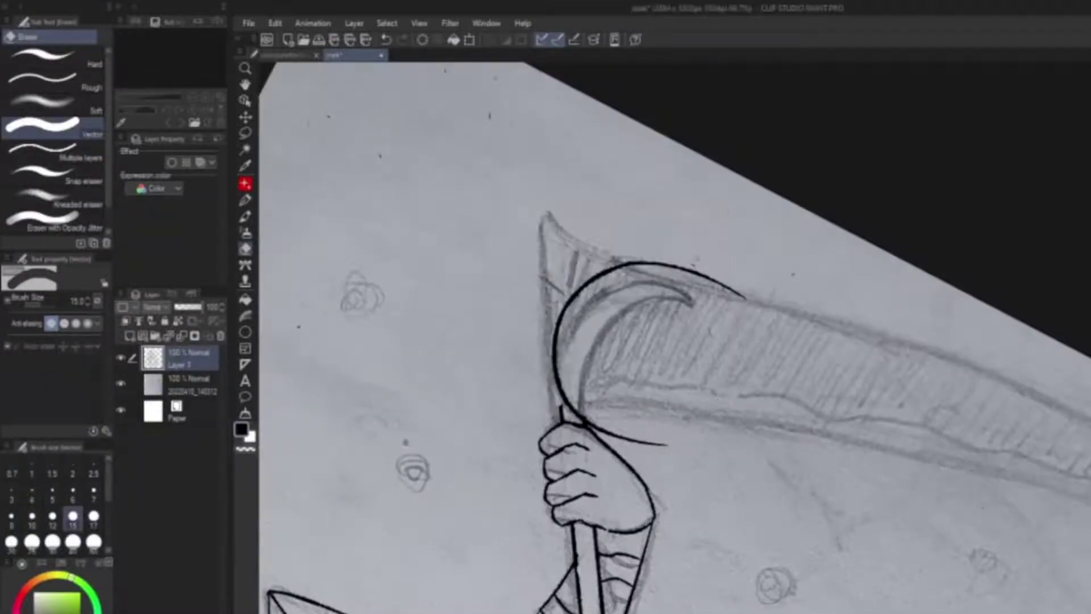
# Re-ink the scythe head's two curved outer edges so they meet in a sharp tip beyond the crescent
pyautogui.press('p')
pyautogui.moveTo(559, 392)
pyautogui.mouseDown()
pyautogui.moveTo(556, 204)
pyautogui.moveTo(512, 177)
pyautogui.moveTo(673, 259)
pyautogui.mouseUp()
pyautogui.hotkey('ctrl', 'z')
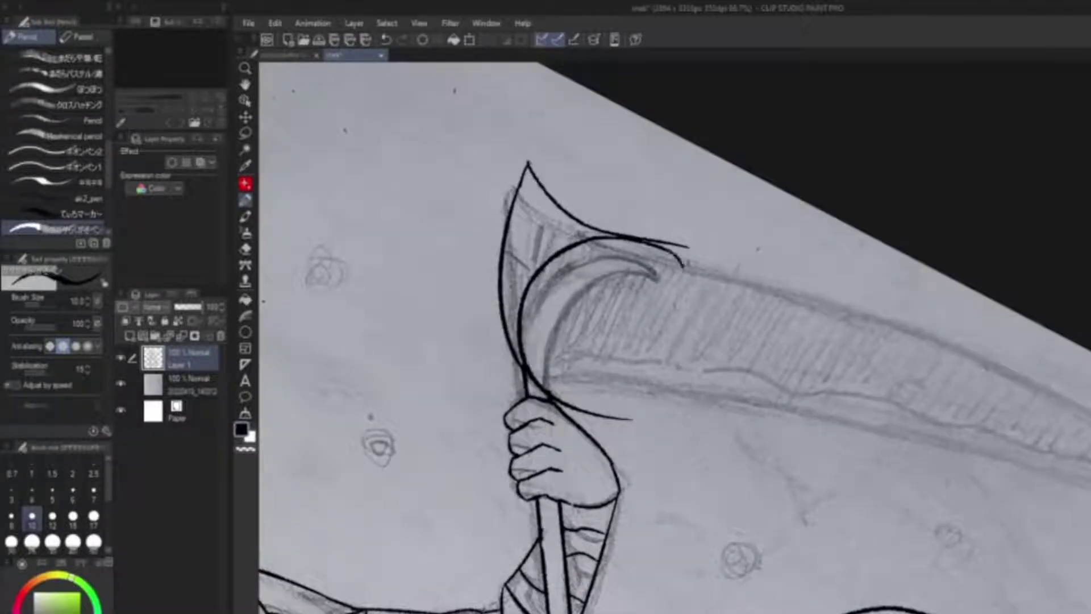
# Ink the crescent's inner curve from its outer point back to the raised fist, redoing the stroke until it fits
pyautogui.moveTo(626, 277); pyautogui.dragTo(560, 403)
pyautogui.hotkey('ctrl', 'z')
pyautogui.moveTo(688, 264); pyautogui.dragTo(569, 408)
pyautogui.hotkey('ctrl', 'z')
pyautogui.moveTo(688, 266); pyautogui.dragTo(595, 421)
pyautogui.hotkey('ctrl', 'z')
pyautogui.moveTo(688, 264); pyautogui.dragTo(594, 420)
pyautogui.hotkey('ctrl', 'z')
pyautogui.moveTo(687, 264)
pyautogui.mouseDown()
pyautogui.moveTo(602, 444)
pyautogui.moveTo(585, 319)
pyautogui.moveTo(605, 446)
pyautogui.mouseUp()
pyautogui.hotkey('ctrl', 'z')
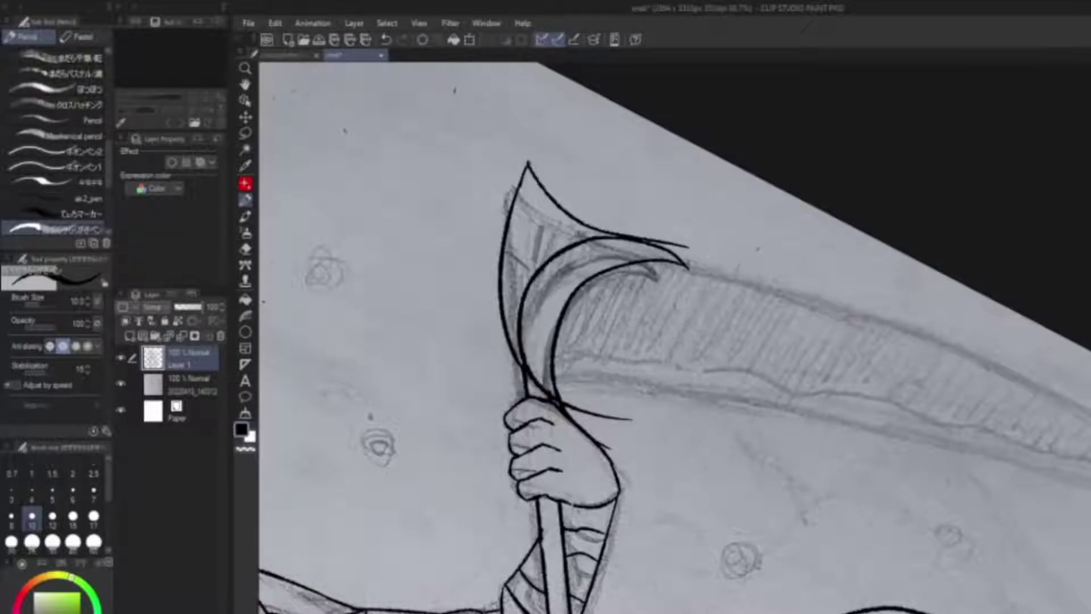
# Trim the overshooting lines at the crescent's end beside the fist to a sharp point with the eraser at size 10
pyautogui.scroll(-1, 673, 337)
pyautogui.press('p')
pyautogui.press('e')
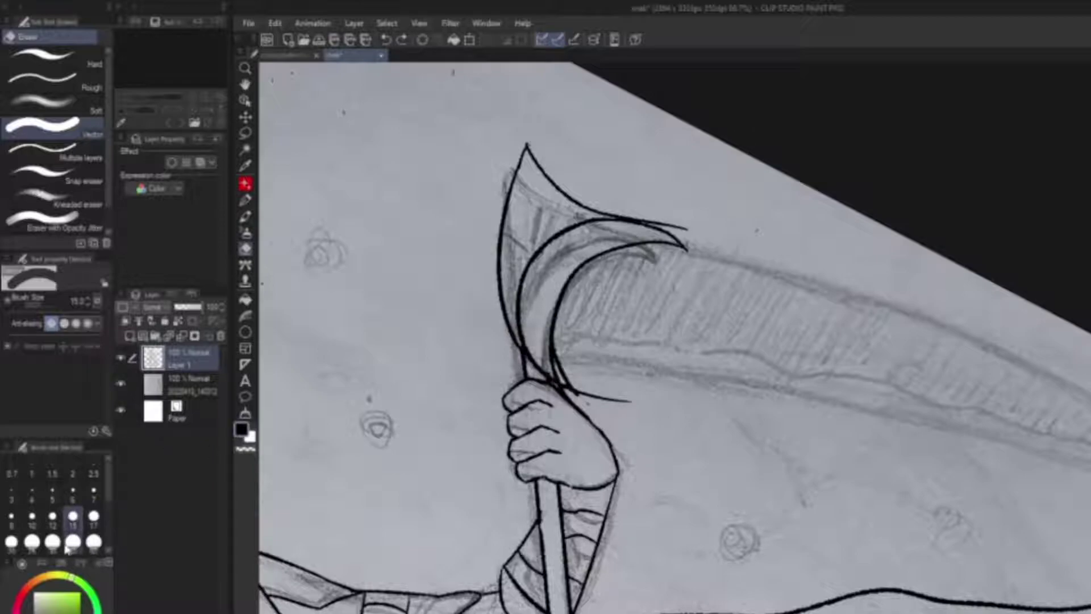
pyautogui.click(32, 517)
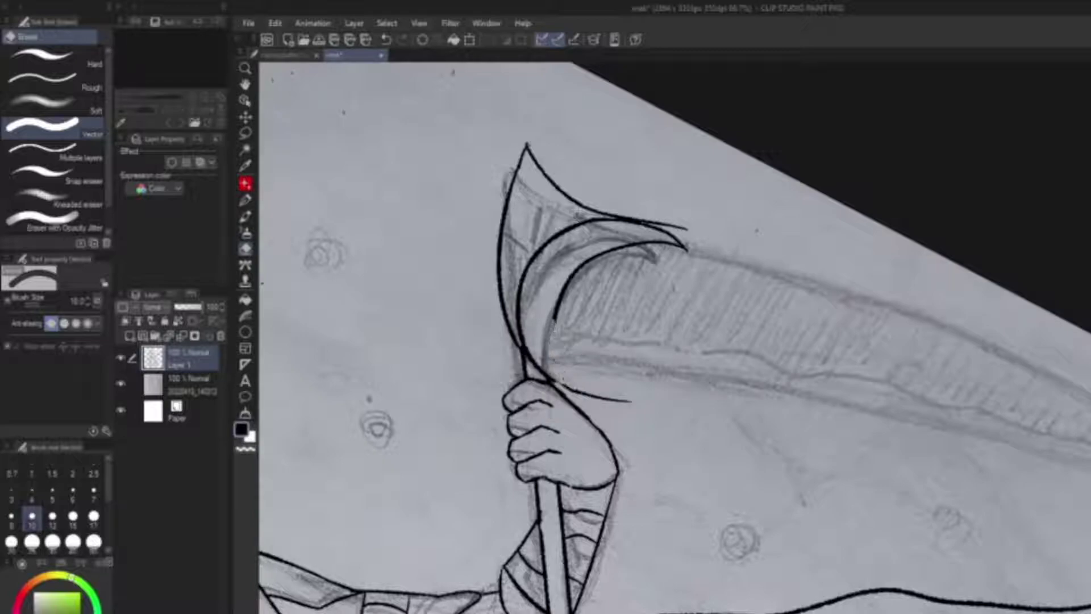
pyautogui.press('p')
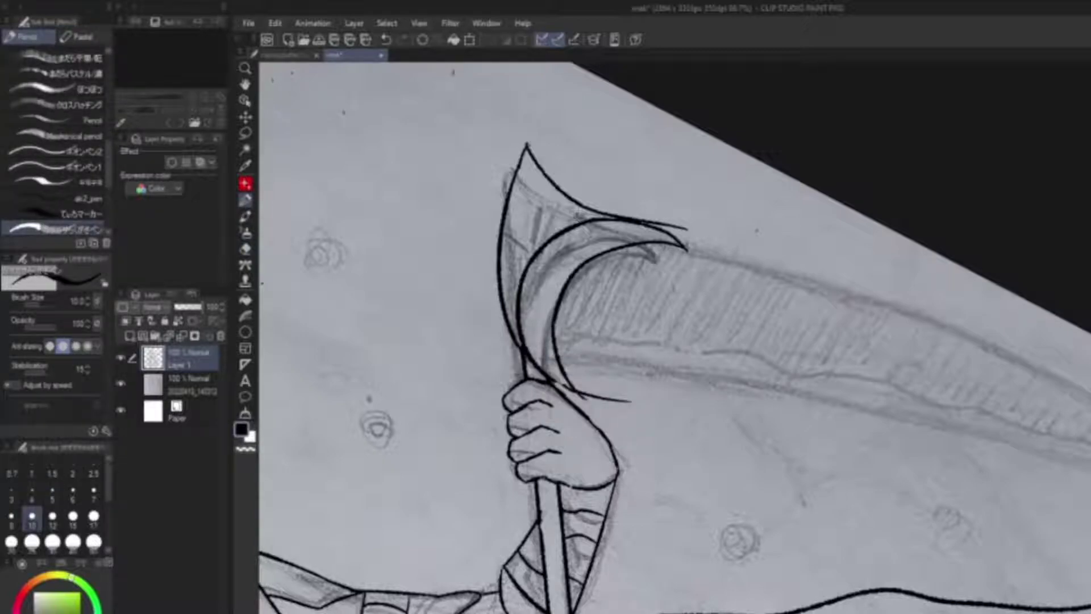
pyautogui.press('e')
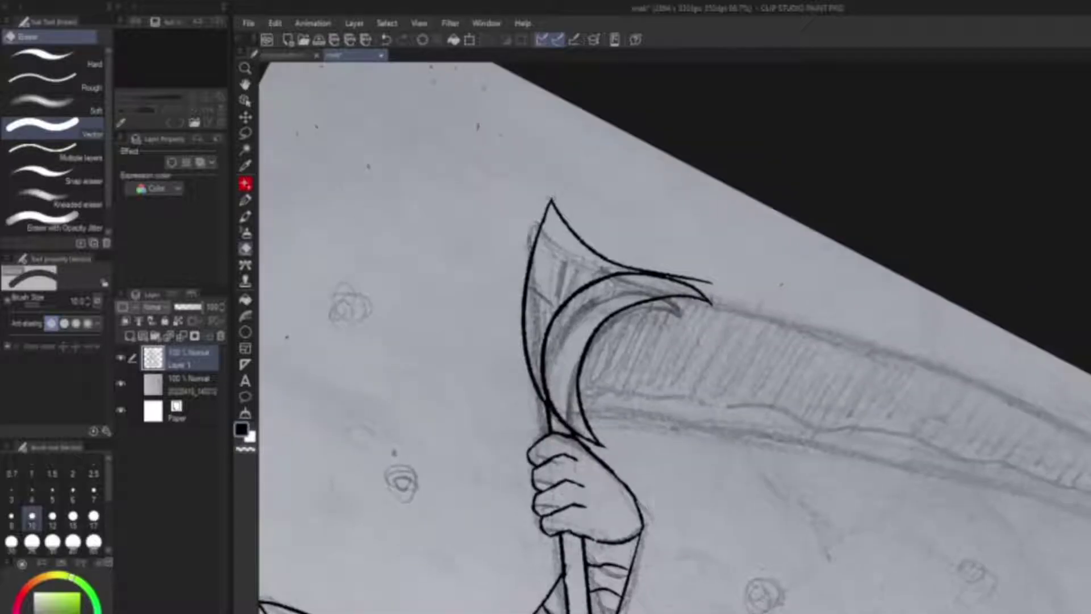
# Ink the scythe blade's long outer edge from the crescent down to the blade's lower point, redoing strokes that miss the curve
pyautogui.press('p')
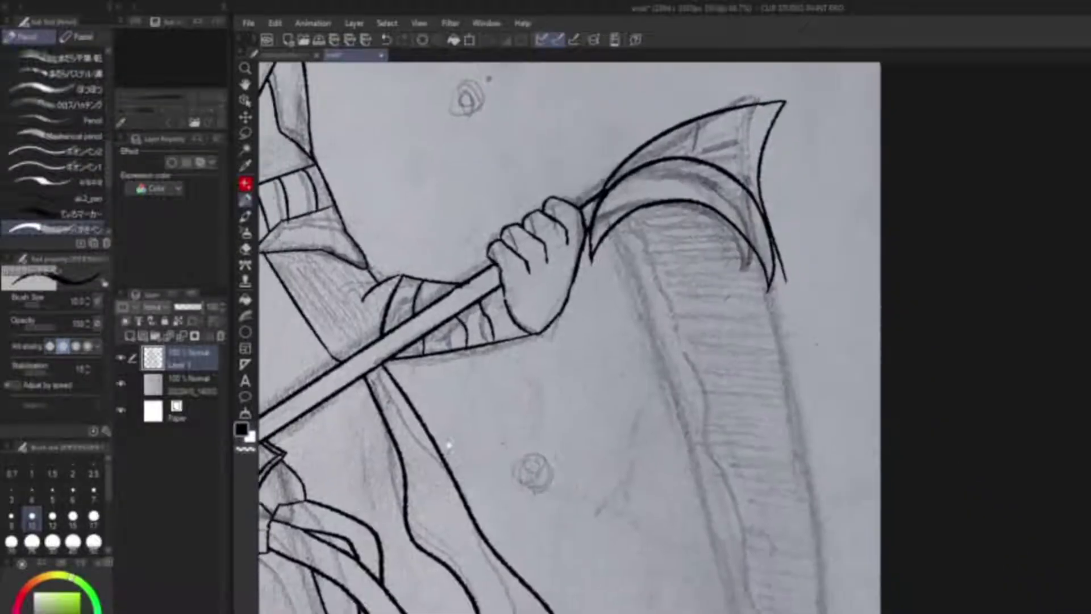
pyautogui.moveTo(716, 255); pyautogui.dragTo(730, 608)
pyautogui.hotkey('ctrl', 'z')
pyautogui.moveTo(716, 256)
pyautogui.mouseDown()
pyautogui.moveTo(769, 257)
pyautogui.moveTo(782, 545)
pyautogui.mouseUp()
pyautogui.hotkey('ctrl', 'z')
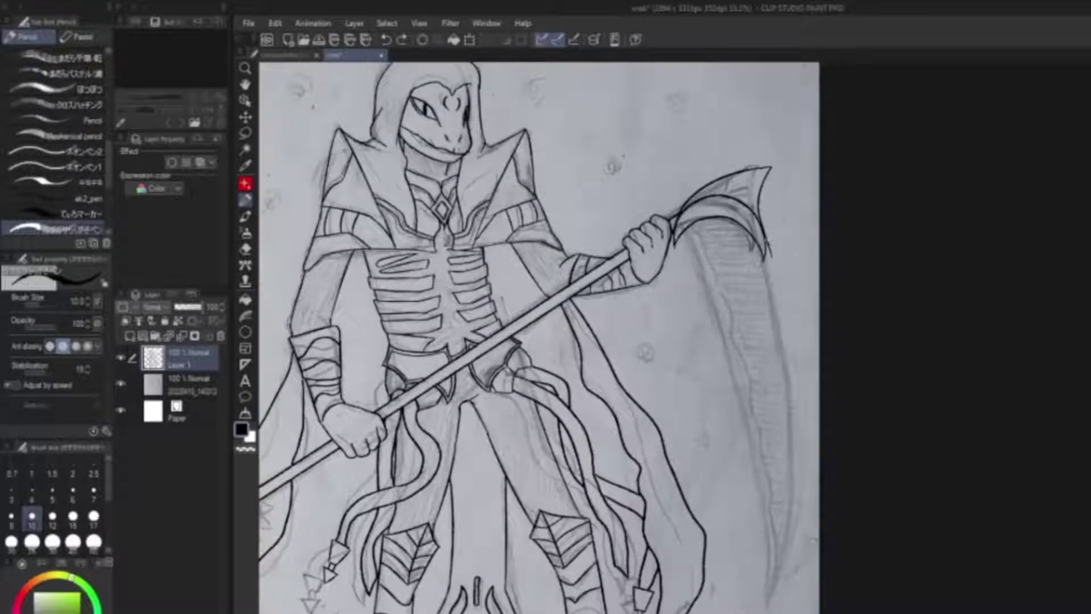
pyautogui.moveTo(767, 259); pyautogui.dragTo(756, 597)
pyautogui.scroll(2, 793, 352)
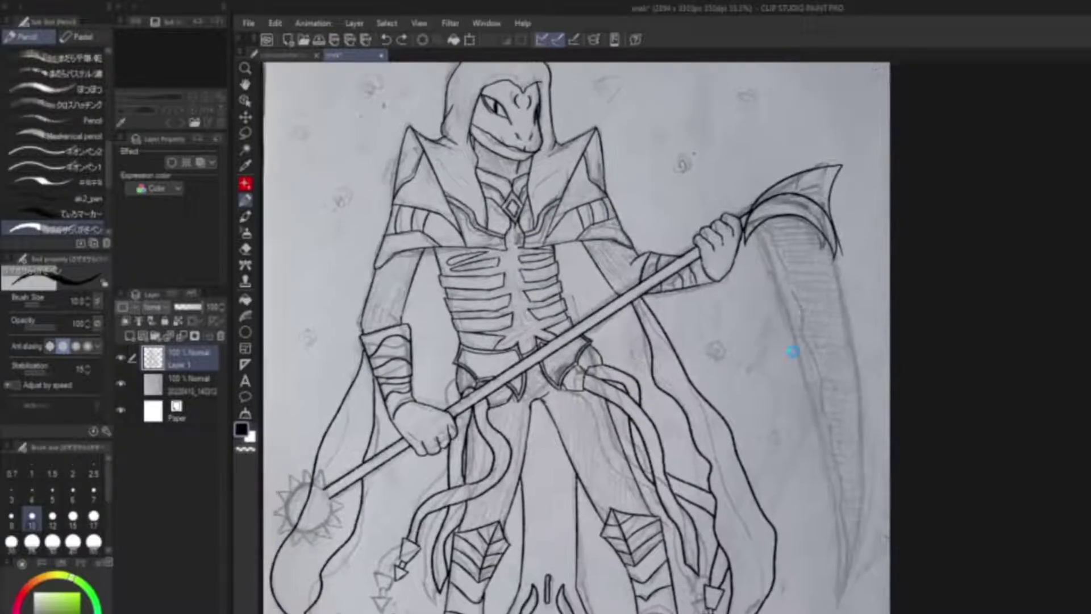
pyautogui.moveTo(853, 311); pyautogui.dragTo(866, 267)
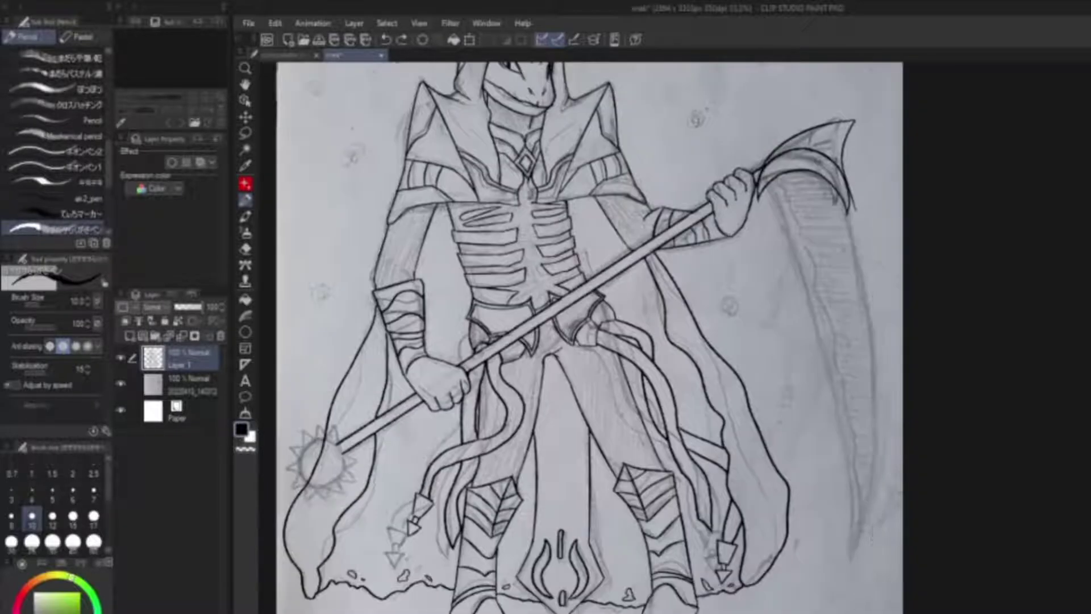
pyautogui.moveTo(852, 207); pyautogui.dragTo(873, 611)
pyautogui.moveTo(682, 340); pyautogui.dragTo(722, 334)
pyautogui.moveTo(895, 196); pyautogui.dragTo(917, 296)
pyautogui.moveTo(796, 341); pyautogui.dragTo(790, 324)
pyautogui.hotkey('ctrl', 'z')
pyautogui.moveTo(912, 267)
pyautogui.mouseDown()
pyautogui.moveTo(864, 611)
pyautogui.moveTo(881, 562)
pyautogui.moveTo(855, 611)
pyautogui.mouseUp()
pyautogui.hotkey('ctrl', 'z')
pyautogui.hotkey('ctrl', 'z')
pyautogui.moveTo(682, 341)
pyautogui.mouseDown()
pyautogui.moveTo(670, 326)
pyautogui.moveTo(651, 329)
pyautogui.mouseUp()
# Erase the doubled and stray line segments along the scythe blade's outer edge
pyautogui.press('e')
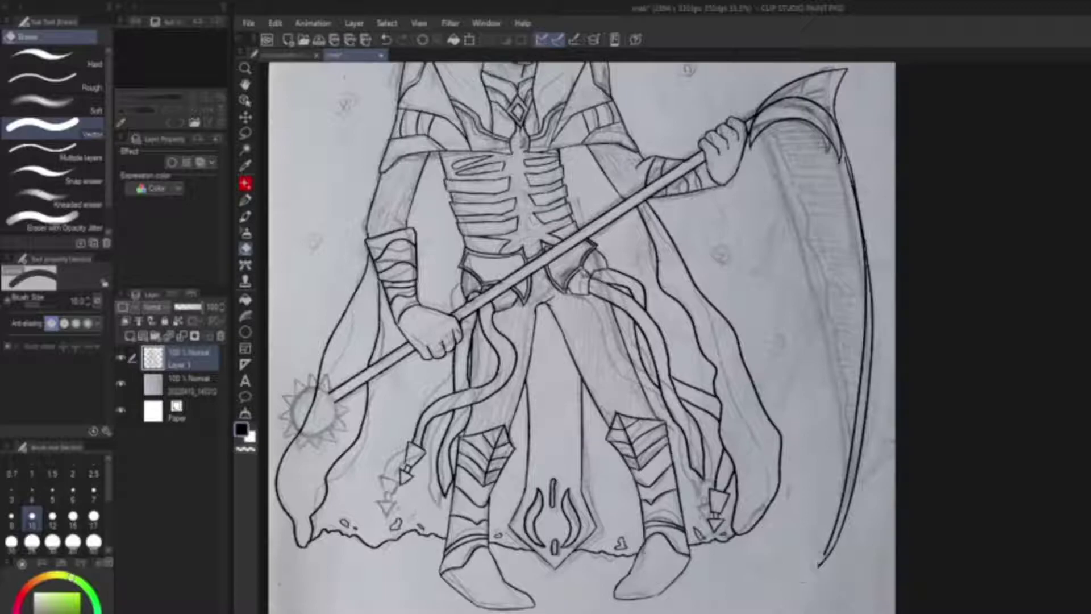
pyautogui.moveTo(856, 387); pyautogui.dragTo(856, 452)
pyautogui.moveTo(739, 284); pyautogui.dragTo(744, 363)
pyautogui.scroll(3, 739, 256)
pyautogui.moveTo(761, 568); pyautogui.dragTo(762, 423)
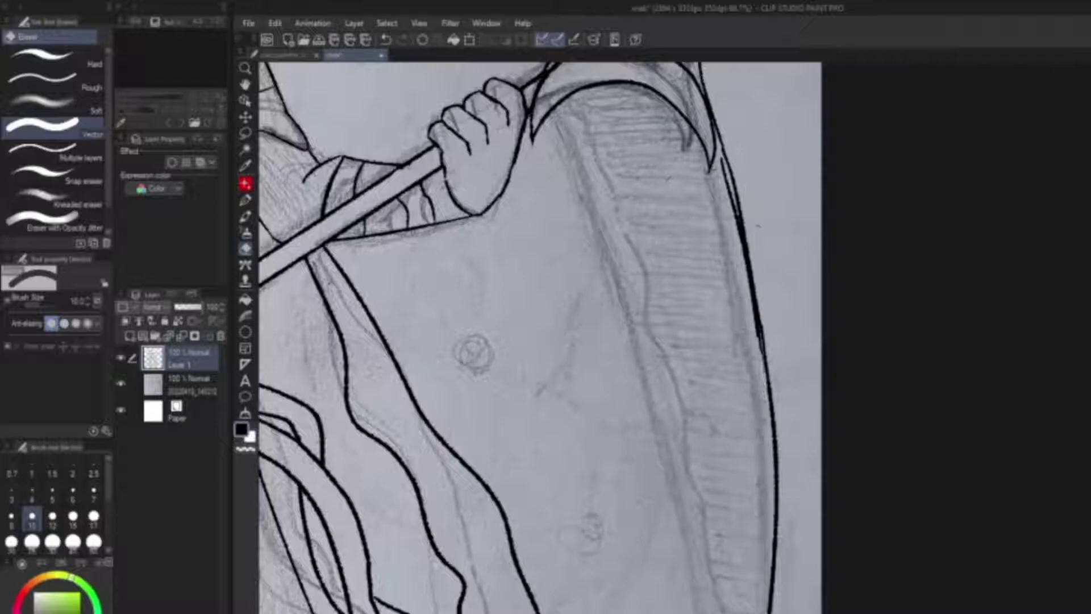
pyautogui.moveTo(568, 284); pyautogui.dragTo(588, 395)
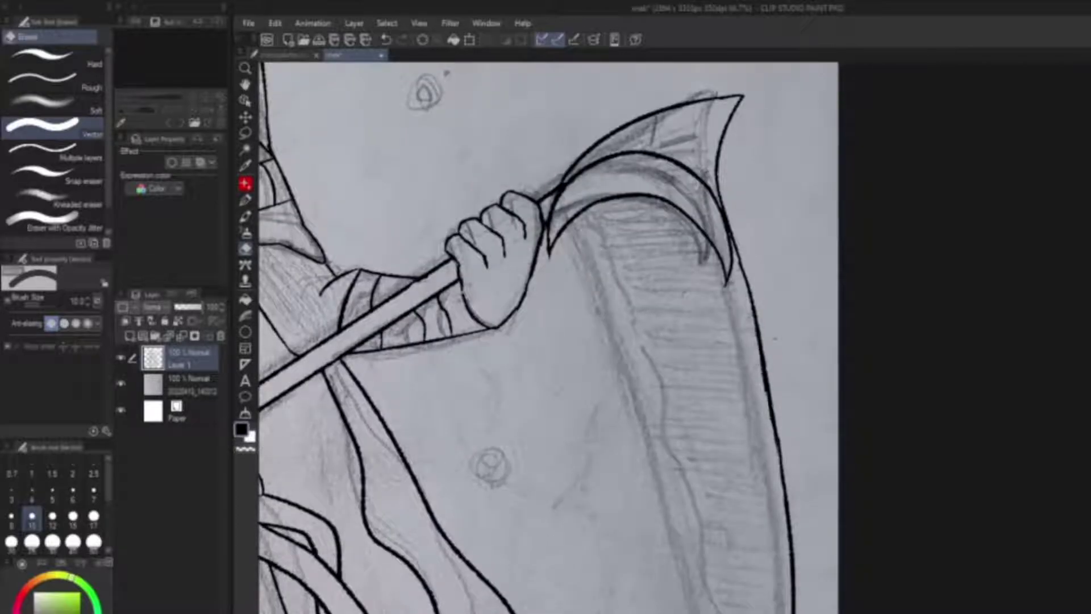
# Ink the scythe blade's long inner edge from beneath the crescent down to the lower tip, redoing strokes that miss the curve
pyautogui.scroll(-5, 546, 341)
pyautogui.press('p')
pyautogui.hotkey('ctrl', 'z')
pyautogui.scroll(-3, 546, 341)
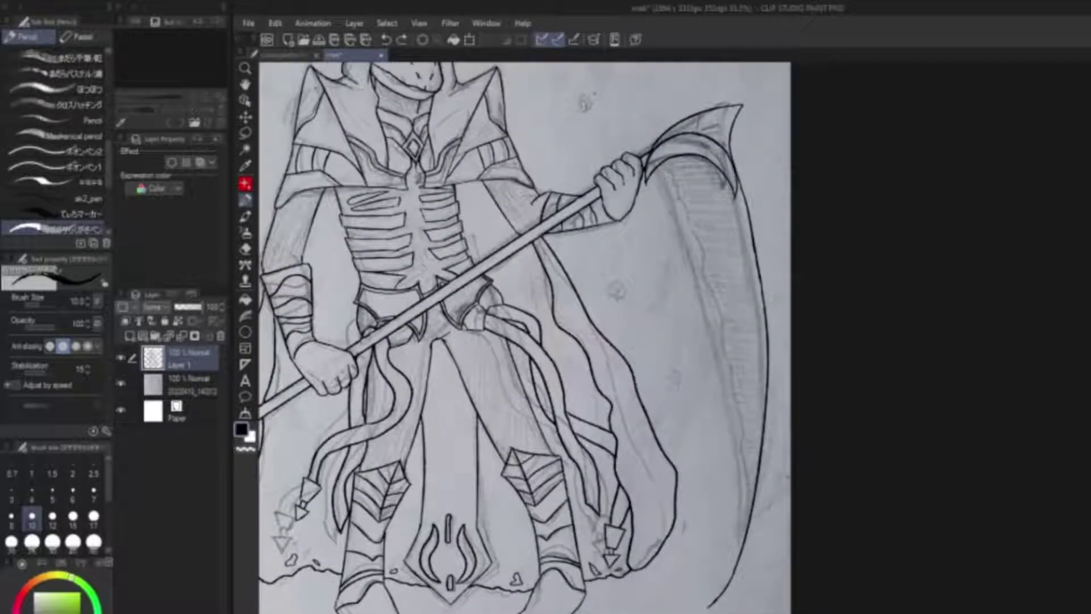
pyautogui.moveTo(654, 360); pyautogui.dragTo(672, 348)
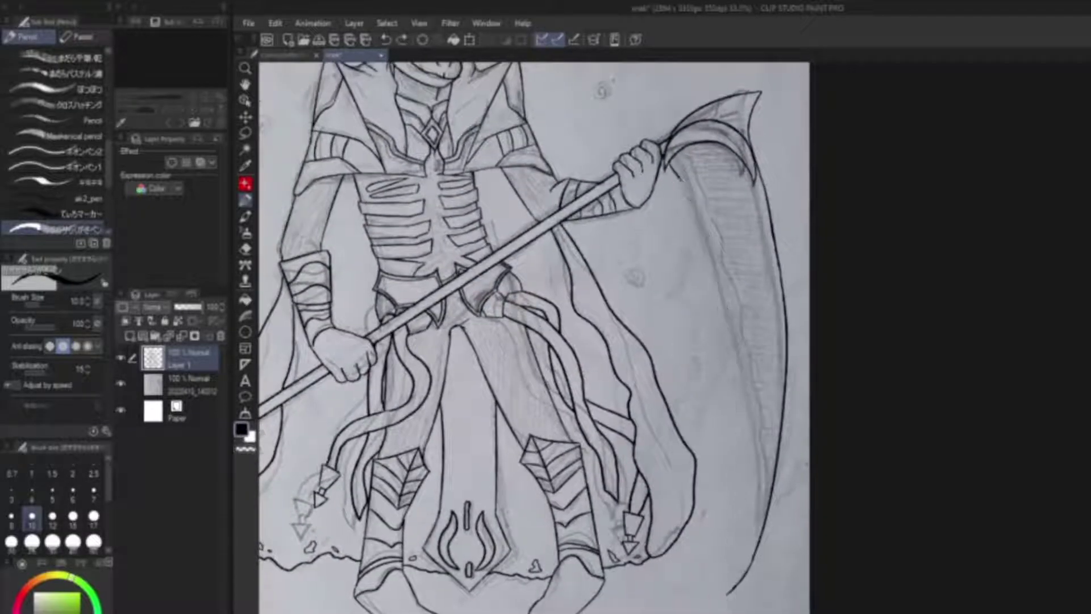
pyautogui.moveTo(665, 164); pyautogui.dragTo(730, 594)
pyautogui.hotkey('ctrl', 'z')
pyautogui.hotkey('ctrl', 'z')
pyautogui.hotkey('ctrl', 'z')
pyautogui.hotkey('ctrl', 'z')
pyautogui.hotkey('ctrl', 'y')
pyautogui.moveTo(702, 326)
pyautogui.mouseDown()
pyautogui.moveTo(693, 370)
pyautogui.moveTo(662, 282)
pyautogui.mouseUp()
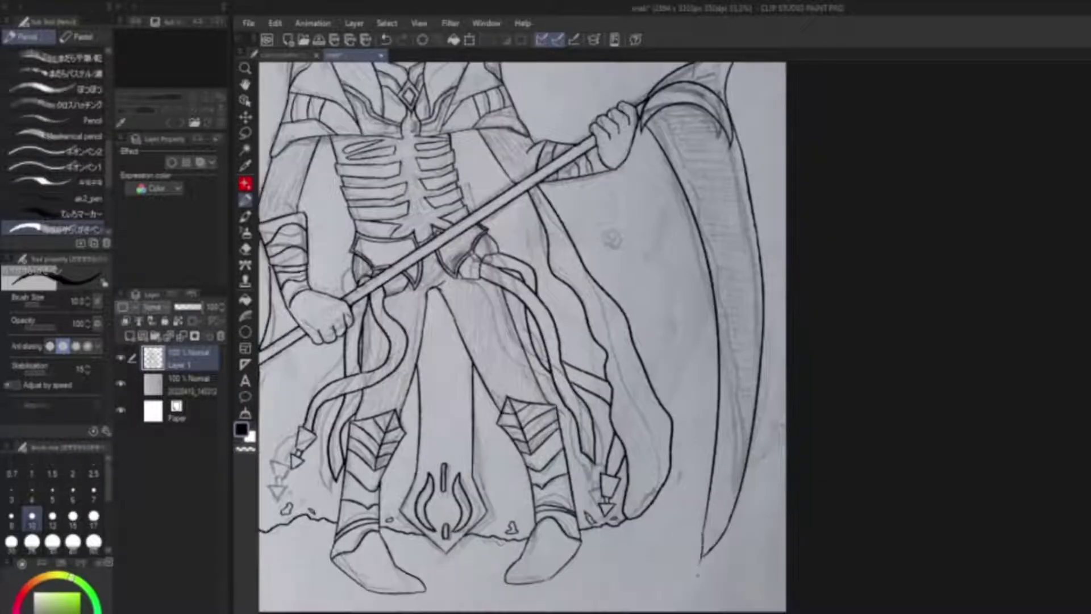
pyautogui.moveTo(700, 560); pyautogui.dragTo(744, 464)
# Trim the overshooting lines at the blade's lower tip and complete the inner edge's upper end where it meets the crescent
pyautogui.scroll(3, 745, 596)
pyautogui.press('b')
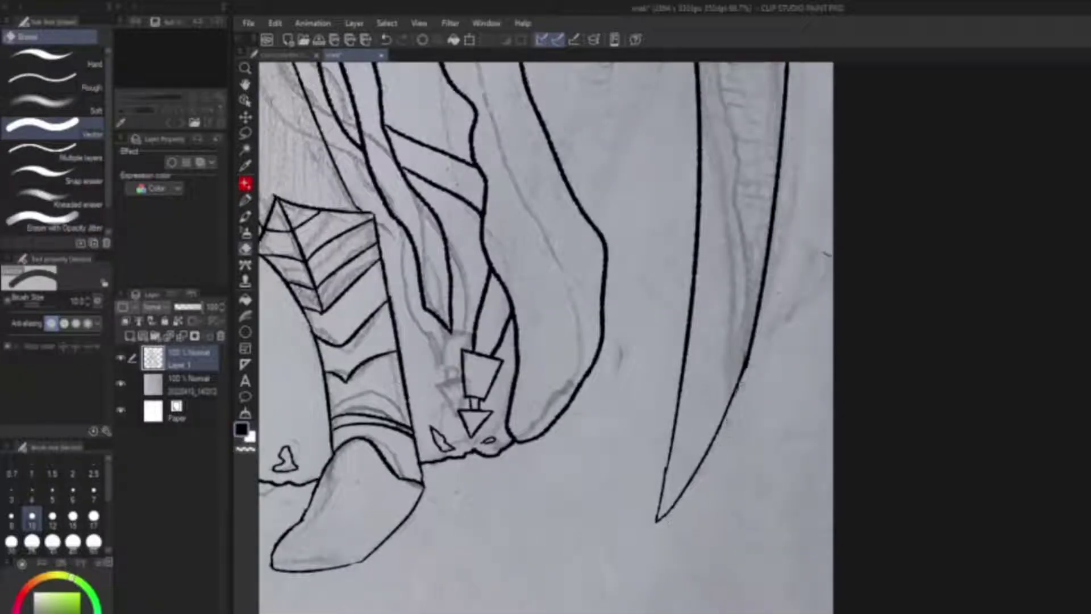
pyautogui.moveTo(757, 375); pyautogui.dragTo(740, 446)
pyautogui.moveTo(723, 391); pyautogui.dragTo(793, 612)
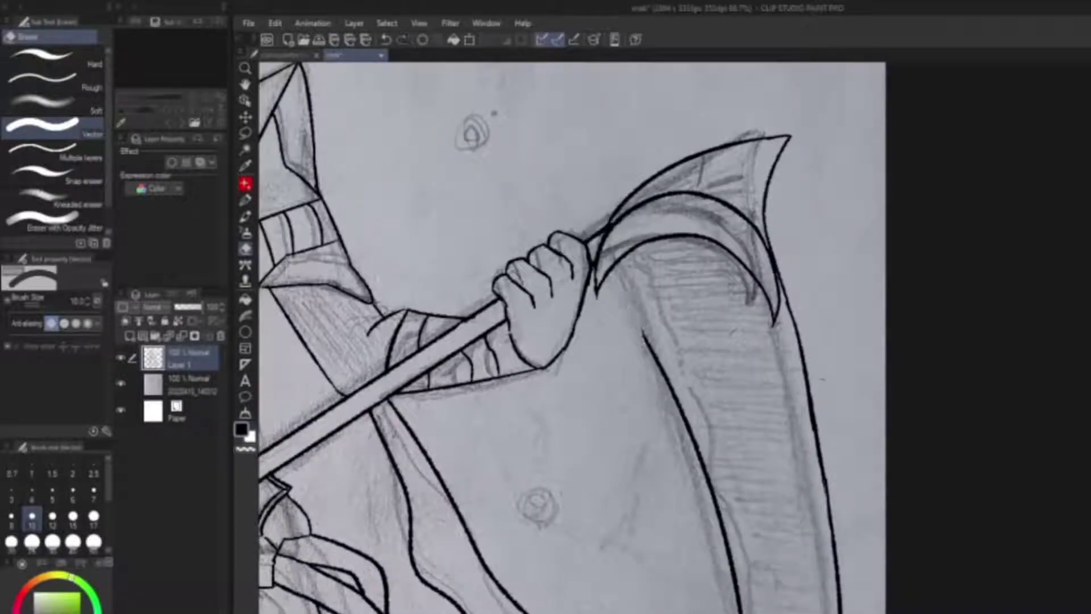
pyautogui.moveTo(613, 270); pyautogui.dragTo(646, 343)
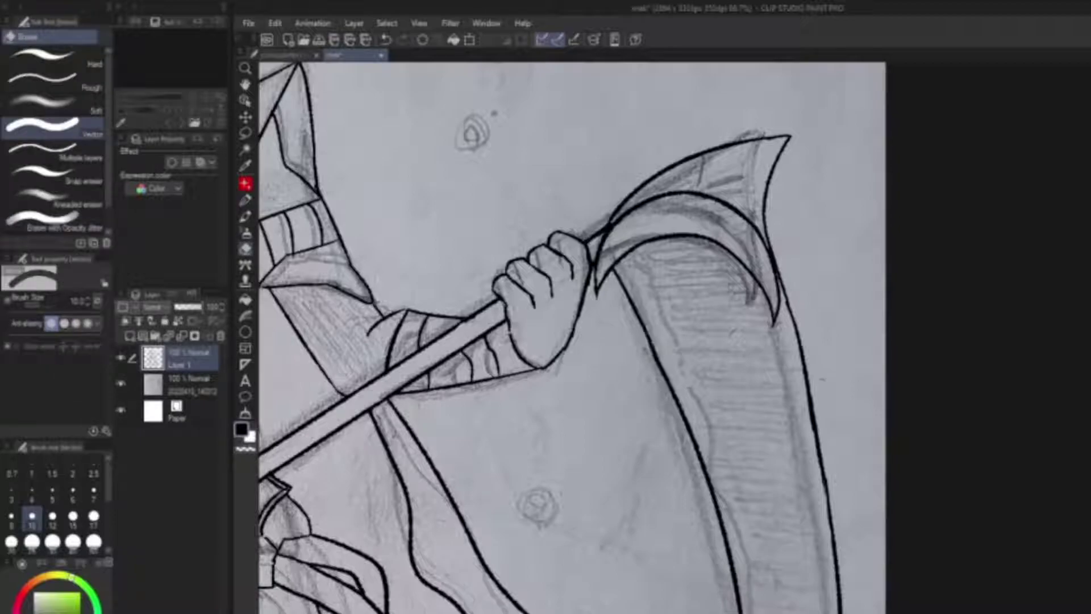
pyautogui.scroll(-3, 537, 338)
pyautogui.moveTo(685, 247); pyautogui.dragTo(708, 263)
pyautogui.hotkey('ctrl', 'z')
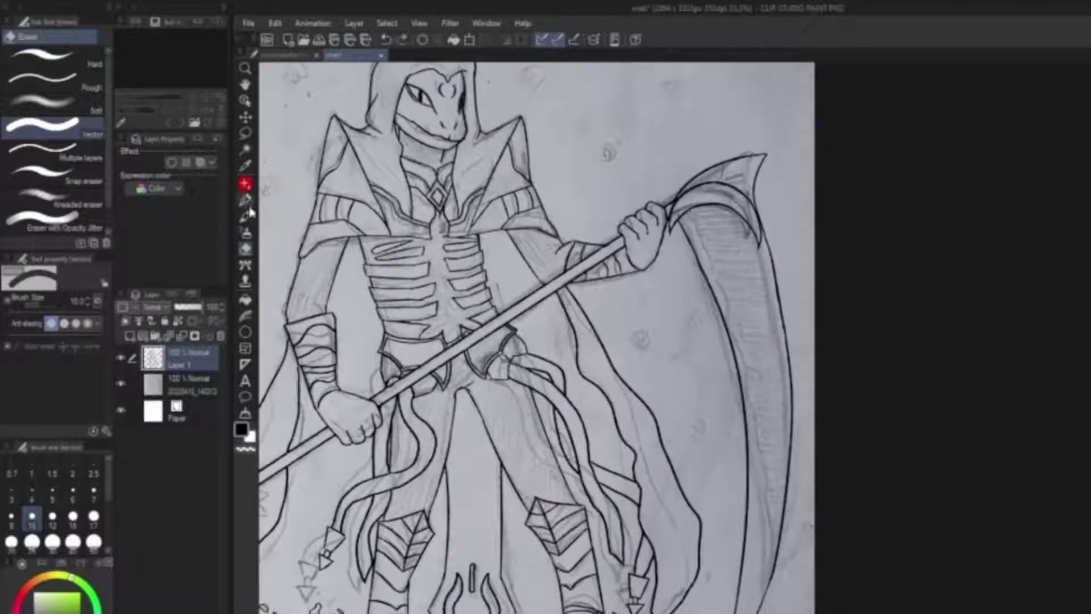
# Ink the wavy line running inside the blade along its inner edge from the crescent to the tip, redoing segments that miss
pyautogui.press('p')
pyautogui.moveTo(691, 212)
pyautogui.mouseDown()
pyautogui.moveTo(726, 303)
pyautogui.moveTo(753, 487)
pyautogui.moveTo(741, 613)
pyautogui.mouseUp()
pyautogui.hotkey('ctrl', 'z')
pyautogui.moveTo(687, 210)
pyautogui.mouseDown()
pyautogui.moveTo(738, 343)
pyautogui.moveTo(761, 530)
pyautogui.mouseUp()
pyautogui.hotkey('ctrl', 'z')
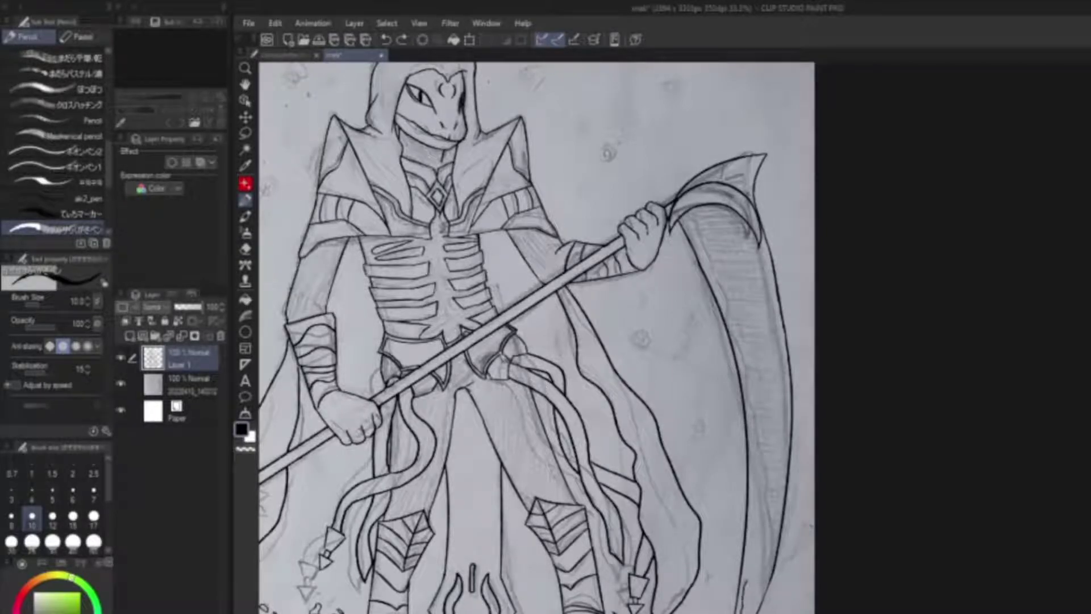
pyautogui.moveTo(714, 269); pyautogui.dragTo(755, 449)
pyautogui.hotkey('ctrl', 'z')
pyautogui.moveTo(688, 211); pyautogui.dragTo(744, 340)
pyautogui.hotkey('ctrl', 'z')
pyautogui.moveTo(756, 418); pyautogui.dragTo(759, 524)
pyautogui.hotkey('ctrl', 'z')
pyautogui.moveTo(748, 373)
pyautogui.mouseDown()
pyautogui.moveTo(755, 481)
pyautogui.moveTo(742, 612)
pyautogui.mouseUp()
pyautogui.scroll(-1, 540, 341)
pyautogui.hotkey('ctrl', 'z')
pyautogui.moveTo(751, 349); pyautogui.dragTo(767, 510)
pyautogui.scroll(-1, 540, 341)
pyautogui.hotkey('ctrl', 'z')
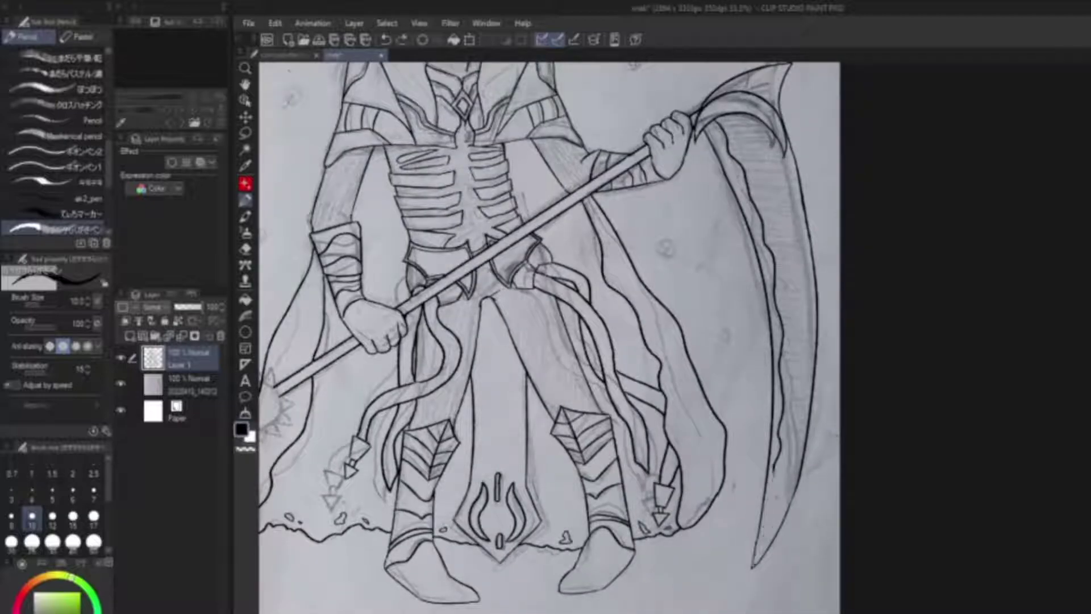
# Try inking detail lines inside the upper spike of the scythe head
pyautogui.scroll(-3, 540, 341)
pyautogui.scroll(2, 540, 341)
pyautogui.scroll(4, 540, 341)
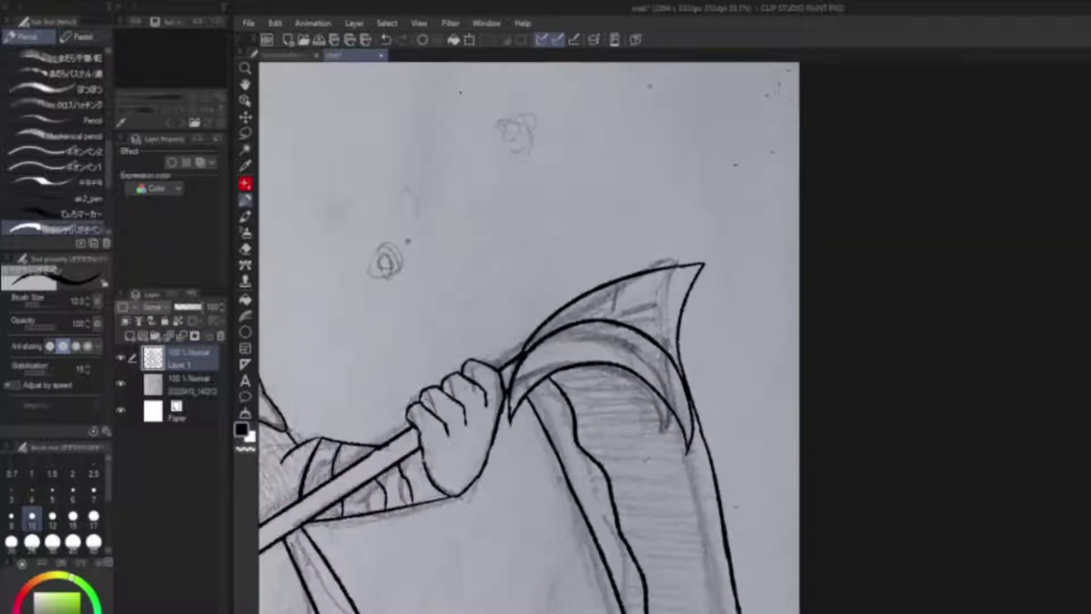
pyautogui.hotkey('ctrl', 'z')
pyautogui.moveTo(540, 341); pyautogui.dragTo(588, 346)
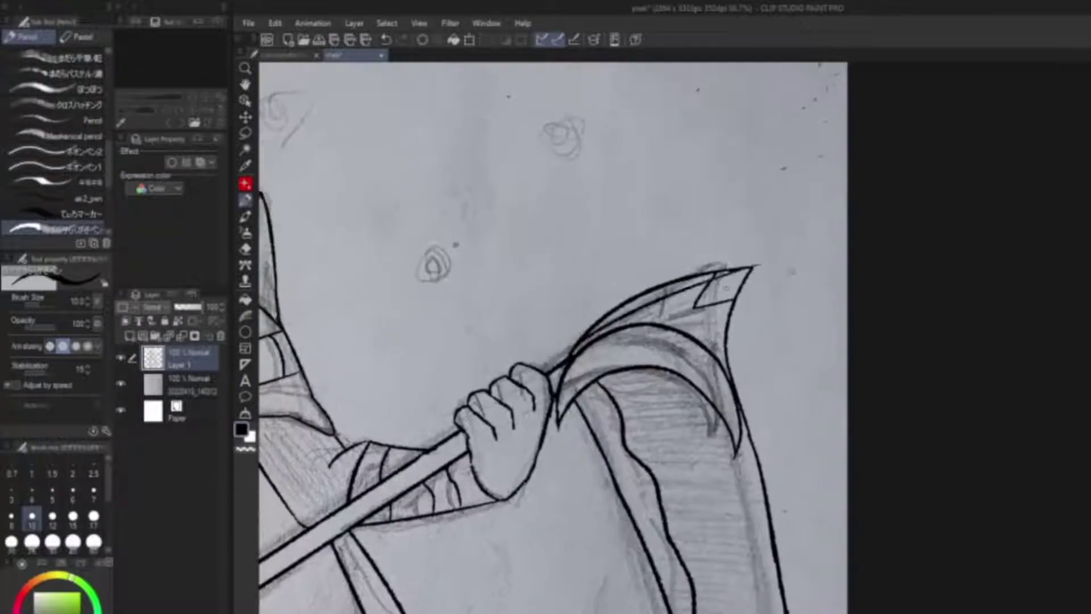
pyautogui.moveTo(758, 426); pyautogui.dragTo(750, 540)
pyautogui.hotkey('ctrl', 'z')
# Extend the scythe head's upper spike outward with two longer curves and erase the old tip and overshooting ends
pyautogui.moveTo(730, 378); pyautogui.dragTo(796, 240)
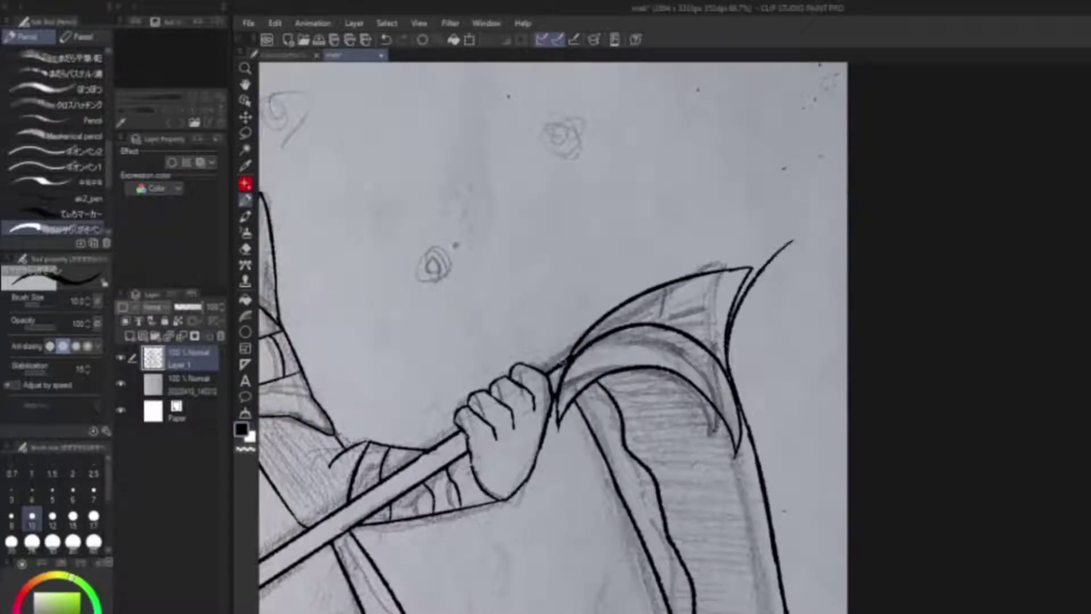
pyautogui.moveTo(569, 357); pyautogui.dragTo(840, 238)
pyautogui.press('e')
pyautogui.click(798, 242)
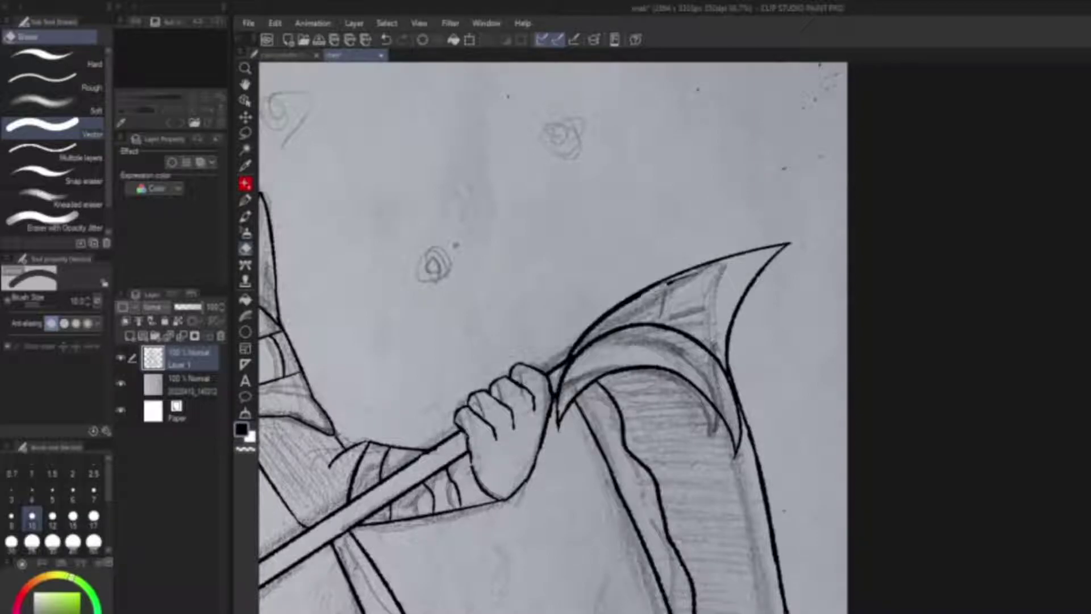
# Ink the short notch lines inside the tip of the scythe head's extended spike
pyautogui.press('p')
pyautogui.moveTo(727, 261); pyautogui.dragTo(752, 277)
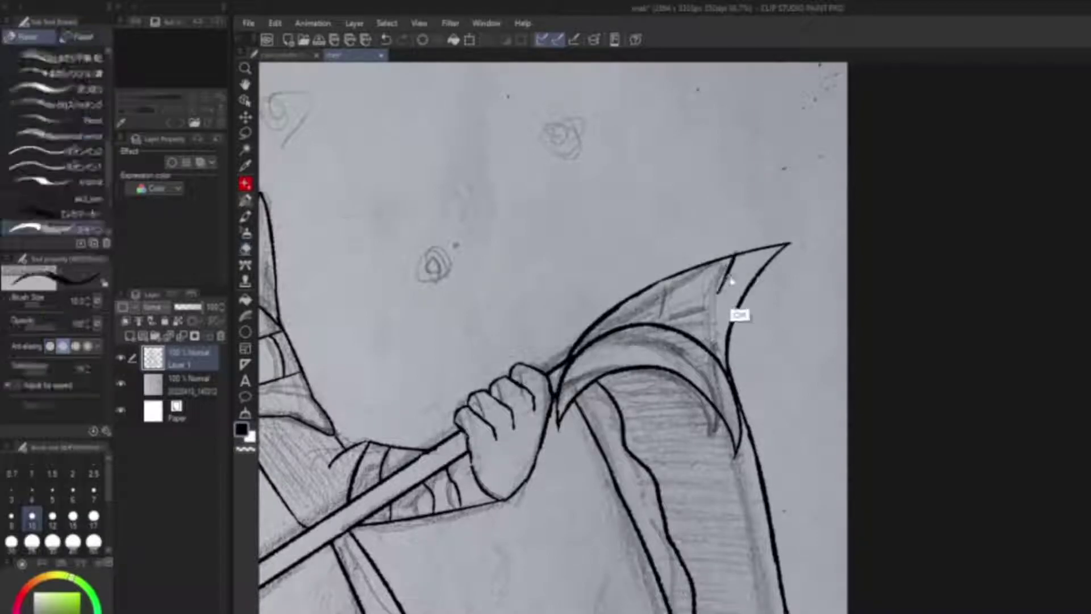
pyautogui.moveTo(739, 316); pyautogui.dragTo(720, 311)
# Ink the round orb at the shaft's lower end, redoing it until it fits, and erase the cloak line crossing it
pyautogui.scroll(-5, 543, 335)
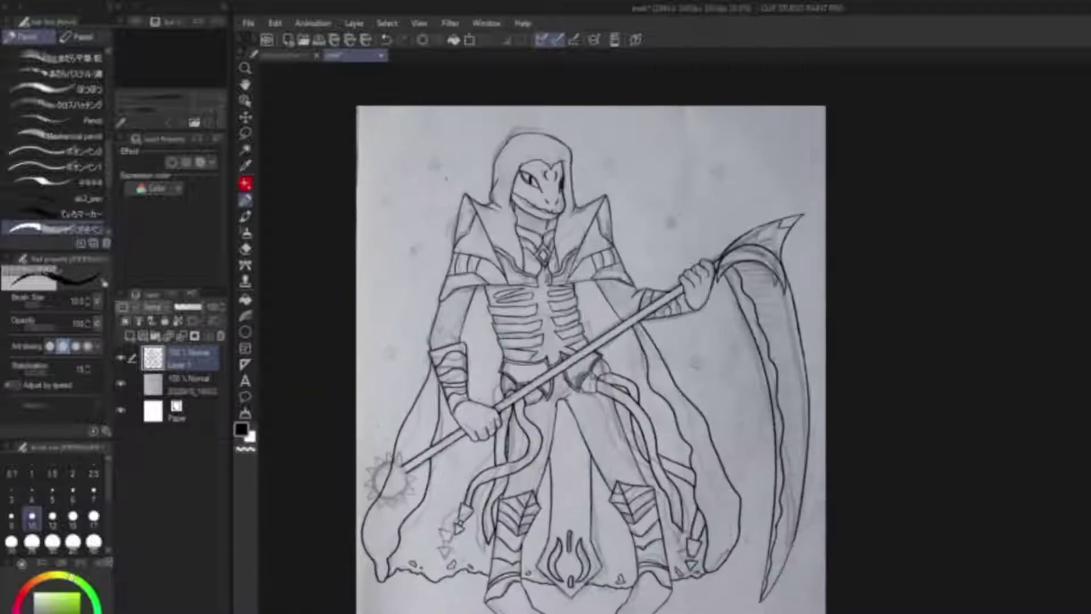
pyautogui.scroll(5, 625, 341)
pyautogui.hotkey('ctrl', 'z')
pyautogui.moveTo(511, 418); pyautogui.dragTo(534, 477)
pyautogui.hotkey('ctrl', 'z')
pyautogui.hotkey('ctrl', 'z')
pyautogui.moveTo(512, 418)
pyautogui.mouseDown()
pyautogui.moveTo(535, 477)
pyautogui.moveTo(466, 483)
pyautogui.moveTo(483, 480)
pyautogui.mouseUp()
pyautogui.hotkey('ctrl', 'z')
pyautogui.hotkey('ctrl', 'z')
pyautogui.scroll(2, 489, 443)
pyautogui.hotkey('ctrl', 'z')
pyautogui.moveTo(514, 412)
pyautogui.mouseDown()
pyautogui.moveTo(554, 454)
pyautogui.moveTo(471, 488)
pyautogui.mouseUp()
pyautogui.moveTo(500, 498); pyautogui.dragTo(550, 446)
pyautogui.scroll(3, 511, 449)
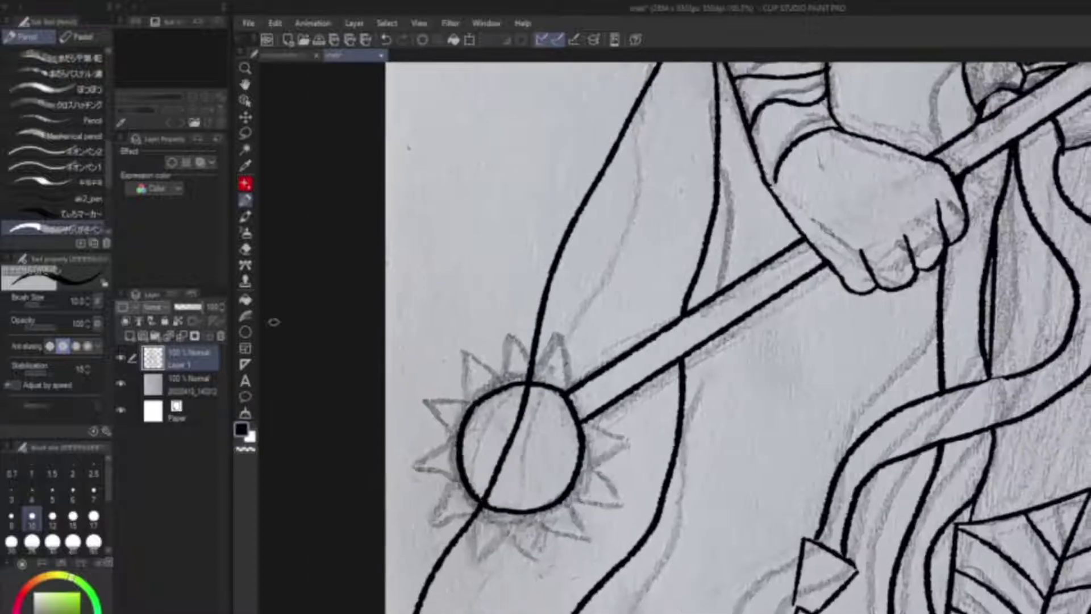
pyautogui.press('e')
pyautogui.moveTo(485, 480); pyautogui.dragTo(529, 385)
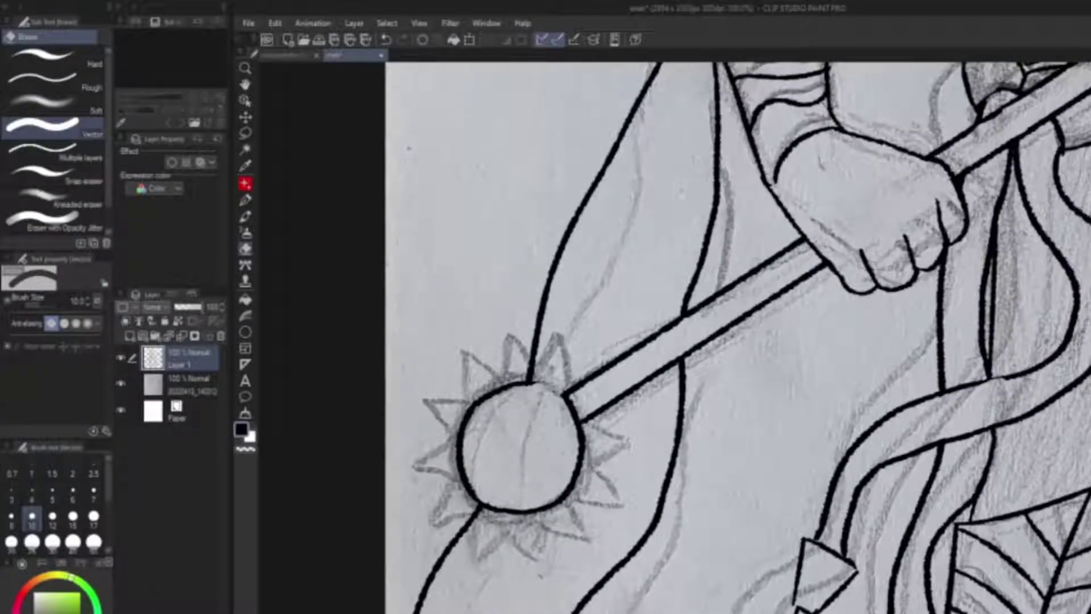
# Ink the ring of triangular spikes around the orb, redoing the ones that are uneven
pyautogui.press('p')
pyautogui.moveTo(528, 383)
pyautogui.mouseDown()
pyautogui.moveTo(556, 410)
pyautogui.moveTo(585, 378)
pyautogui.moveTo(556, 410)
pyautogui.mouseUp()
pyautogui.moveTo(536, 372)
pyautogui.mouseDown()
pyautogui.moveTo(553, 407)
pyautogui.moveTo(522, 406)
pyautogui.moveTo(517, 419)
pyautogui.moveTo(564, 409)
pyautogui.moveTo(540, 436)
pyautogui.moveTo(539, 476)
pyautogui.moveTo(507, 519)
pyautogui.moveTo(558, 516)
pyautogui.moveTo(516, 520)
pyautogui.moveTo(556, 531)
pyautogui.mouseUp()
pyautogui.hotkey('ctrl', 'z')
pyautogui.hotkey('ctrl', 'z')
pyautogui.hotkey('ctrl', 'z')
pyautogui.moveTo(553, 494)
pyautogui.mouseDown()
pyautogui.moveTo(594, 507)
pyautogui.moveTo(557, 532)
pyautogui.moveTo(598, 503)
pyautogui.mouseUp()
pyautogui.hotkey('ctrl', 'z')
pyautogui.hotkey('ctrl', 'z')
pyautogui.moveTo(598, 504)
pyautogui.mouseDown()
pyautogui.moveTo(631, 525)
pyautogui.moveTo(642, 484)
pyautogui.mouseUp()
pyautogui.moveTo(658, 408)
pyautogui.mouseDown()
pyautogui.moveTo(695, 423)
pyautogui.moveTo(661, 449)
pyautogui.moveTo(695, 492)
pyautogui.mouseUp()
pyautogui.hotkey('ctrl', 'z')
pyautogui.moveTo(695, 492); pyautogui.dragTo(645, 487)
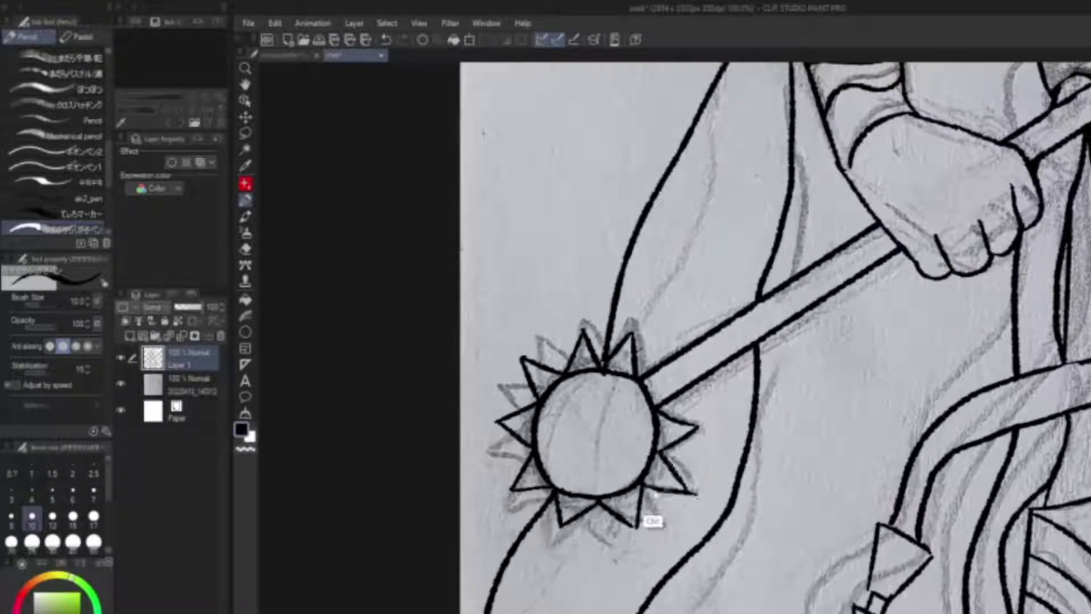
# Trim the cloak line where it meets the orb's spikes and hide the scanned sketch layer
pyautogui.click(246, 299)
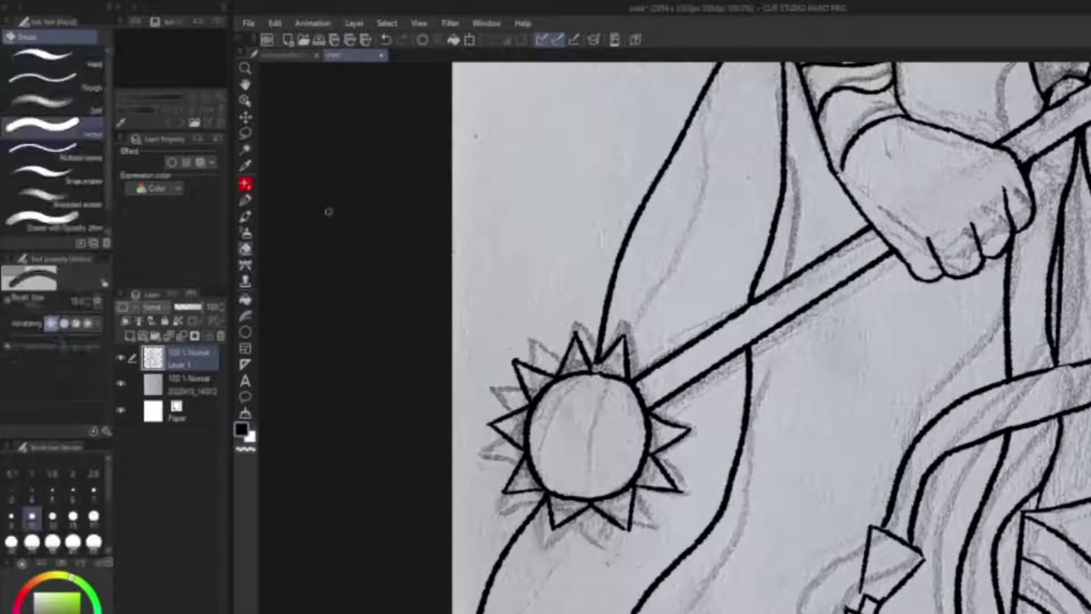
pyautogui.press('p')
pyautogui.scroll(-5, 453, 469)
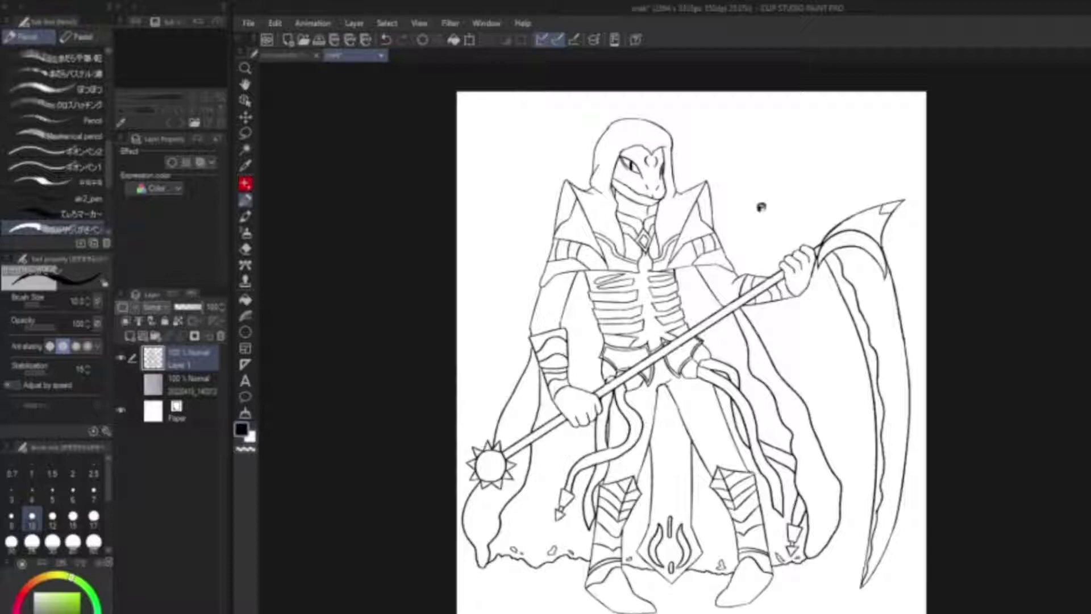
# Scatter small scribbled stars in the background around the figure with the Mechanical pencil at size 40
pyautogui.click(62, 136)
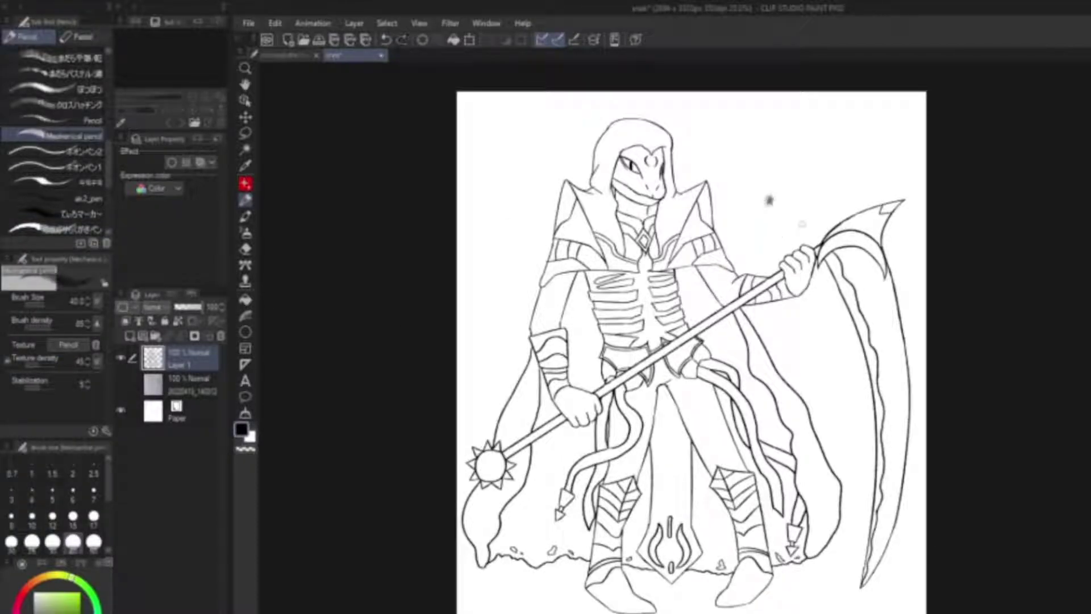
pyautogui.hotkey('ctrl', 'z')
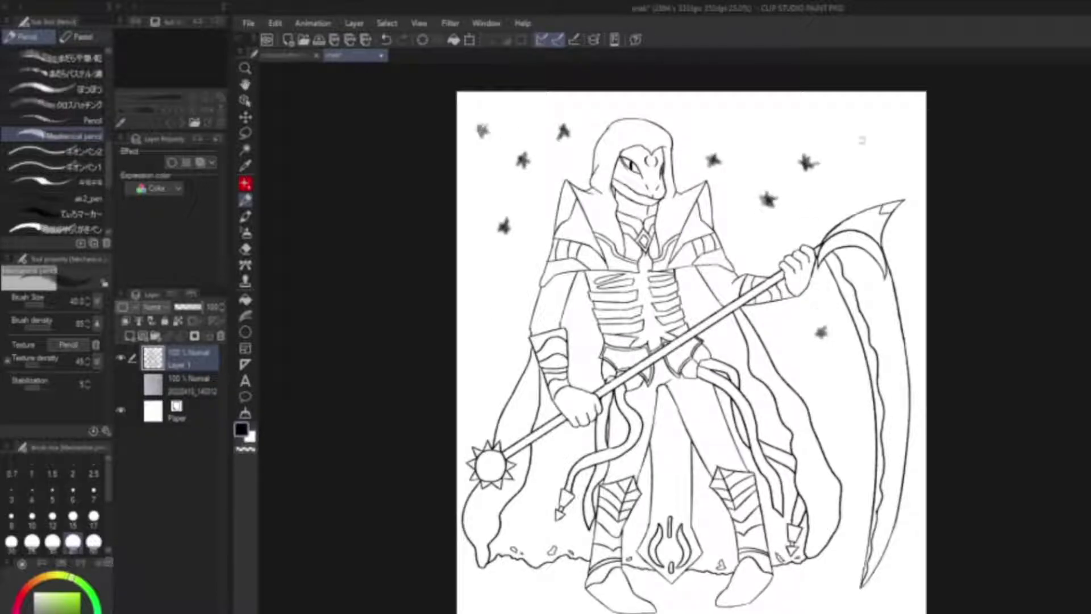
pyautogui.hotkey('ctrl', 'z')
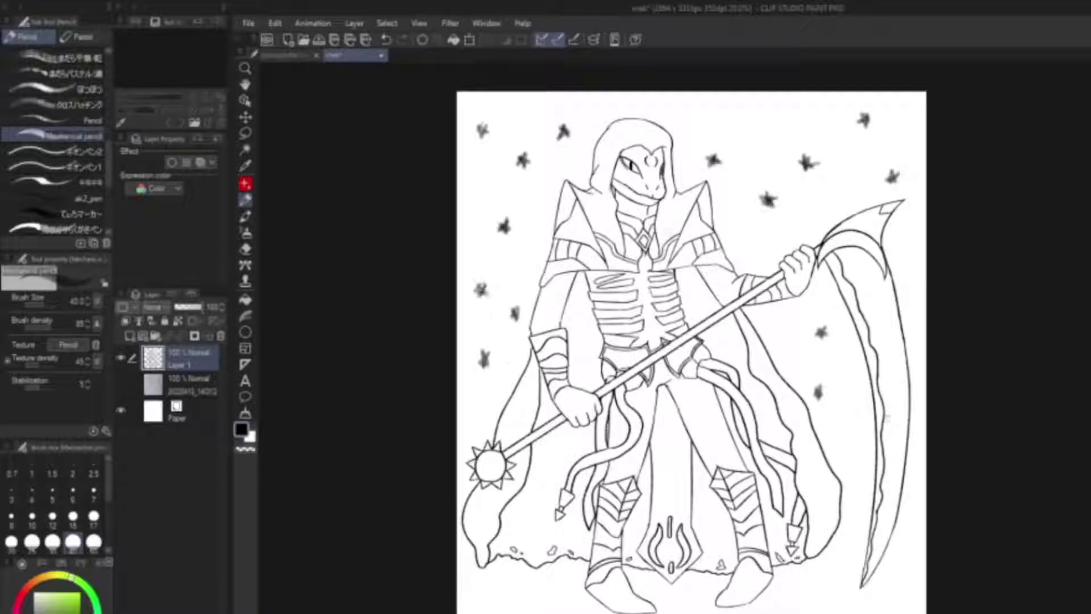
# Undo the background stars one by one and try scattering small dots around the figure instead
pyautogui.hotkey('ctrl', 'z')
pyautogui.hotkey('ctrl', 'z')
pyautogui.hotkey('ctrl', 'z')
pyautogui.hotkey('ctrl', 'z')
pyautogui.hotkey('ctrl', 'z')
pyautogui.hotkey('ctrl', 'z')
pyautogui.hotkey('ctrl', 'z')
pyautogui.hotkey('ctrl', 'z')
pyautogui.hotkey('ctrl', 'z')
pyautogui.hotkey('ctrl', 'z')
pyautogui.hotkey('ctrl', 'z')
pyautogui.hotkey('ctrl', 'z')
pyautogui.hotkey('ctrl', 'z')
pyautogui.hotkey('ctrl', 'z')
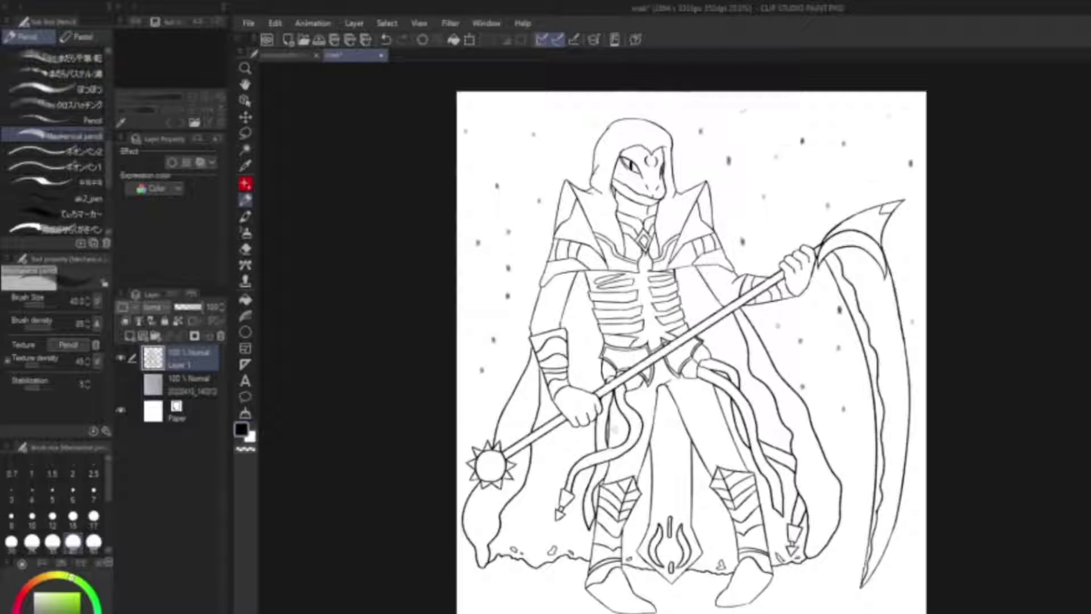
# Remove the background dots, add a new layer directly beneath Layer 1, and reselect Layer 1 with the Vector eraser
pyautogui.hscroll(1, 676, 347)
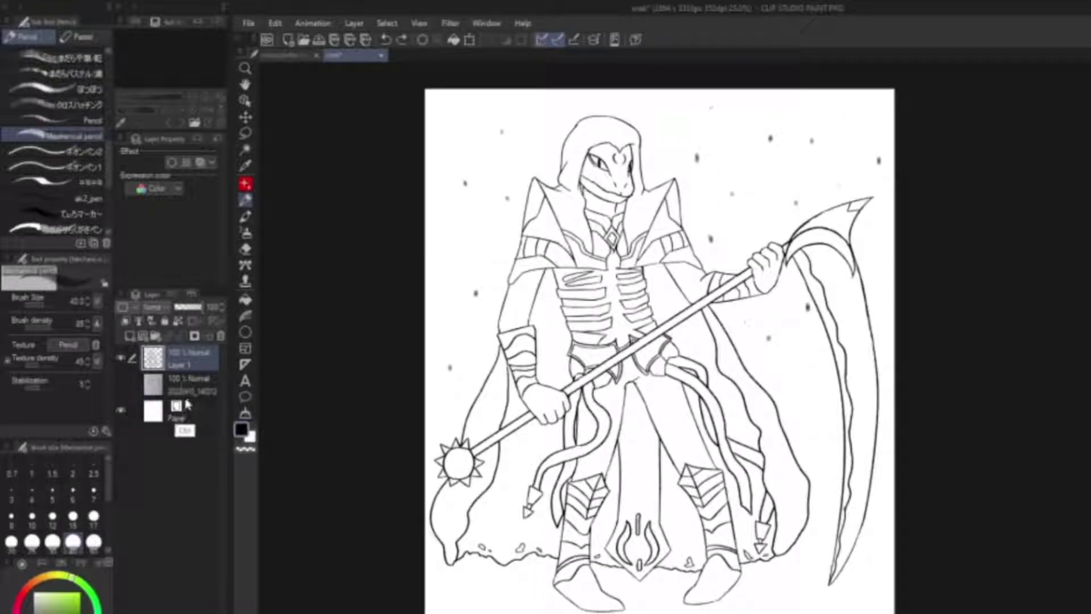
pyautogui.hotkey('ctrl', 'z')
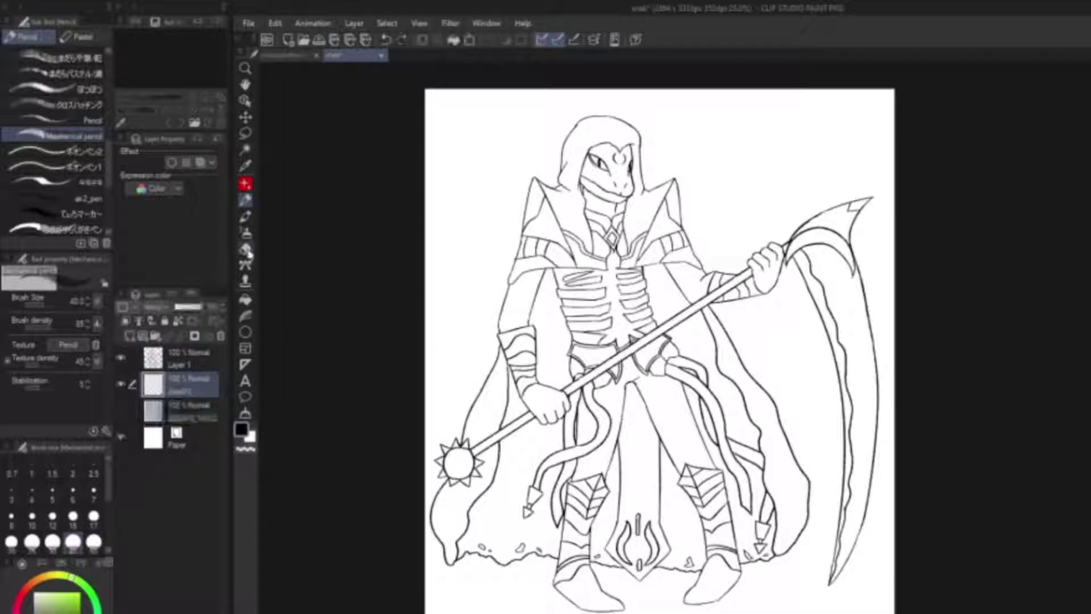
pyautogui.click(245, 250)
pyautogui.scroll(3, 659, 341)
pyautogui.click(178, 358)
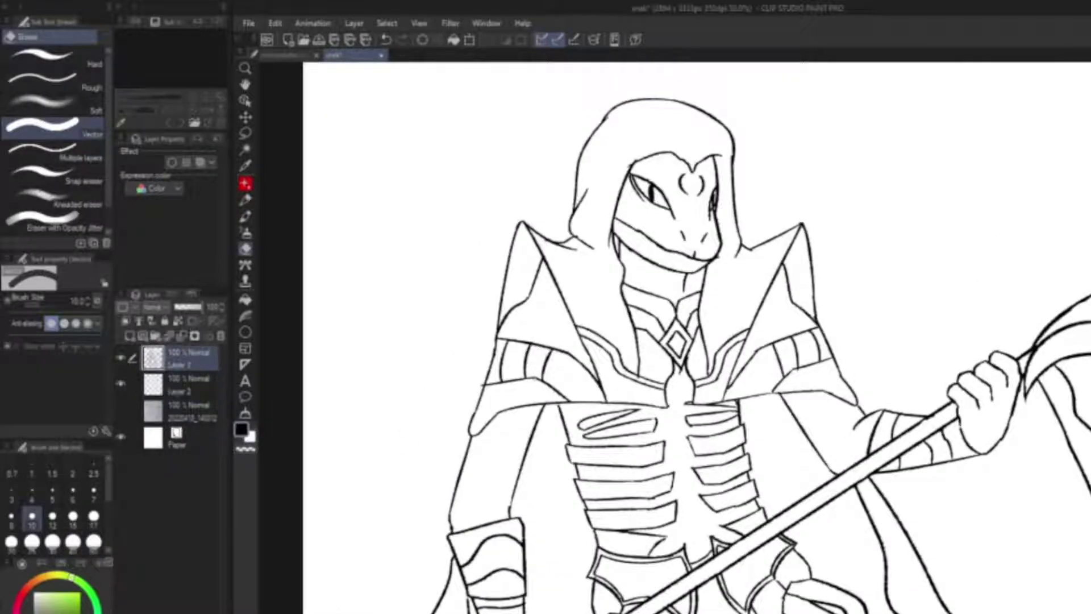
# Examine the line art of the face, hood, cape and chest up close for gaps and stray lines
pyautogui.scroll(2, 512, 381)
pyautogui.scroll(-2, 438, 499)
pyautogui.scroll(3, 676, 341)
pyautogui.moveTo(736, 363); pyautogui.dragTo(624, 307)
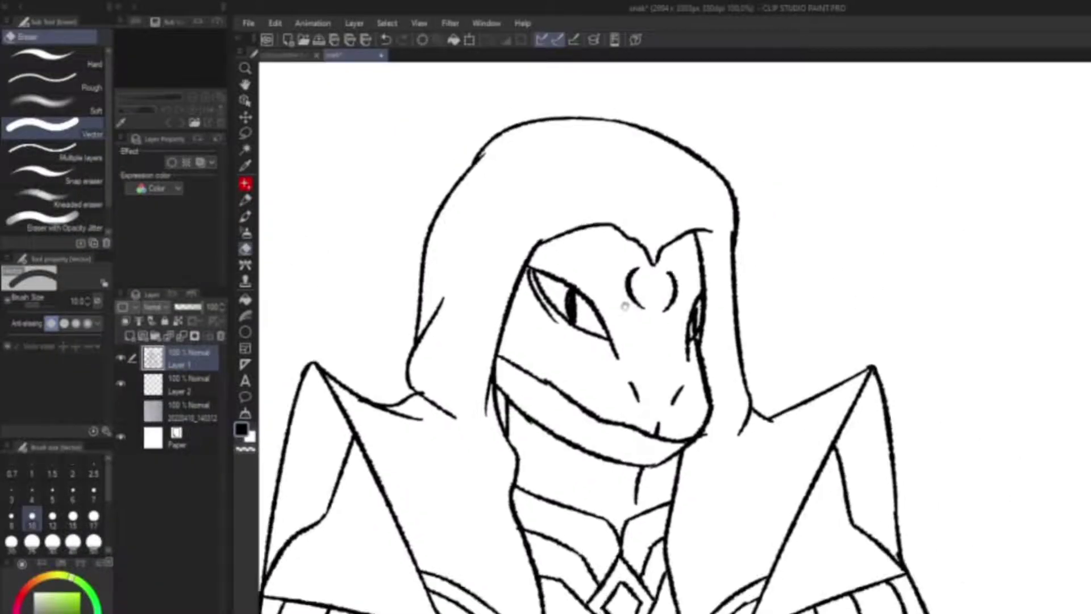
pyautogui.scroll(-2, 705, 441)
pyautogui.moveTo(748, 499); pyautogui.dragTo(606, 455)
pyautogui.scroll(2, 605, 455)
pyautogui.moveTo(851, 418)
pyautogui.mouseDown()
pyautogui.moveTo(910, 410)
pyautogui.moveTo(1019, 358)
pyautogui.mouseUp()
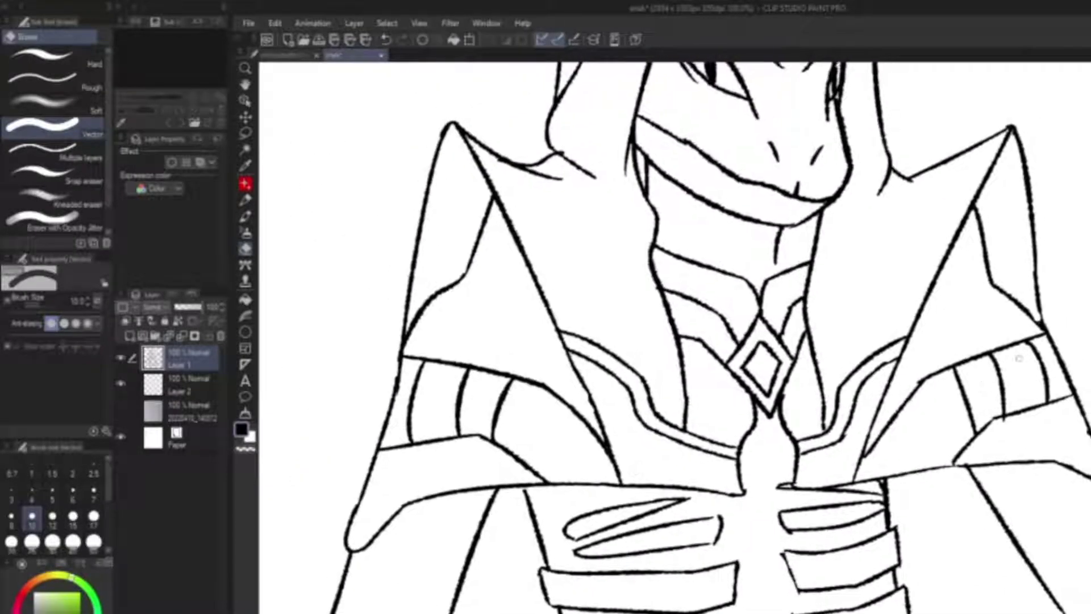
pyautogui.moveTo(486, 321)
pyautogui.mouseDown()
pyautogui.moveTo(296, 299)
pyautogui.moveTo(339, 225)
pyautogui.mouseUp()
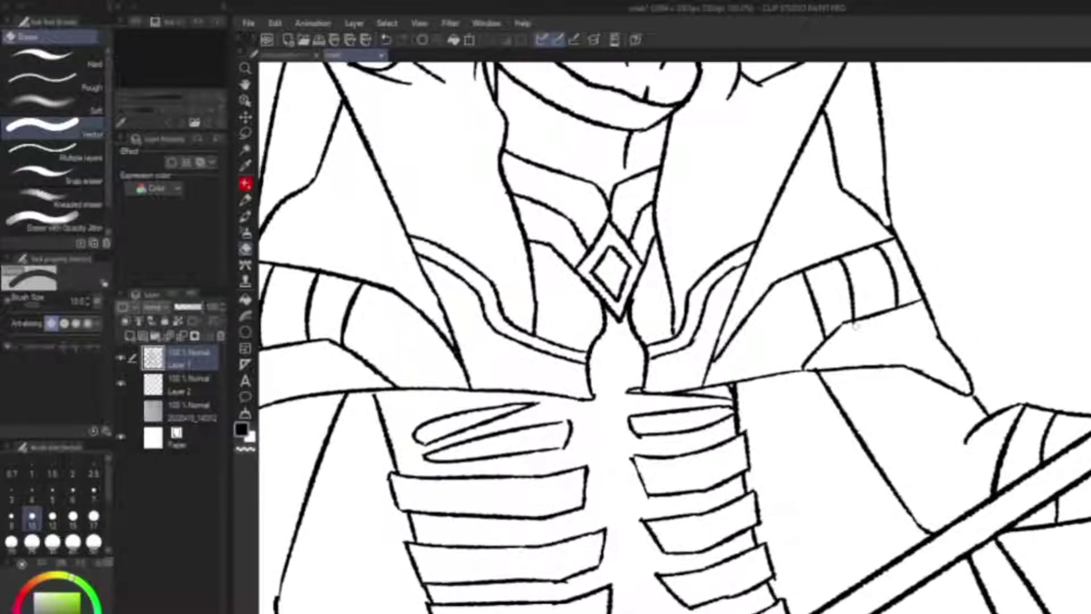
pyautogui.moveTo(851, 330)
pyautogui.mouseDown()
pyautogui.moveTo(848, 316)
pyautogui.moveTo(741, 383)
pyautogui.moveTo(750, 472)
pyautogui.moveTo(724, 335)
pyautogui.moveTo(516, 426)
pyautogui.moveTo(253, 201)
pyautogui.mouseUp()
# Try a stroke with a different pencil brush on the torso line art
pyautogui.click(250, 201)
pyautogui.click(78, 181)
pyautogui.moveTo(498, 300); pyautogui.dragTo(526, 361)
pyautogui.hotkey('ctrl', 'z')
pyautogui.click(54, 211)
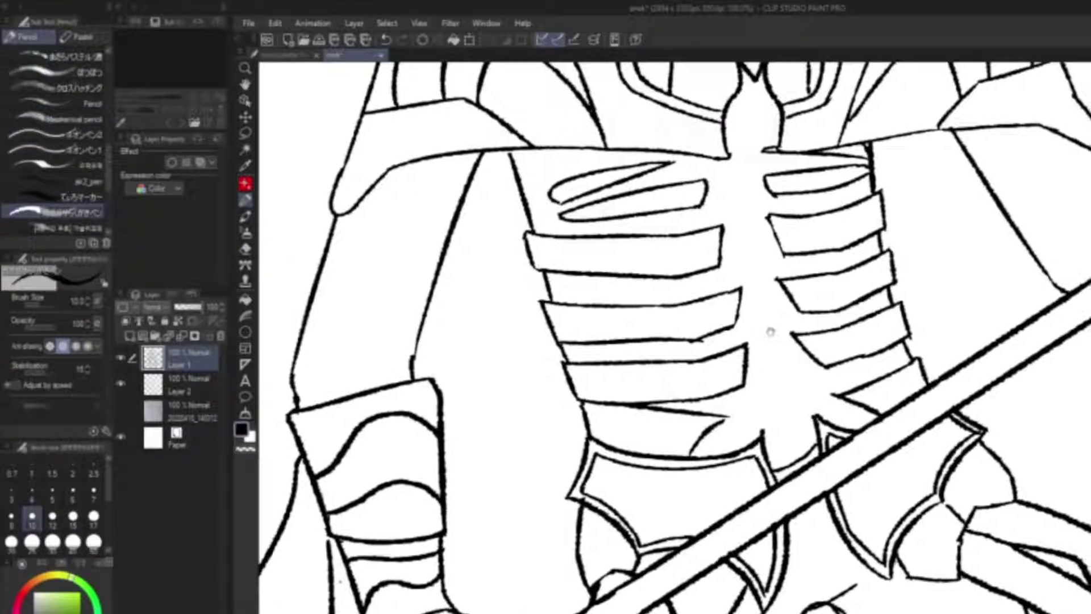
pyautogui.moveTo(774, 324); pyautogui.dragTo(743, 330)
pyautogui.press('e')
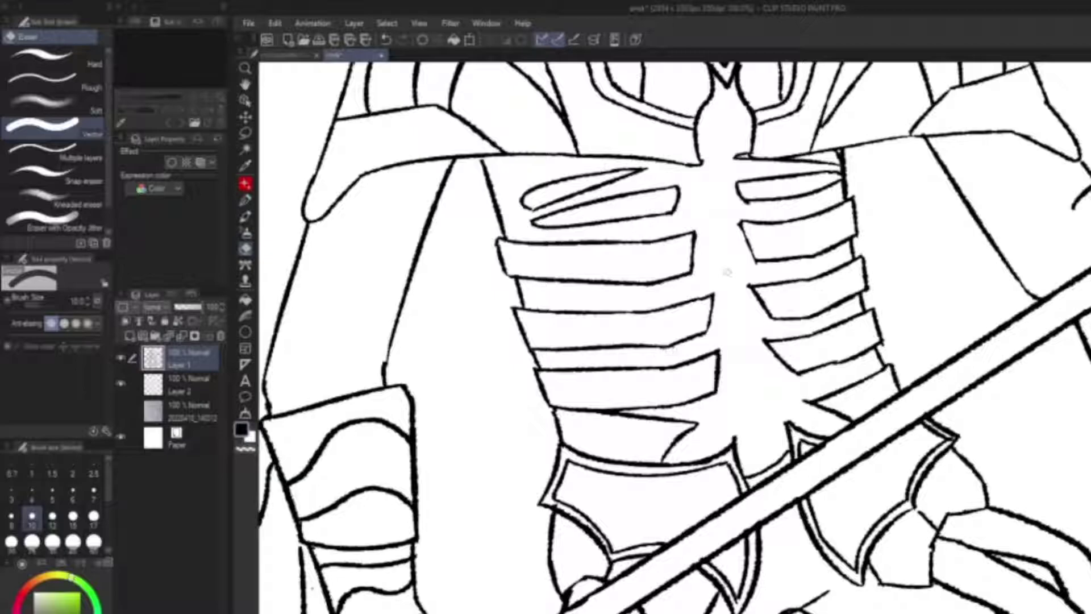
# On Layer 2, auto-select the background with Refer other layers, invert the selection to the figure, and pick an olive green
pyautogui.scroll(-10, 728, 273)
pyautogui.scroll(-5, 727, 273)
pyautogui.scroll(2, 325, 596)
pyautogui.scroll(-2, 273, 455)
pyautogui.click(189, 380)
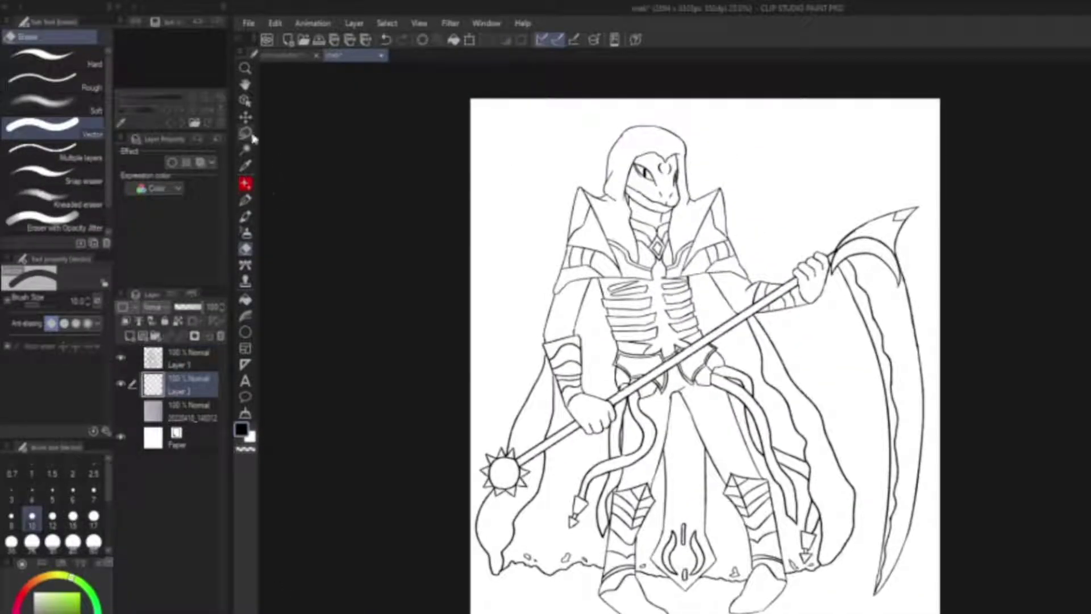
pyautogui.click(245, 149)
pyautogui.click(515, 205)
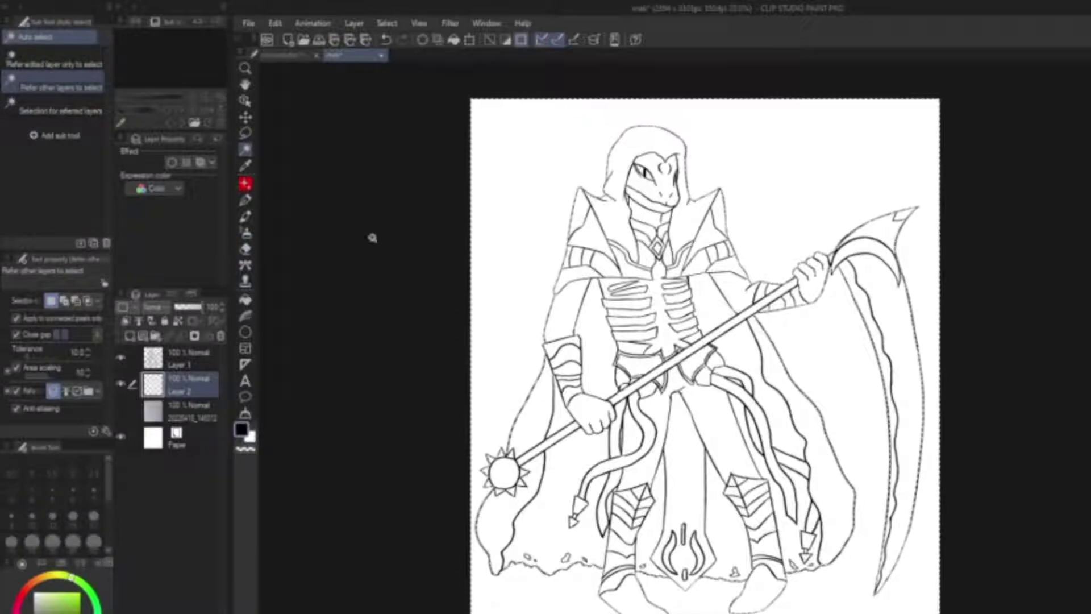
pyautogui.hotkey('ctrl', 'shift', 'i')
pyautogui.click(57, 601)
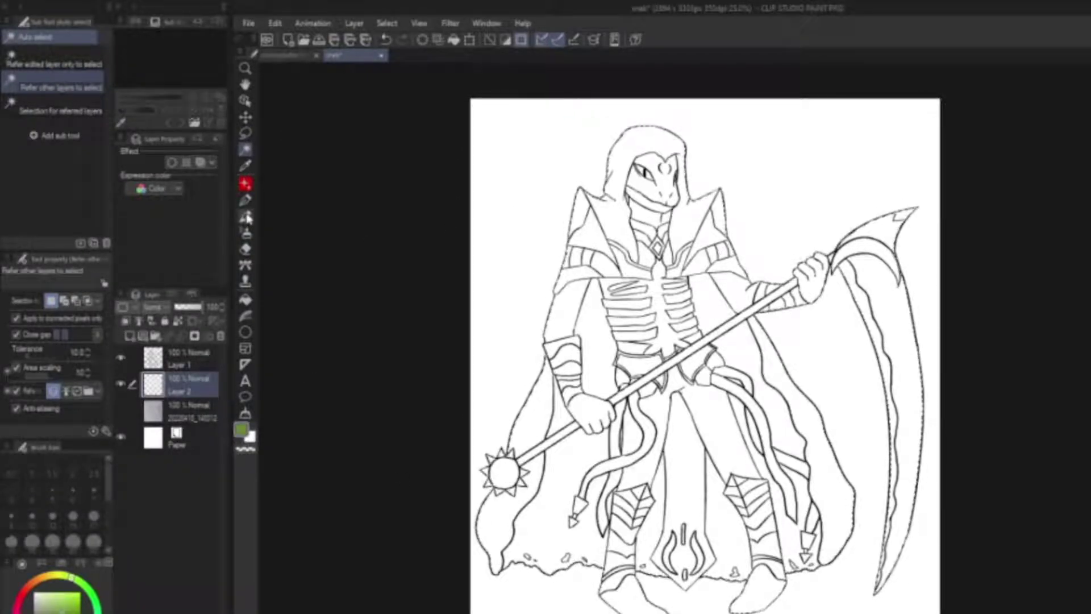
# Fill the selected figure on Layer 2 with olive green using the pencil brush at size 300, and clear the selection
pyautogui.click(246, 200)
pyautogui.scroll(-1, 111, 510)
pyautogui.click(94, 538)
pyautogui.moveTo(512, 546)
pyautogui.mouseDown()
pyautogui.moveTo(636, 148)
pyautogui.moveTo(654, 591)
pyautogui.moveTo(884, 537)
pyautogui.moveTo(892, 216)
pyautogui.moveTo(677, 159)
pyautogui.moveTo(738, 398)
pyautogui.moveTo(779, 358)
pyautogui.moveTo(659, 520)
pyautogui.mouseUp()
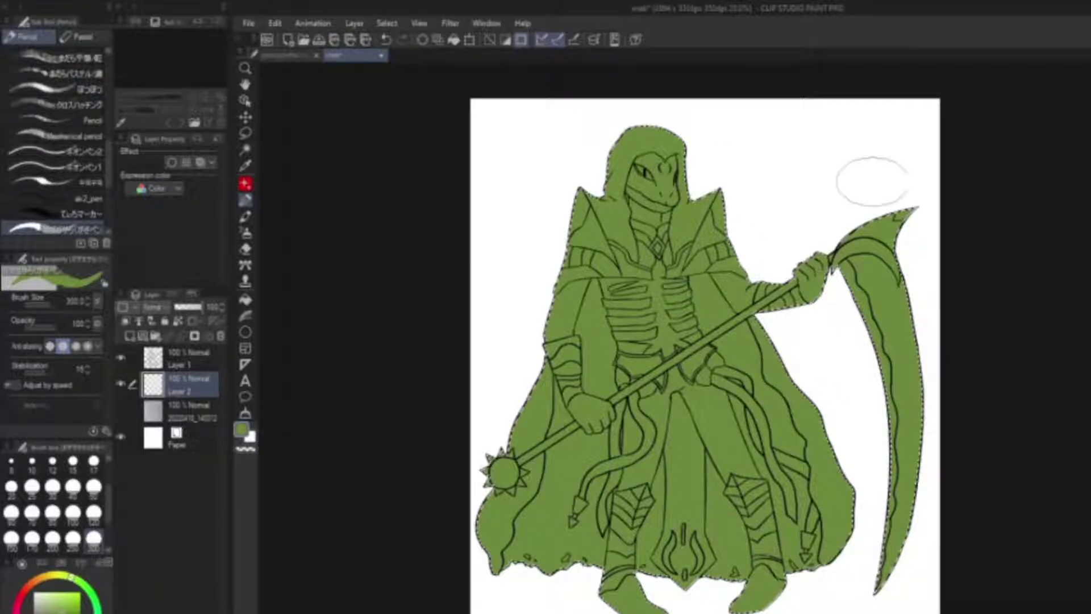
pyautogui.hotkey('ctrl', 'd')
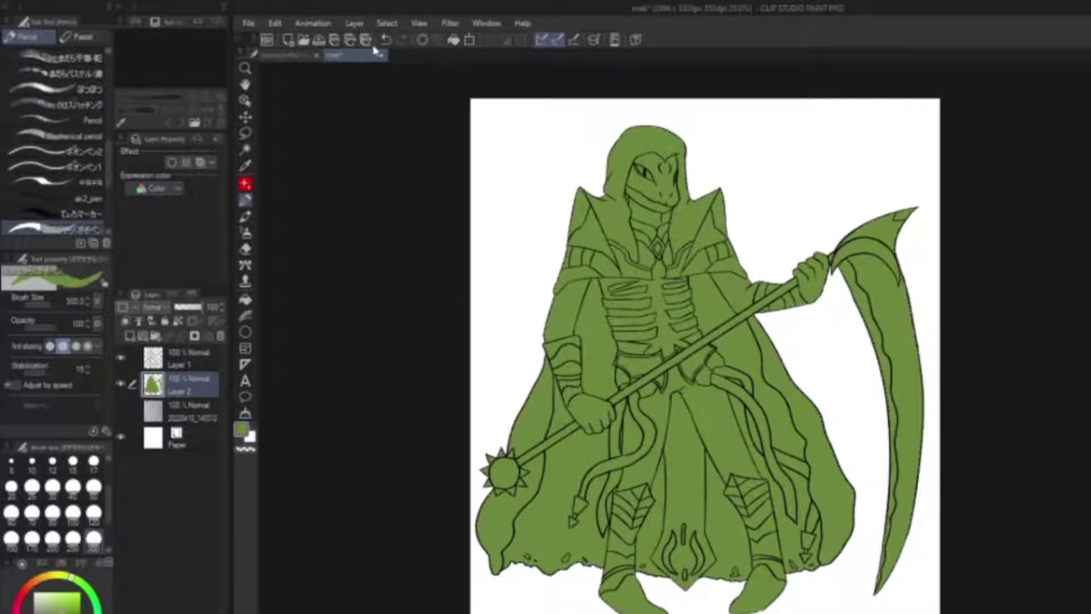
# Erase the green inside the small holes along the cape's ragged hem with the Vector eraser at size 10
pyautogui.scroll(-1, 317, 312)
pyautogui.press('e')
pyautogui.scroll(3, 462, 599)
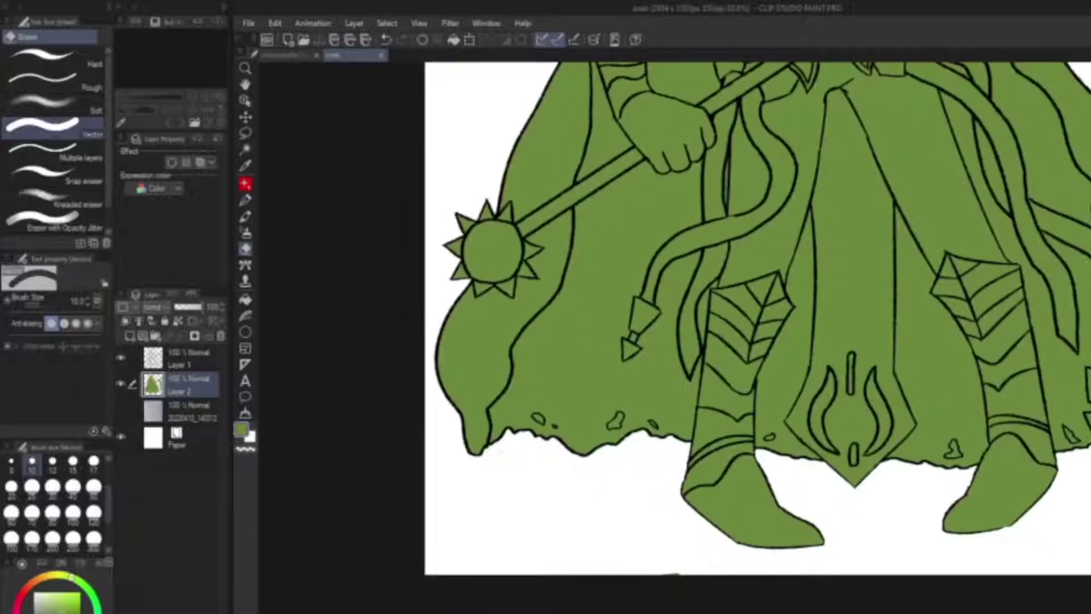
pyautogui.scroll(3, 584, 413)
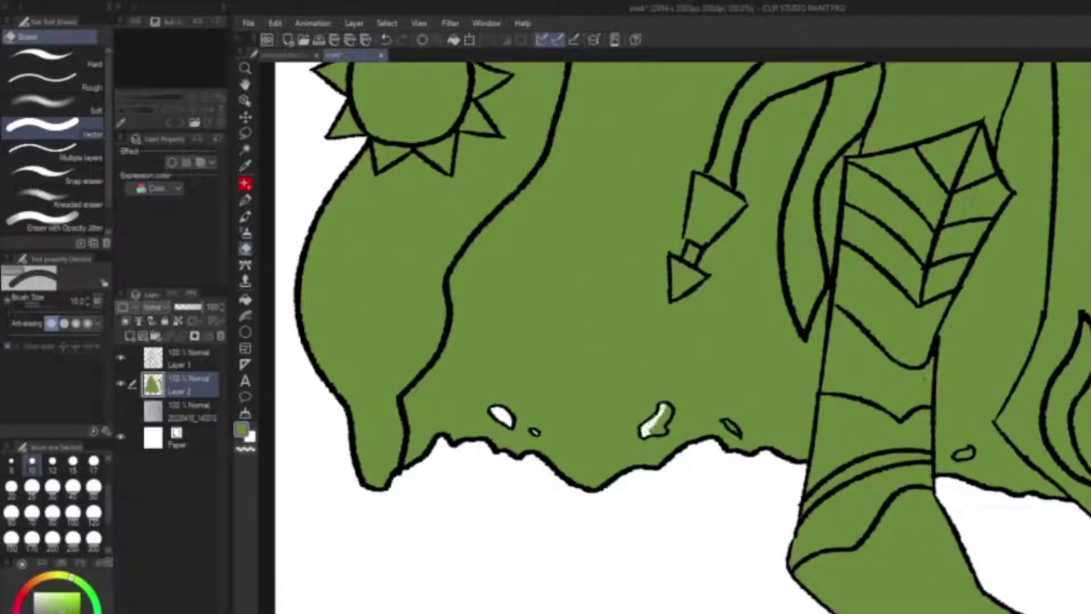
pyautogui.hscroll(10, 674, 336)
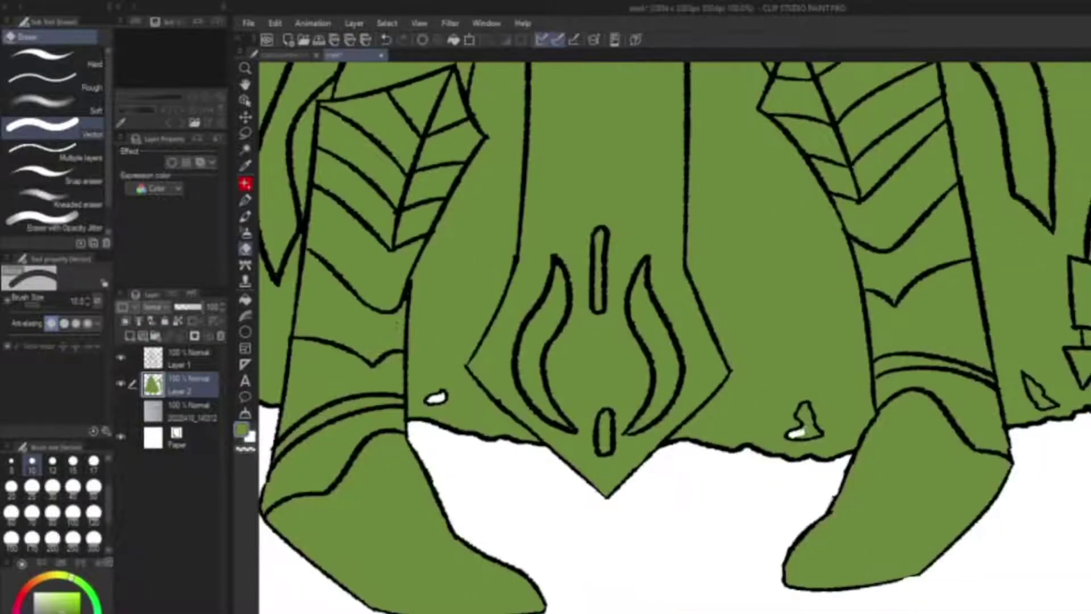
pyautogui.hscroll(5, 675, 336)
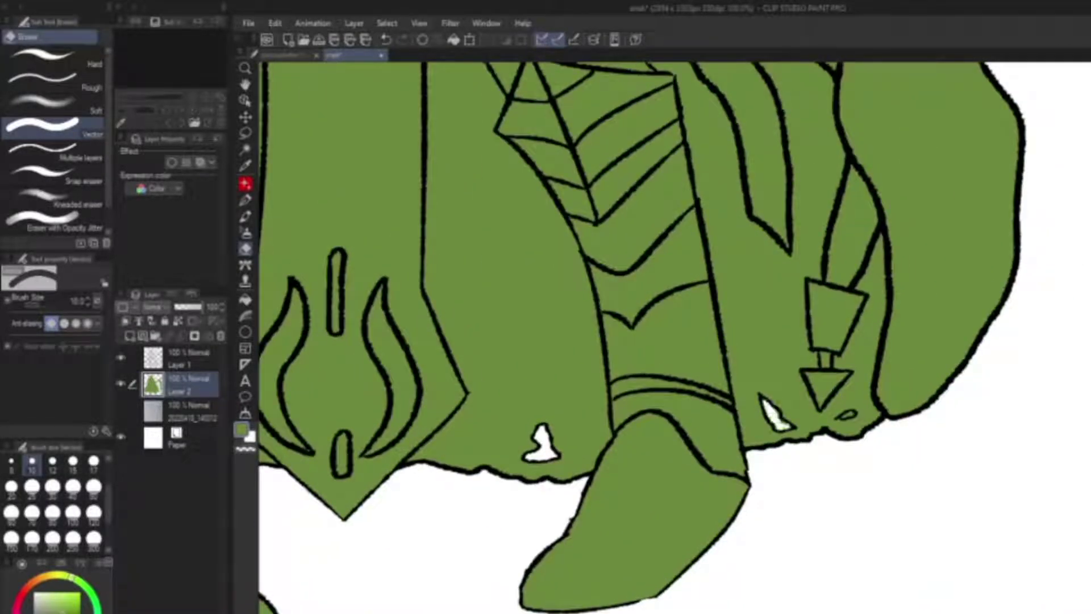
pyautogui.scroll(-6, 674, 336)
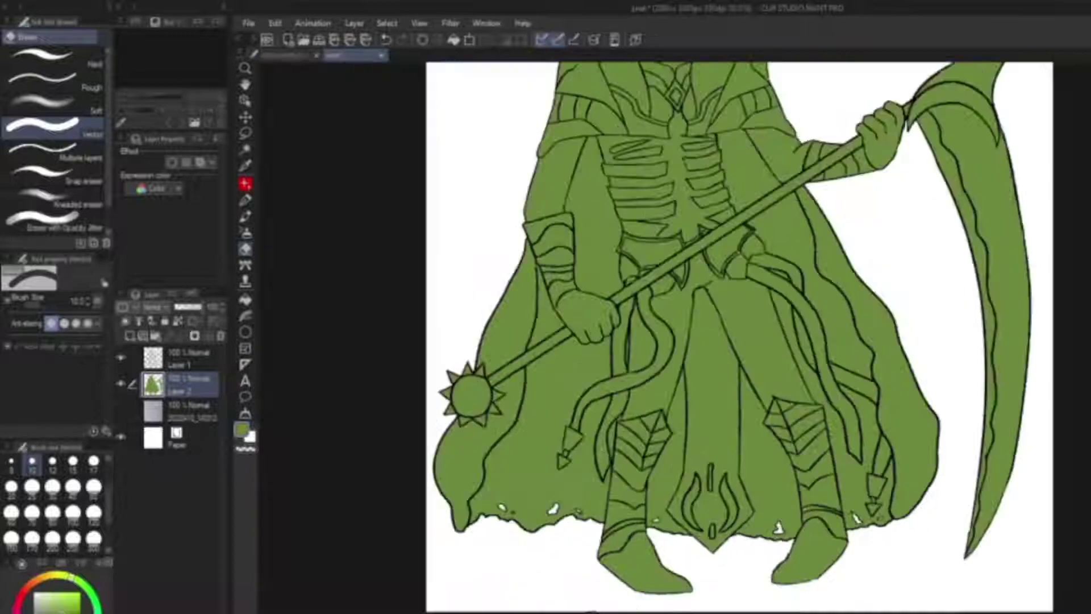
# Lock Layer 2's transparent pixels and paint the face and hands a brighter green with the pencil brush at size 40
pyautogui.scroll(-3, 350, 574)
pyautogui.scroll(2, 350, 574)
pyautogui.scroll(-1, 335, 572)
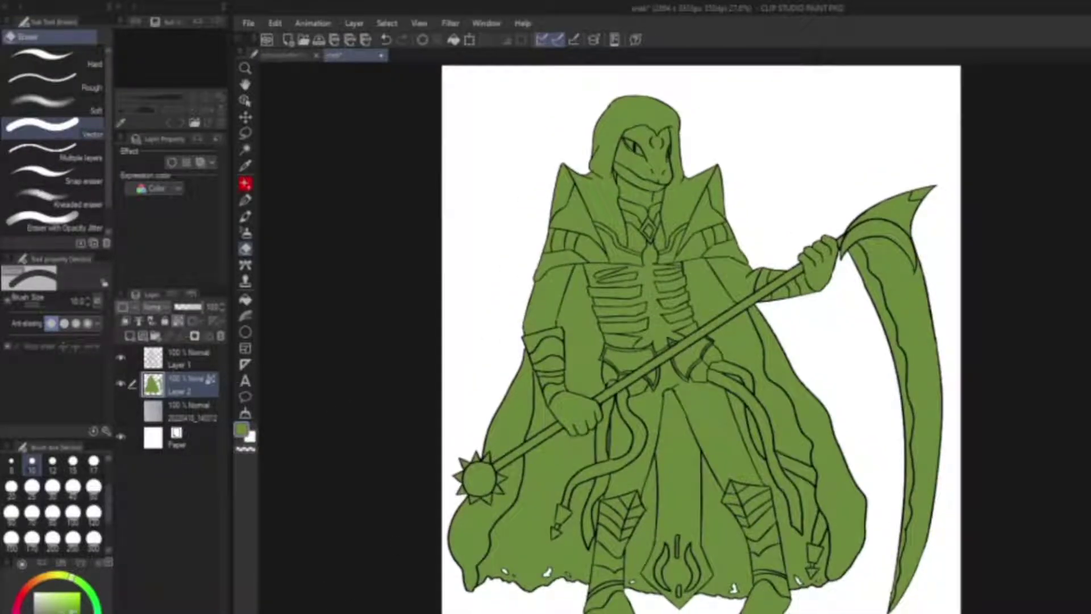
pyautogui.press('p')
pyautogui.click(73, 487)
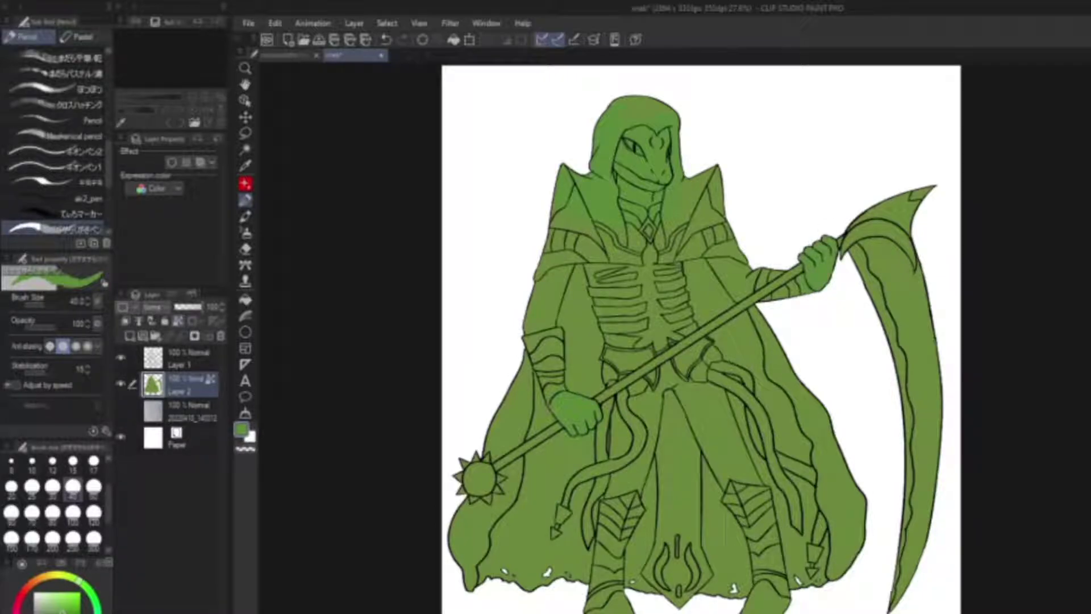
# Paint the neck and the torso around the ribs dark charcoal
pyautogui.press('c')
pyautogui.hotkey('ctrl', 'z')
pyautogui.moveTo(623, 173)
pyautogui.mouseDown()
pyautogui.moveTo(631, 196)
pyautogui.moveTo(665, 196)
pyautogui.mouseUp()
pyautogui.moveTo(651, 241)
pyautogui.mouseDown()
pyautogui.moveTo(649, 270)
pyautogui.moveTo(584, 267)
pyautogui.moveTo(606, 332)
pyautogui.moveTo(637, 338)
pyautogui.moveTo(621, 321)
pyautogui.moveTo(642, 333)
pyautogui.moveTo(622, 304)
pyautogui.moveTo(664, 292)
pyautogui.moveTo(659, 271)
pyautogui.moveTo(690, 322)
pyautogui.moveTo(679, 310)
pyautogui.moveTo(615, 332)
pyautogui.moveTo(681, 341)
pyautogui.moveTo(679, 304)
pyautogui.mouseUp()
pyautogui.moveTo(668, 321)
pyautogui.mouseDown()
pyautogui.moveTo(695, 297)
pyautogui.moveTo(655, 298)
pyautogui.mouseUp()
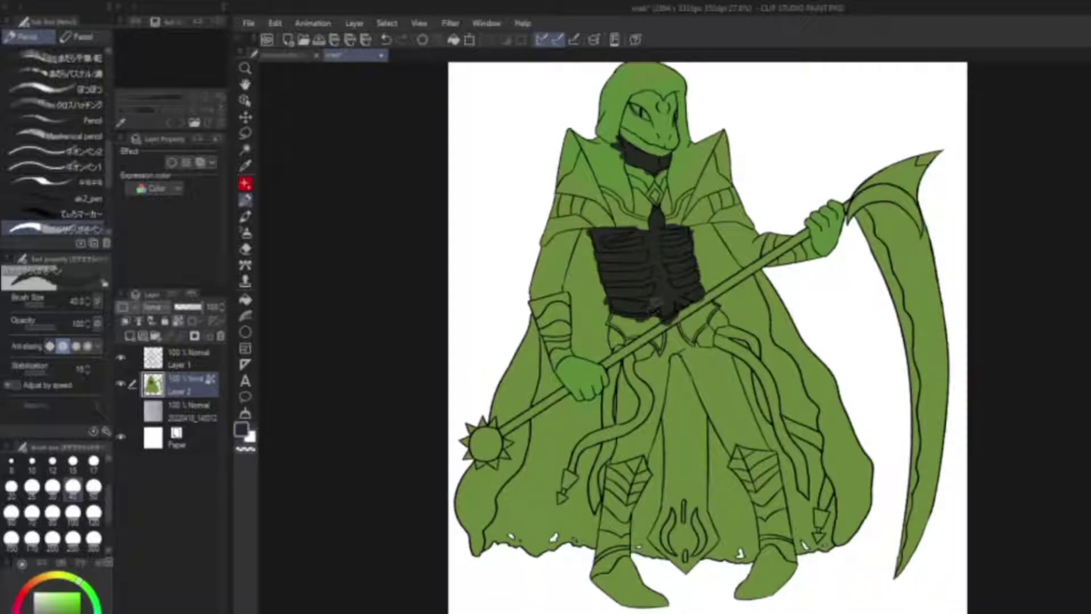
# Paint the hips, thighs and the winding straps with their pointed ends dark charcoal
pyautogui.moveTo(625, 228); pyautogui.dragTo(697, 284)
pyautogui.moveTo(705, 341); pyautogui.dragTo(702, 313)
pyautogui.moveTo(614, 431)
pyautogui.mouseDown()
pyautogui.moveTo(623, 341)
pyautogui.moveTo(639, 381)
pyautogui.moveTo(665, 309)
pyautogui.moveTo(727, 420)
pyautogui.moveTo(764, 420)
pyautogui.moveTo(699, 318)
pyautogui.moveTo(642, 432)
pyautogui.moveTo(637, 398)
pyautogui.moveTo(665, 341)
pyautogui.moveTo(653, 359)
pyautogui.moveTo(623, 341)
pyautogui.moveTo(654, 318)
pyautogui.moveTo(562, 488)
pyautogui.moveTo(596, 503)
pyautogui.moveTo(599, 440)
pyautogui.mouseUp()
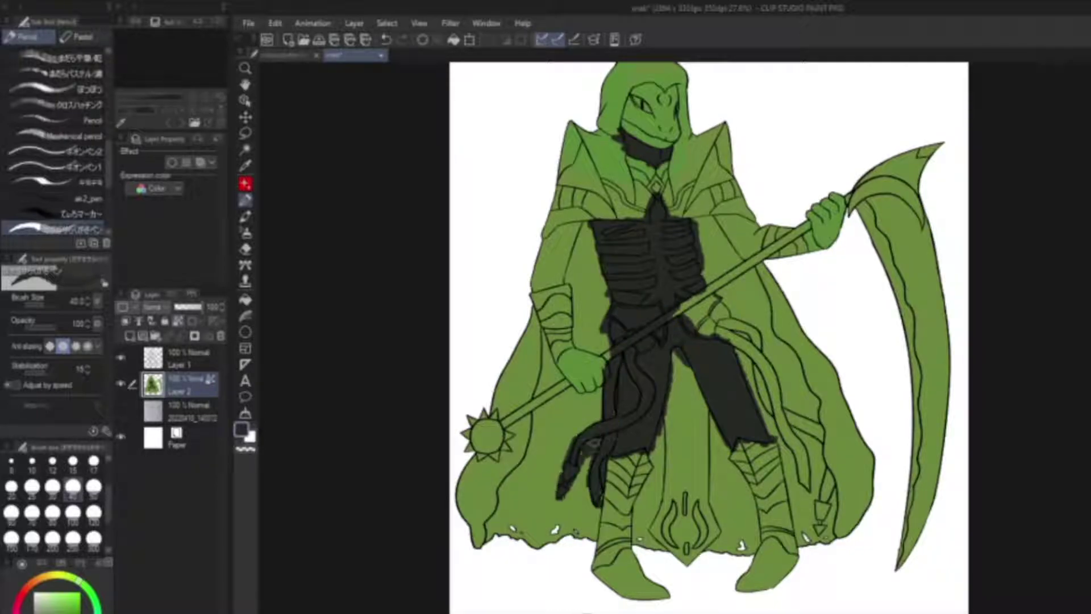
pyautogui.moveTo(805, 488)
pyautogui.mouseDown()
pyautogui.moveTo(794, 427)
pyautogui.moveTo(685, 310)
pyautogui.moveTo(693, 295)
pyautogui.moveTo(761, 355)
pyautogui.moveTo(787, 418)
pyautogui.moveTo(827, 435)
pyautogui.moveTo(818, 534)
pyautogui.moveTo(832, 472)
pyautogui.mouseUp()
# Paint the ribs on both sides of the torso pale green
pyautogui.moveTo(645, 279)
pyautogui.mouseDown()
pyautogui.moveTo(671, 322)
pyautogui.moveTo(653, 324)
pyautogui.moveTo(679, 323)
pyautogui.mouseUp()
pyautogui.scroll(-1, 637, 388)
pyautogui.keyDown('alt'); pyautogui.click(637, 389); pyautogui.keyUp('alt')
pyautogui.hotkey('ctrl', 'z')
pyautogui.moveTo(625, 307); pyautogui.dragTo(679, 306)
pyautogui.moveTo(620, 290); pyautogui.dragTo(721, 298)
pyautogui.moveTo(632, 339); pyautogui.dragTo(673, 336)
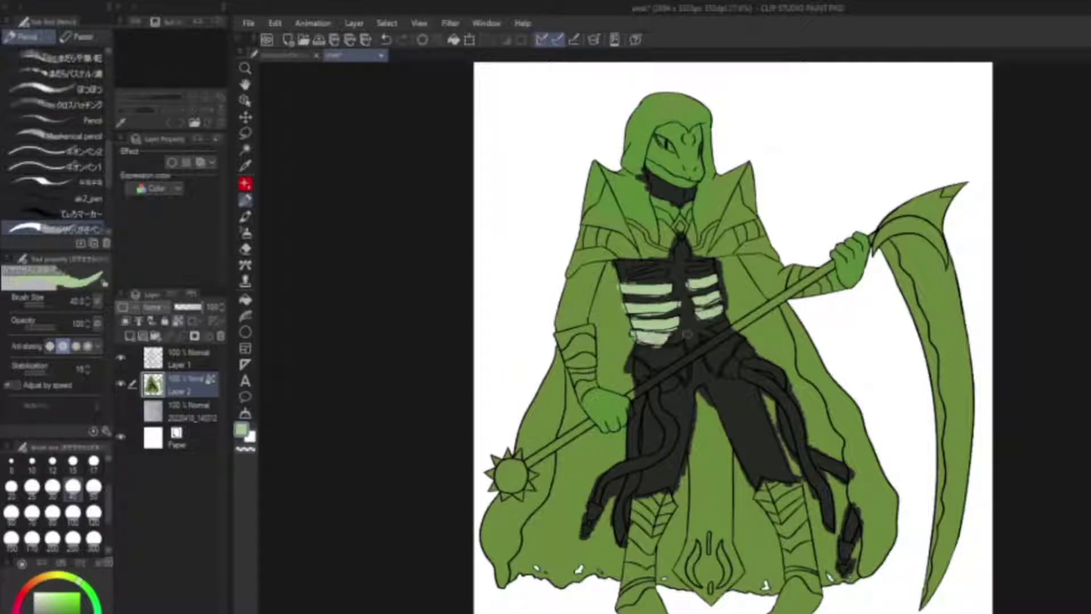
# Paint the waist armor plates and the chest piece below the neck pale green
pyautogui.scroll(-1, 728, 341)
pyautogui.press('x')
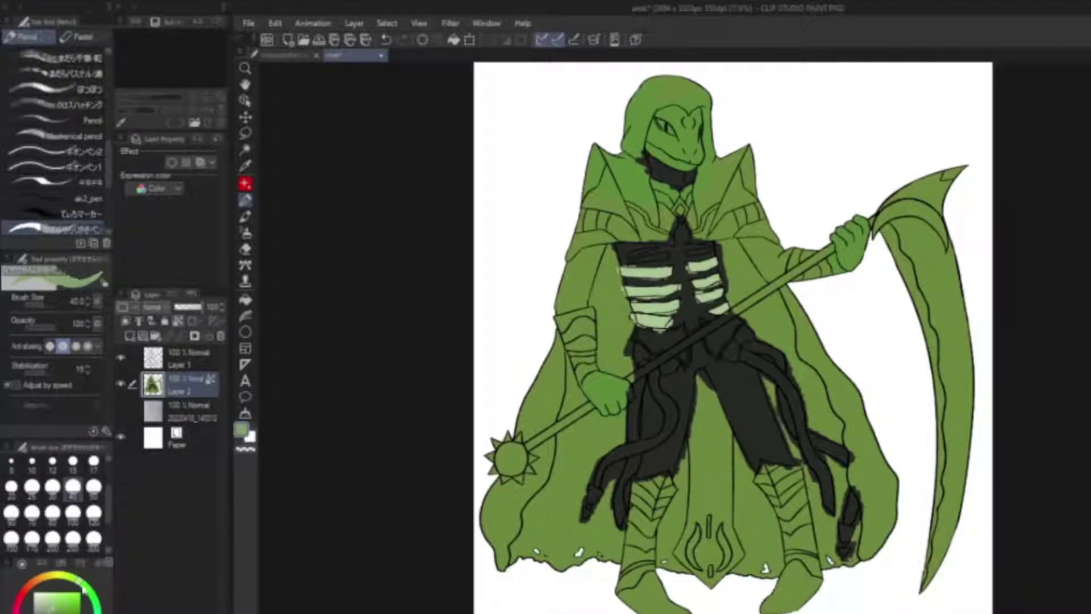
pyautogui.hotkey('ctrl', 'z')
pyautogui.press('x')
pyautogui.moveTo(632, 341)
pyautogui.mouseDown()
pyautogui.moveTo(665, 335)
pyautogui.moveTo(705, 352)
pyautogui.moveTo(739, 318)
pyautogui.mouseUp()
pyautogui.scroll(-1, 728, 341)
pyautogui.scroll(1, 739, 341)
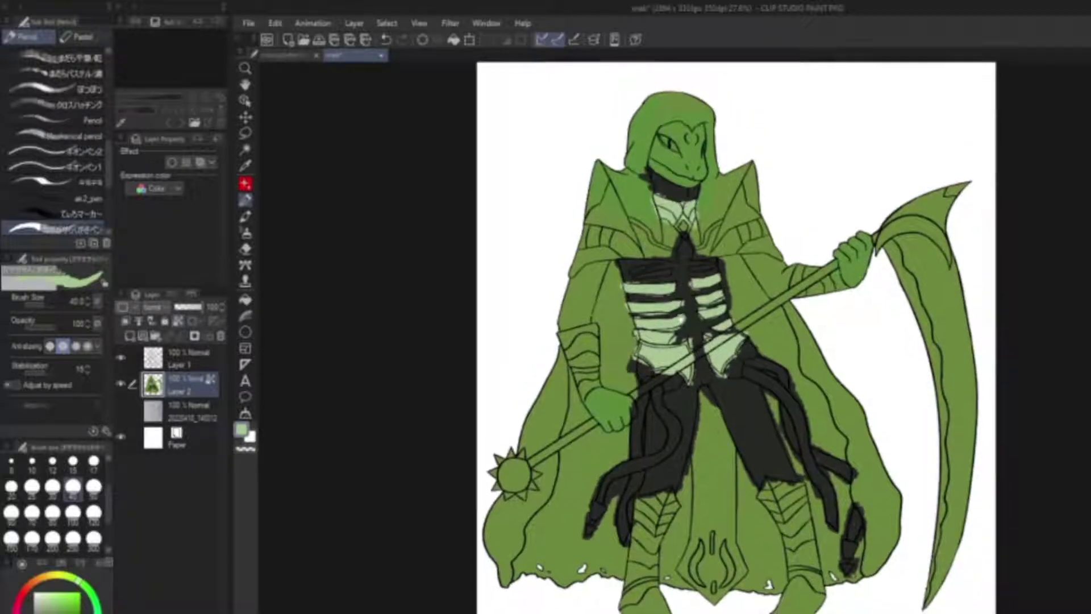
# Paint the pointed shoulder armor on both sides pale green
pyautogui.moveTo(725, 329); pyautogui.dragTo(748, 336)
pyautogui.moveTo(594, 278); pyautogui.dragTo(648, 260)
pyautogui.moveTo(608, 224)
pyautogui.mouseDown()
pyautogui.moveTo(620, 196)
pyautogui.moveTo(614, 250)
pyautogui.moveTo(665, 244)
pyautogui.mouseUp()
pyautogui.moveTo(636, 188); pyautogui.dragTo(651, 239)
pyautogui.moveTo(733, 267); pyautogui.dragTo(773, 176)
pyautogui.moveTo(761, 188)
pyautogui.mouseDown()
pyautogui.moveTo(784, 242)
pyautogui.moveTo(796, 230)
pyautogui.mouseUp()
pyautogui.moveTo(753, 267)
pyautogui.mouseDown()
pyautogui.moveTo(804, 256)
pyautogui.moveTo(792, 227)
pyautogui.mouseUp()
# Sample the dark charcoal from the figure and paint both upper arms with it
pyautogui.keyDown('alt'); pyautogui.click(710, 347); pyautogui.keyUp('alt')
pyautogui.moveTo(580, 324); pyautogui.dragTo(605, 340)
pyautogui.moveTo(579, 276)
pyautogui.mouseDown()
pyautogui.moveTo(630, 301)
pyautogui.moveTo(611, 335)
pyautogui.mouseUp()
pyautogui.moveTo(767, 262)
pyautogui.mouseDown()
pyautogui.moveTo(807, 282)
pyautogui.moveTo(813, 307)
pyautogui.moveTo(802, 311)
pyautogui.mouseUp()
# Sample the pale green and paint the shin guards and boots on both legs
pyautogui.keyDown('alt'); pyautogui.click(785, 250); pyautogui.keyUp('alt')
pyautogui.moveTo(660, 548)
pyautogui.mouseDown()
pyautogui.moveTo(647, 610)
pyautogui.moveTo(685, 611)
pyautogui.mouseUp()
pyautogui.moveTo(654, 508)
pyautogui.mouseDown()
pyautogui.moveTo(673, 597)
pyautogui.moveTo(697, 563)
pyautogui.moveTo(685, 591)
pyautogui.mouseUp()
pyautogui.moveTo(844, 611)
pyautogui.mouseDown()
pyautogui.moveTo(810, 571)
pyautogui.moveTo(784, 512)
pyautogui.moveTo(801, 540)
pyautogui.mouseUp()
pyautogui.moveTo(796, 506); pyautogui.dragTo(841, 591)
pyautogui.moveTo(836, 488); pyautogui.dragTo(824, 565)
pyautogui.moveTo(802, 492); pyautogui.dragTo(827, 537)
# Paint the hanging loincloth pale green from the waist down to its pointed tip
pyautogui.moveTo(738, 341)
pyautogui.mouseDown()
pyautogui.moveTo(747, 371)
pyautogui.moveTo(729, 336)
pyautogui.mouseUp()
pyautogui.moveTo(702, 591)
pyautogui.mouseDown()
pyautogui.moveTo(709, 395)
pyautogui.moveTo(722, 508)
pyautogui.mouseUp()
pyautogui.moveTo(739, 426); pyautogui.dragTo(739, 563)
pyautogui.moveTo(702, 602); pyautogui.dragTo(751, 540)
pyautogui.moveTo(733, 583)
pyautogui.mouseDown()
pyautogui.moveTo(762, 529)
pyautogui.moveTo(759, 563)
pyautogui.mouseUp()
# Paint the collar trim, chest diamond, boot bands, waist armor edges and loincloth emblem bright green
pyautogui.moveTo(738, 341); pyautogui.dragTo(749, 333)
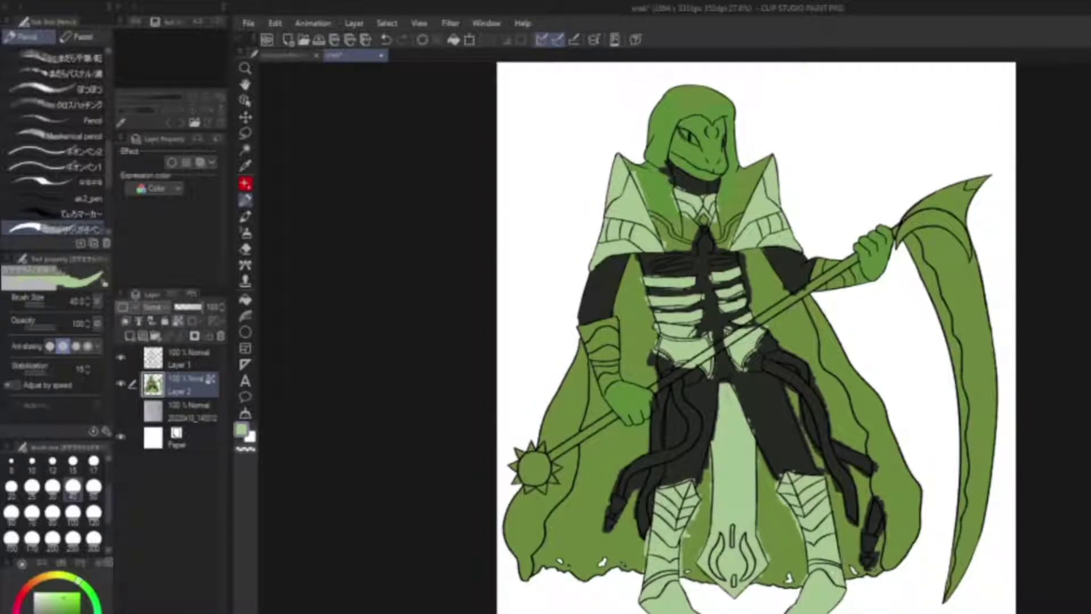
pyautogui.moveTo(744, 215); pyautogui.dragTo(695, 228)
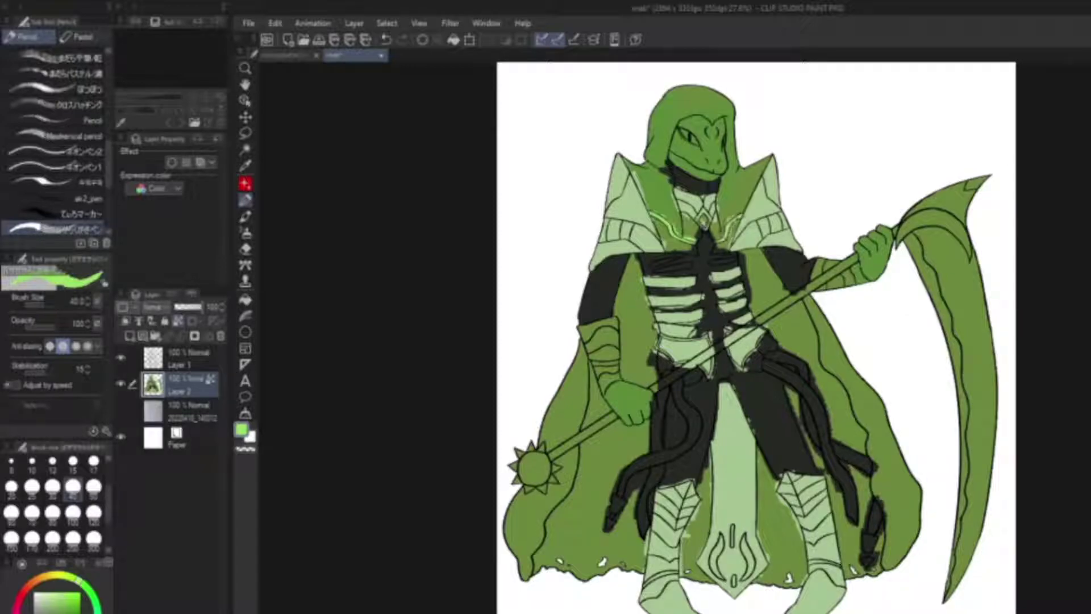
pyautogui.moveTo(745, 337); pyautogui.dragTo(721, 323)
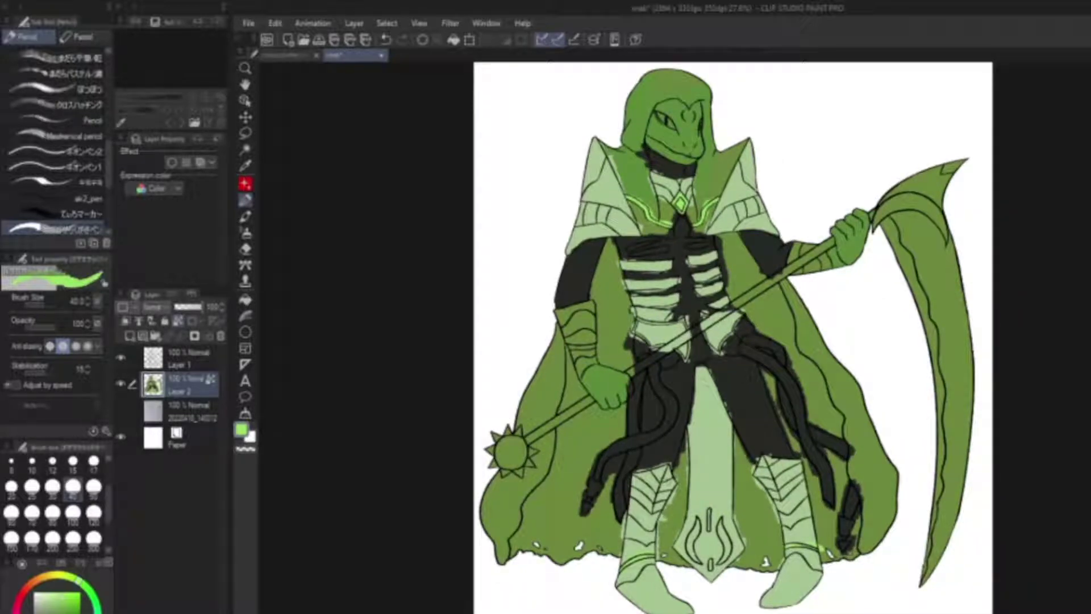
pyautogui.moveTo(673, 347)
pyautogui.mouseDown()
pyautogui.moveTo(694, 364)
pyautogui.moveTo(739, 318)
pyautogui.mouseUp()
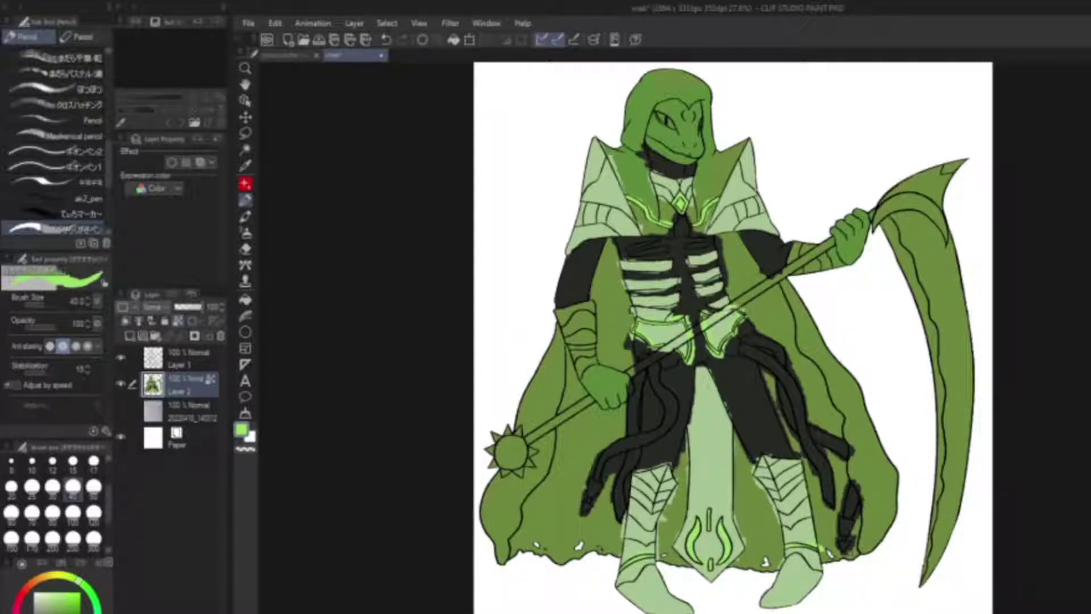
# Paint the feet and the lower segments of the shin guards a muted mid green
pyautogui.keyDown('alt'); pyautogui.click(622, 571); pyautogui.keyUp('alt')
pyautogui.moveTo(620, 584); pyautogui.dragTo(651, 609)
pyautogui.moveTo(636, 569)
pyautogui.mouseDown()
pyautogui.moveTo(660, 605)
pyautogui.moveTo(682, 608)
pyautogui.mouseUp()
pyautogui.moveTo(765, 602)
pyautogui.mouseDown()
pyautogui.moveTo(793, 571)
pyautogui.moveTo(818, 569)
pyautogui.mouseUp()
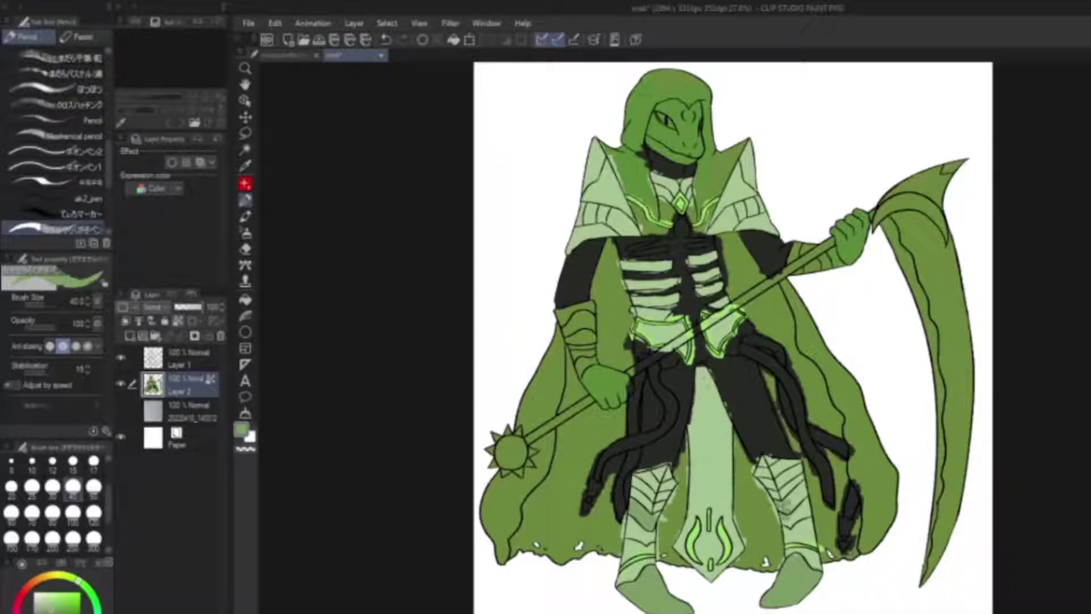
pyautogui.moveTo(810, 514); pyautogui.dragTo(789, 482)
pyautogui.moveTo(623, 516); pyautogui.dragTo(643, 537)
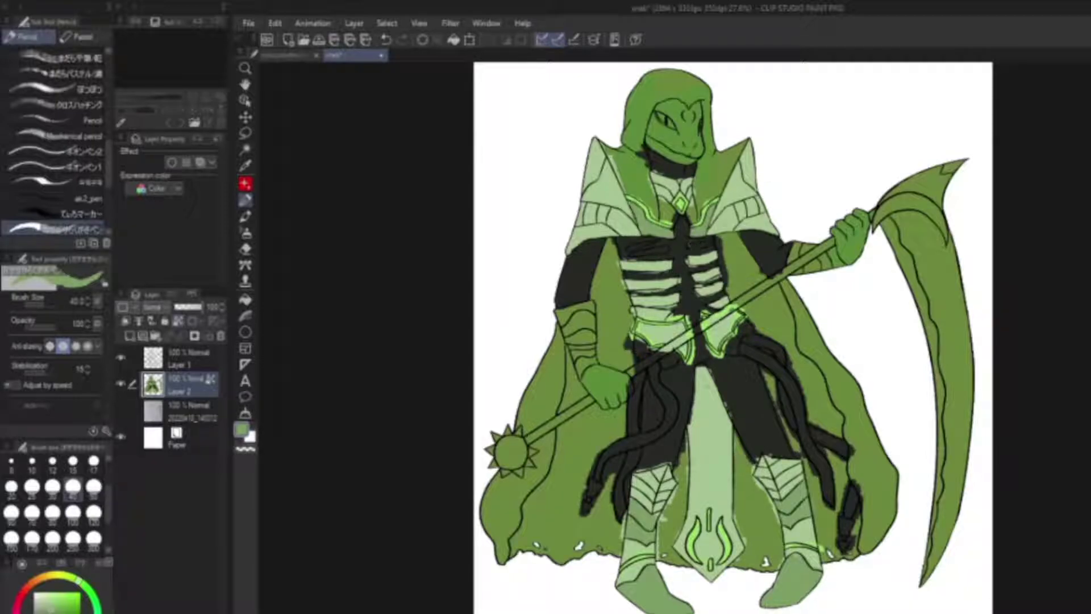
# Undo a trial stroke on the shoulder armor's spike and paint the shoulder armor bands muted mid green
pyautogui.moveTo(585, 187); pyautogui.dragTo(599, 142)
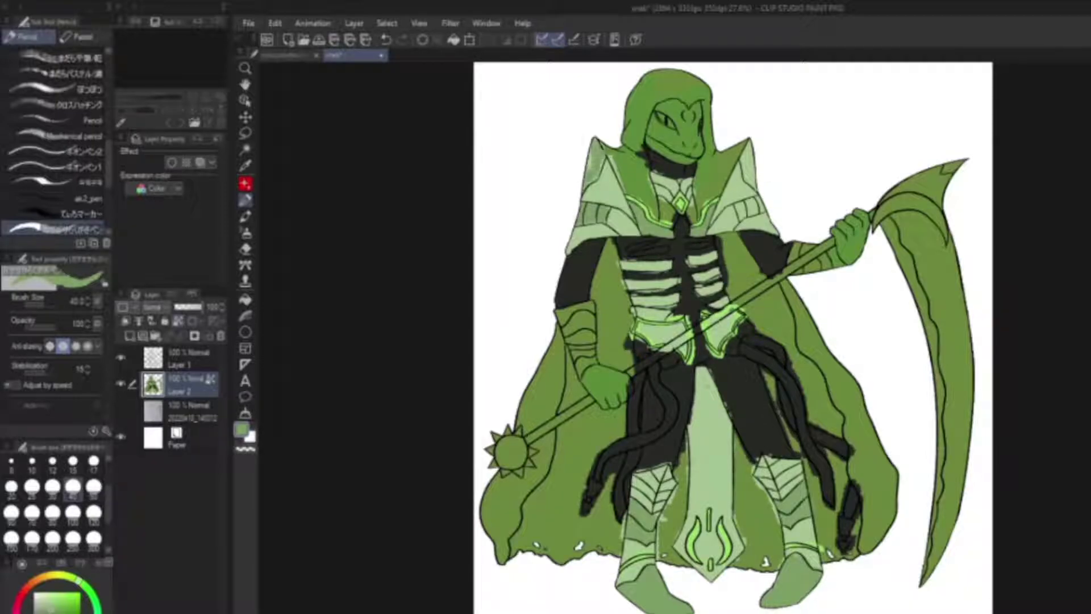
pyautogui.hotkey('ctrl', 'z')
pyautogui.moveTo(733, 336)
pyautogui.mouseDown()
pyautogui.moveTo(758, 341)
pyautogui.moveTo(736, 324)
pyautogui.mouseUp()
pyautogui.moveTo(623, 383); pyautogui.dragTo(598, 386)
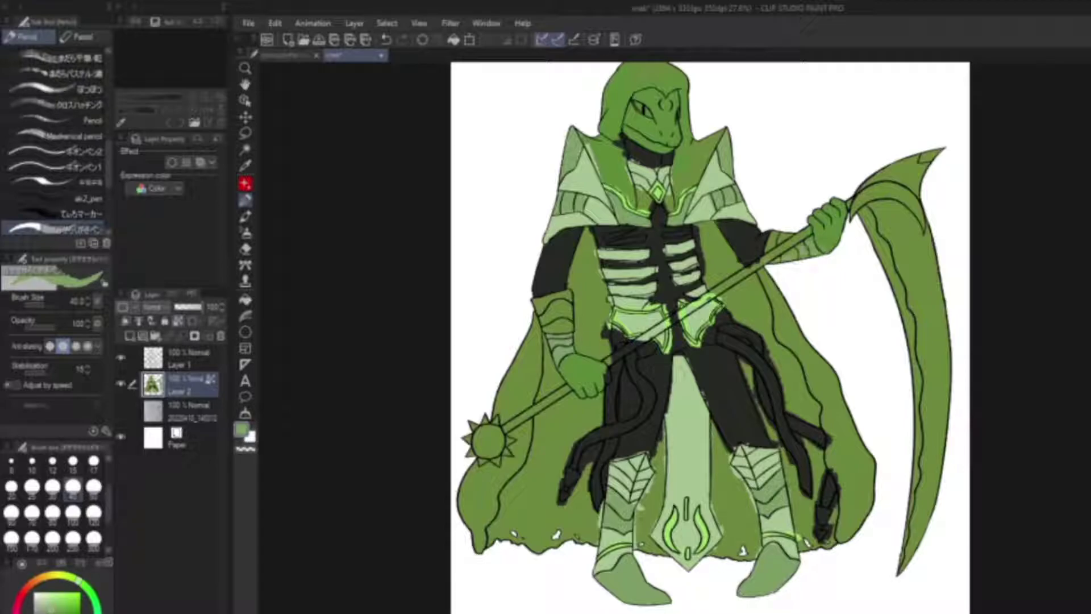
# Paint the forearm guards pale green and start adding muted mid green to their segments
pyautogui.keyDown('alt'); pyautogui.click(638, 349); pyautogui.keyUp('alt')
pyautogui.moveTo(540, 318)
pyautogui.mouseDown()
pyautogui.moveTo(545, 304)
pyautogui.moveTo(560, 309)
pyautogui.moveTo(551, 330)
pyautogui.moveTo(569, 356)
pyautogui.mouseUp()
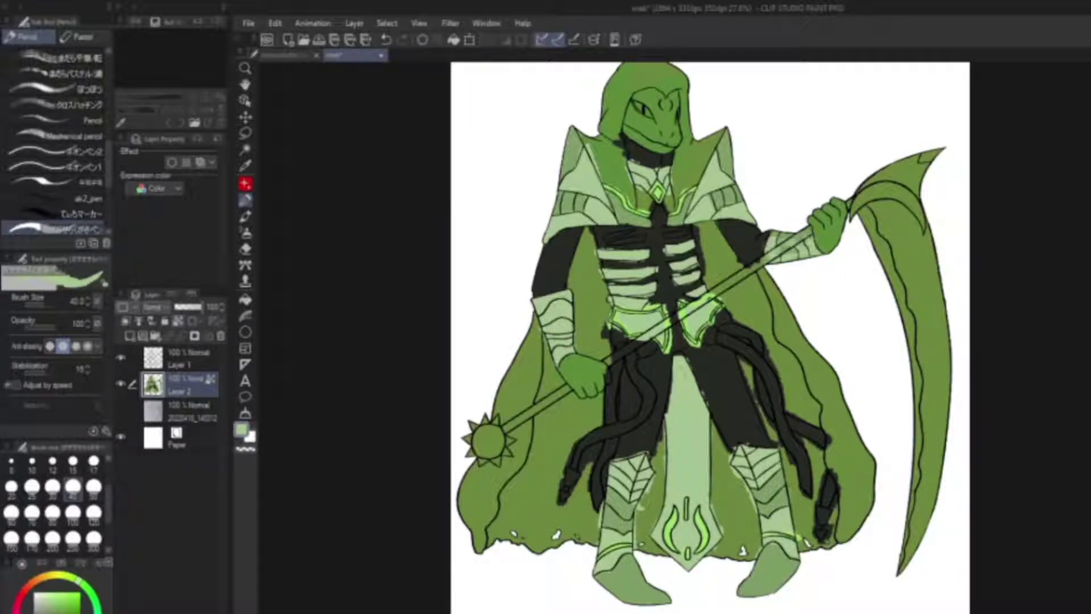
pyautogui.keyDown('alt'); pyautogui.click(751, 483); pyautogui.keyUp('alt')
pyautogui.moveTo(537, 298); pyautogui.dragTo(560, 330)
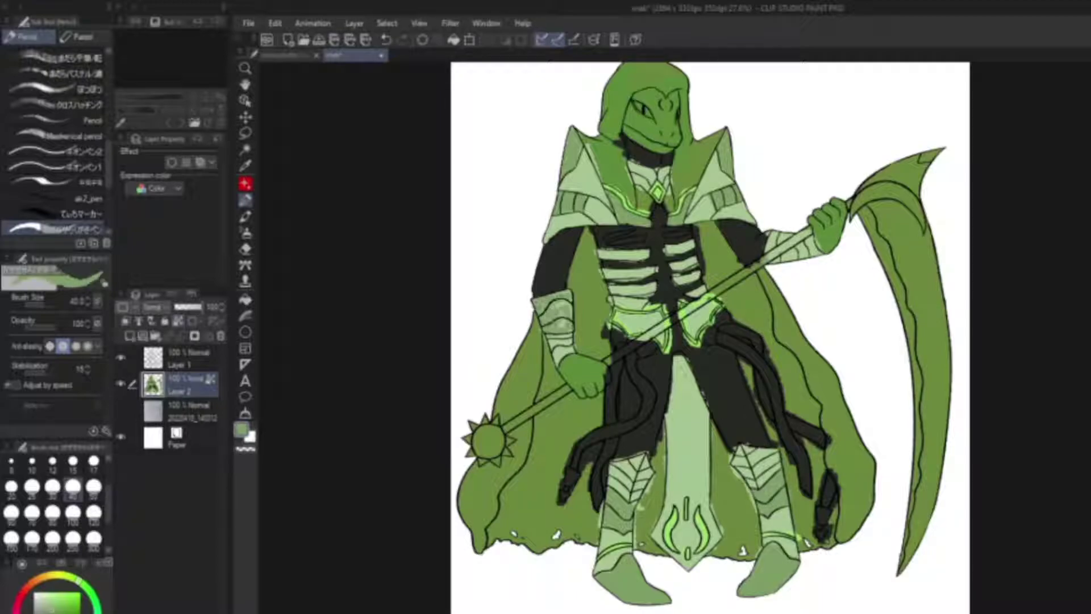
# Sample the dark charcoal and paint the cape on both sides of the body and between the legs
pyautogui.keyDown('alt'); pyautogui.click(659, 403); pyautogui.keyUp('alt')
pyautogui.moveTo(483, 494)
pyautogui.mouseDown()
pyautogui.moveTo(470, 540)
pyautogui.moveTo(526, 512)
pyautogui.moveTo(591, 529)
pyautogui.moveTo(585, 454)
pyautogui.moveTo(552, 523)
pyautogui.moveTo(498, 479)
pyautogui.moveTo(532, 426)
pyautogui.moveTo(596, 414)
pyautogui.moveTo(574, 398)
pyautogui.moveTo(500, 398)
pyautogui.moveTo(557, 421)
pyautogui.moveTo(569, 375)
pyautogui.moveTo(511, 346)
pyautogui.moveTo(486, 437)
pyautogui.moveTo(523, 413)
pyautogui.mouseUp()
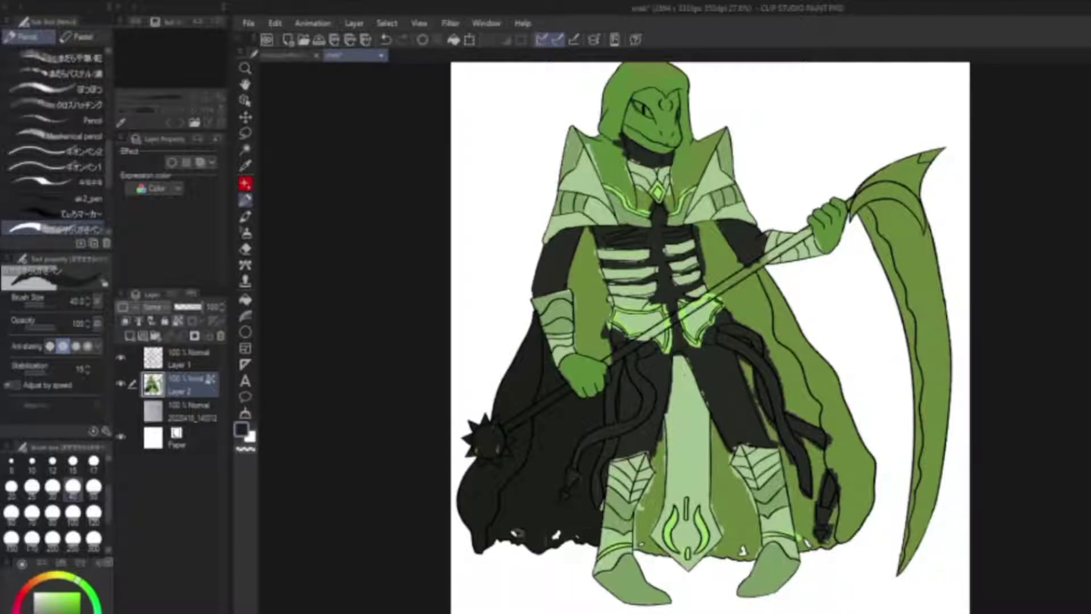
pyautogui.moveTo(577, 341)
pyautogui.mouseDown()
pyautogui.moveTo(583, 240)
pyautogui.moveTo(582, 261)
pyautogui.moveTo(594, 262)
pyautogui.moveTo(581, 282)
pyautogui.moveTo(597, 353)
pyautogui.moveTo(605, 295)
pyautogui.mouseUp()
pyautogui.moveTo(707, 290)
pyautogui.mouseDown()
pyautogui.moveTo(704, 228)
pyautogui.moveTo(713, 261)
pyautogui.moveTo(733, 239)
pyautogui.moveTo(747, 318)
pyautogui.moveTo(770, 271)
pyautogui.moveTo(732, 314)
pyautogui.mouseUp()
pyautogui.moveTo(745, 367)
pyautogui.mouseDown()
pyautogui.moveTo(804, 544)
pyautogui.moveTo(846, 500)
pyautogui.moveTo(852, 446)
pyautogui.moveTo(833, 404)
pyautogui.moveTo(840, 394)
pyautogui.moveTo(773, 351)
pyautogui.moveTo(786, 389)
pyautogui.moveTo(796, 376)
pyautogui.moveTo(806, 434)
pyautogui.moveTo(830, 460)
pyautogui.mouseUp()
pyautogui.moveTo(636, 545)
pyautogui.mouseDown()
pyautogui.moveTo(659, 432)
pyautogui.moveTo(651, 546)
pyautogui.mouseUp()
pyautogui.moveTo(716, 557)
pyautogui.mouseDown()
pyautogui.moveTo(750, 517)
pyautogui.moveTo(719, 426)
pyautogui.moveTo(733, 489)
pyautogui.mouseUp()
# Paint the hood and the inner collar of the cape dark charcoal
pyautogui.moveTo(582, 133)
pyautogui.mouseDown()
pyautogui.moveTo(605, 179)
pyautogui.moveTo(626, 171)
pyautogui.moveTo(600, 120)
pyautogui.mouseUp()
pyautogui.moveTo(599, 96)
pyautogui.mouseDown()
pyautogui.moveTo(594, 187)
pyautogui.moveTo(673, 159)
pyautogui.moveTo(682, 250)
pyautogui.moveTo(707, 238)
pyautogui.moveTo(680, 293)
pyautogui.moveTo(685, 255)
pyautogui.moveTo(634, 310)
pyautogui.moveTo(645, 276)
pyautogui.mouseUp()
pyautogui.moveTo(625, 284)
pyautogui.mouseDown()
pyautogui.moveTo(645, 300)
pyautogui.moveTo(625, 241)
pyautogui.mouseUp()
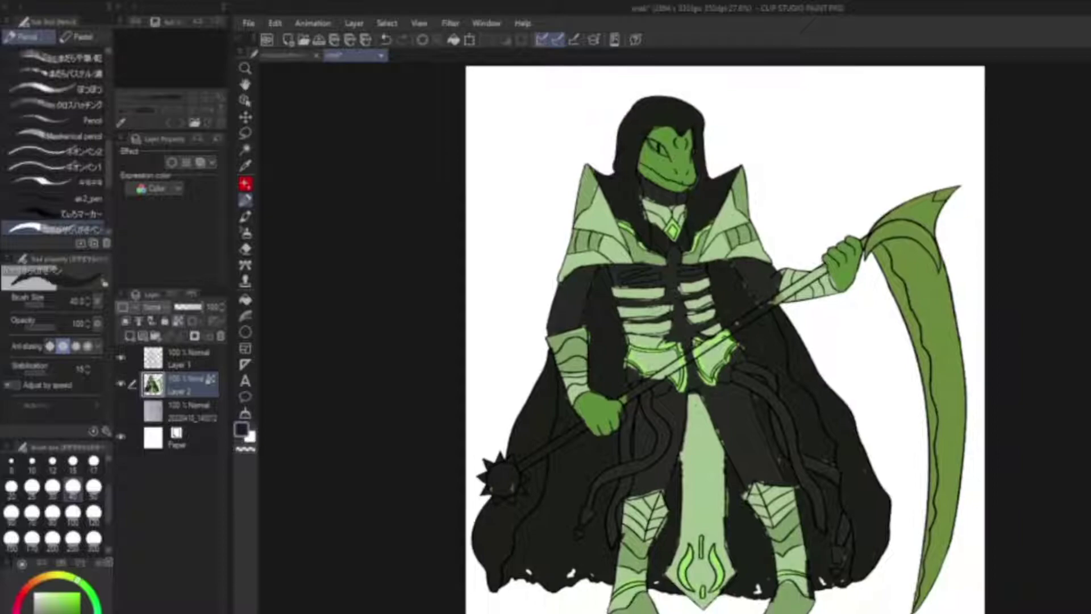
# Paint the waist armor plates muted mid green and try a similar green on the scythe's shaft
pyautogui.keyDown('alt'); pyautogui.click(685, 358); pyautogui.keyUp('alt')
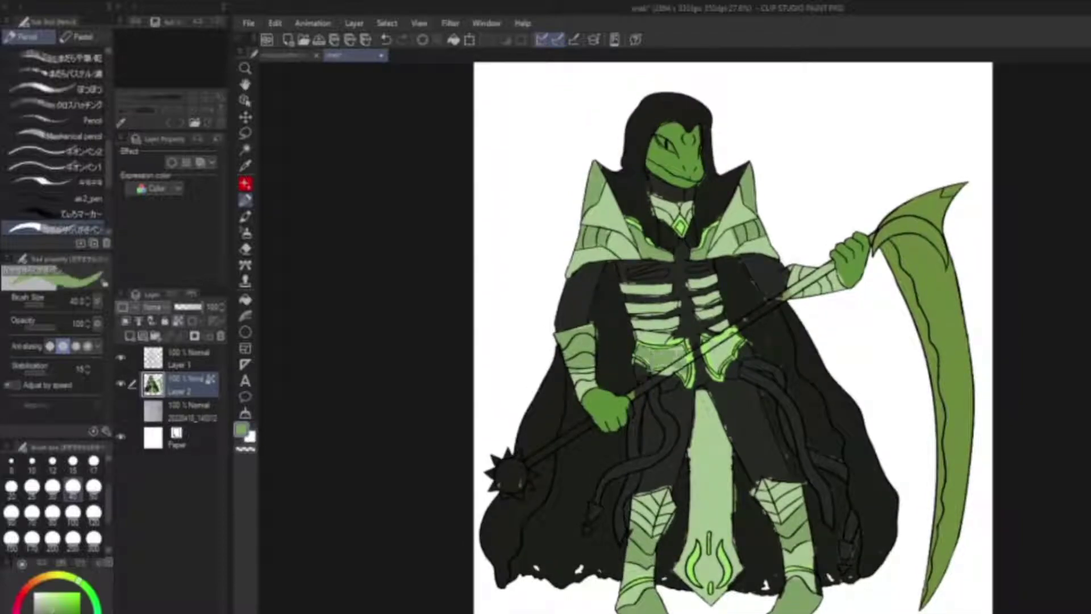
pyautogui.moveTo(718, 369); pyautogui.dragTo(725, 341)
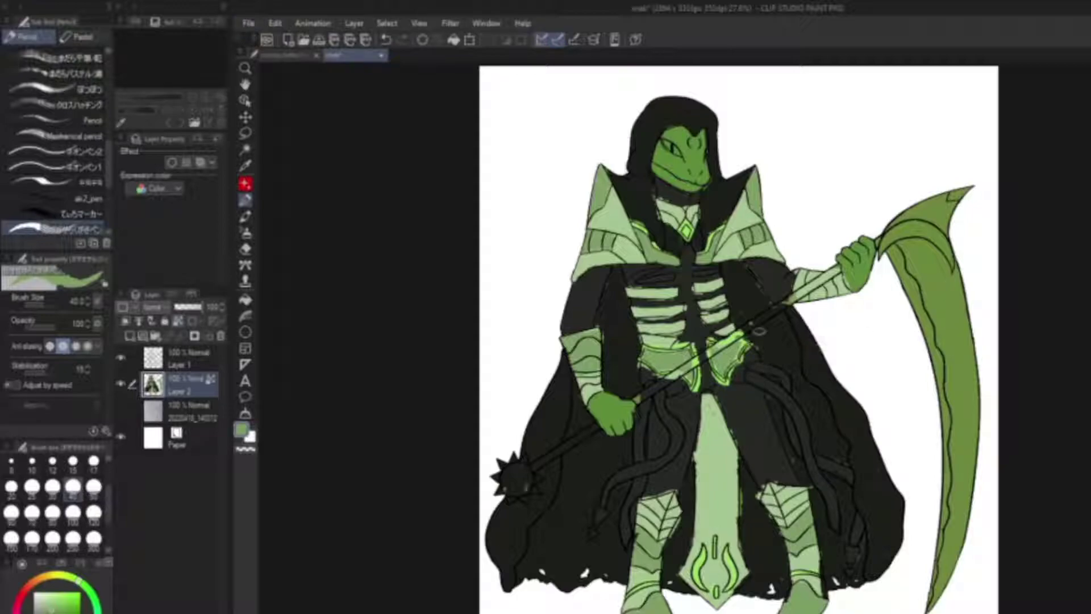
pyautogui.moveTo(534, 466); pyautogui.dragTo(756, 325)
pyautogui.hotkey('ctrl', 'z')
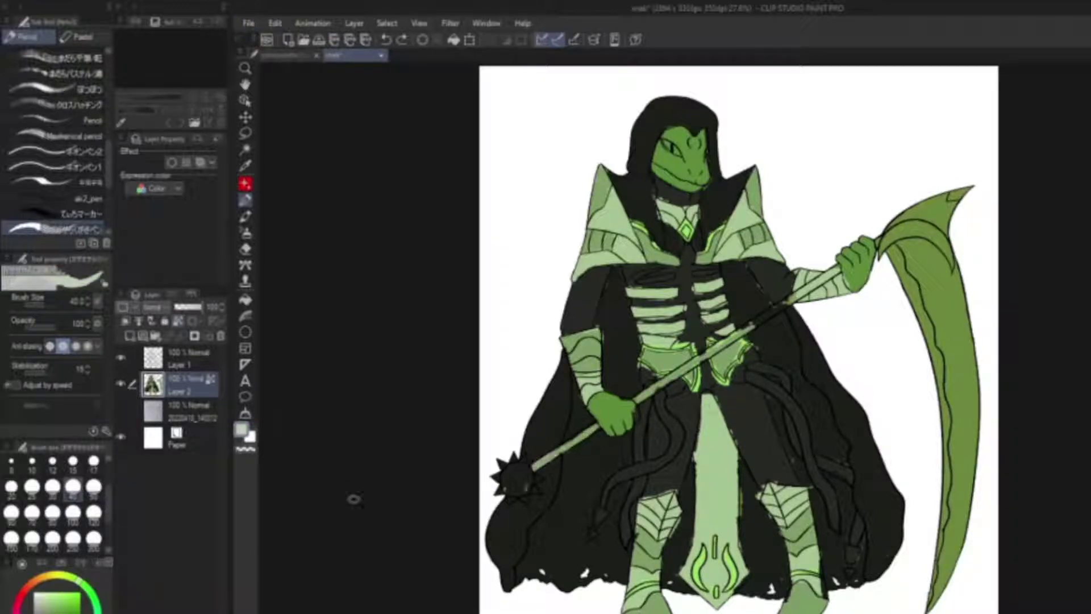
# Paint the scythe's shaft bright green along its whole length over a trial coat of light gray
pyautogui.moveTo(586, 430); pyautogui.dragTo(840, 265)
pyautogui.moveTo(534, 472); pyautogui.dragTo(577, 438)
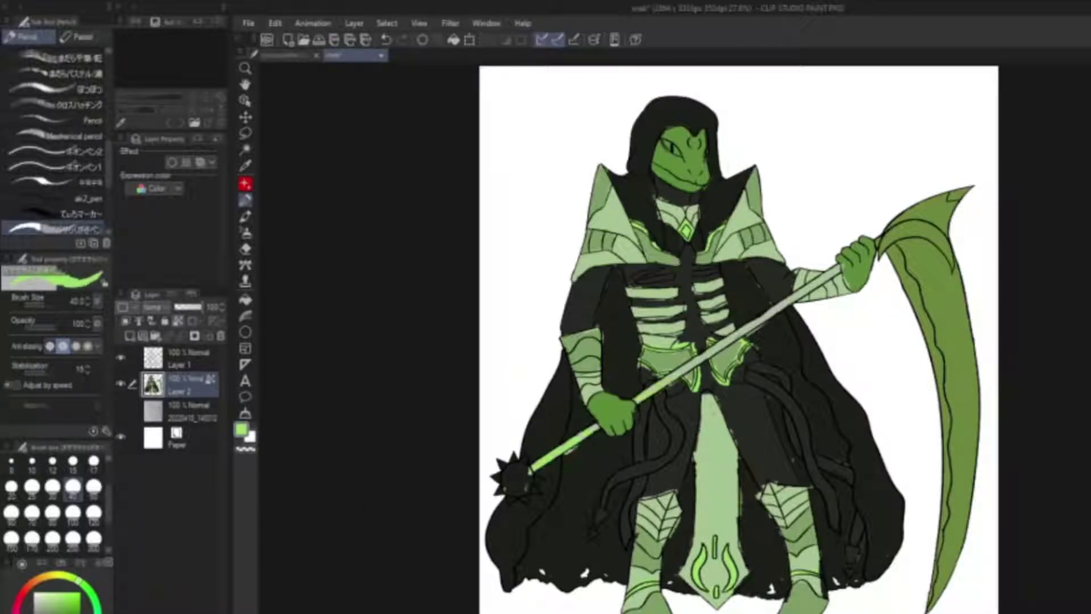
pyautogui.moveTo(767, 314); pyautogui.dragTo(812, 284)
# Paint the spiked ball at the shaft's end and the curved band at the blade's base yellow-green
pyautogui.click(71, 579)
pyautogui.moveTo(512, 477); pyautogui.dragTo(511, 499)
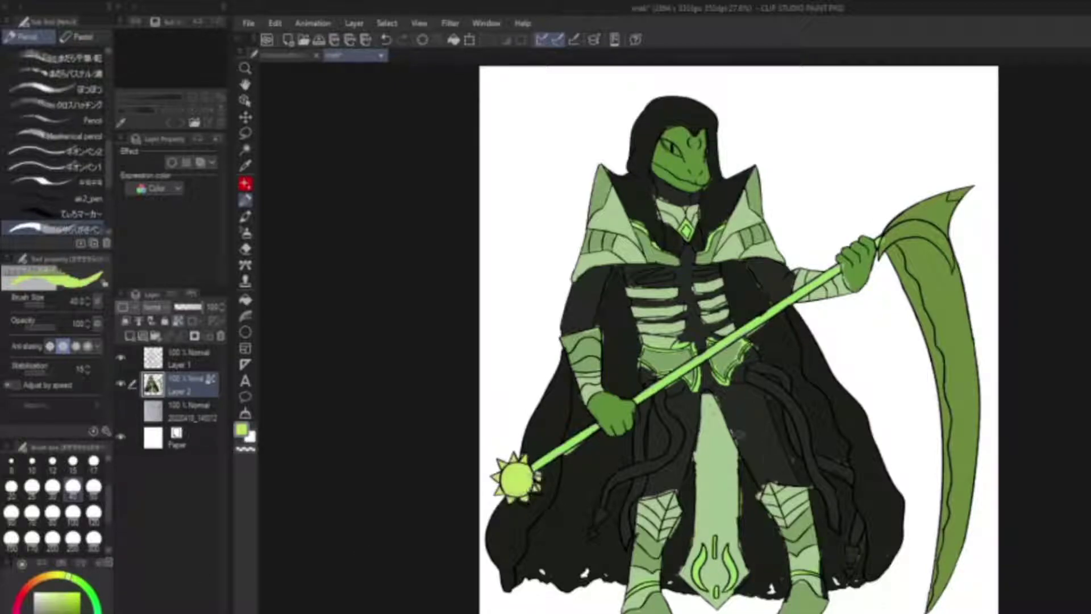
pyautogui.moveTo(879, 255)
pyautogui.mouseDown()
pyautogui.moveTo(930, 227)
pyautogui.moveTo(954, 269)
pyautogui.mouseUp()
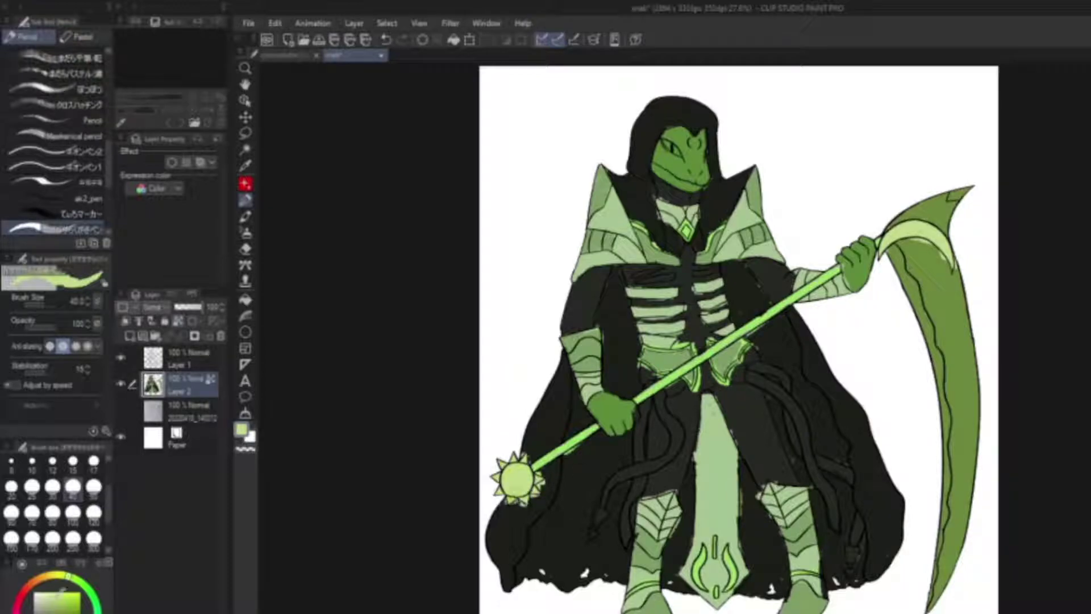
pyautogui.moveTo(507, 472); pyautogui.dragTo(522, 484)
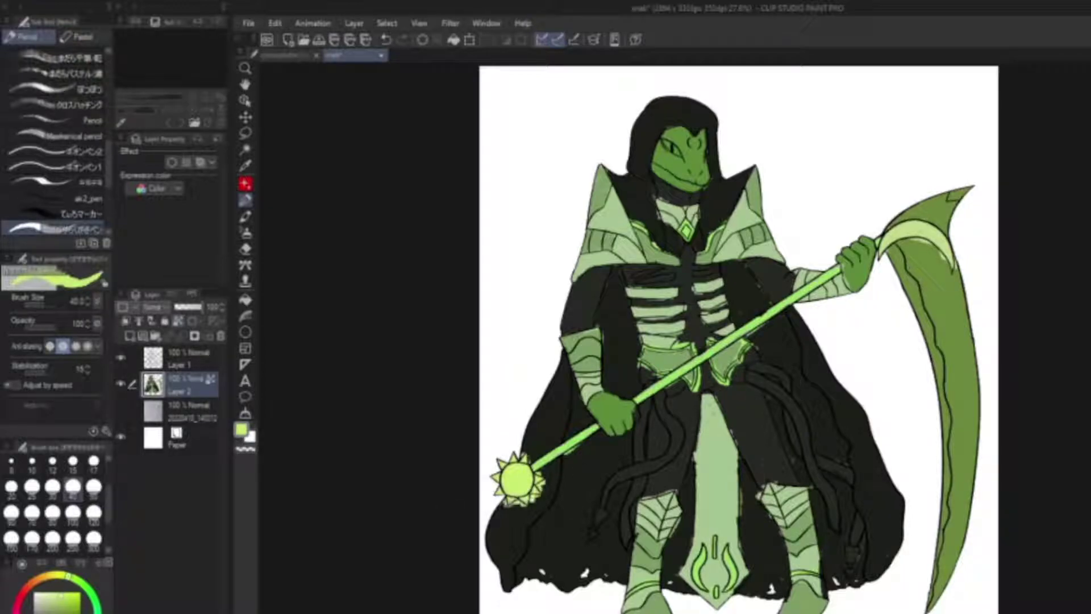
# Paint the scythe blade dark charcoal and its wavy inner edge and tip dark gray
pyautogui.moveTo(941, 596); pyautogui.dragTo(967, 392)
pyautogui.keyDown('alt'); pyautogui.click(756, 463); pyautogui.keyUp('alt')
pyautogui.moveTo(938, 608)
pyautogui.mouseDown()
pyautogui.moveTo(966, 420)
pyautogui.moveTo(960, 364)
pyautogui.moveTo(932, 273)
pyautogui.moveTo(901, 241)
pyautogui.moveTo(955, 307)
pyautogui.moveTo(957, 267)
pyautogui.mouseUp()
pyautogui.moveTo(901, 215)
pyautogui.mouseDown()
pyautogui.moveTo(949, 212)
pyautogui.moveTo(963, 190)
pyautogui.moveTo(946, 204)
pyautogui.mouseUp()
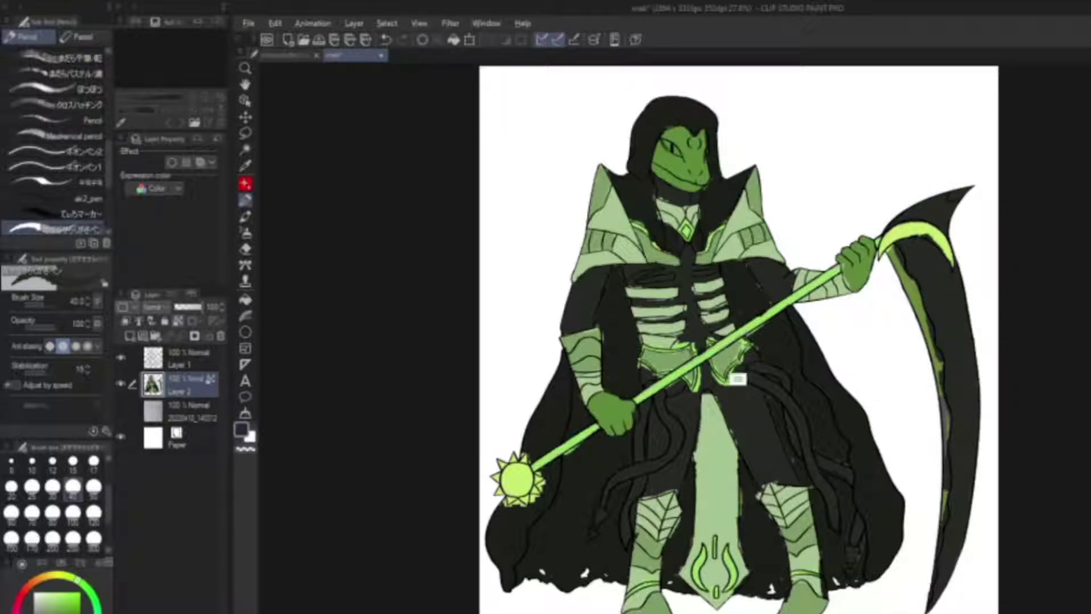
pyautogui.moveTo(941, 523)
pyautogui.mouseDown()
pyautogui.moveTo(946, 405)
pyautogui.moveTo(896, 255)
pyautogui.moveTo(899, 264)
pyautogui.mouseUp()
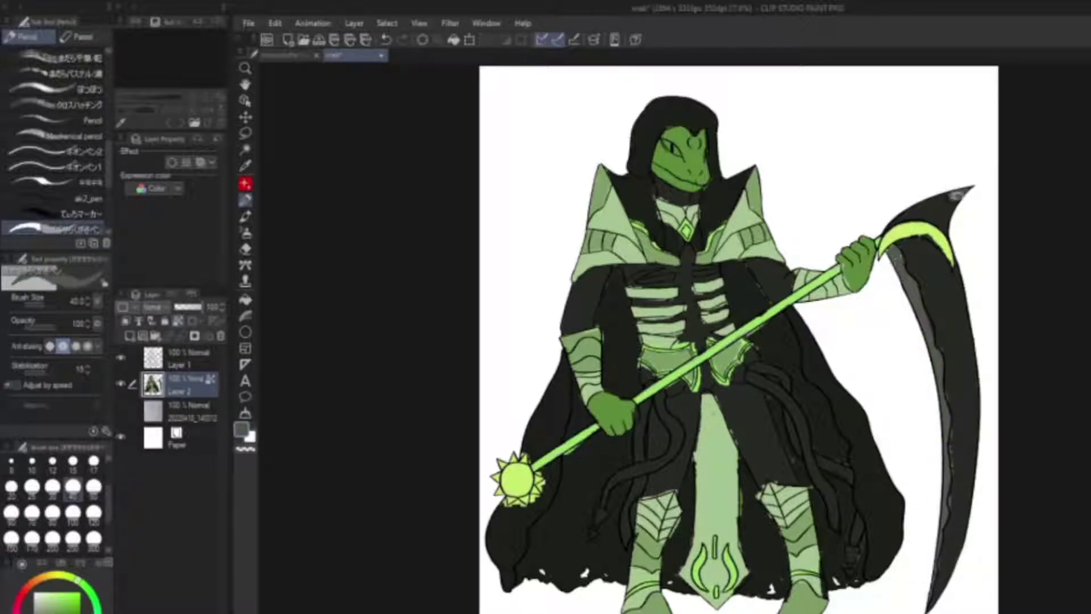
# Repaint the scythe's shaft gray, and color the spiked ball, blade tip and eyes bright yellow-green
pyautogui.moveTo(537, 464); pyautogui.dragTo(835, 272)
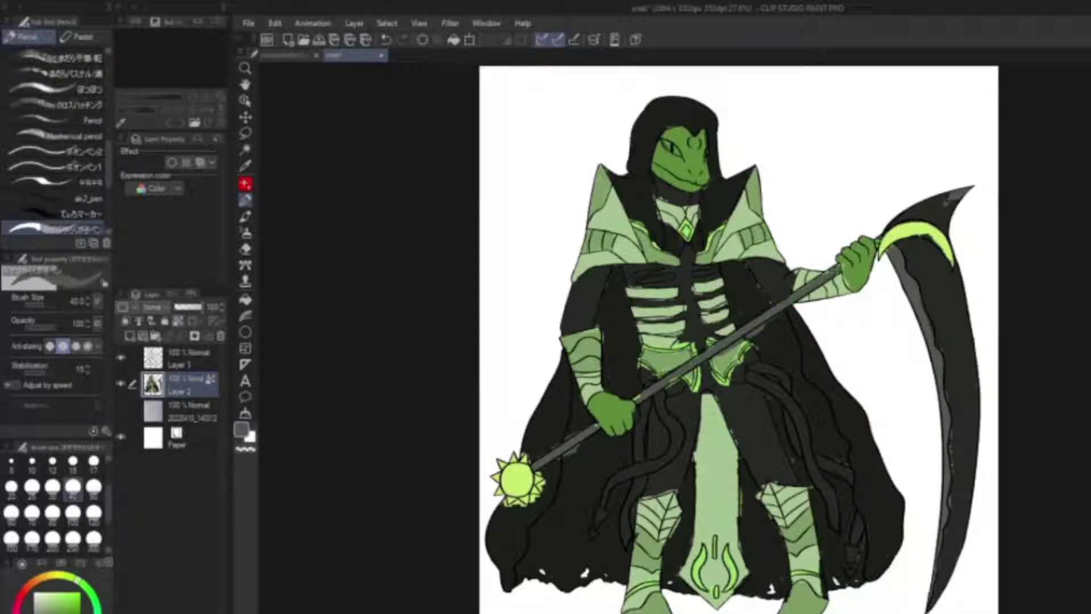
pyautogui.keyDown('alt'); pyautogui.click(519, 529); pyautogui.keyUp('alt')
pyautogui.moveTo(509, 489); pyautogui.dragTo(517, 480)
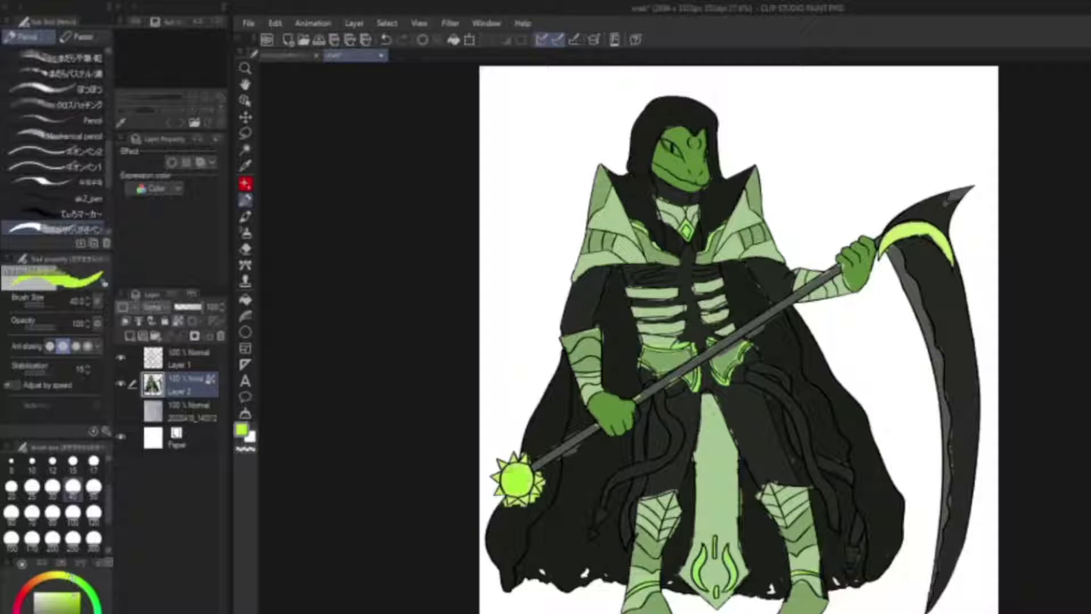
pyautogui.hotkey('ctrl', 'z')
pyautogui.hotkey('ctrl', 'y')
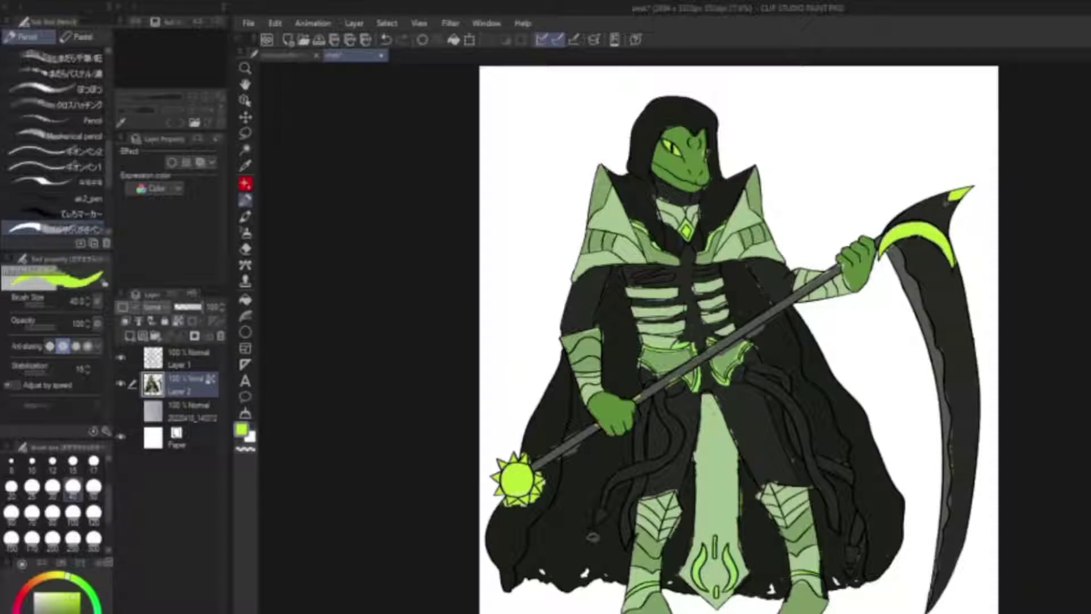
# Paint the ornaments at the ends of the hanging cords light green with yellow-green tips
pyautogui.keyDown('alt'); pyautogui.click(728, 423); pyautogui.keyUp('alt')
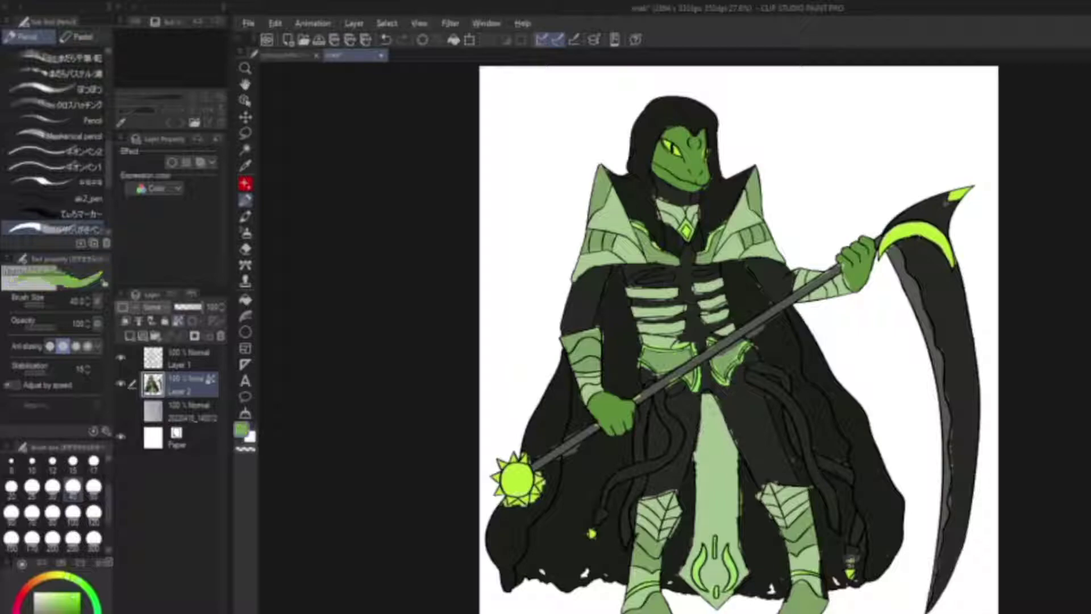
pyautogui.keyDown('alt'); pyautogui.click(851, 556); pyautogui.keyUp('alt')
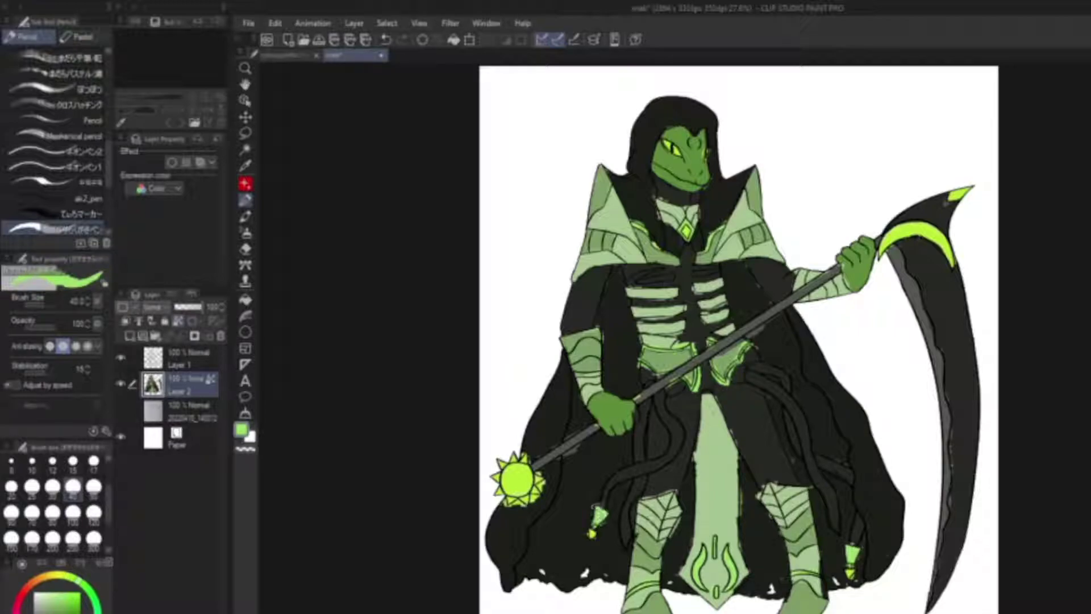
pyautogui.keyDown('alt'); pyautogui.click(824, 447); pyautogui.keyUp('alt')
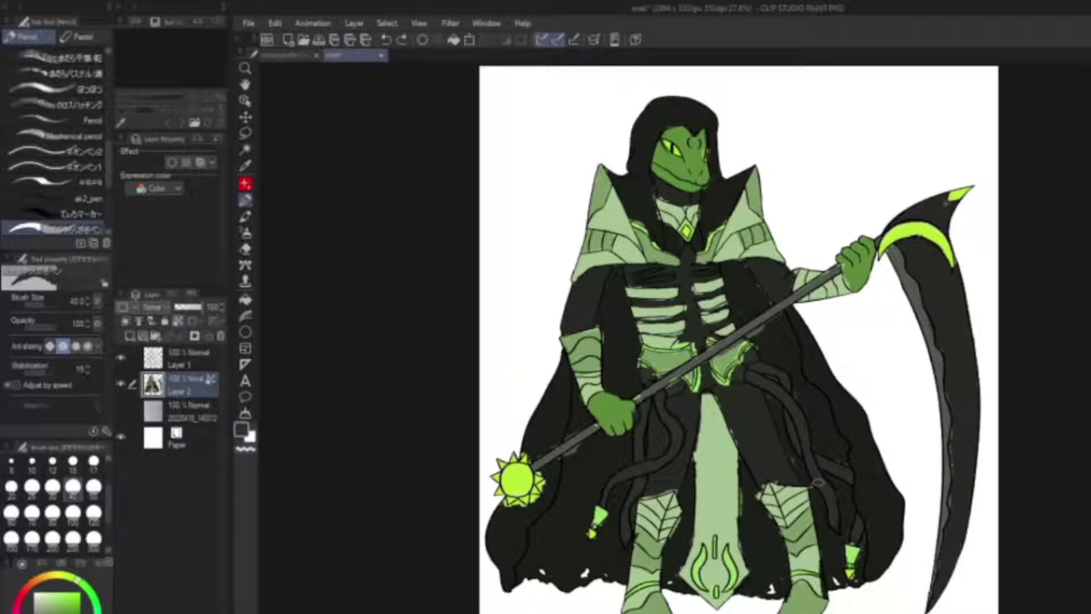
# Even out the spiked ball's yellow-green and clean up the cape's charcoal around the ball and lower shaft with a size 40 brush
pyautogui.click(57, 182)
pyautogui.scroll(3, 514, 603)
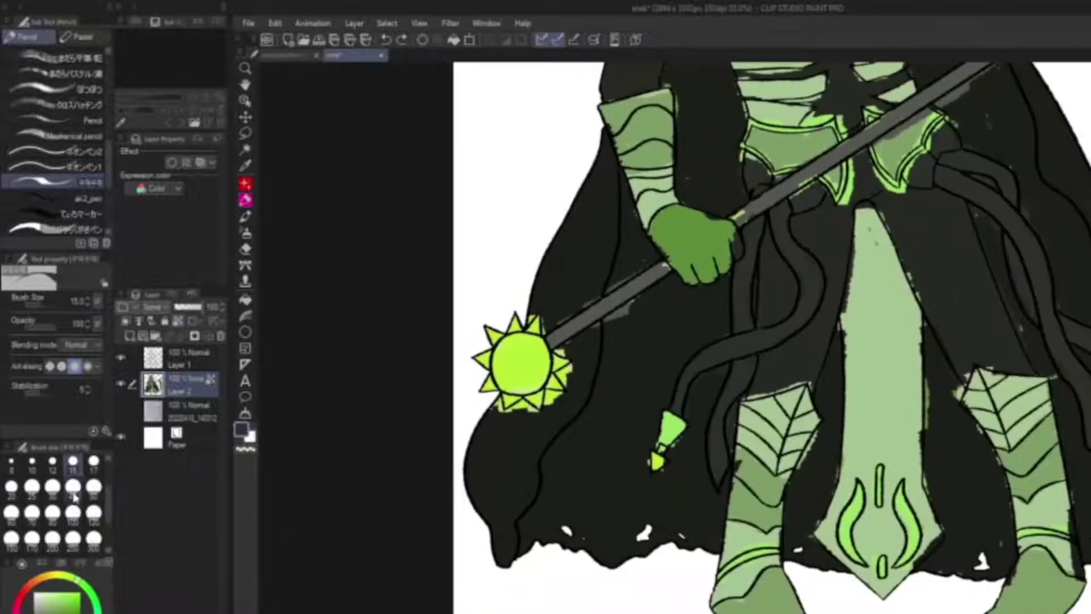
pyautogui.click(73, 487)
pyautogui.scroll(3, 512, 363)
pyautogui.keyDown('alt'); pyautogui.click(475, 329); pyautogui.keyUp('alt')
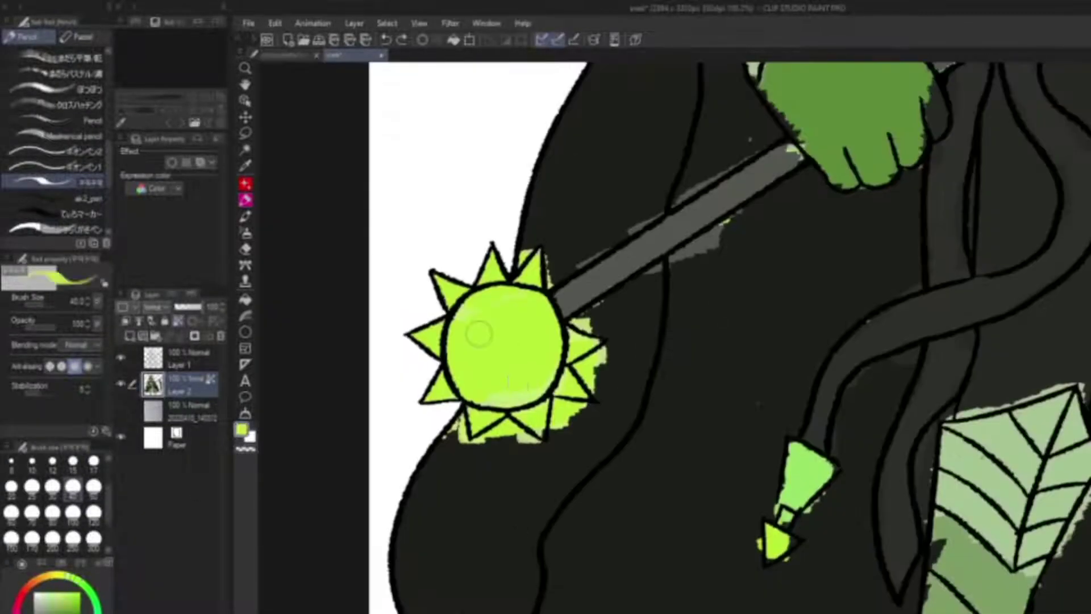
pyautogui.keyDown('alt'); pyautogui.click(487, 446); pyautogui.keyUp('alt')
pyautogui.moveTo(449, 426)
pyautogui.mouseDown()
pyautogui.moveTo(470, 460)
pyautogui.moveTo(483, 441)
pyautogui.moveTo(534, 453)
pyautogui.moveTo(489, 434)
pyautogui.moveTo(557, 432)
pyautogui.moveTo(565, 415)
pyautogui.mouseUp()
pyautogui.scroll(1, 566, 415)
pyautogui.moveTo(589, 451)
pyautogui.mouseDown()
pyautogui.moveTo(569, 418)
pyautogui.moveTo(586, 420)
pyautogui.moveTo(597, 385)
pyautogui.moveTo(685, 324)
pyautogui.moveTo(541, 344)
pyautogui.moveTo(519, 335)
pyautogui.moveTo(544, 342)
pyautogui.moveTo(748, 219)
pyautogui.mouseUp()
pyautogui.scroll(1, 585, 421)
pyautogui.scroll(-2, 710, 329)
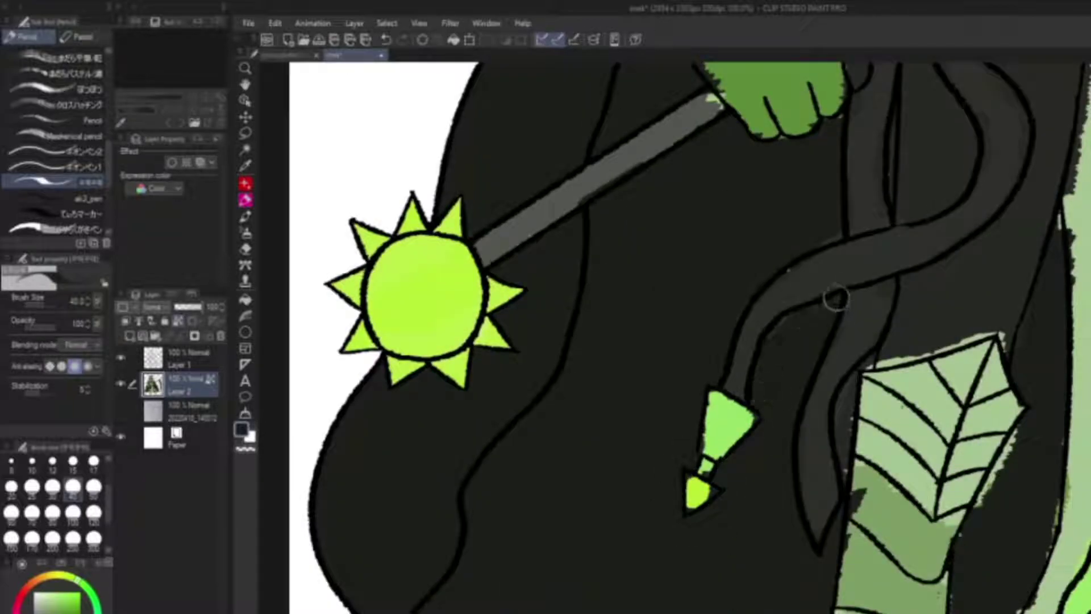
# Clean up the charcoal around the left cord's ornament, and trim the left shin guard's overspill with a size 15 pencil
pyautogui.scroll(1, 835, 298)
pyautogui.hscroll(2, 835, 297)
pyautogui.moveTo(719, 503)
pyautogui.mouseDown()
pyautogui.moveTo(718, 451)
pyautogui.moveTo(738, 423)
pyautogui.mouseUp()
pyautogui.scroll(-3, 640, 505)
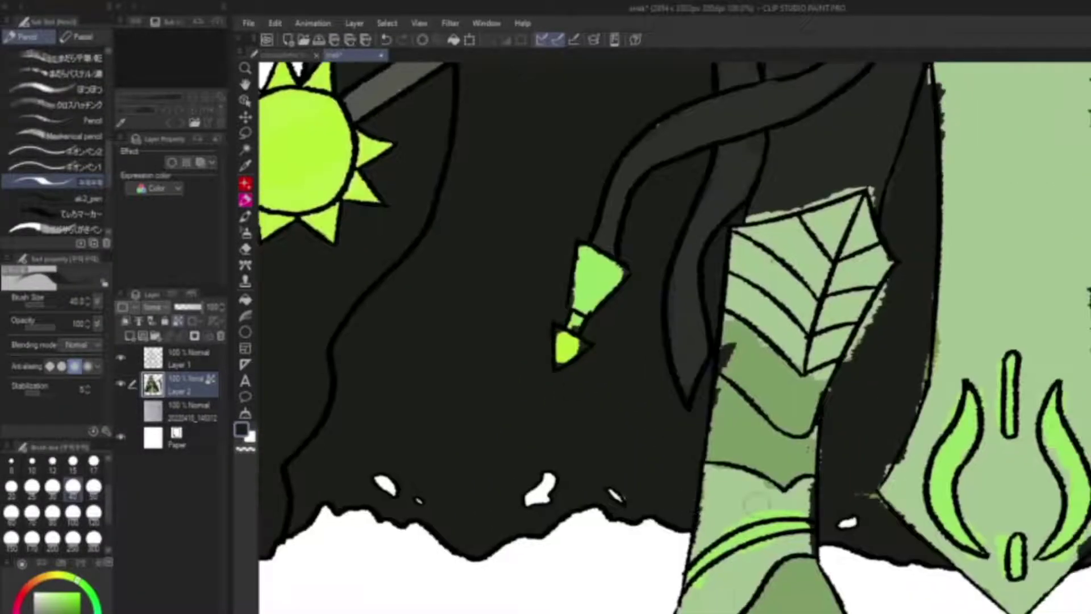
pyautogui.hscroll(2, 876, 519)
pyautogui.press('p')
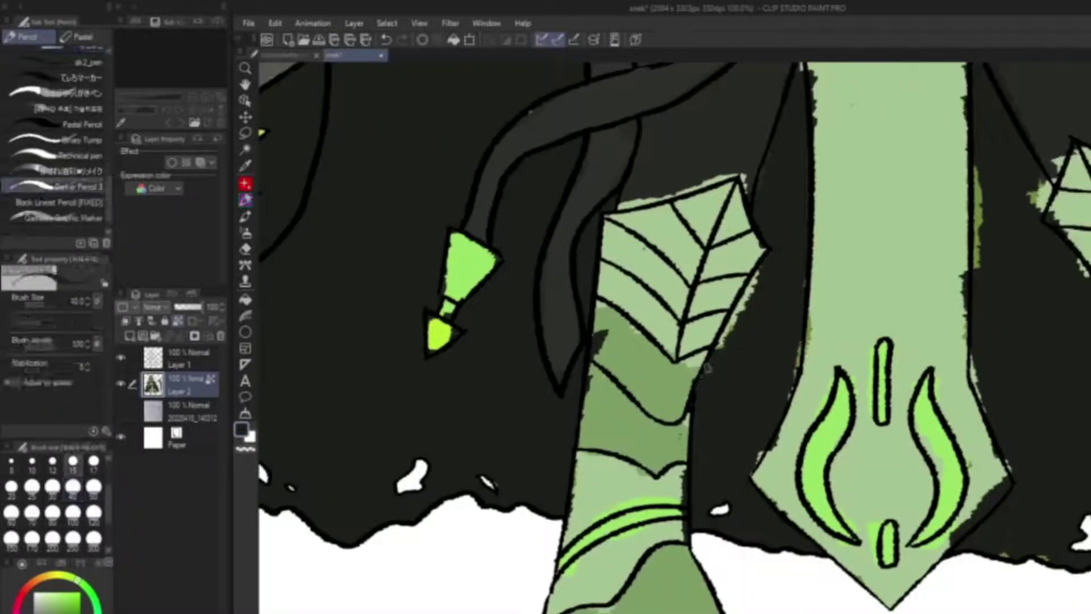
pyautogui.scroll(2, 767, 284)
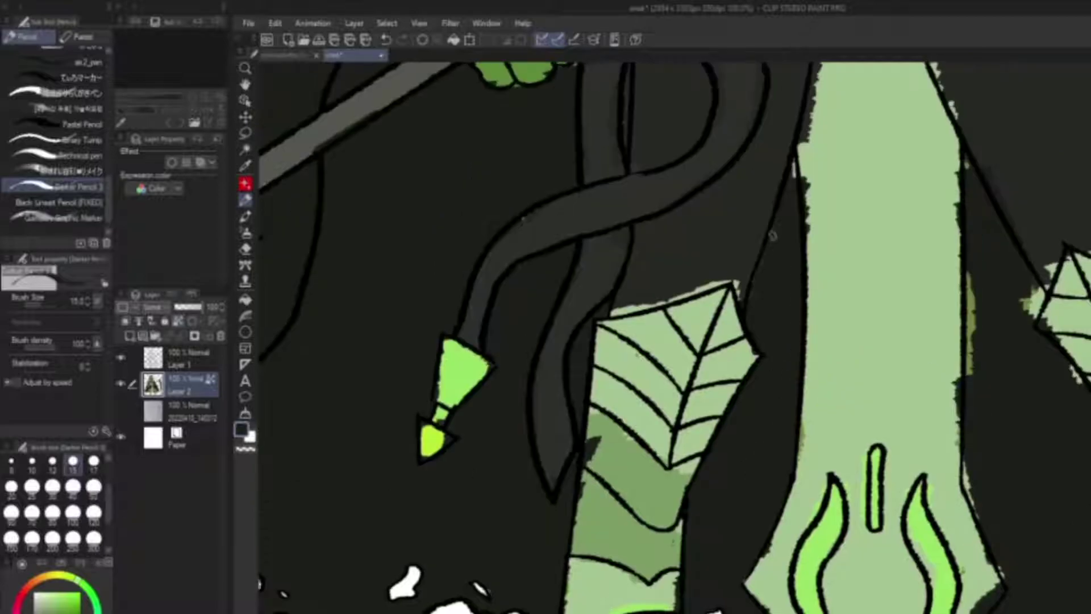
# Tidy the charcoal edges beside the left forearm guard and along the outer side of the ribs
pyautogui.scroll(4, 575, 330)
pyautogui.scroll(5, 487, 326)
pyautogui.hscroll(-3, 487, 326)
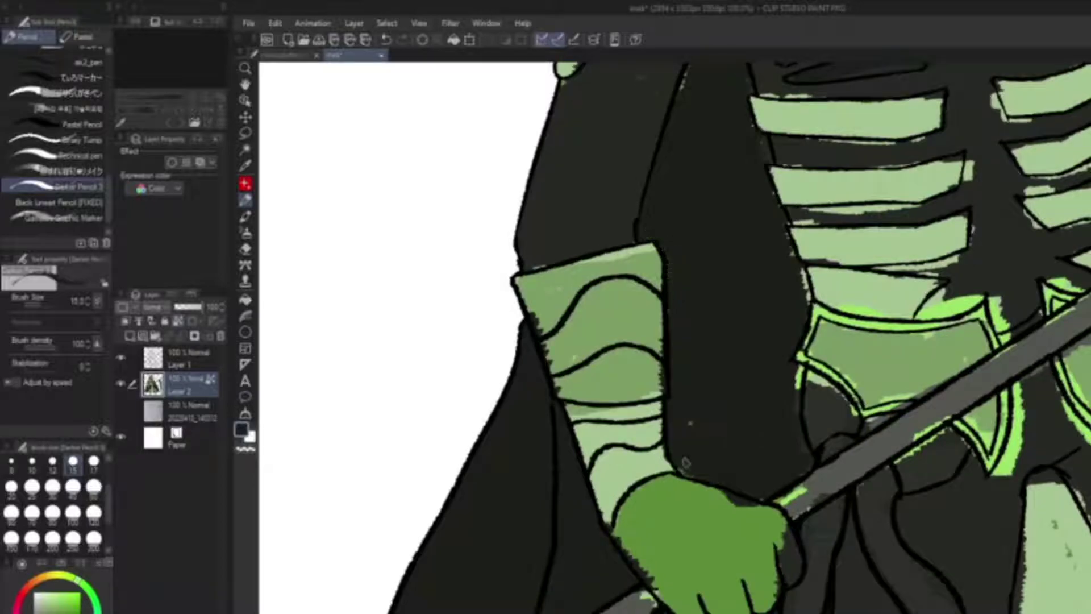
pyautogui.scroll(-1, 698, 426)
pyautogui.hscroll(2, 698, 426)
pyautogui.scroll(1, 686, 217)
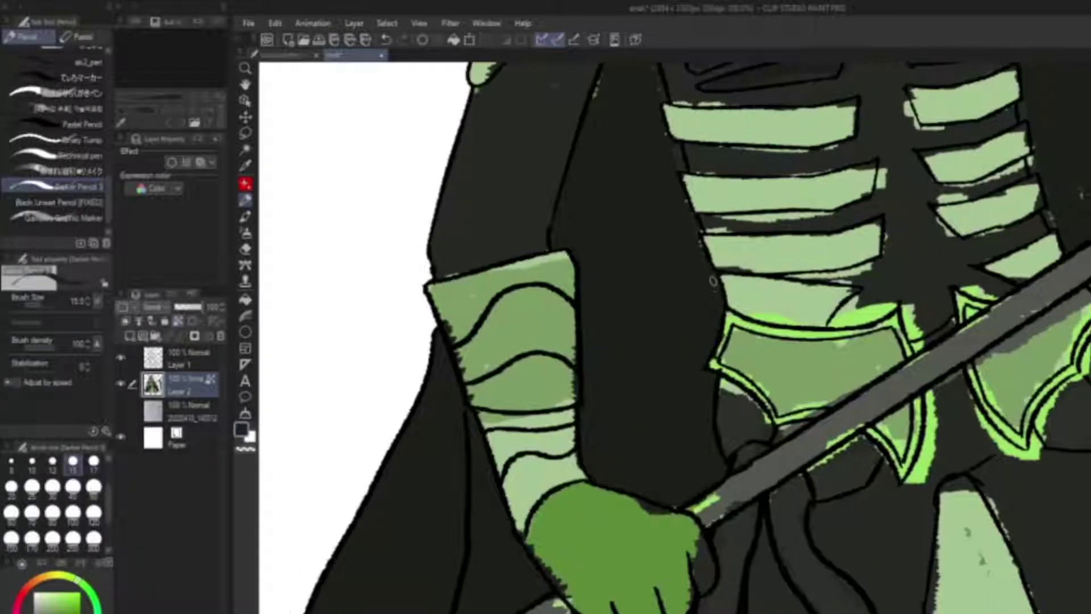
# Cover the specks along the right sleeve's seam, the gray smear below the shaft and the stray marks around the right cords with charcoal
pyautogui.scroll(1, 677, 284)
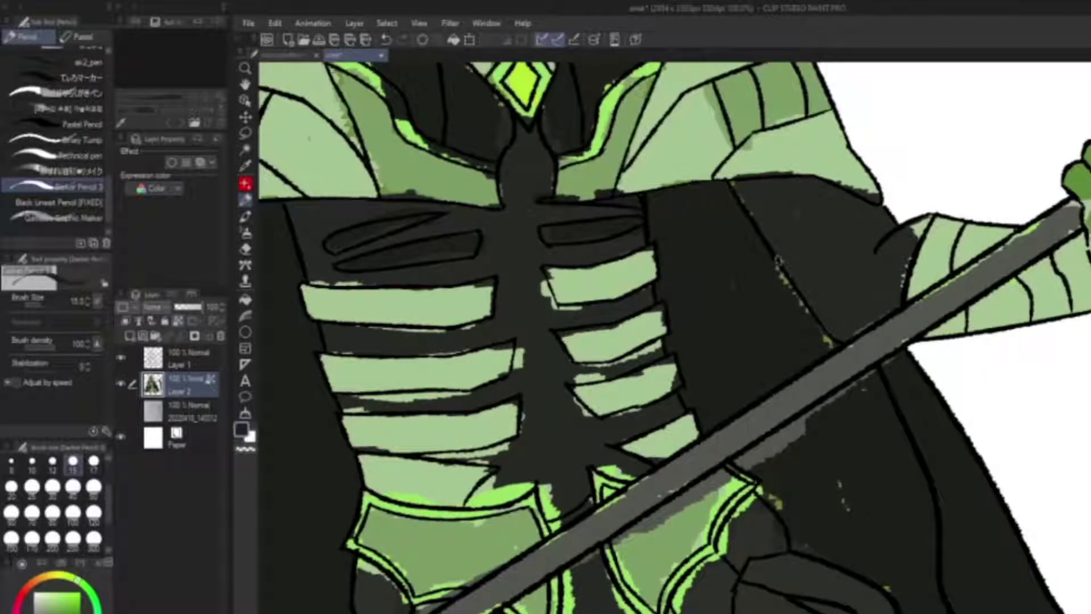
pyautogui.moveTo(821, 344); pyautogui.dragTo(633, 224)
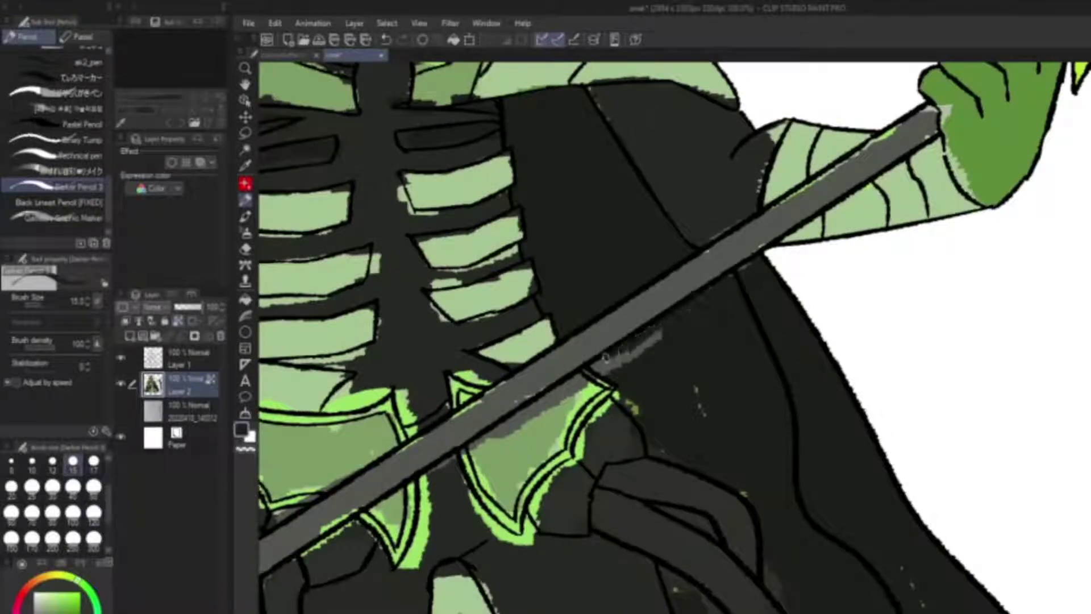
pyautogui.scroll(-5, 625, 398)
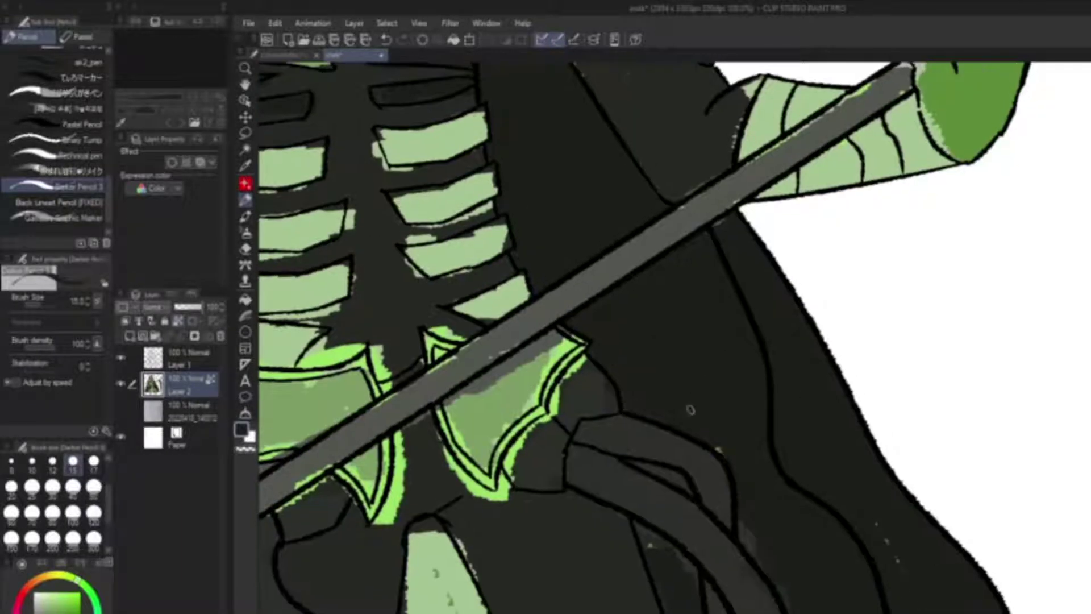
pyautogui.scroll(1, 695, 303)
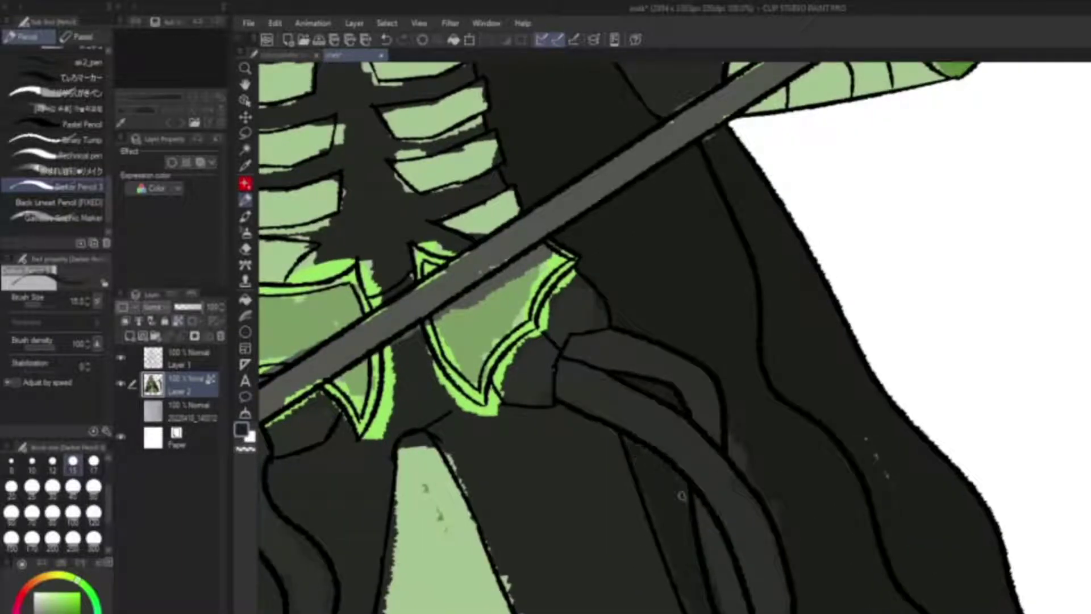
pyautogui.scroll(-2, 676, 483)
pyautogui.scroll(-2, 670, 545)
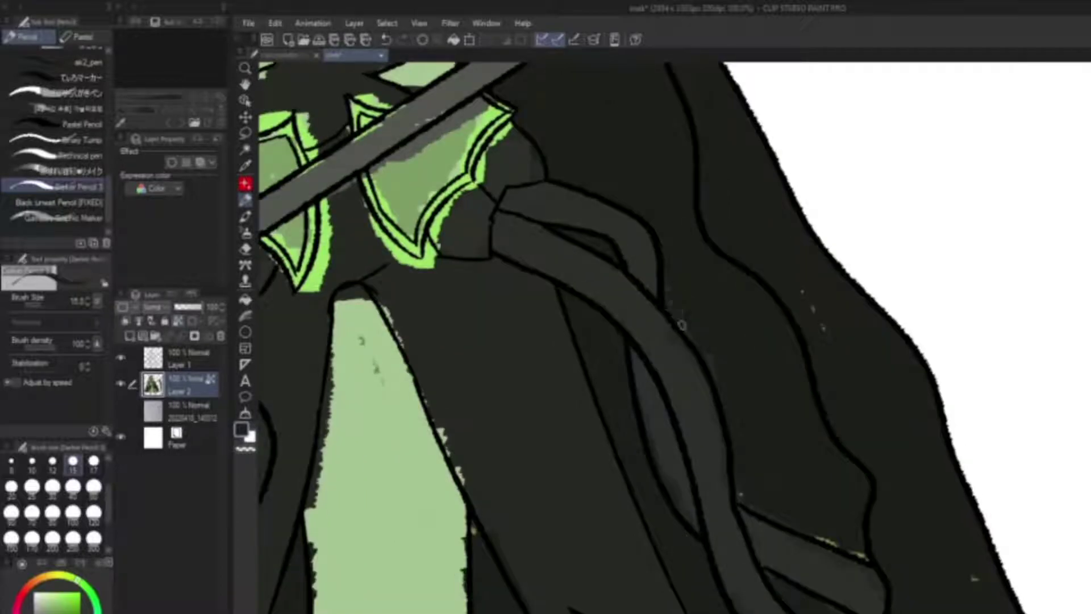
pyautogui.scroll(-2, 715, 376)
# Paint charcoal over the stray green around the right hanging cords, the right shin guard and the tabard's right edge
pyautogui.scroll(-10, 808, 481)
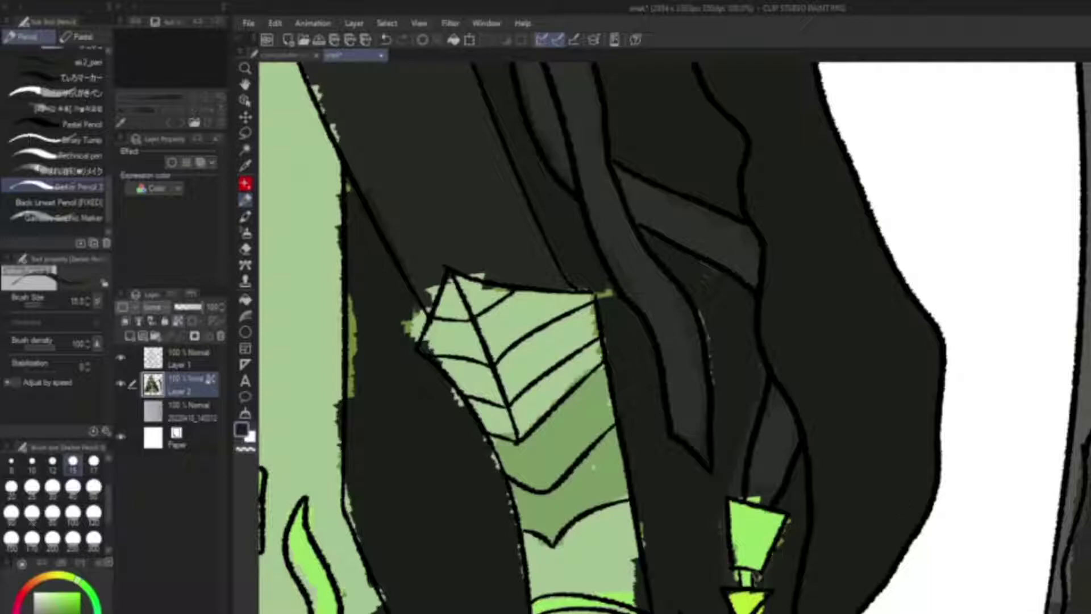
pyautogui.scroll(-3, 790, 520)
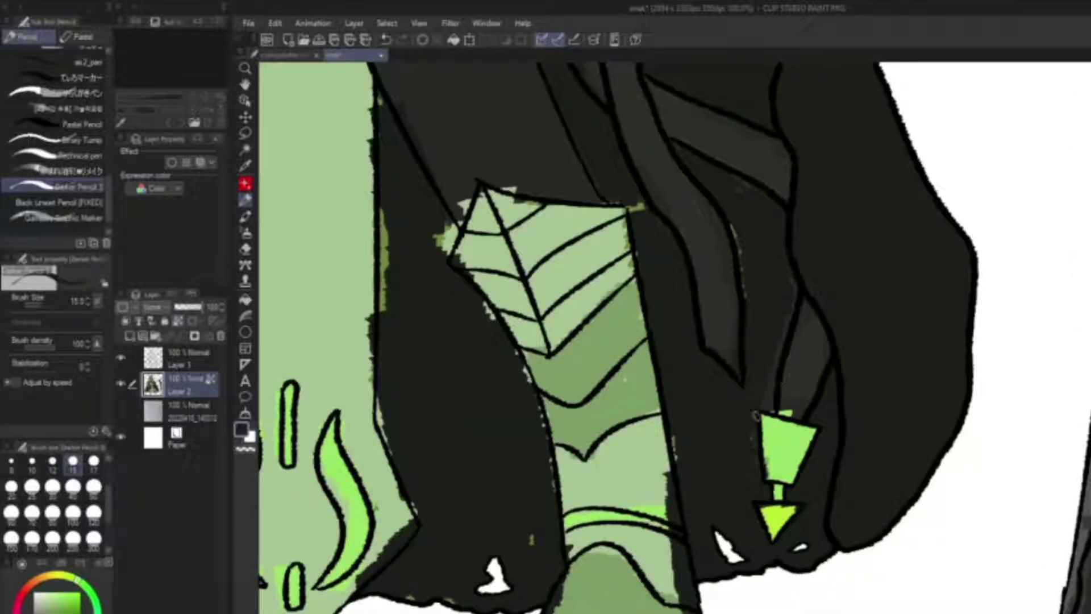
pyautogui.scroll(2, 778, 336)
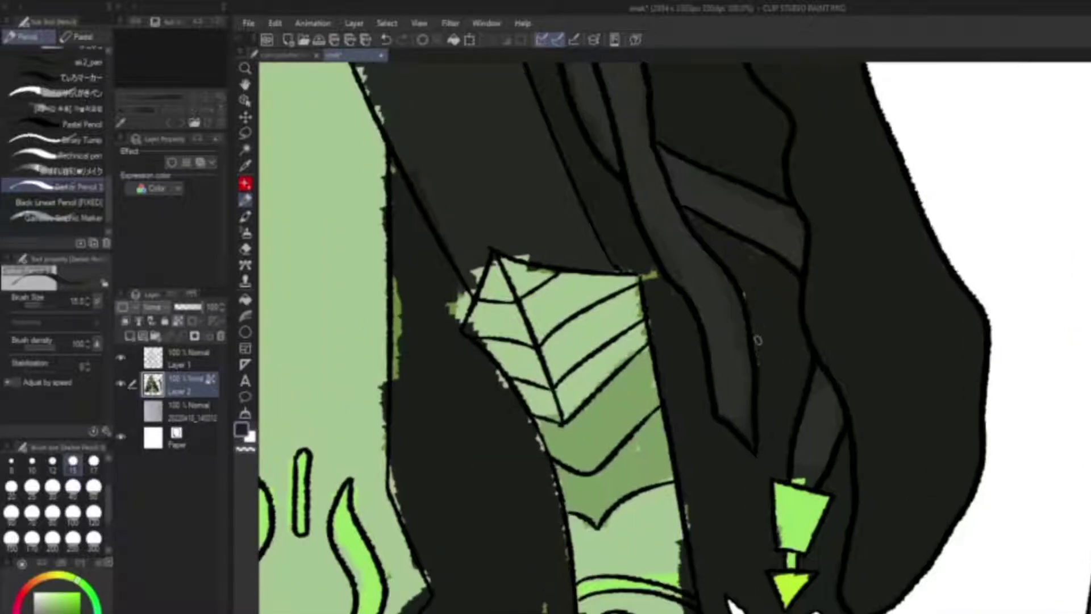
pyautogui.moveTo(644, 274)
pyautogui.mouseDown()
pyautogui.moveTo(657, 277)
pyautogui.moveTo(753, 211)
pyautogui.mouseUp()
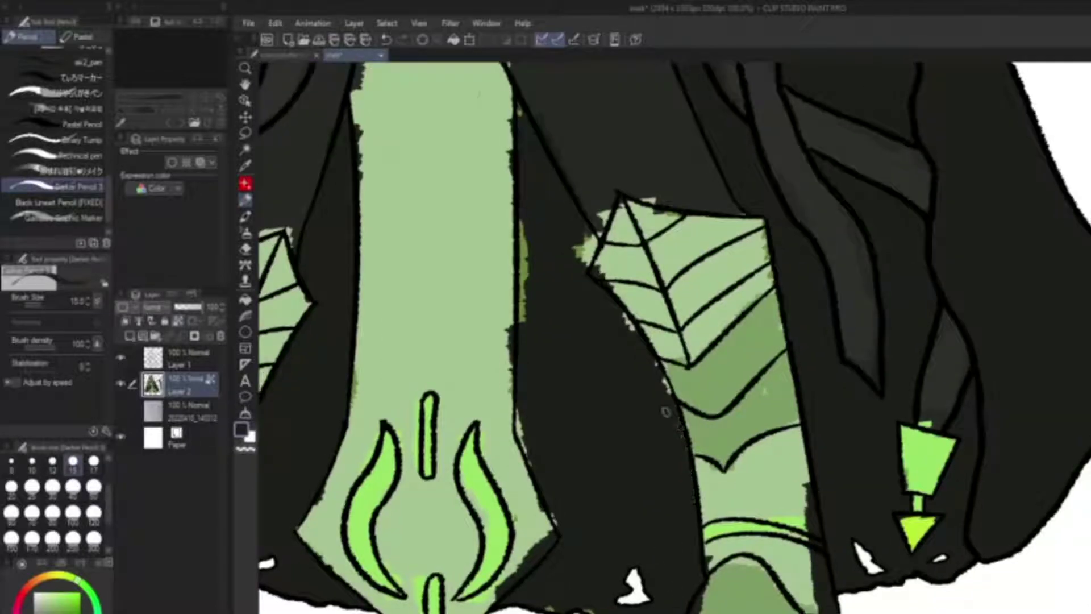
pyautogui.moveTo(579, 248); pyautogui.dragTo(559, 189)
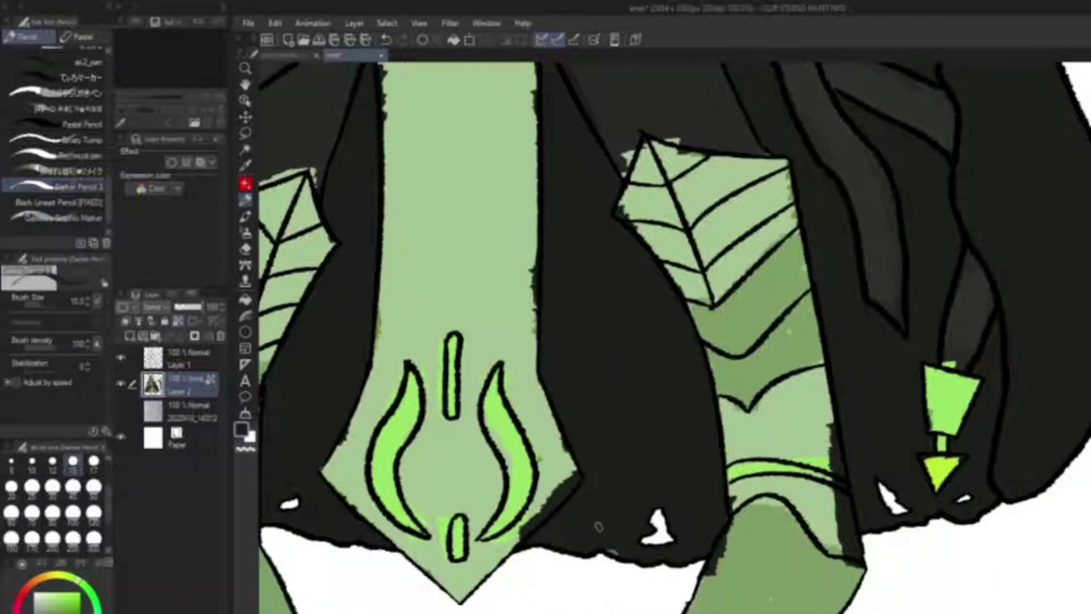
# Cover the stray green around the collar, neck and hood opening with charcoal
pyautogui.scroll(20, 613, 444)
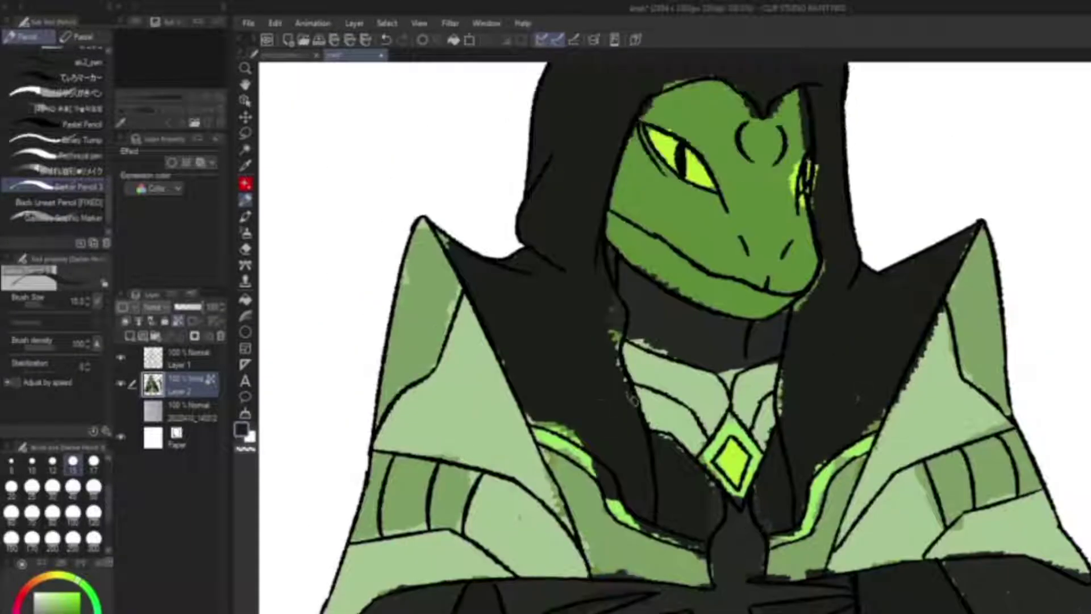
pyautogui.moveTo(618, 350); pyautogui.dragTo(614, 300)
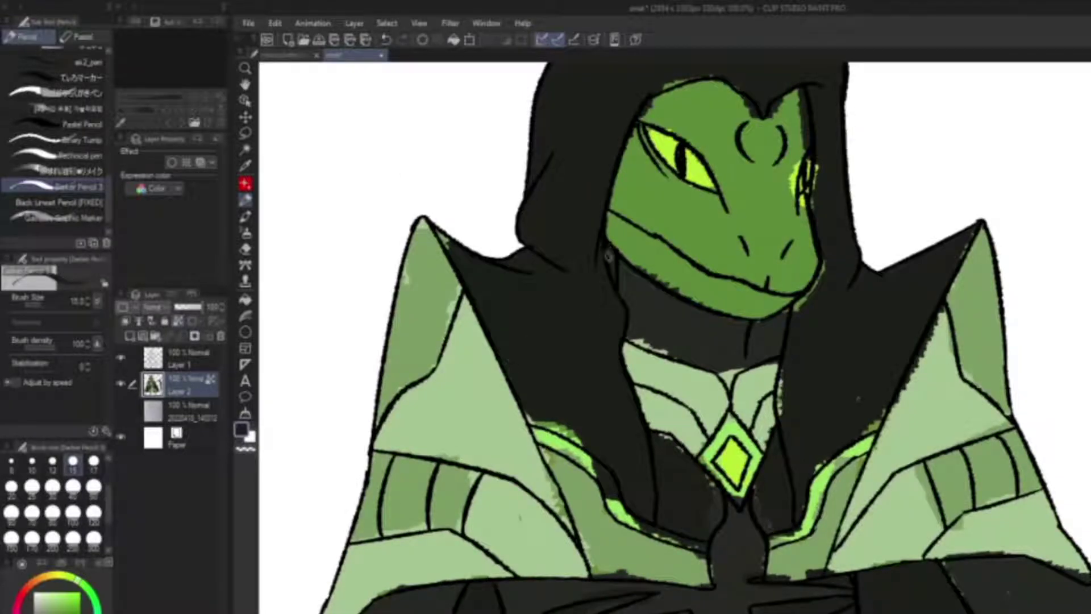
pyautogui.moveTo(783, 316); pyautogui.dragTo(673, 298)
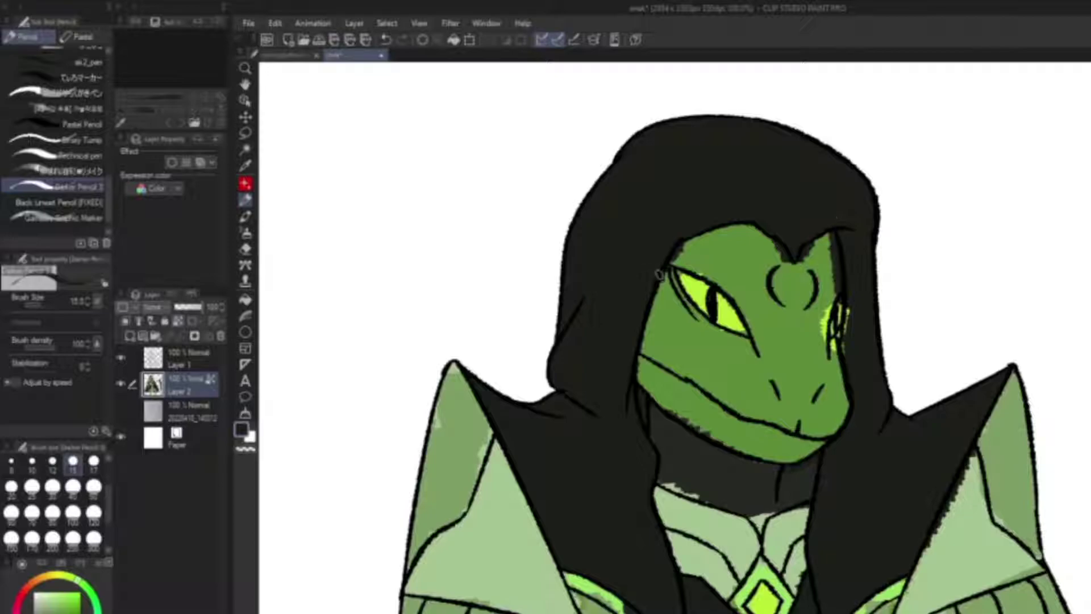
pyautogui.scroll(-5, 659, 274)
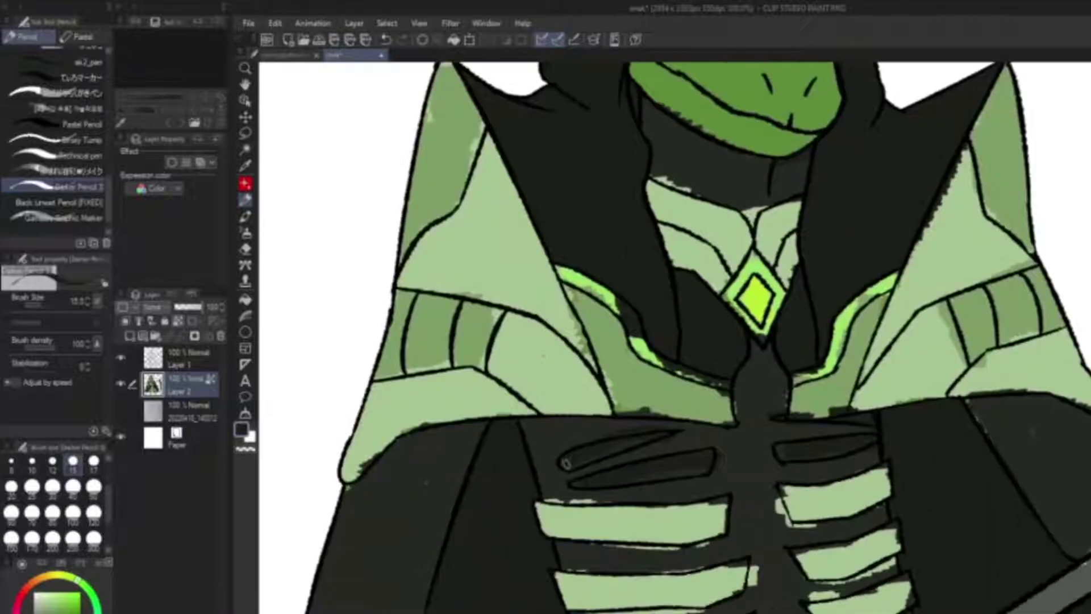
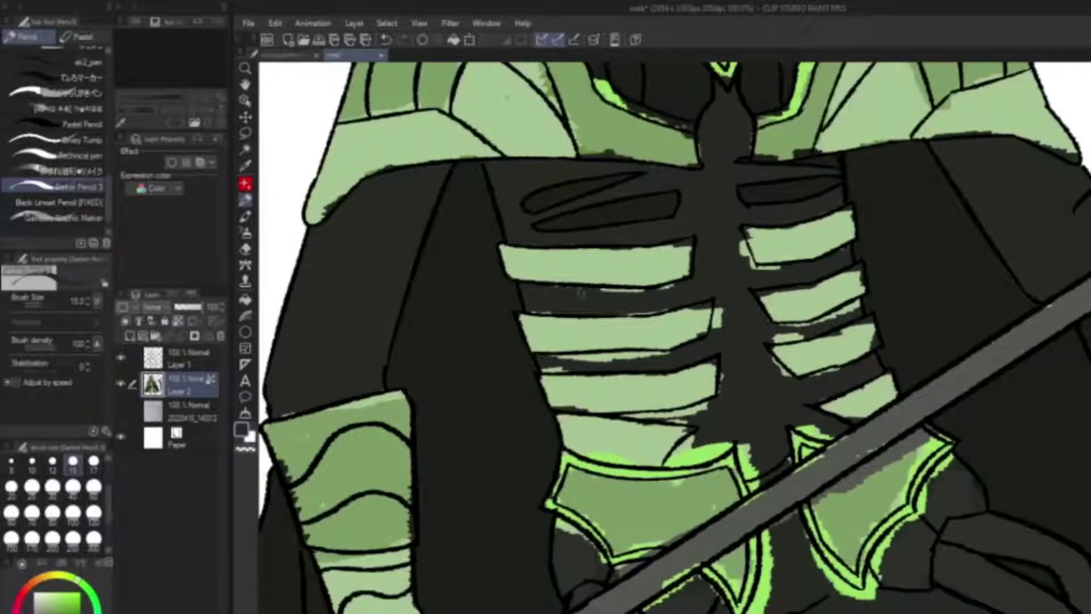
# Trim the green overspill around the rib plates on both sides with the torso's charcoal
pyautogui.moveTo(751, 267); pyautogui.dragTo(731, 241)
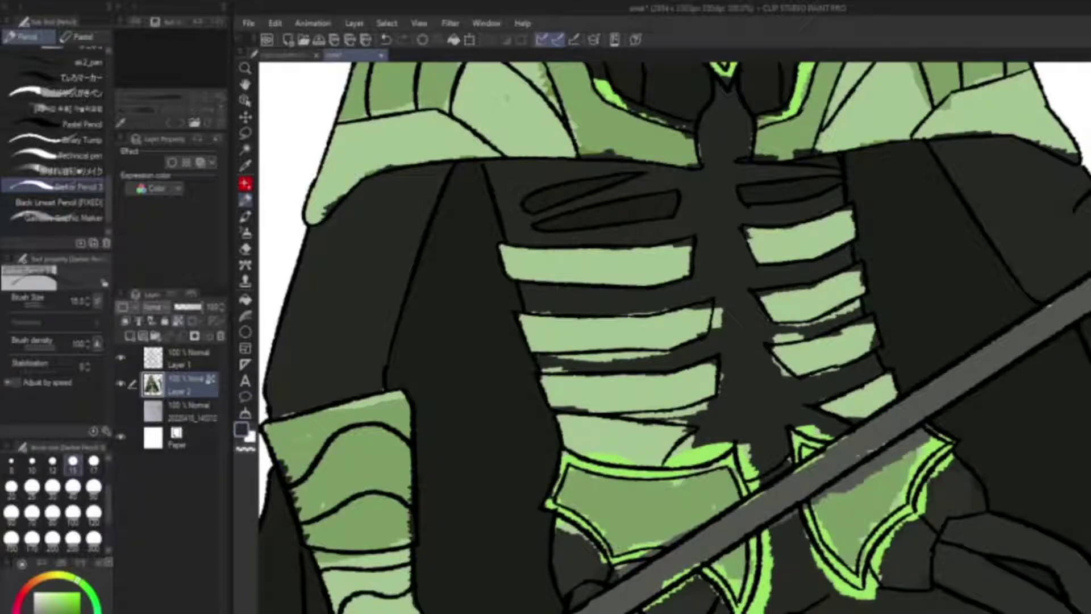
pyautogui.moveTo(855, 302)
pyautogui.mouseDown()
pyautogui.moveTo(799, 335)
pyautogui.moveTo(784, 377)
pyautogui.moveTo(810, 339)
pyautogui.moveTo(804, 376)
pyautogui.moveTo(721, 374)
pyautogui.moveTo(731, 322)
pyautogui.mouseUp()
pyautogui.moveTo(542, 355); pyautogui.dragTo(665, 353)
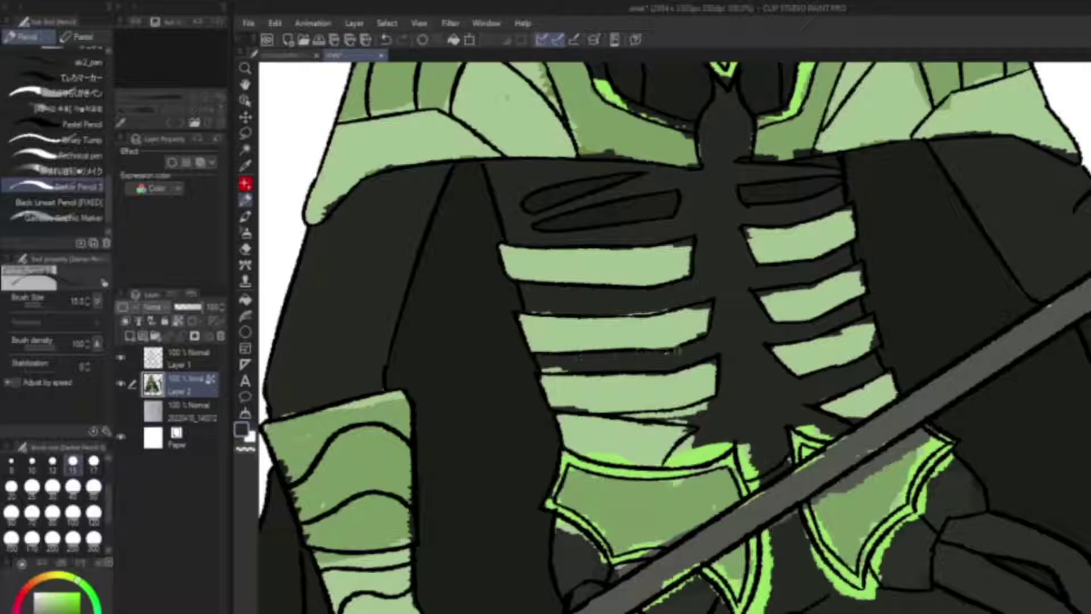
pyautogui.moveTo(614, 309); pyautogui.dragTo(672, 306)
pyautogui.moveTo(542, 369); pyautogui.dragTo(572, 370)
pyautogui.moveTo(631, 341); pyautogui.dragTo(491, 341)
pyautogui.moveTo(606, 423); pyautogui.dragTo(550, 404)
pyautogui.moveTo(623, 392); pyautogui.dragTo(515, 406)
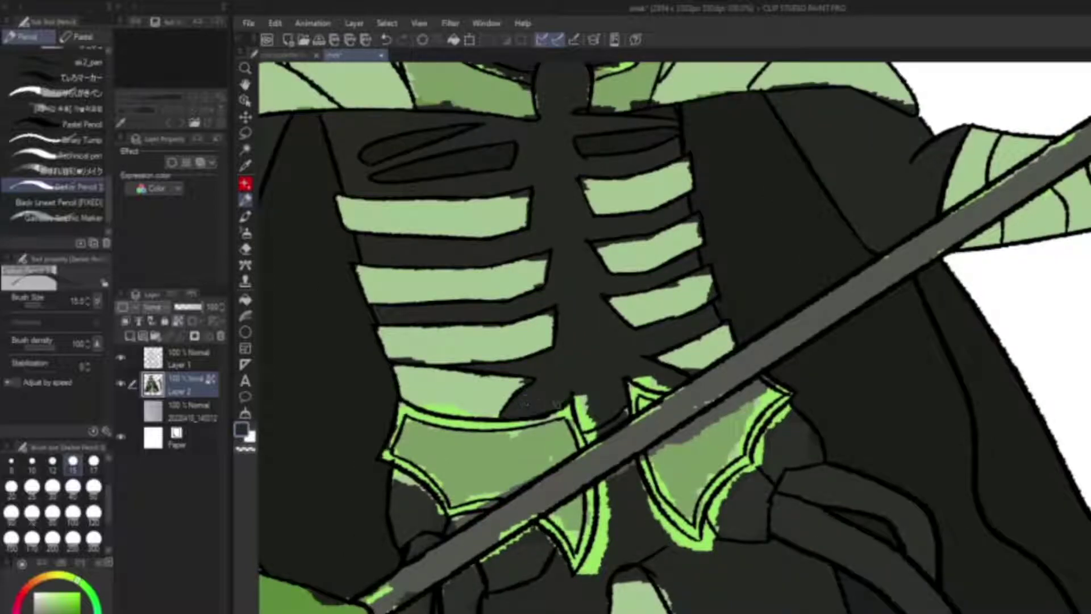
# Trim the bright green overspill around the waist armor's trim and clean the tabard's upper edges with charcoal
pyautogui.moveTo(630, 377); pyautogui.dragTo(632, 278)
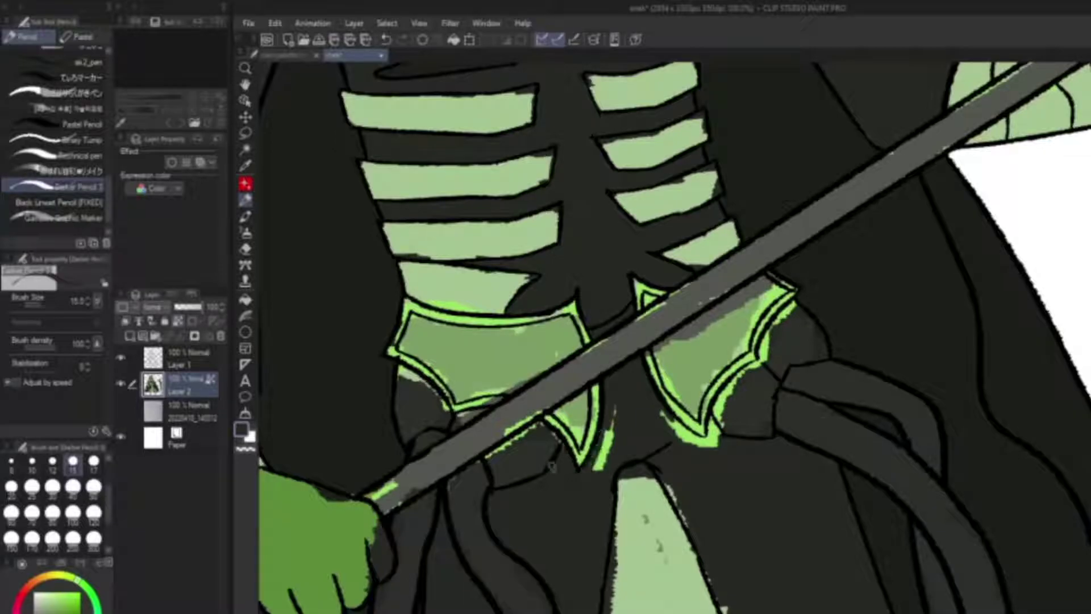
pyautogui.moveTo(798, 411); pyautogui.dragTo(733, 380)
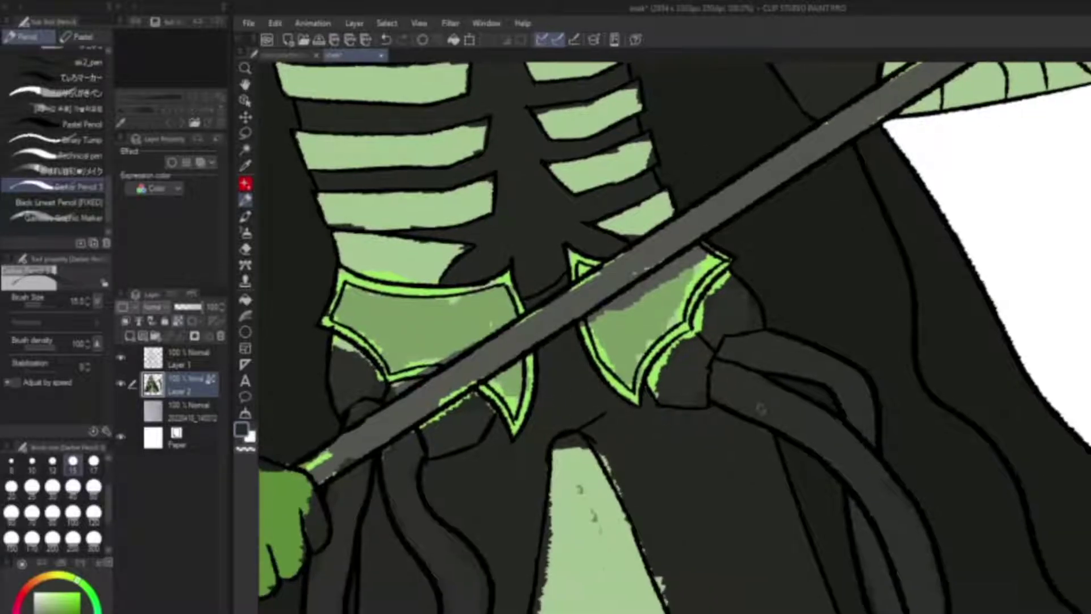
pyautogui.moveTo(737, 421); pyautogui.dragTo(735, 379)
pyautogui.moveTo(677, 524); pyautogui.dragTo(653, 467)
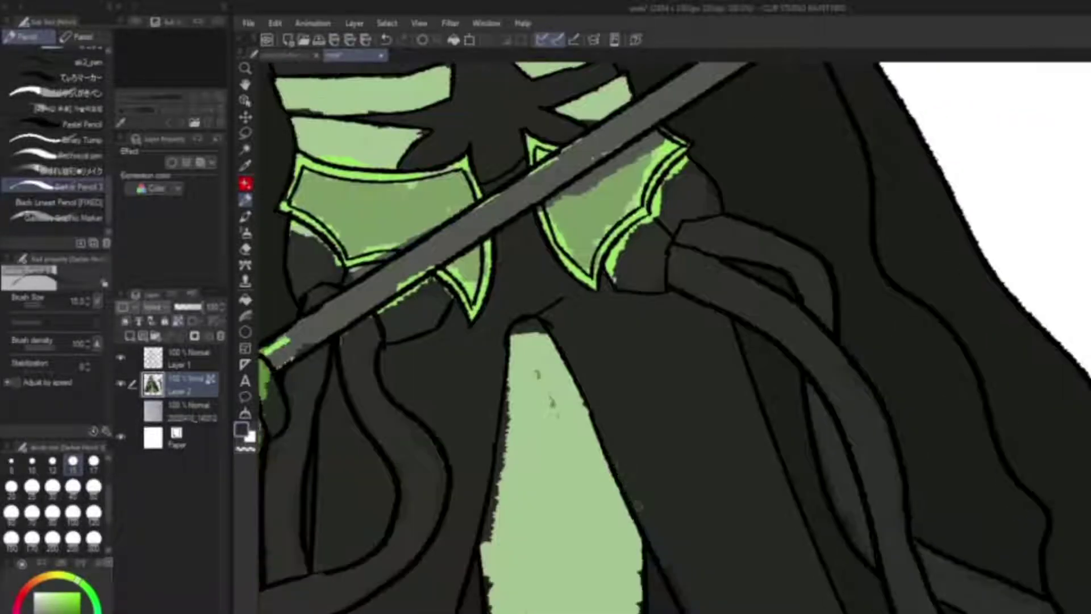
# Paint charcoal over the stray gray and light flecks along the scythe blade, from its tip up to the crescent
pyautogui.moveTo(679, 596); pyautogui.dragTo(634, 464)
pyautogui.moveTo(569, 226); pyautogui.dragTo(529, 181)
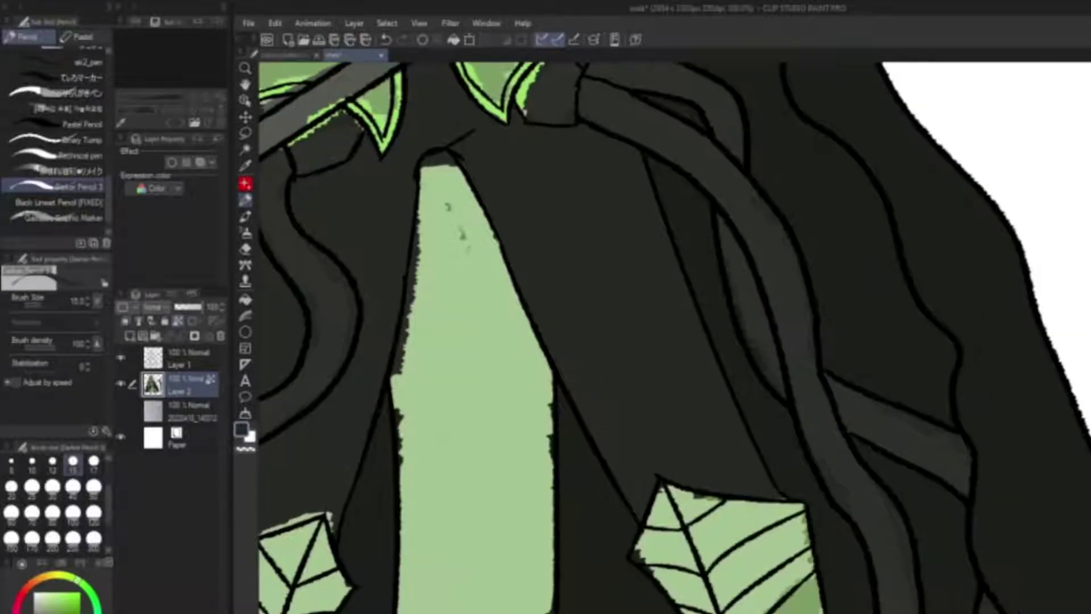
pyautogui.moveTo(780, 498); pyautogui.dragTo(1080, 401)
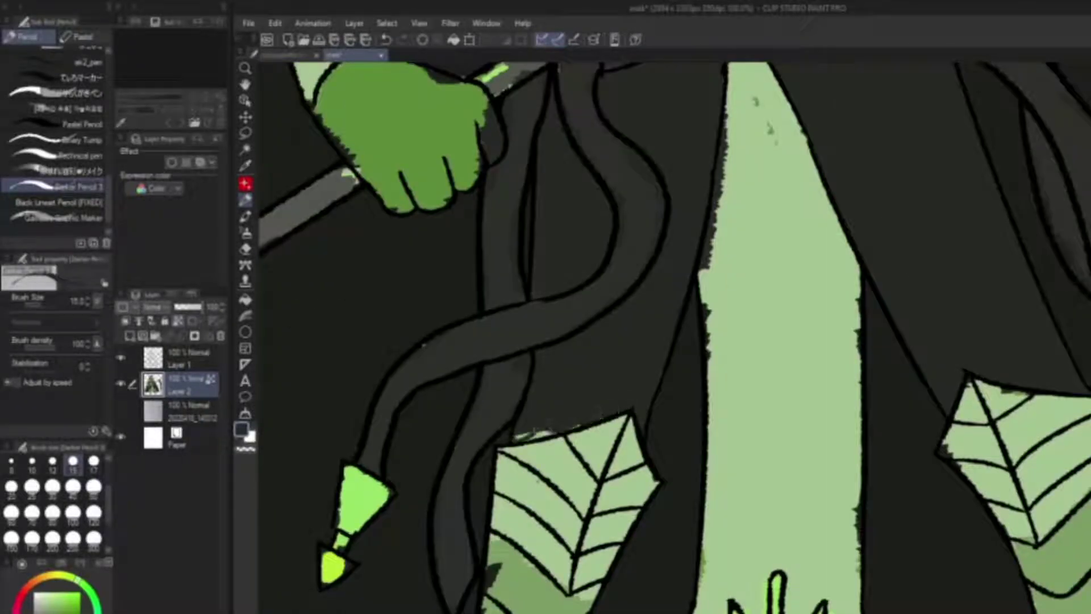
pyautogui.scroll(3, 537, 367)
pyautogui.scroll(5, 583, 344)
pyautogui.hscroll(-8, 591, 410)
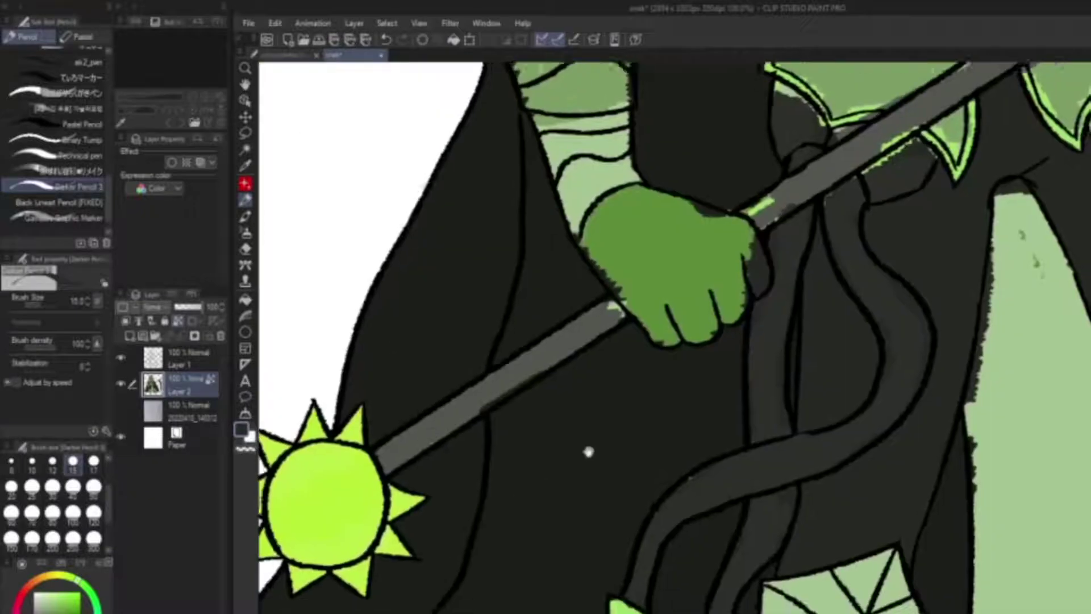
pyautogui.scroll(-9, 589, 458)
pyautogui.hscroll(15, 814, 309)
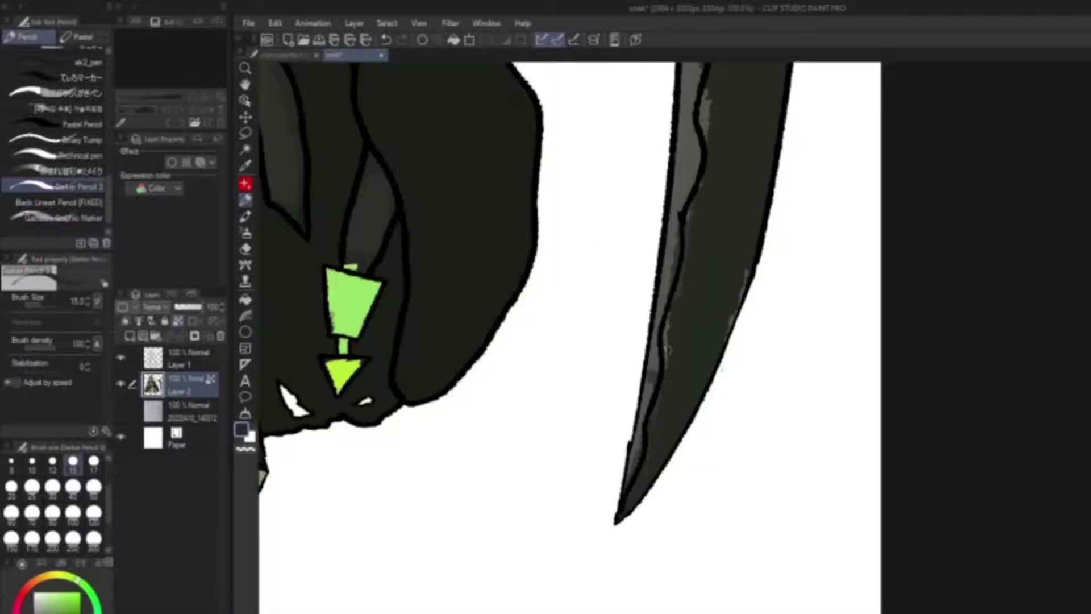
pyautogui.scroll(10, 686, 227)
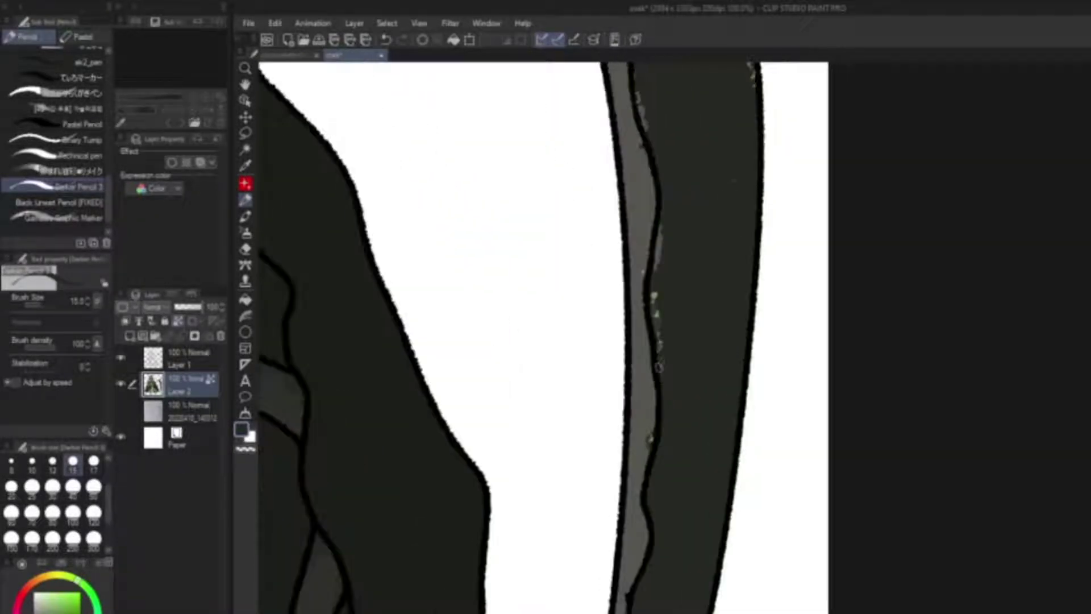
pyautogui.scroll(3, 731, 354)
pyautogui.scroll(3, 631, 239)
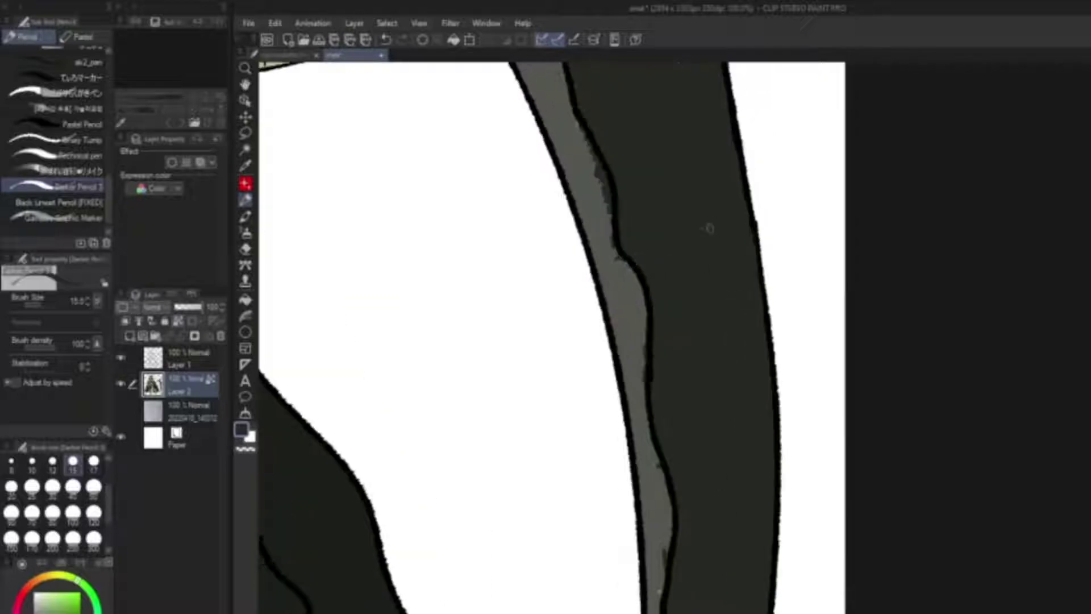
pyautogui.hscroll(-2, 641, 250)
pyautogui.scroll(5, 641, 250)
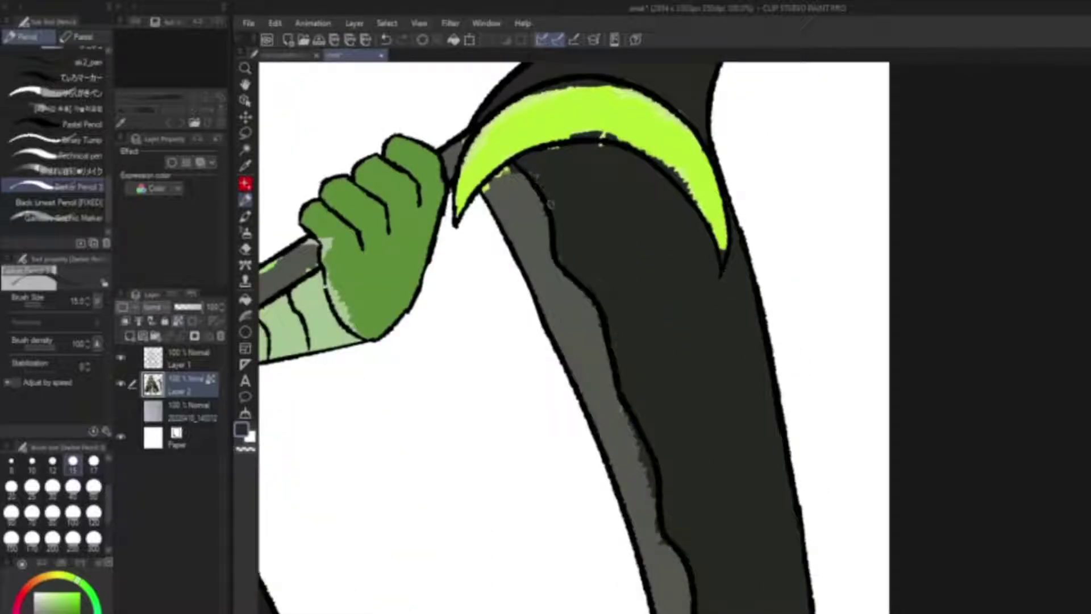
pyautogui.scroll(5, 604, 172)
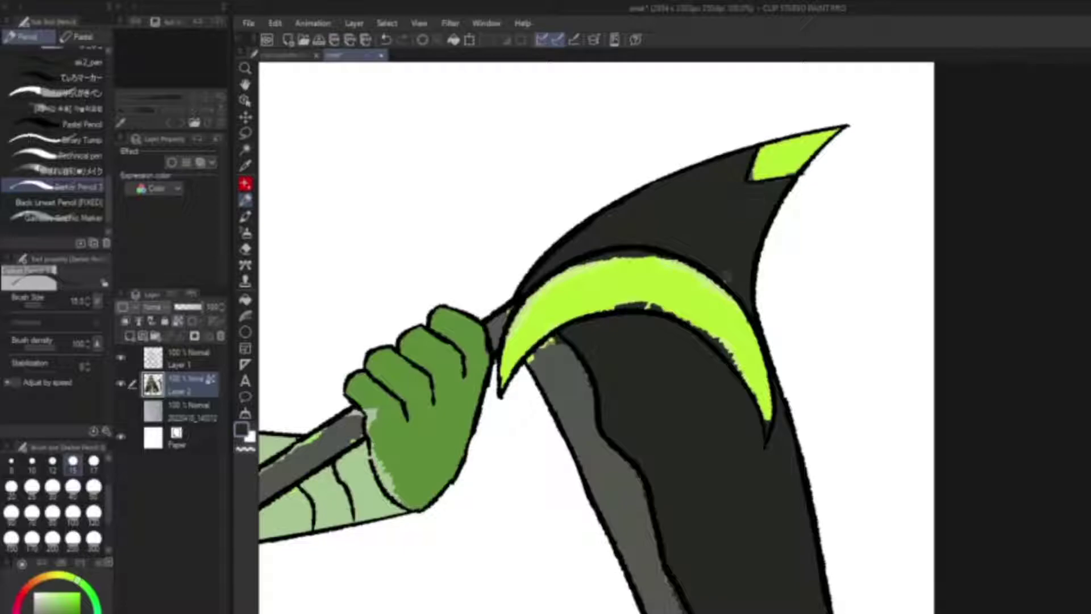
# Fill the scythe blade's wavy inner edge with gray, covering the dark and yellow-green flecks down to the tip
pyautogui.hscroll(-2, 627, 356)
pyautogui.scroll(-6, 627, 356)
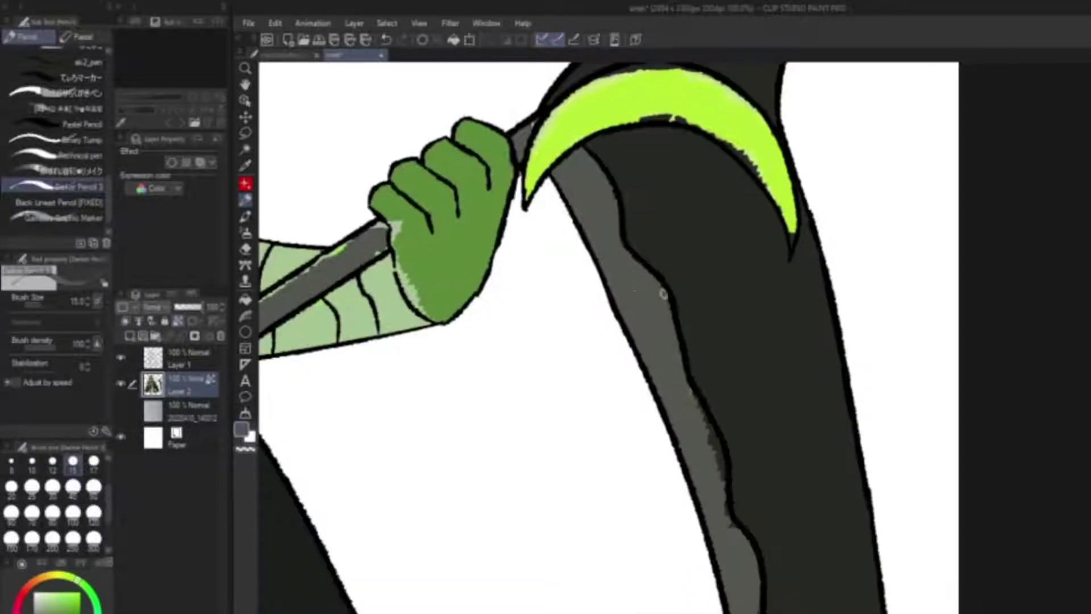
pyautogui.hscroll(3, 664, 344)
pyautogui.scroll(-5, 663, 345)
pyautogui.hscroll(3, 664, 344)
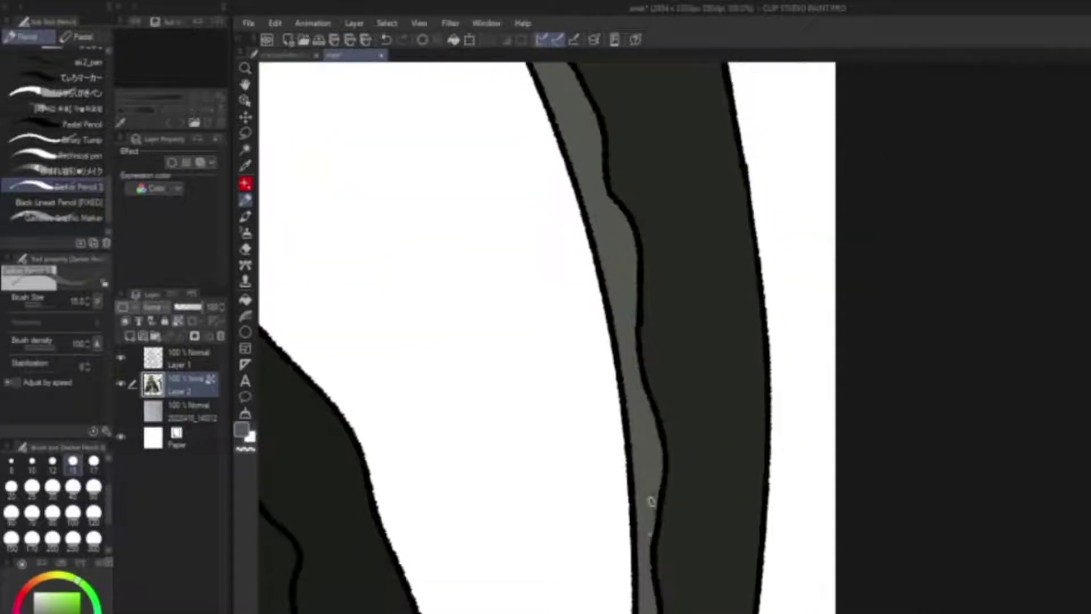
pyautogui.scroll(-8, 650, 545)
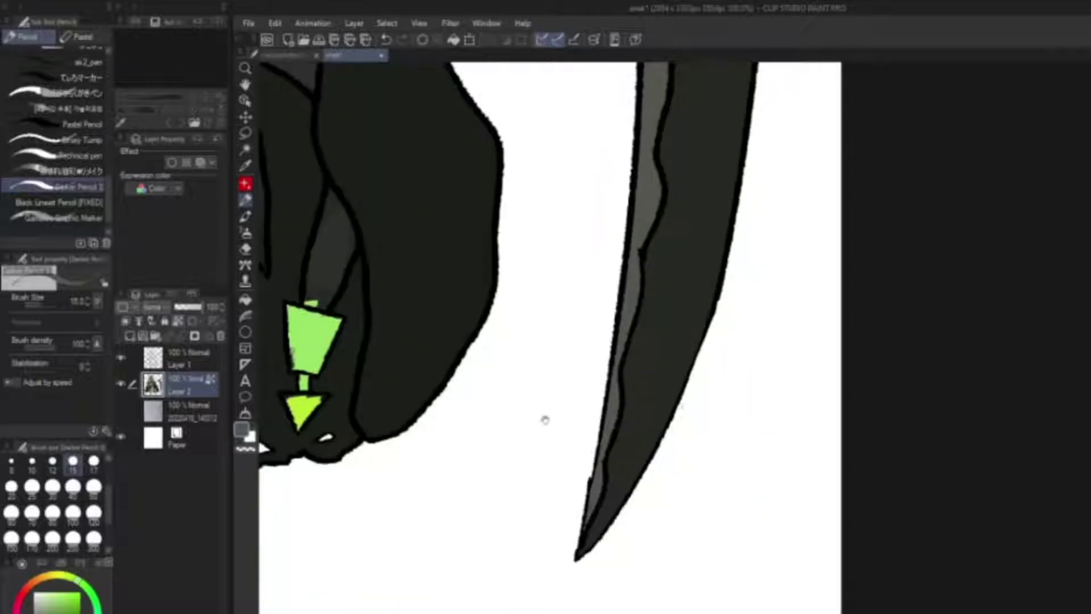
# Cover the stray green along the scythe's shaft between the two hands with the shaft's gray
pyautogui.scroll(8, 591, 512)
pyautogui.scroll(8, 501, 329)
pyautogui.scroll(-3, 650, 299)
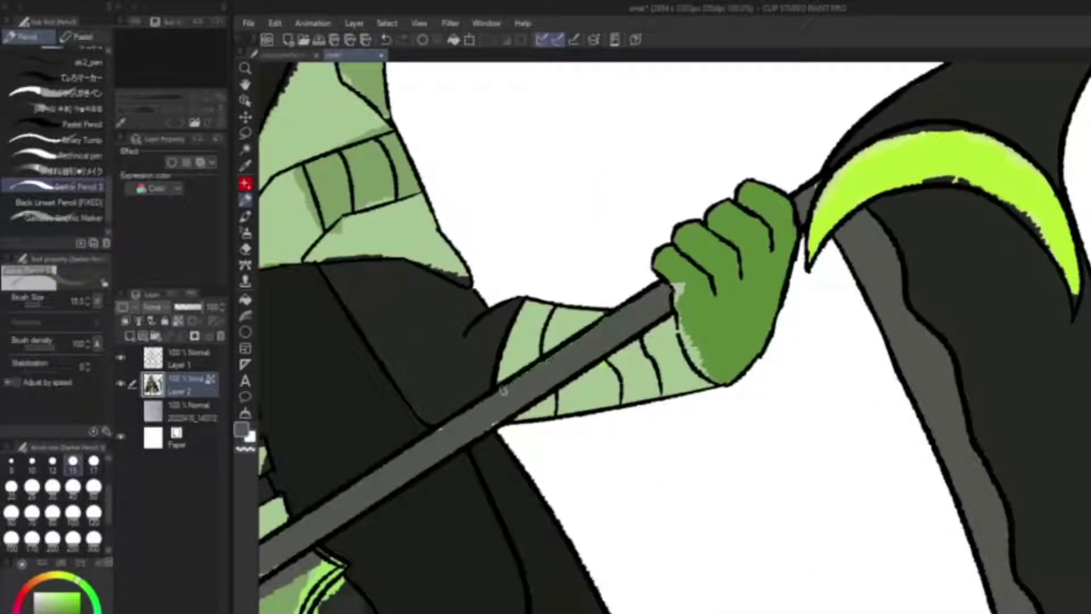
pyautogui.hscroll(-5, 626, 370)
pyautogui.hscroll(-8, 591, 429)
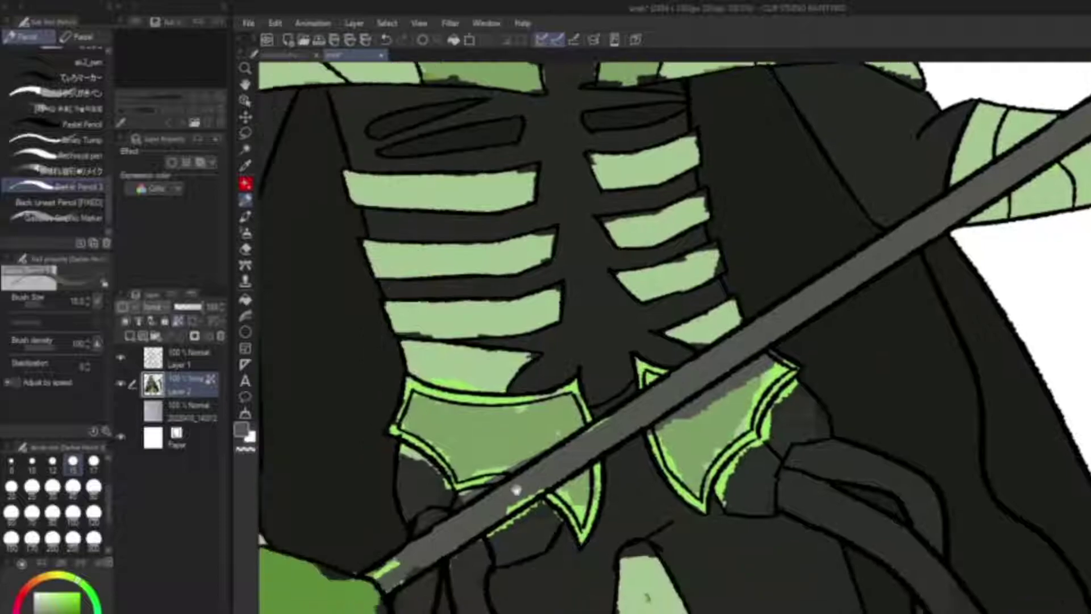
pyautogui.scroll(-4, 594, 466)
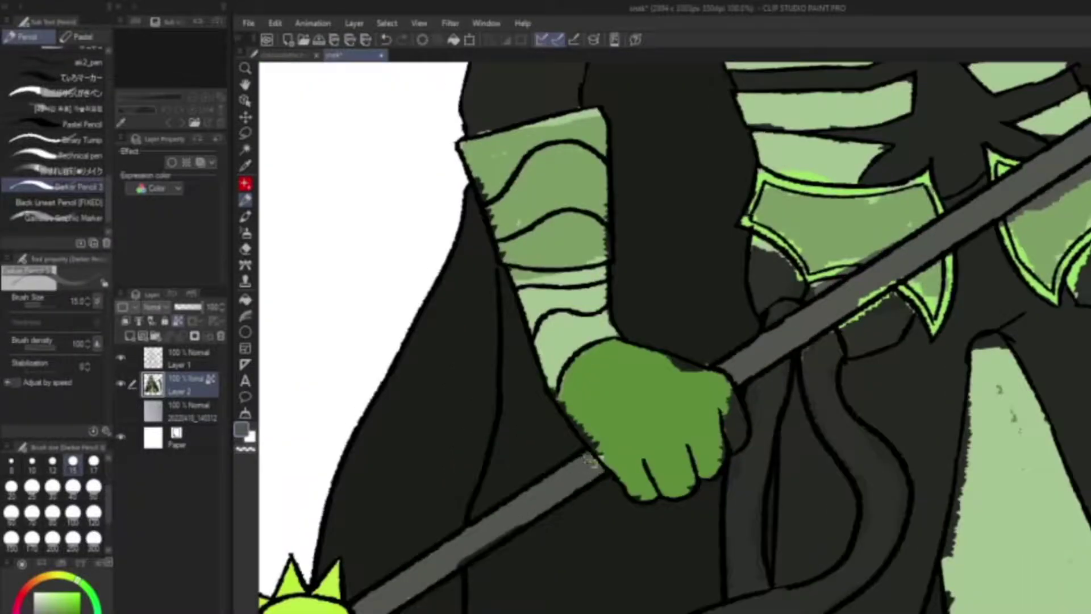
# Touch up the scythe's crescent and the lizardman's eyes with the yellow-green of the spiked ornament
pyautogui.hscroll(-8, 594, 466)
pyautogui.scroll(-4, 511, 500)
pyautogui.scroll(8, 460, 529)
pyautogui.hscroll(10, 511, 455)
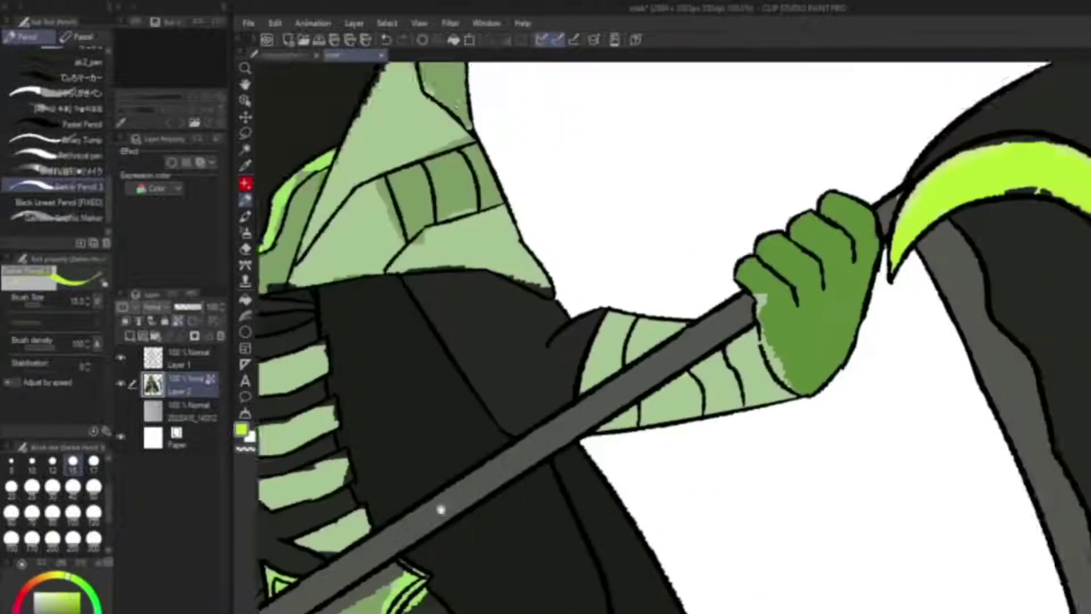
pyautogui.scroll(2, 568, 356)
pyautogui.moveTo(555, 311)
pyautogui.mouseDown()
pyautogui.moveTo(607, 308)
pyautogui.moveTo(633, 312)
pyautogui.moveTo(589, 311)
pyautogui.moveTo(668, 321)
pyautogui.mouseUp()
pyautogui.scroll(-2, 685, 337)
pyautogui.hscroll(2, 685, 338)
pyautogui.moveTo(686, 393)
pyautogui.mouseDown()
pyautogui.moveTo(654, 355)
pyautogui.moveTo(602, 355)
pyautogui.mouseUp()
pyautogui.scroll(1, 634, 343)
pyautogui.hscroll(-2, 634, 344)
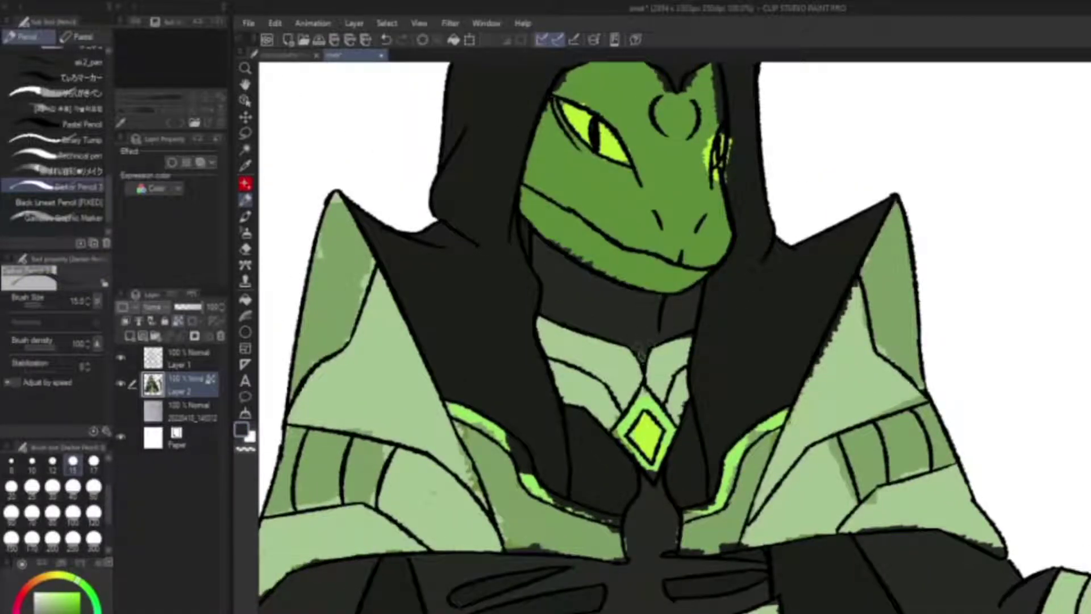
# Clean the neck and the area around the collar's diamond gem with charcoal
pyautogui.scroll(-3, 686, 297)
pyautogui.scroll(3, 655, 506)
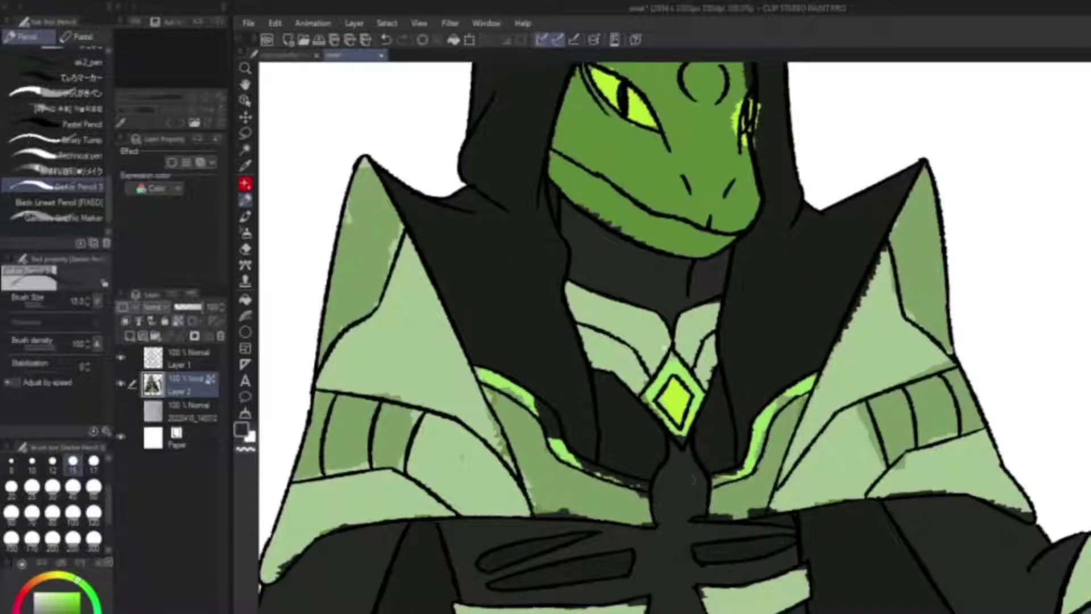
pyautogui.scroll(-3, 691, 480)
pyautogui.scroll(3, 692, 479)
# Fill the gaps along the face and jaw with skin green and tidy the right eye with yellow-green
pyautogui.moveTo(699, 142)
pyautogui.mouseDown()
pyautogui.moveTo(712, 158)
pyautogui.moveTo(758, 165)
pyautogui.moveTo(753, 244)
pyautogui.moveTo(766, 250)
pyautogui.moveTo(772, 213)
pyautogui.moveTo(800, 255)
pyautogui.mouseUp()
pyautogui.keyDown('alt'); pyautogui.click(766, 250); pyautogui.keyUp('alt')
pyautogui.keyDown('alt'); pyautogui.click(760, 240); pyautogui.keyUp('alt')
pyautogui.keyDown('alt'); pyautogui.click(691, 233); pyautogui.keyUp('alt')
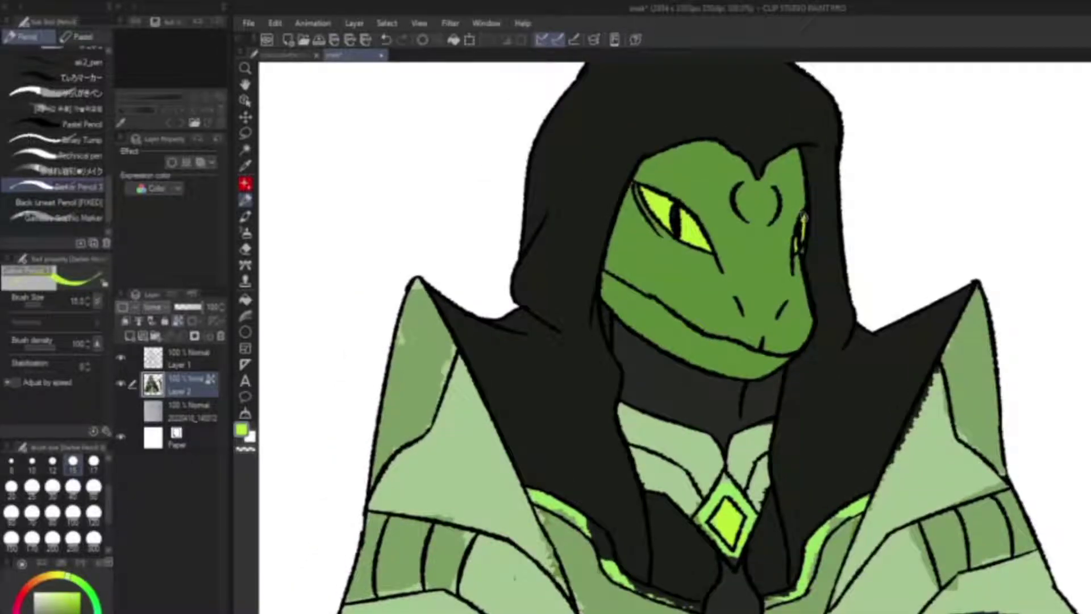
# Fill the uncolored edges of both hands with the skin green up to the line art
pyautogui.scroll(-1, 675, 337)
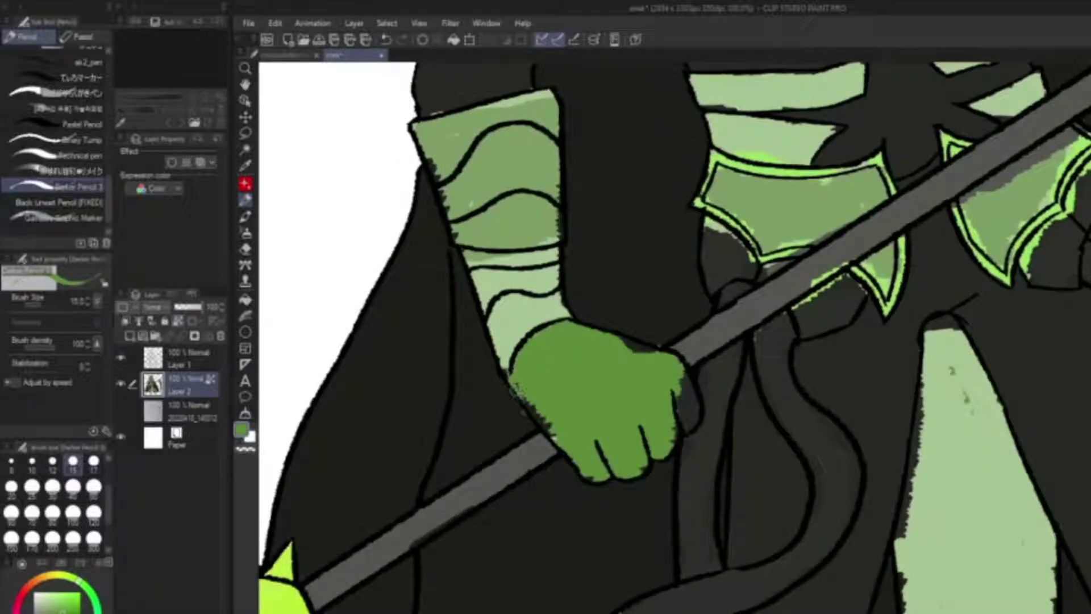
pyautogui.moveTo(518, 392); pyautogui.dragTo(548, 438)
pyautogui.moveTo(626, 348)
pyautogui.mouseDown()
pyautogui.moveTo(653, 349)
pyautogui.moveTo(690, 423)
pyautogui.moveTo(691, 370)
pyautogui.moveTo(710, 346)
pyautogui.mouseUp()
pyautogui.moveTo(739, 227)
pyautogui.mouseDown()
pyautogui.moveTo(413, 314)
pyautogui.moveTo(356, 609)
pyautogui.mouseUp()
pyautogui.moveTo(767, 346)
pyautogui.mouseDown()
pyautogui.moveTo(787, 423)
pyautogui.moveTo(813, 446)
pyautogui.mouseUp()
# Clean the lower edge and band borders of the right shoulder armor with light green
pyautogui.moveTo(682, 341)
pyautogui.mouseDown()
pyautogui.moveTo(655, 353)
pyautogui.moveTo(807, 410)
pyautogui.mouseUp()
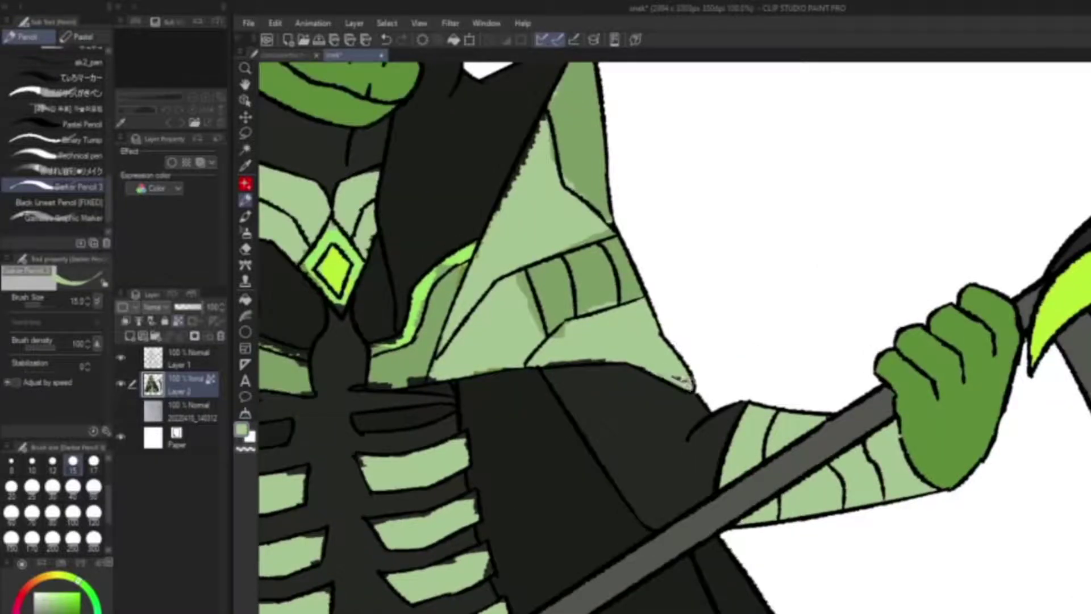
pyautogui.moveTo(681, 375); pyautogui.dragTo(826, 381)
pyautogui.moveTo(682, 341); pyautogui.dragTo(664, 434)
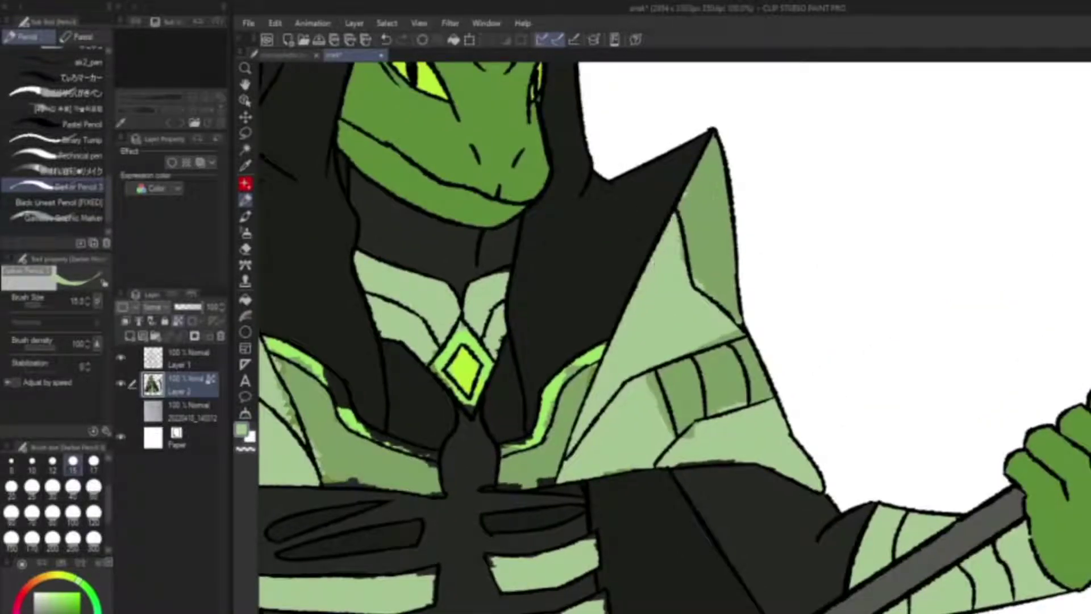
pyautogui.moveTo(648, 374); pyautogui.dragTo(667, 433)
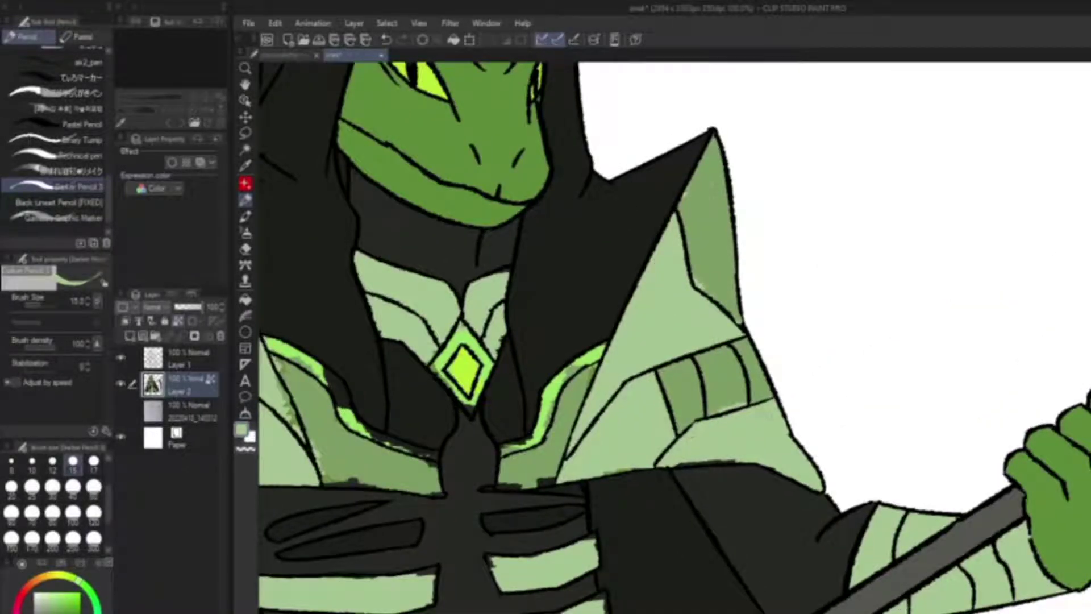
# Clean the large plates and lower edge of the left shoulder armor with light green
pyautogui.moveTo(768, 415); pyautogui.dragTo(870, 365)
pyautogui.moveTo(345, 317); pyautogui.dragTo(704, 398)
pyautogui.moveTo(577, 530); pyautogui.dragTo(615, 528)
pyautogui.moveTo(768, 341)
pyautogui.mouseDown()
pyautogui.moveTo(690, 355)
pyautogui.moveTo(649, 323)
pyautogui.mouseUp()
# Fill the gaps at the edges of the rib plates on both sides with light green
pyautogui.scroll(-5, 676, 341)
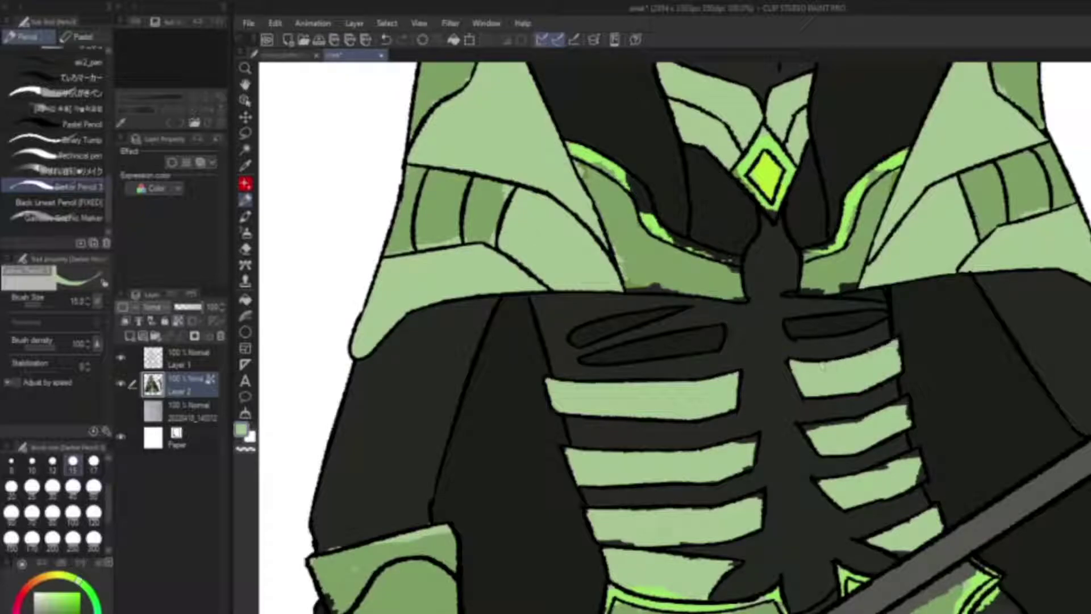
pyautogui.moveTo(739, 341); pyautogui.dragTo(659, 310)
pyautogui.moveTo(806, 456); pyautogui.dragTo(743, 382)
pyautogui.moveTo(645, 436); pyautogui.dragTo(671, 340)
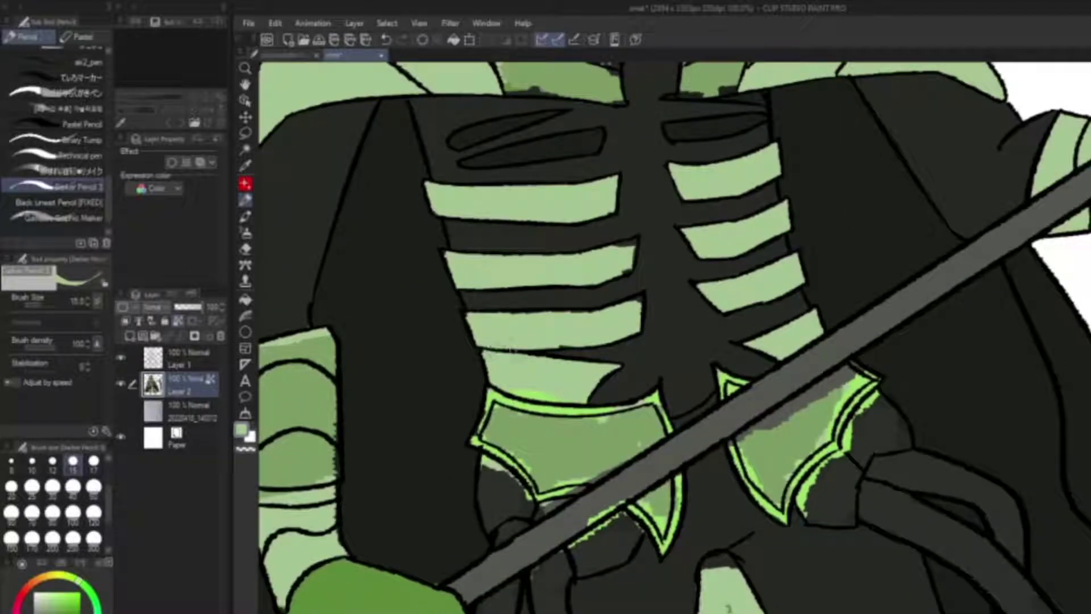
pyautogui.moveTo(614, 259)
pyautogui.mouseDown()
pyautogui.moveTo(616, 304)
pyautogui.moveTo(593, 293)
pyautogui.moveTo(594, 191)
pyautogui.mouseUp()
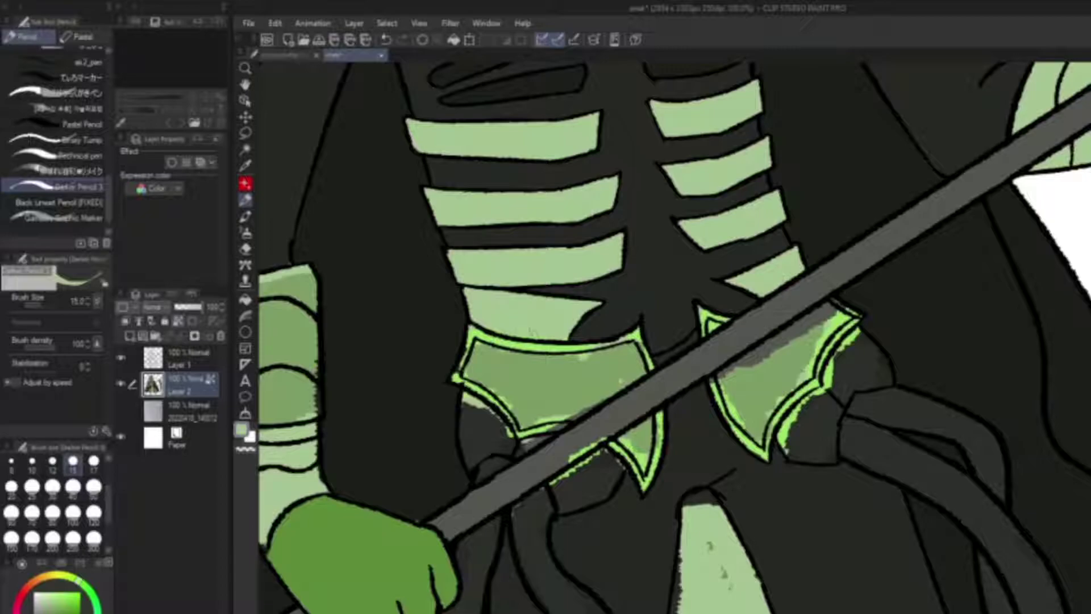
pyautogui.moveTo(255, 422); pyautogui.dragTo(591, 410)
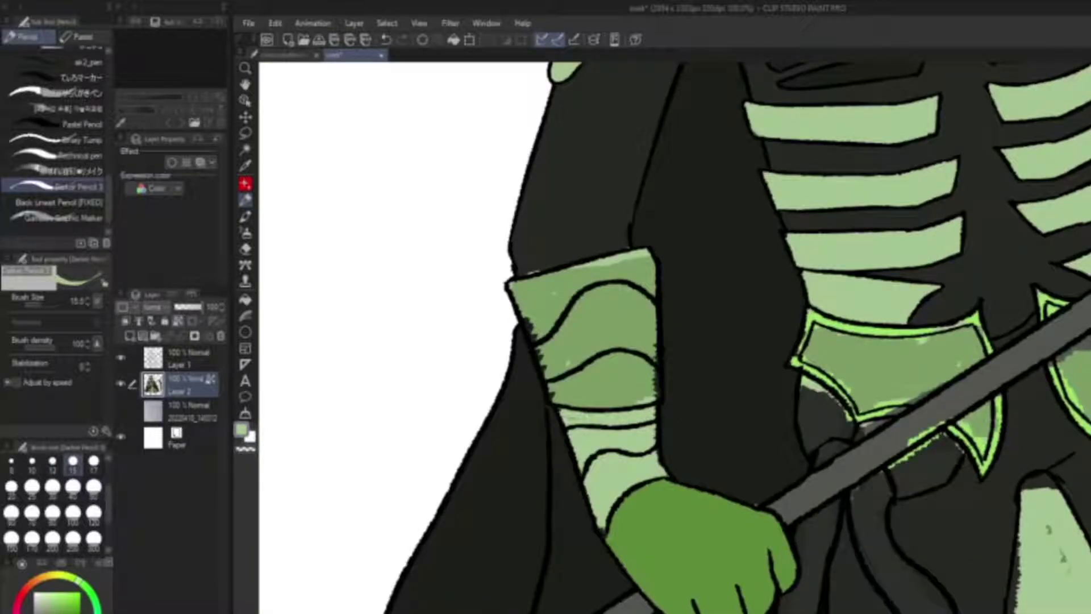
# Fill the tabard out to its outlines with light green, covering the dark specks and ragged side edges
pyautogui.moveTo(739, 398)
pyautogui.mouseDown()
pyautogui.moveTo(512, 432)
pyautogui.moveTo(347, 375)
pyautogui.moveTo(346, 199)
pyautogui.mouseUp()
pyautogui.hotkey('ctrl', 'z')
pyautogui.hotkey('ctrl', 'z')
pyautogui.hotkey('ctrl', 'y')
pyautogui.moveTo(625, 398); pyautogui.dragTo(611, 332)
pyautogui.moveTo(596, 247)
pyautogui.mouseDown()
pyautogui.moveTo(571, 406)
pyautogui.moveTo(622, 344)
pyautogui.moveTo(623, 100)
pyautogui.mouseUp()
pyautogui.moveTo(739, 585); pyautogui.dragTo(801, 519)
pyautogui.hotkey('ctrl', 'z')
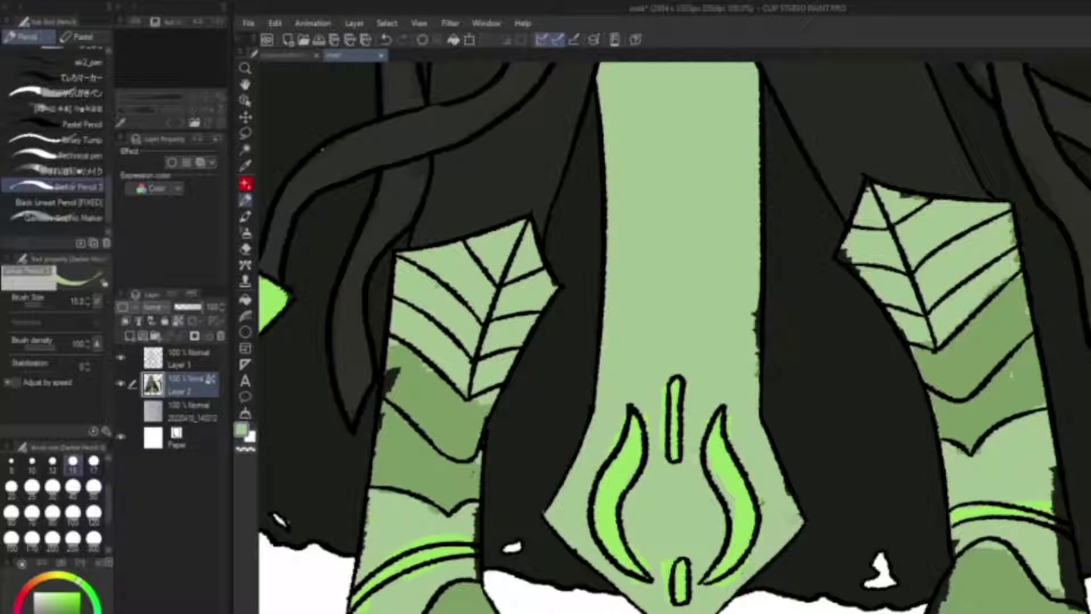
pyautogui.moveTo(755, 378); pyautogui.dragTo(759, 287)
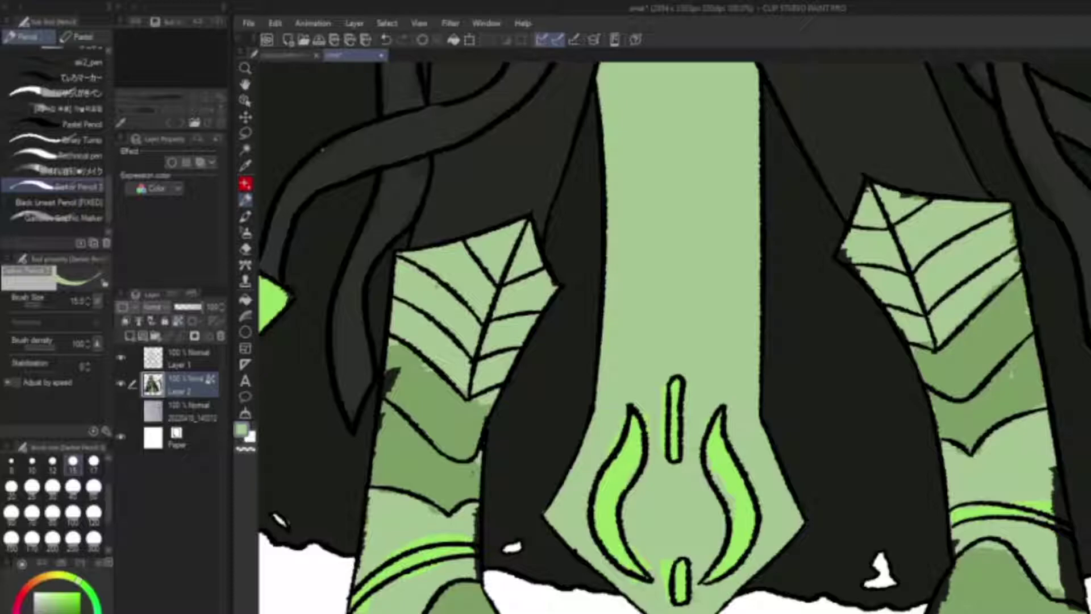
# Touch up the light green plates of the left and right shin guards, covering the dark patches at their edges
pyautogui.moveTo(666, 594); pyautogui.dragTo(664, 562)
pyautogui.moveTo(677, 341); pyautogui.dragTo(824, 318)
pyautogui.moveTo(510, 537)
pyautogui.mouseDown()
pyautogui.moveTo(520, 458)
pyautogui.moveTo(585, 472)
pyautogui.mouseUp()
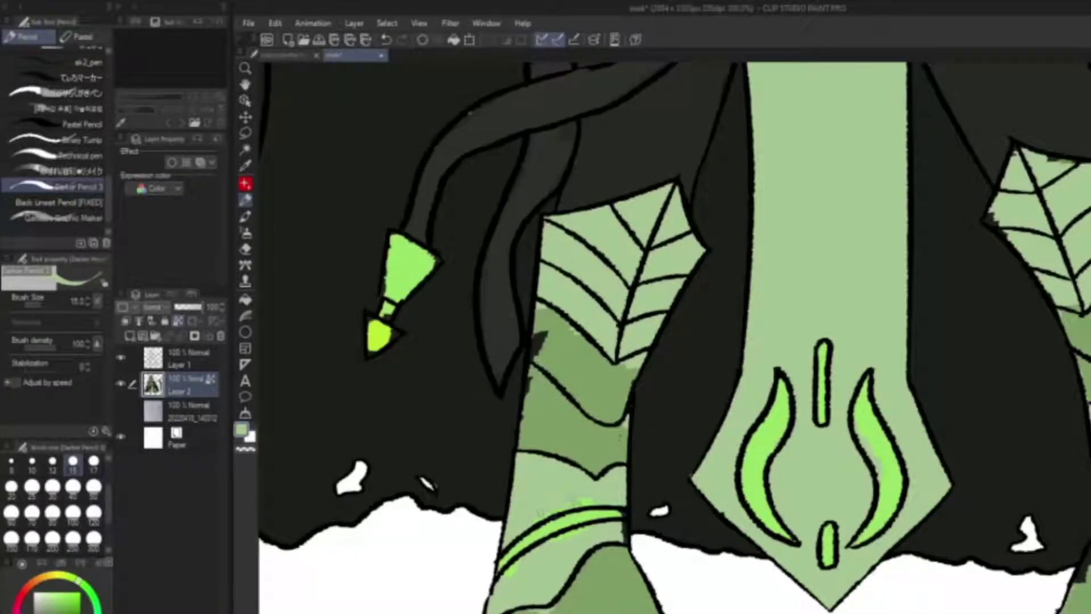
pyautogui.moveTo(738, 398); pyautogui.dragTo(335, 323)
pyautogui.moveTo(820, 483)
pyautogui.mouseDown()
pyautogui.moveTo(810, 435)
pyautogui.moveTo(813, 475)
pyautogui.mouseUp()
pyautogui.moveTo(810, 432)
pyautogui.mouseDown()
pyautogui.moveTo(802, 404)
pyautogui.moveTo(793, 429)
pyautogui.mouseUp()
pyautogui.scroll(3, 674, 337)
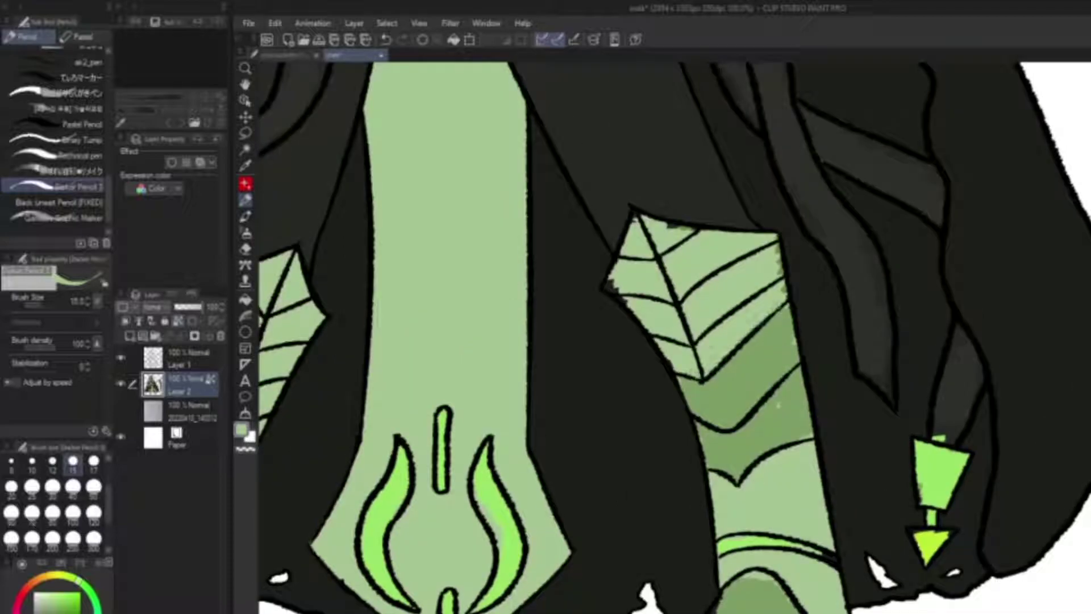
# Fill the right shoulder armor's darker upper panel with medium green up to its outlines
pyautogui.scroll(3, 674, 338)
pyautogui.moveTo(685, 288); pyautogui.dragTo(723, 293)
pyautogui.scroll(10, 674, 337)
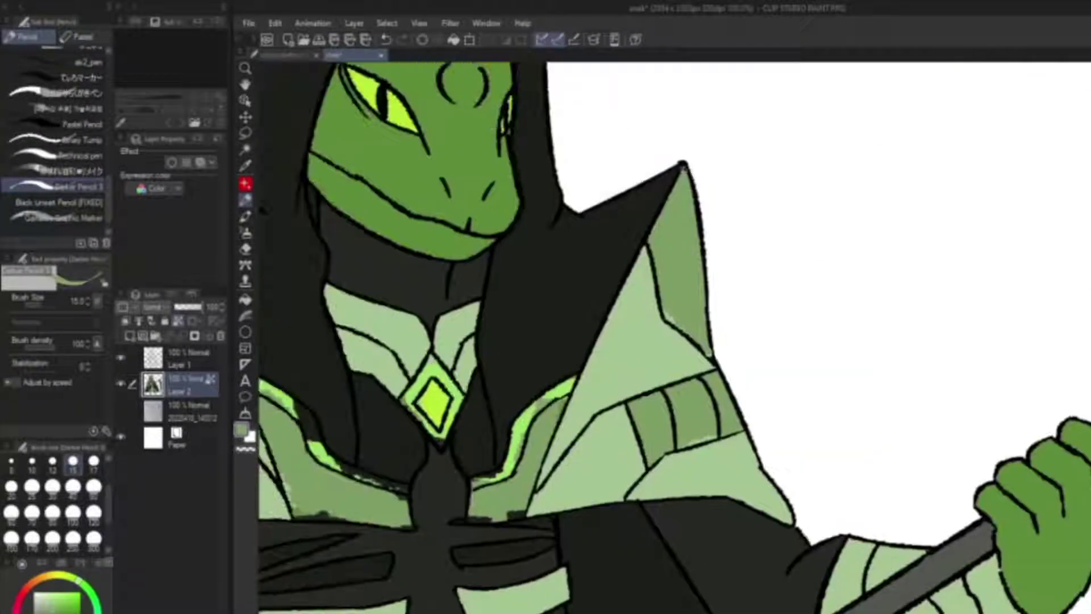
# Fill the left shoulder's upper panel and the chest armor's lower edge with medium green
pyautogui.scroll(-3, 674, 337)
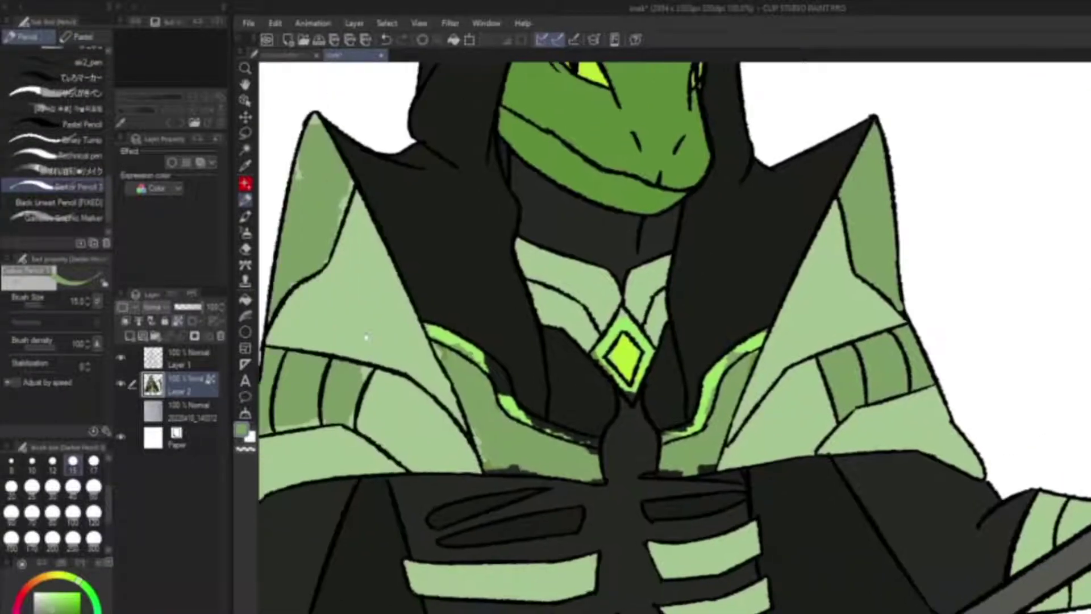
pyautogui.scroll(3, 673, 337)
pyautogui.moveTo(537, 188); pyautogui.dragTo(457, 104)
pyautogui.moveTo(644, 400); pyautogui.dragTo(697, 404)
pyautogui.moveTo(649, 364); pyautogui.dragTo(499, 356)
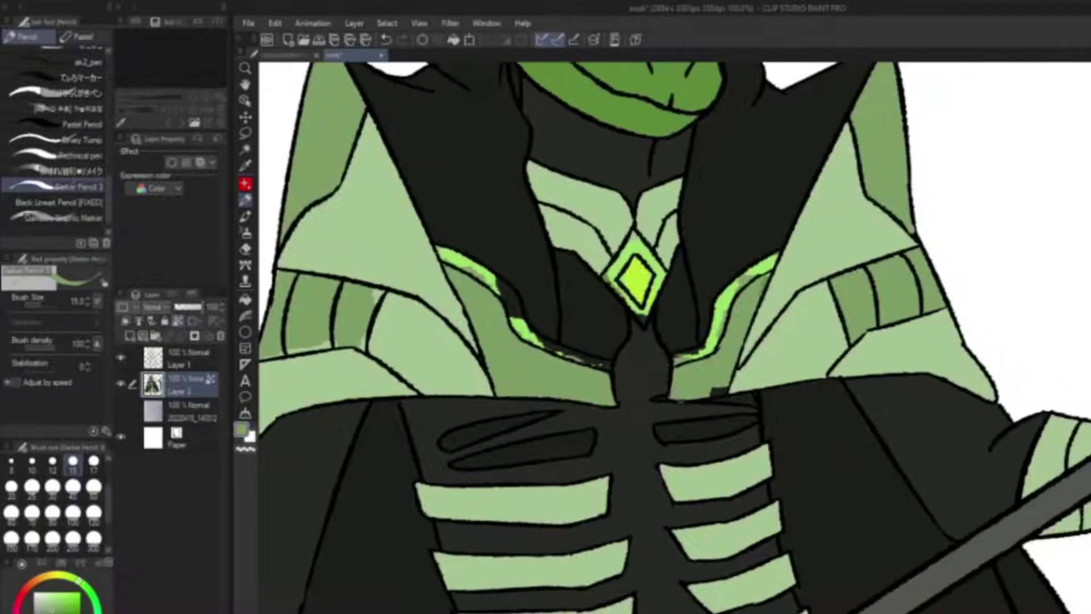
# Fill the banded strip of the left-hand shoulder armor with medium green up to its outlines
pyautogui.moveTo(452, 409); pyautogui.dragTo(787, 426)
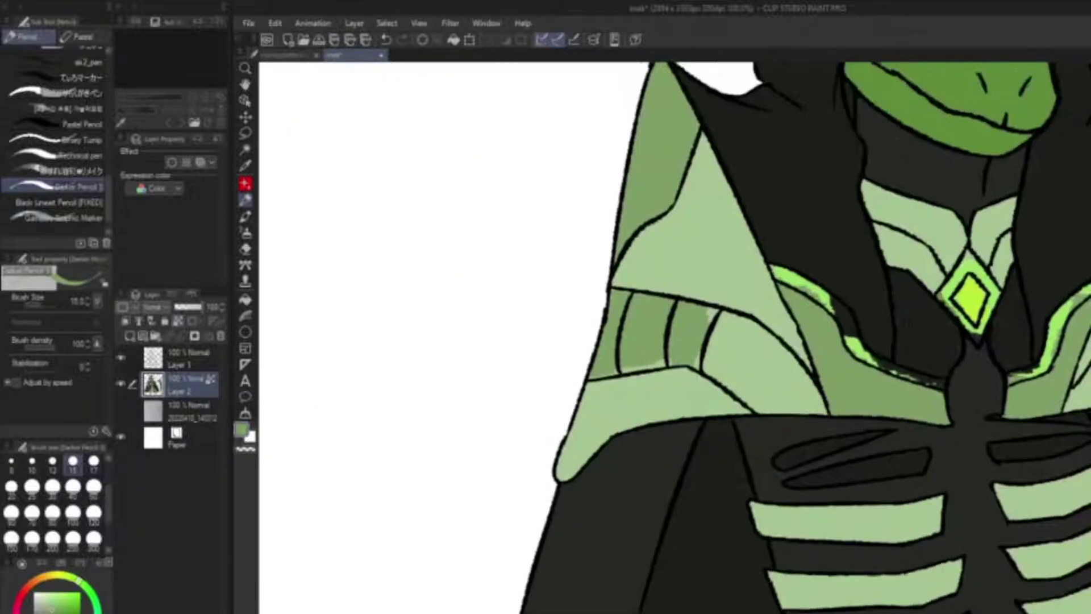
pyautogui.hotkey('ctrl', 'z')
pyautogui.moveTo(696, 370); pyautogui.dragTo(715, 312)
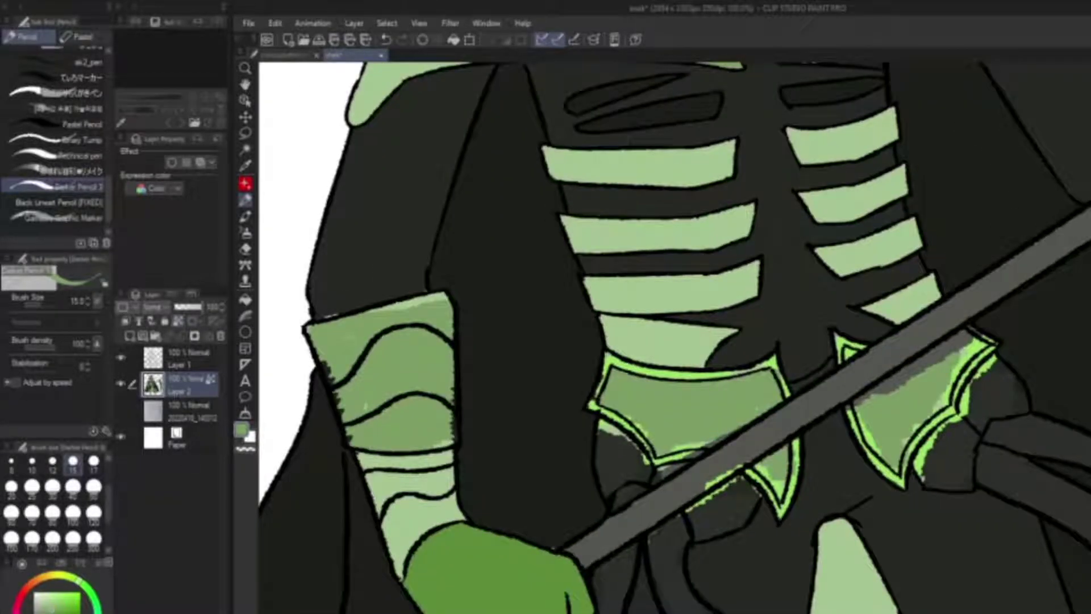
# Fill both belt plates behind the scythe's shaft with medium green, covering the dark and gray patches inside their trim
pyautogui.moveTo(672, 451)
pyautogui.mouseDown()
pyautogui.moveTo(730, 435)
pyautogui.moveTo(781, 494)
pyautogui.mouseUp()
pyautogui.moveTo(855, 402); pyautogui.dragTo(878, 452)
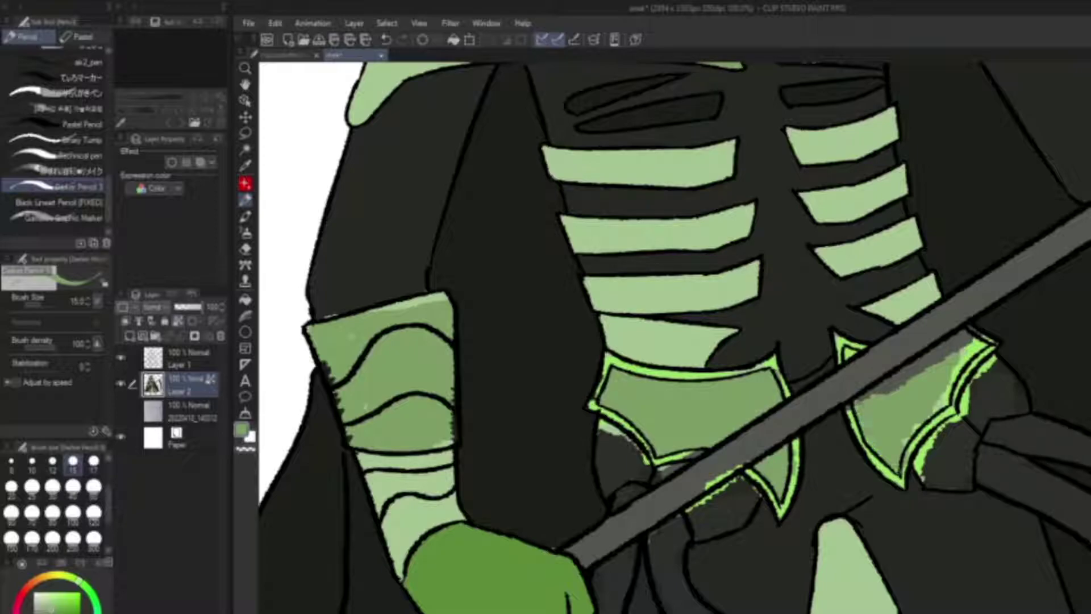
pyautogui.moveTo(857, 357)
pyautogui.mouseDown()
pyautogui.moveTo(969, 335)
pyautogui.moveTo(946, 358)
pyautogui.moveTo(983, 345)
pyautogui.moveTo(904, 448)
pyautogui.mouseUp()
# Fill the upper bands of the lowered arm's forearm guard with medium green out to the outlines
pyautogui.moveTo(511, 341); pyautogui.dragTo(717, 338)
pyautogui.moveTo(531, 360); pyautogui.dragTo(554, 437)
pyautogui.moveTo(515, 329); pyautogui.dragTo(653, 289)
pyautogui.moveTo(659, 384); pyautogui.dragTo(661, 434)
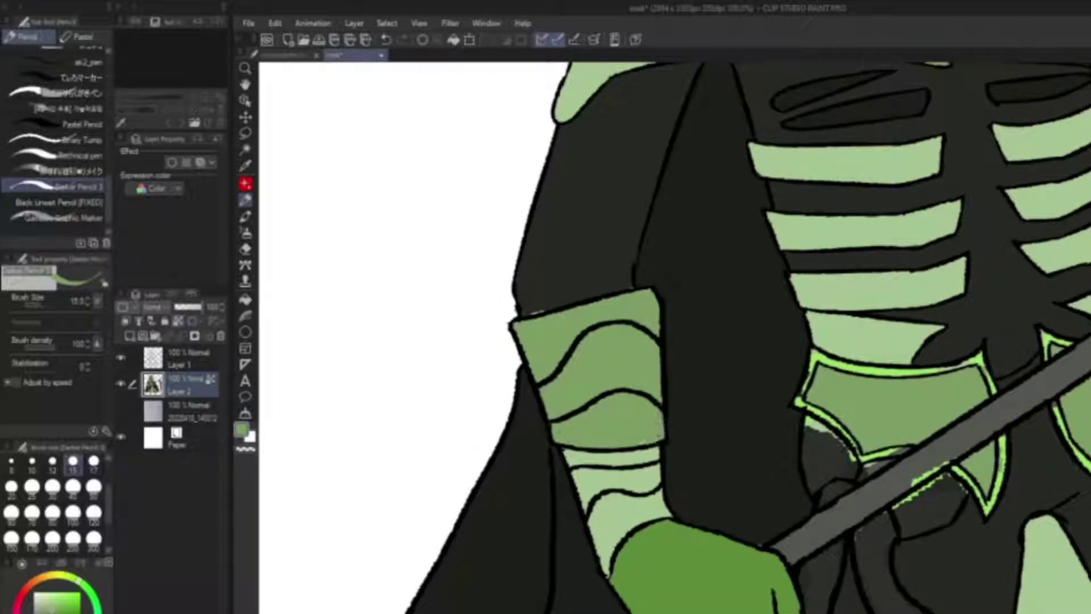
# Fill the middle bands of the left-hand shin guard with medium green, covering the dark patches along their edges
pyautogui.scroll(-5, 625, 289)
pyautogui.hscroll(10, 849, 200)
pyautogui.scroll(-10, 850, 200)
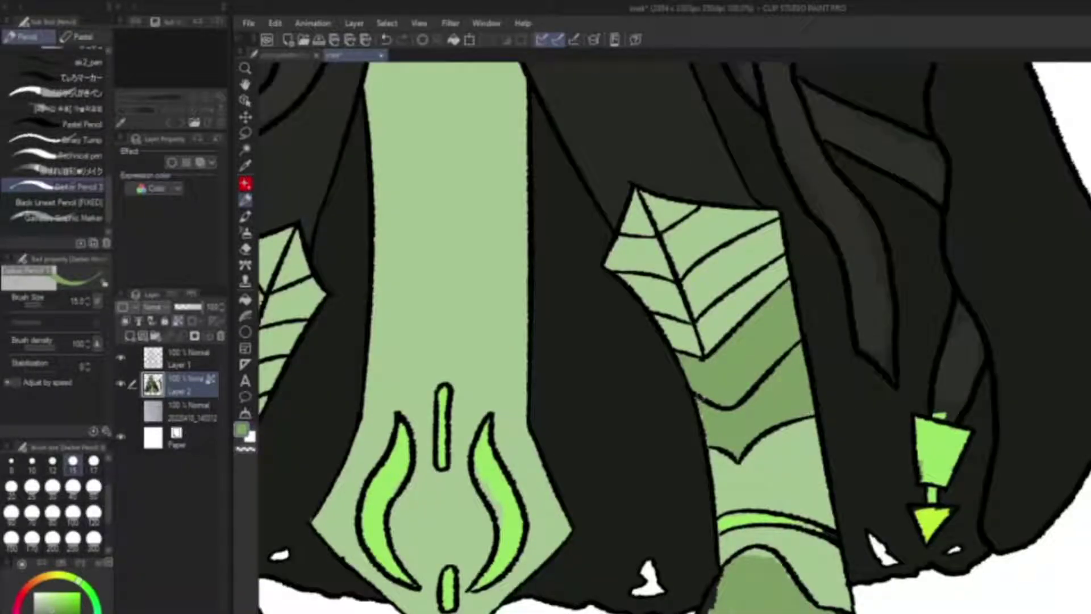
pyautogui.scroll(-3, 697, 403)
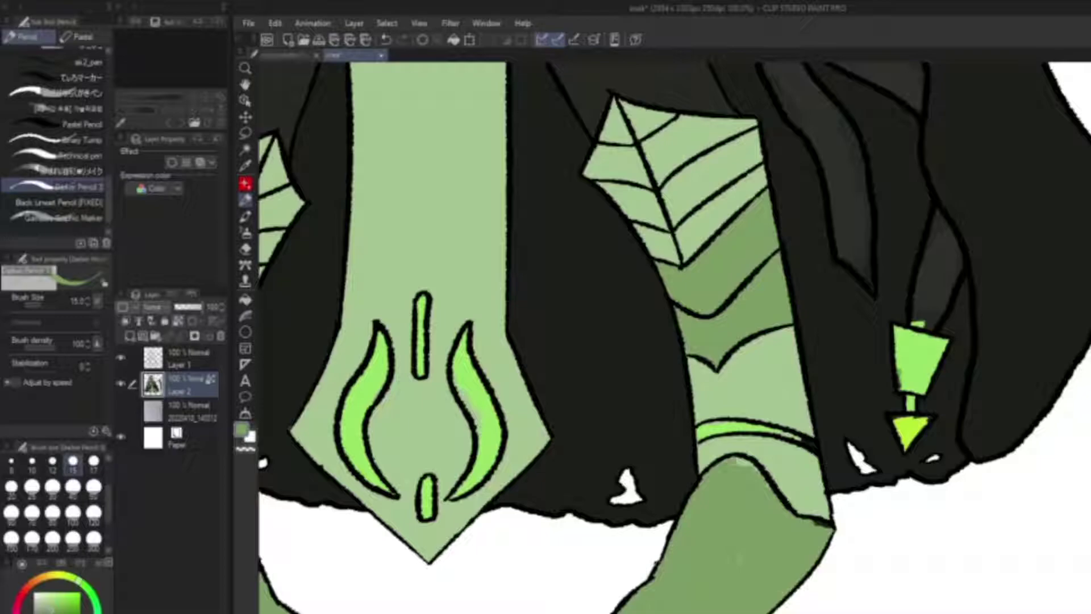
pyautogui.hscroll(8, 674, 337)
pyautogui.scroll(-4, 674, 338)
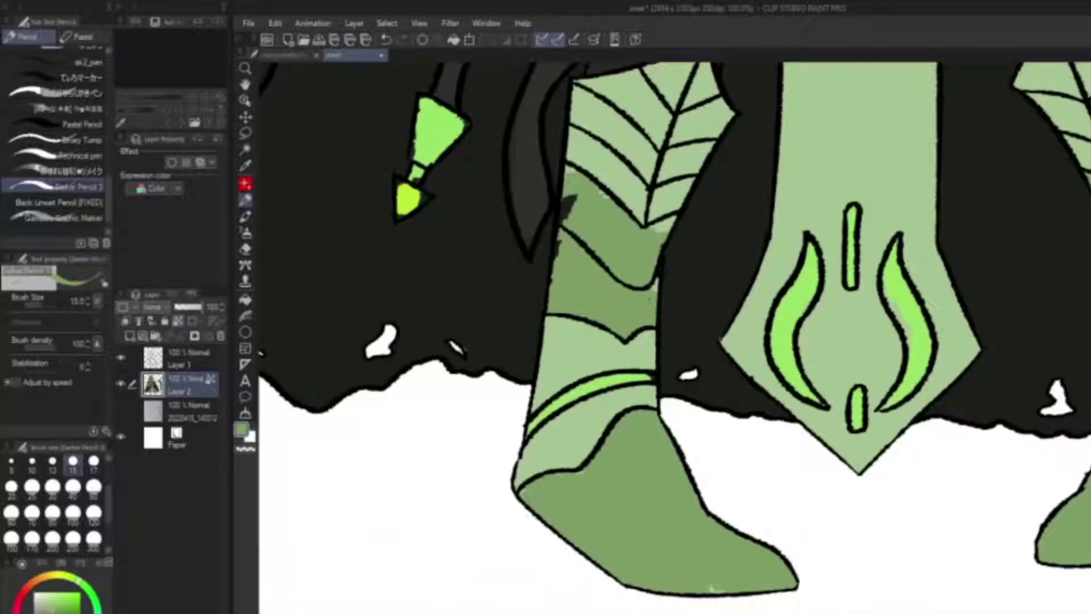
pyautogui.scroll(3, 673, 338)
pyautogui.hscroll(-1, 674, 338)
pyautogui.moveTo(718, 358); pyautogui.dragTo(709, 391)
pyautogui.moveTo(600, 424); pyautogui.dragTo(622, 336)
pyautogui.hscroll(2, 738, 448)
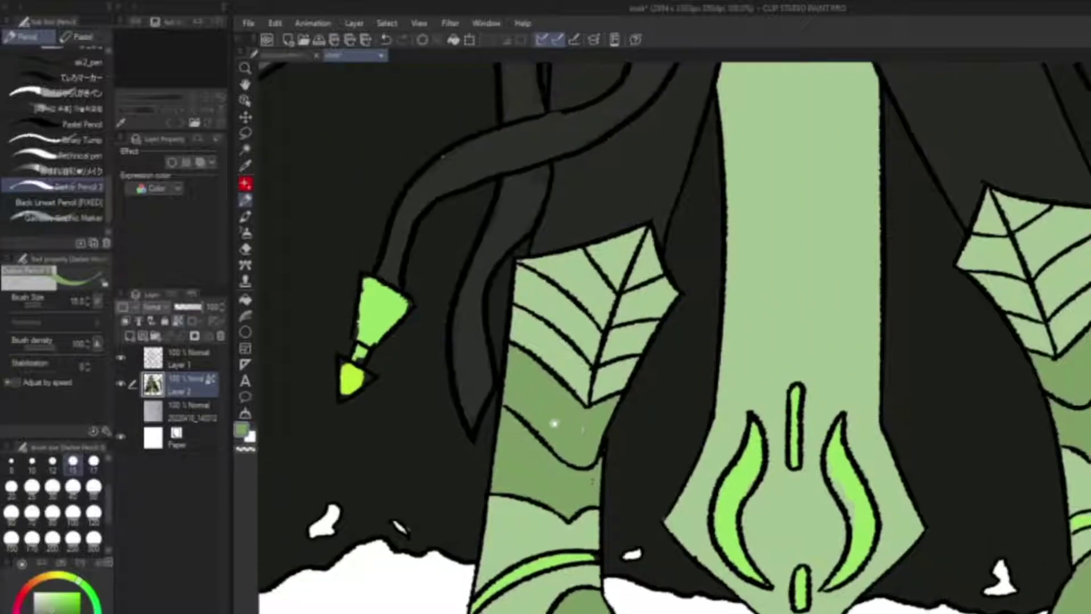
# Touch up the flame emblem on the tabard with bright green, covering the gray patch in its right-hand flame
pyautogui.hscroll(2, 784, 477)
pyautogui.scroll(1, 785, 477)
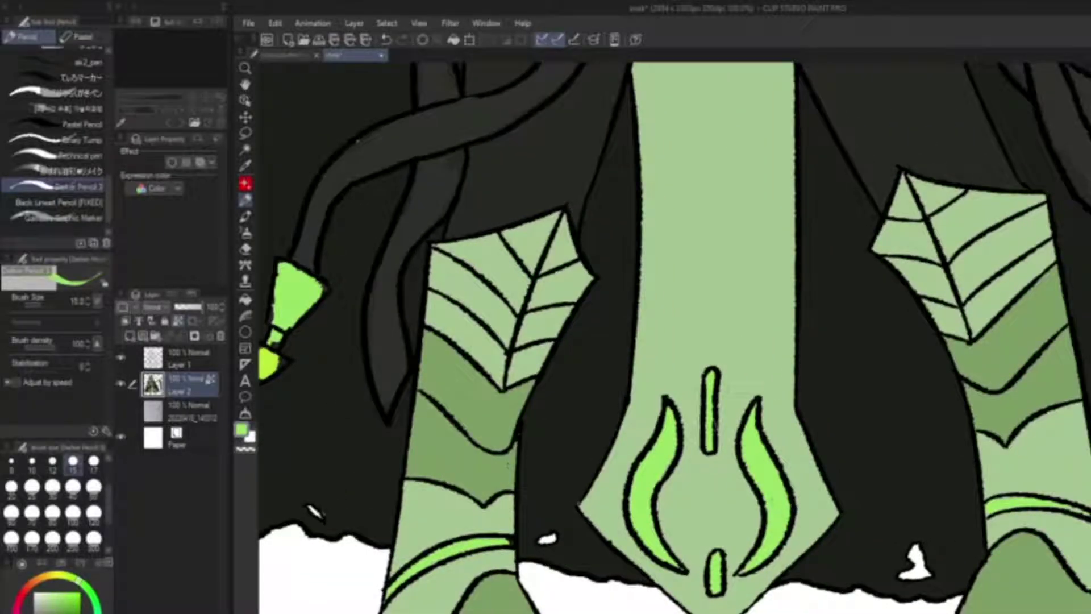
pyautogui.hscroll(-5, 648, 363)
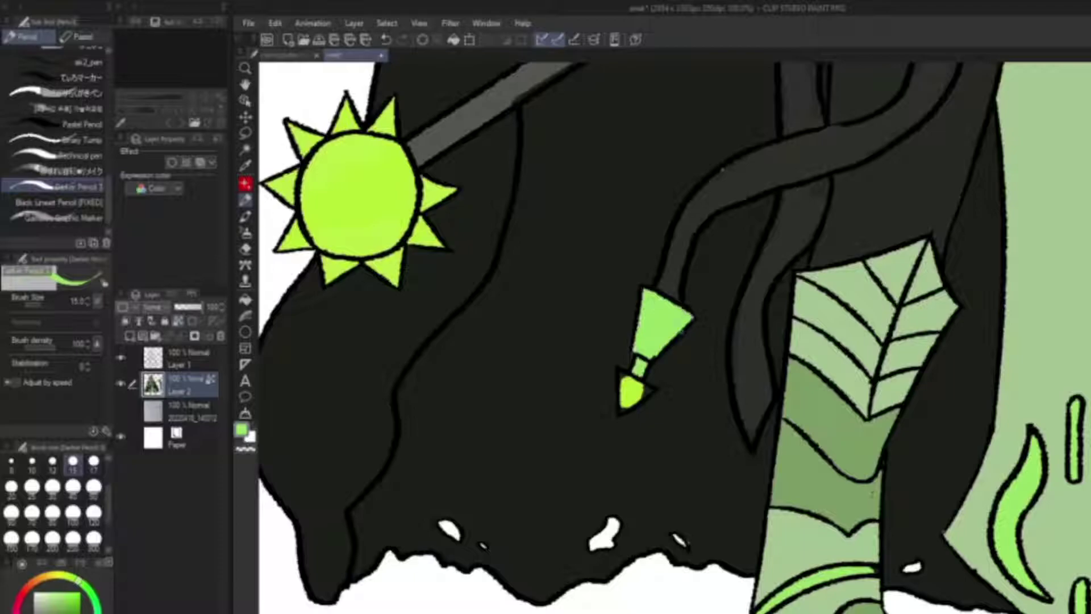
pyautogui.hscroll(8, 560, 301)
pyautogui.scroll(-1, 559, 301)
pyautogui.scroll(-3, 906, 312)
pyautogui.scroll(2, 905, 312)
pyautogui.scroll(2, 615, 319)
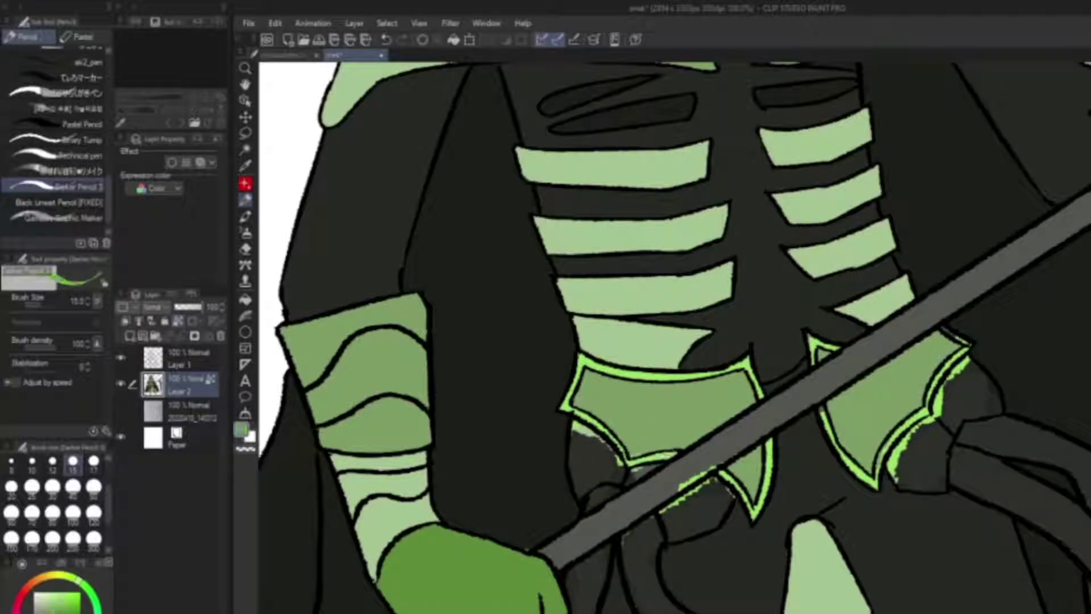
# Fill the trim along the chest armor's edges and around the collar gem with bright green up to the outlines
pyautogui.moveTo(657, 408); pyautogui.dragTo(533, 408)
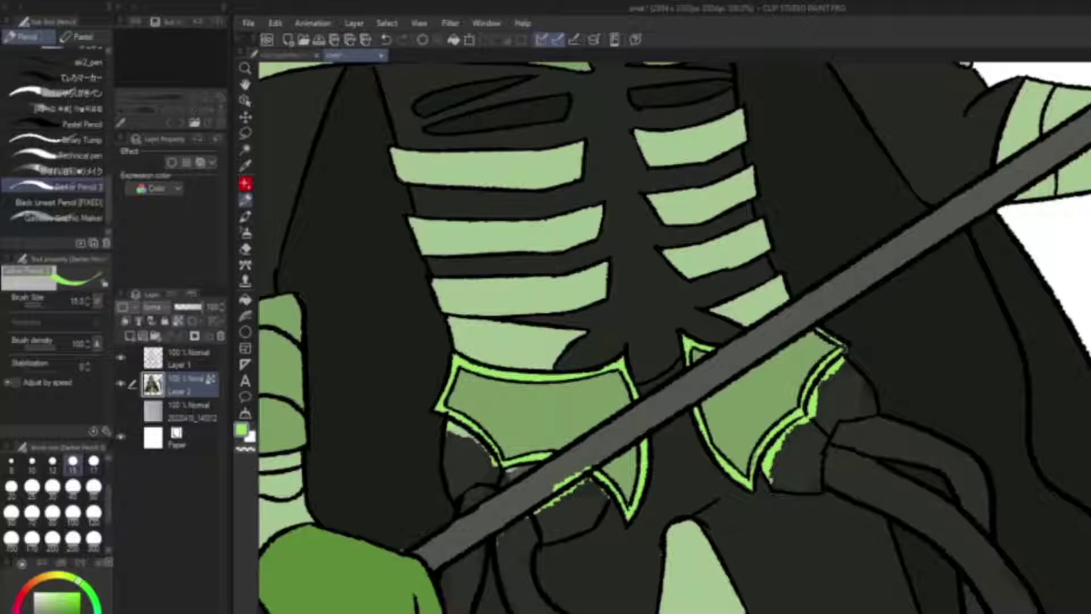
pyautogui.moveTo(463, 159); pyautogui.dragTo(606, 472)
pyautogui.moveTo(558, 227)
pyautogui.mouseDown()
pyautogui.moveTo(616, 266)
pyautogui.moveTo(667, 324)
pyautogui.moveTo(712, 341)
pyautogui.moveTo(811, 329)
pyautogui.moveTo(827, 316)
pyautogui.mouseUp()
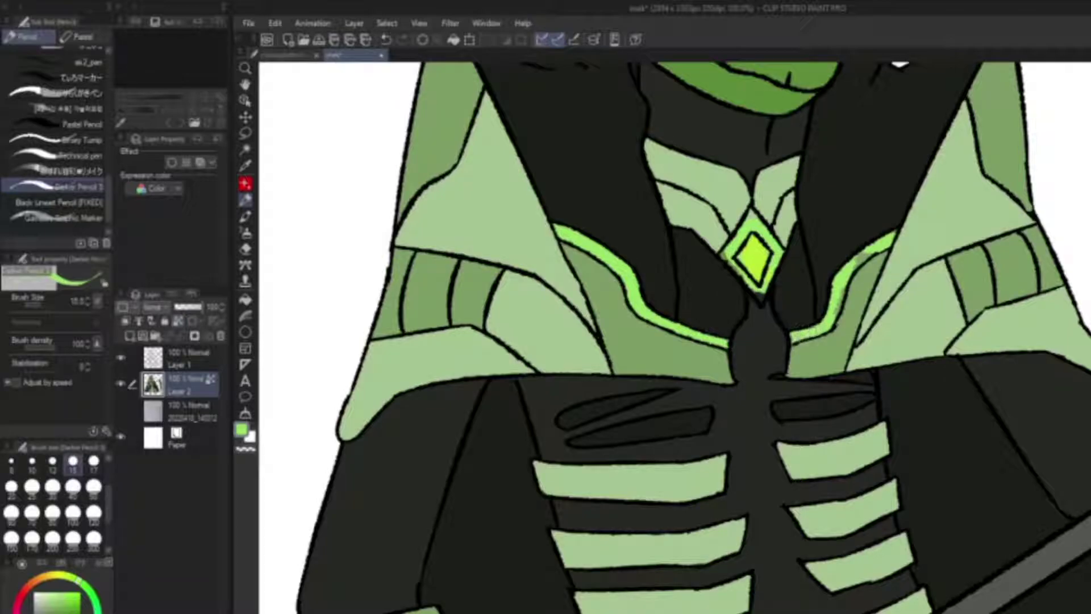
pyautogui.moveTo(719, 245)
pyautogui.mouseDown()
pyautogui.moveTo(742, 285)
pyautogui.moveTo(780, 262)
pyautogui.mouseUp()
# Cover the stray green and light patches below the left-hand belt plate with dark gray and touch up the hanging cords
pyautogui.scroll(-5, 623, 273)
pyautogui.hscroll(3, 714, 383)
pyautogui.hscroll(-2, 714, 382)
pyautogui.scroll(-3, 423, 540)
pyautogui.scroll(-1, 423, 540)
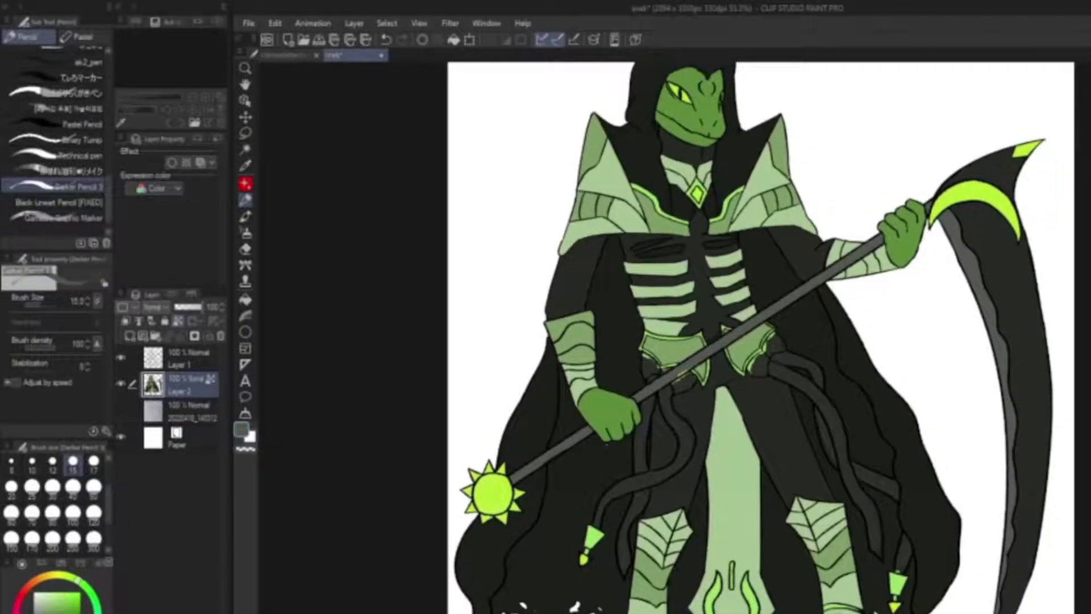
pyautogui.scroll(3, 707, 355)
pyautogui.scroll(-1, 560, 405)
pyautogui.hscroll(-2, 560, 404)
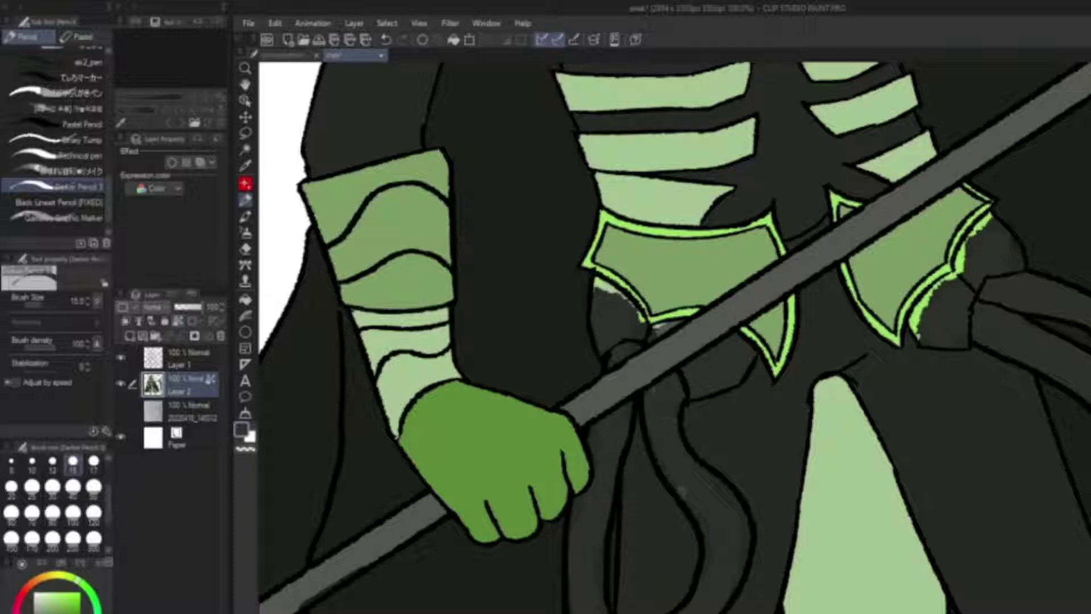
pyautogui.scroll(-1, 712, 521)
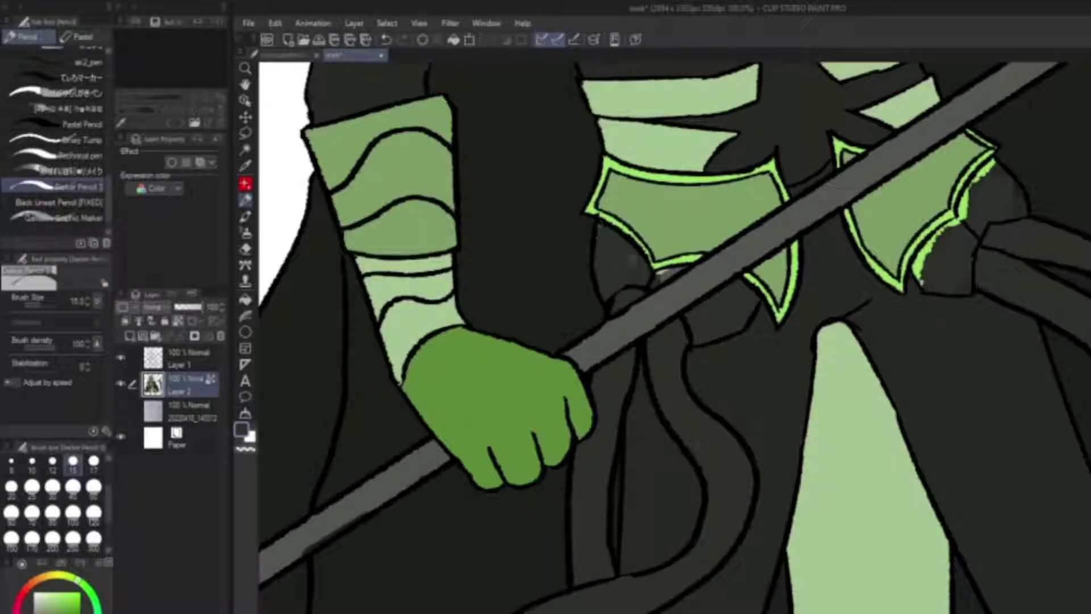
pyautogui.scroll(-4, 639, 312)
pyautogui.hscroll(-1, 638, 312)
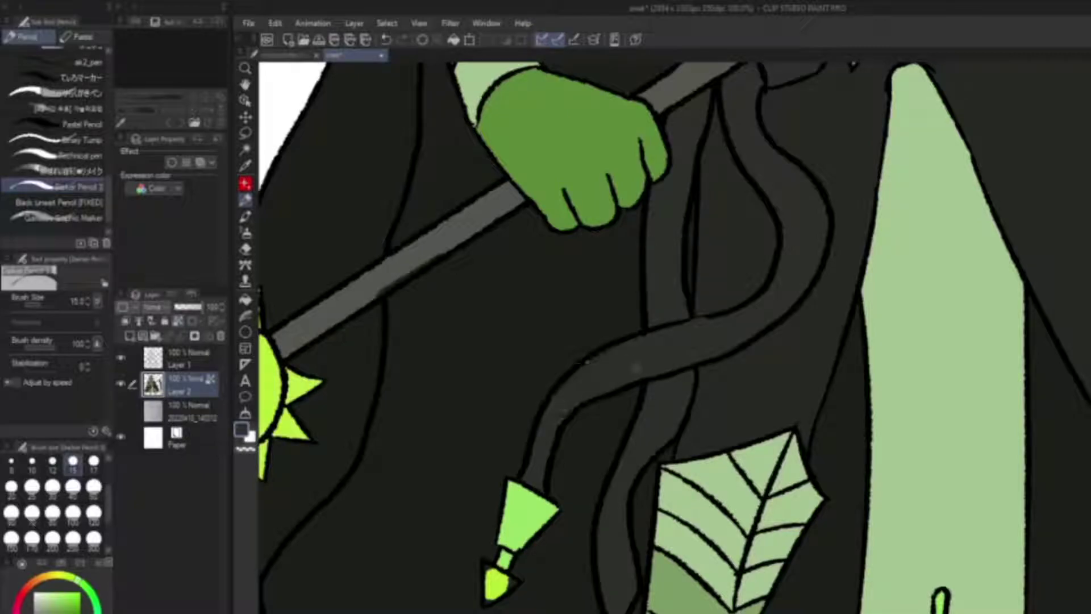
# Paint dark gray over the bright green spill beside the right-hand belt plate and clean up the cords hanging below it
pyautogui.scroll(5, 733, 346)
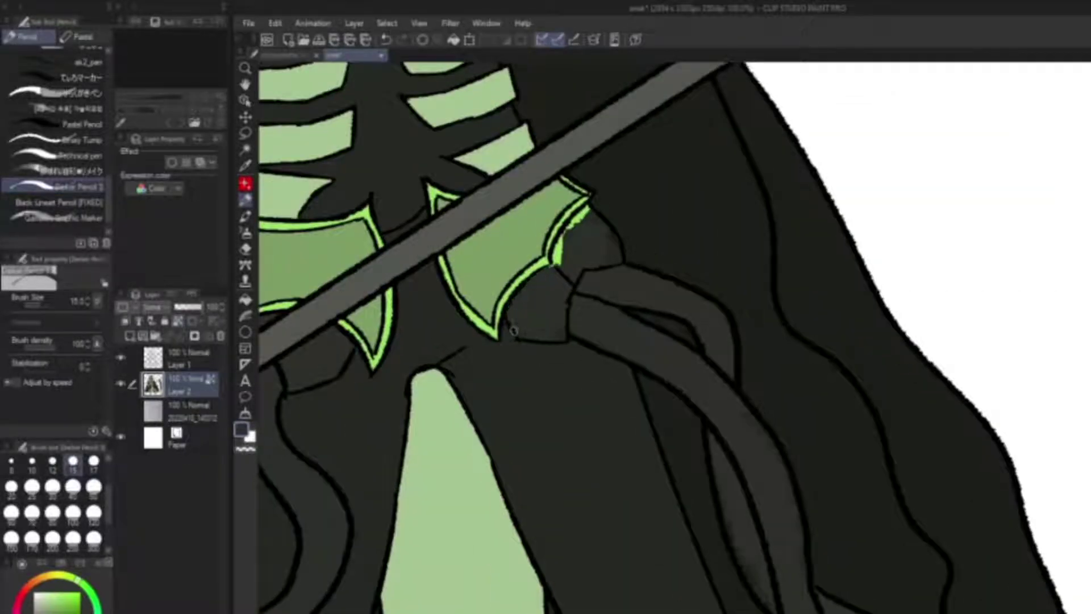
pyautogui.moveTo(560, 272)
pyautogui.mouseDown()
pyautogui.moveTo(557, 253)
pyautogui.moveTo(583, 215)
pyautogui.mouseUp()
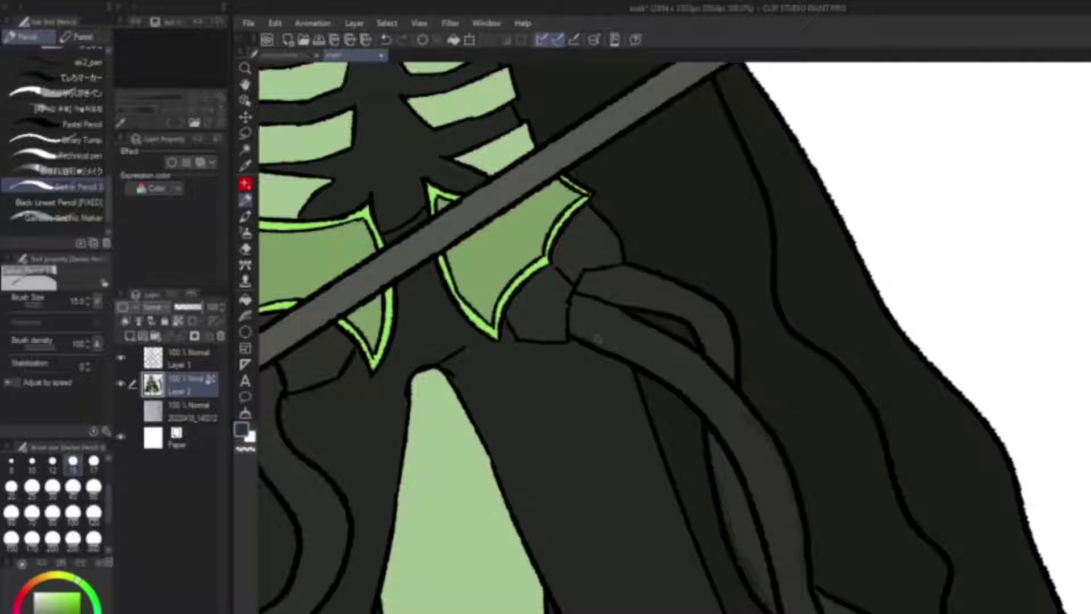
pyautogui.moveTo(607, 307); pyautogui.dragTo(571, 276)
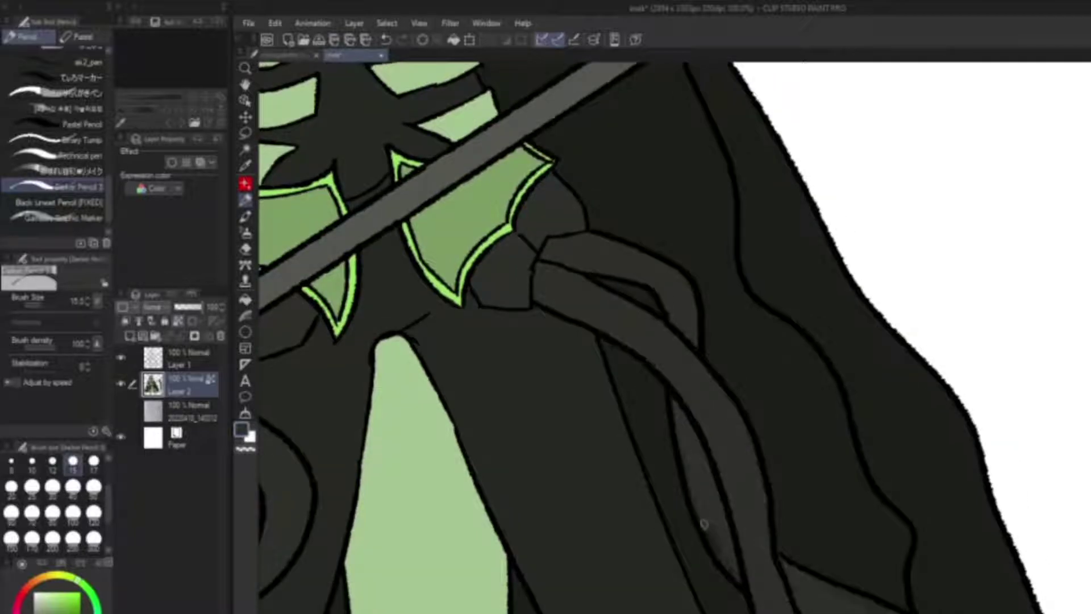
pyautogui.scroll(-5, 756, 529)
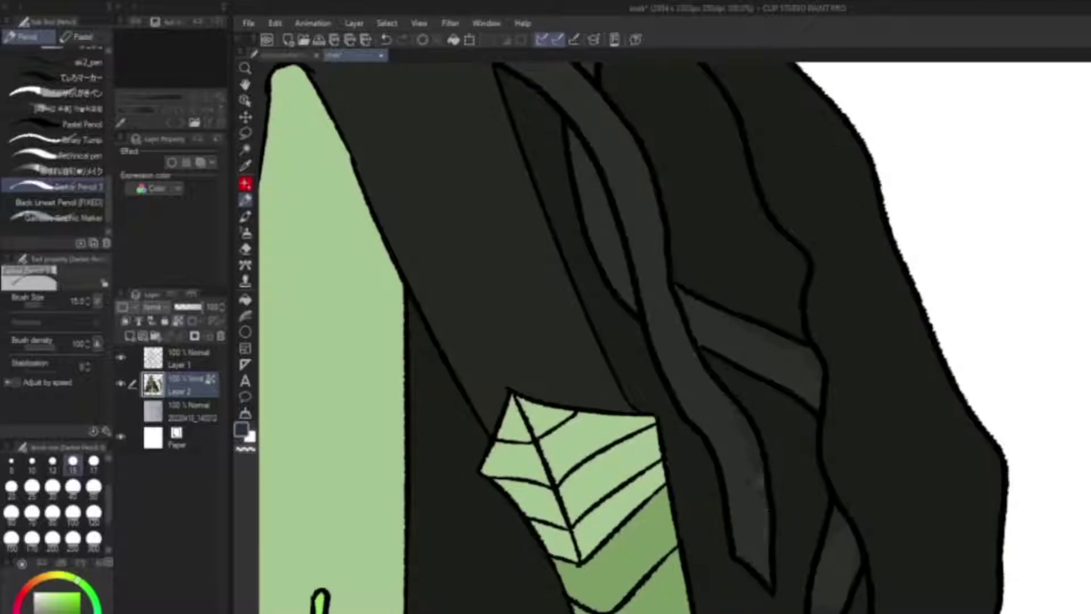
pyautogui.scroll(-2, 807, 372)
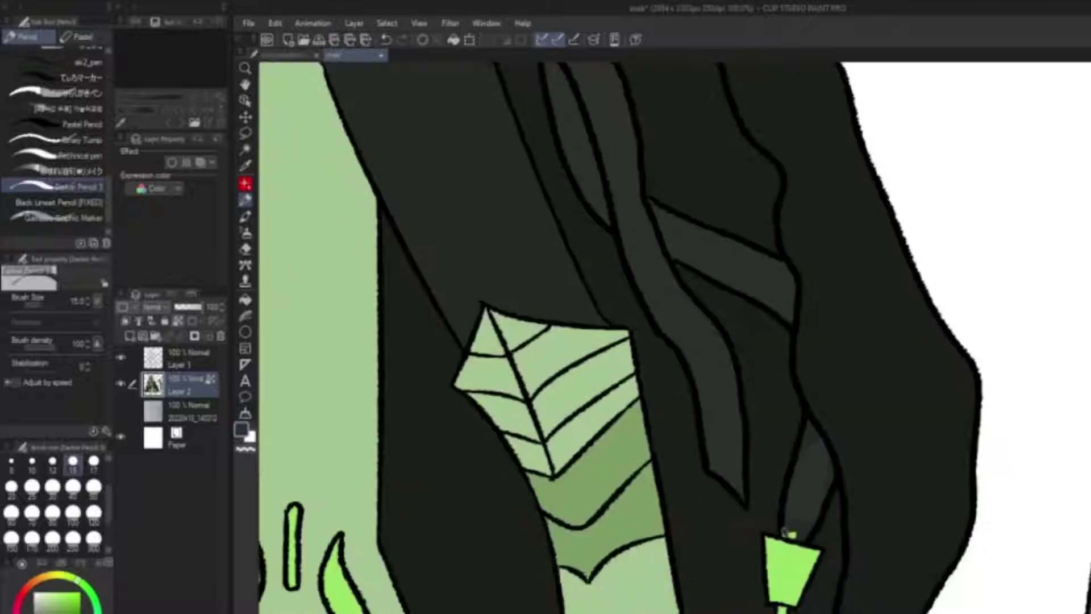
pyautogui.scroll(-2, 821, 483)
# Sample the yellow-green and fill the pointed tips of both cord tassels up to their outlines
pyautogui.keyDown('alt'); pyautogui.click(795, 495); pyautogui.keyUp('alt')
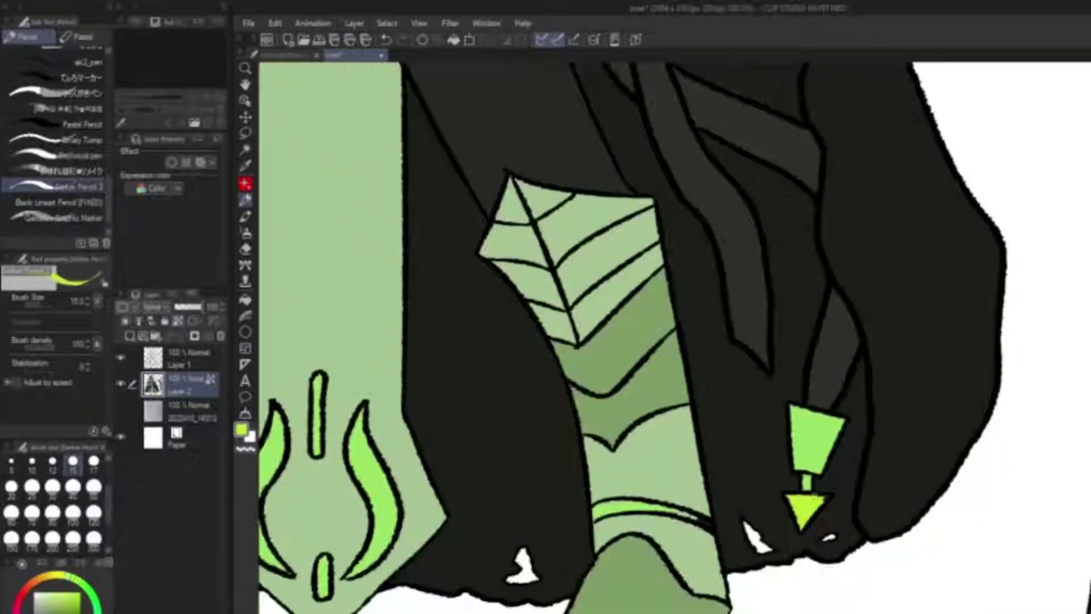
pyautogui.moveTo(784, 508); pyautogui.dragTo(822, 494)
pyautogui.press('h')
pyautogui.moveTo(526, 398)
pyautogui.mouseDown()
pyautogui.moveTo(532, 432)
pyautogui.moveTo(554, 418)
pyautogui.mouseUp()
pyautogui.scroll(-5, 529, 409)
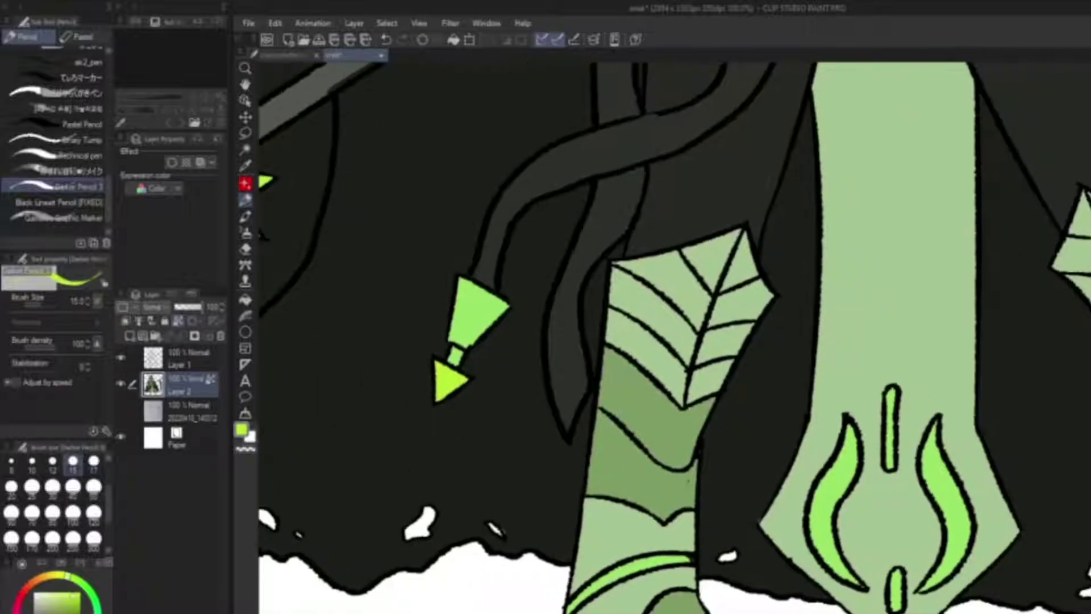
pyautogui.scroll(5, 636, 410)
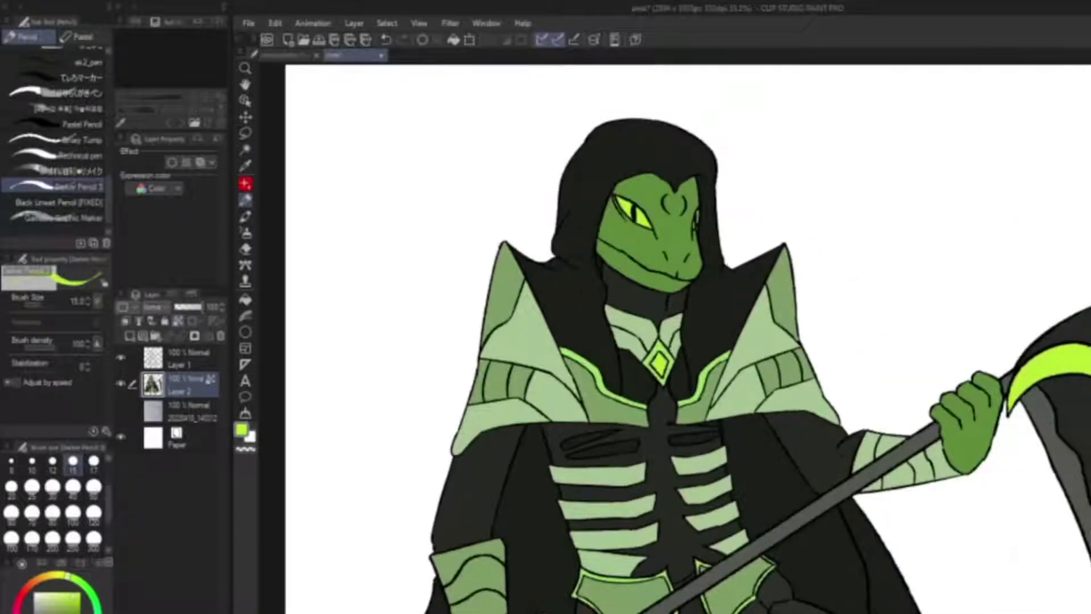
pyautogui.scroll(-6, 382, 492)
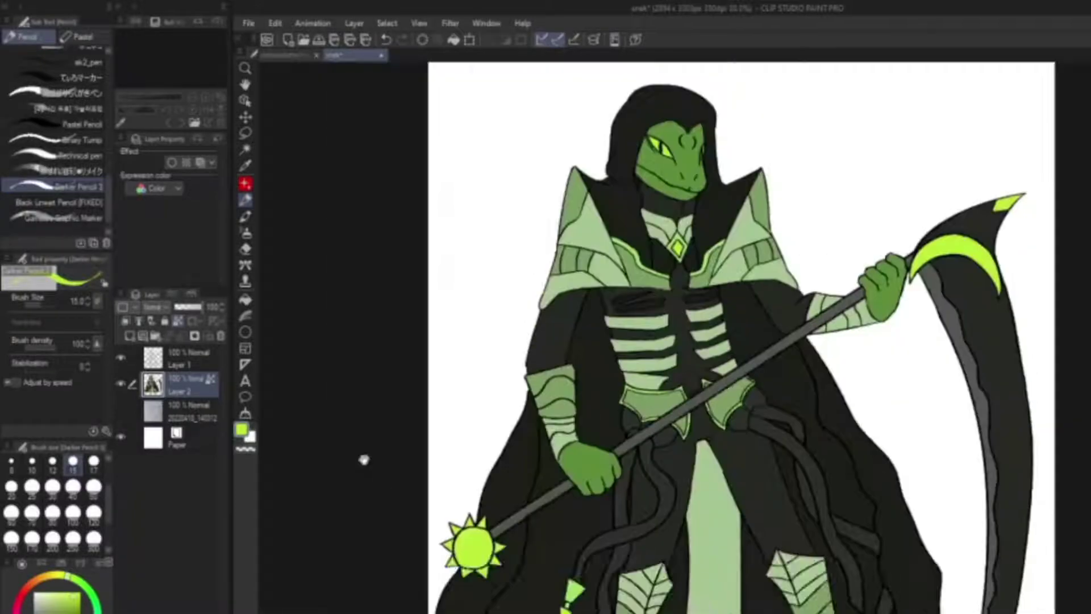
# Add a new layer beneath the base colors and fill it with dark gray as the background
pyautogui.hotkey('ctrl', 'shift', 'n')
pyautogui.press('c')
pyautogui.click(246, 300)
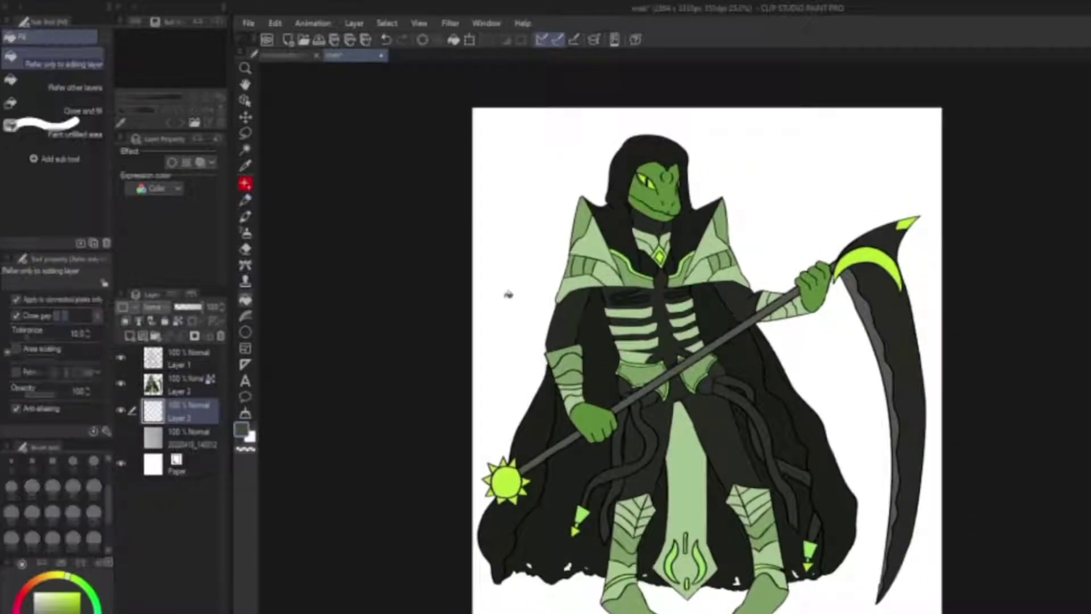
pyautogui.click(507, 292)
pyautogui.click(490, 277)
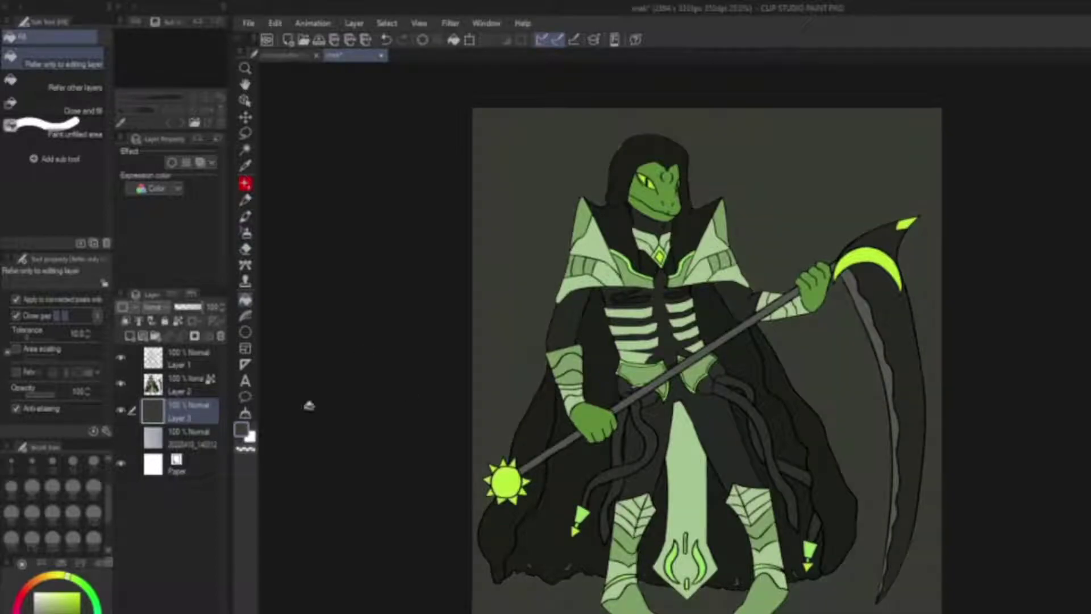
# Add a new layer above Layer 2 and select the character's silhouette with Auto select, referring to other layers
pyautogui.click(200, 386)
pyautogui.hotkey('ctrl', 'shift', 'n')
pyautogui.press('p')
pyautogui.click(245, 149)
pyautogui.click(528, 268)
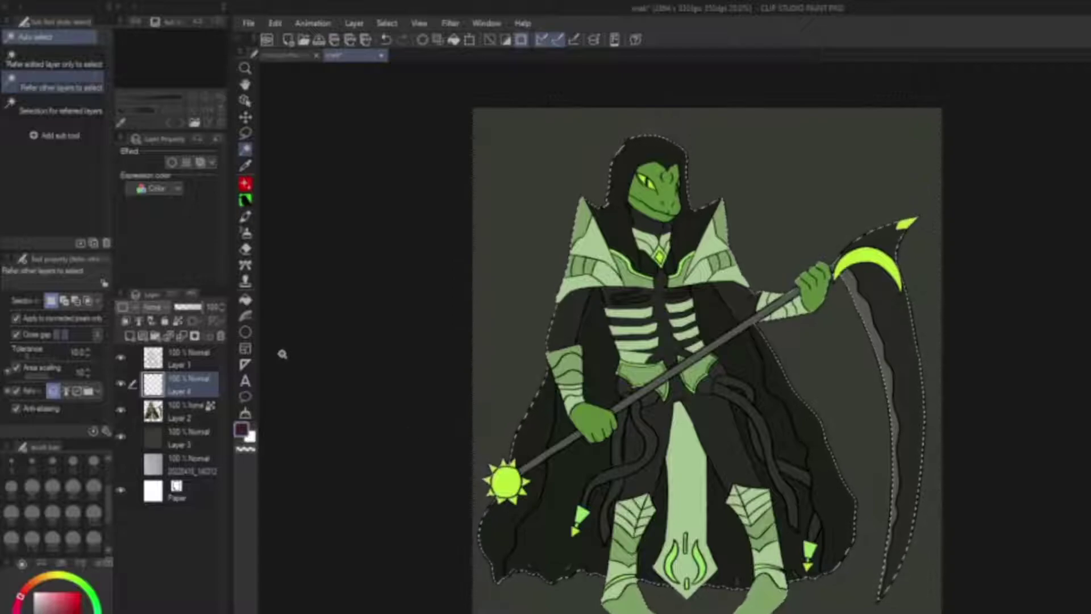
pyautogui.press('p')
pyautogui.moveTo(630, 143)
pyautogui.mouseDown()
pyautogui.moveTo(612, 173)
pyautogui.moveTo(597, 301)
pyautogui.mouseUp()
pyautogui.scroll(-2, 54, 142)
pyautogui.click(54, 107)
pyautogui.click(94, 512)
pyautogui.hotkey('ctrl', 'z')
pyautogui.hotkey('ctrl', 'z')
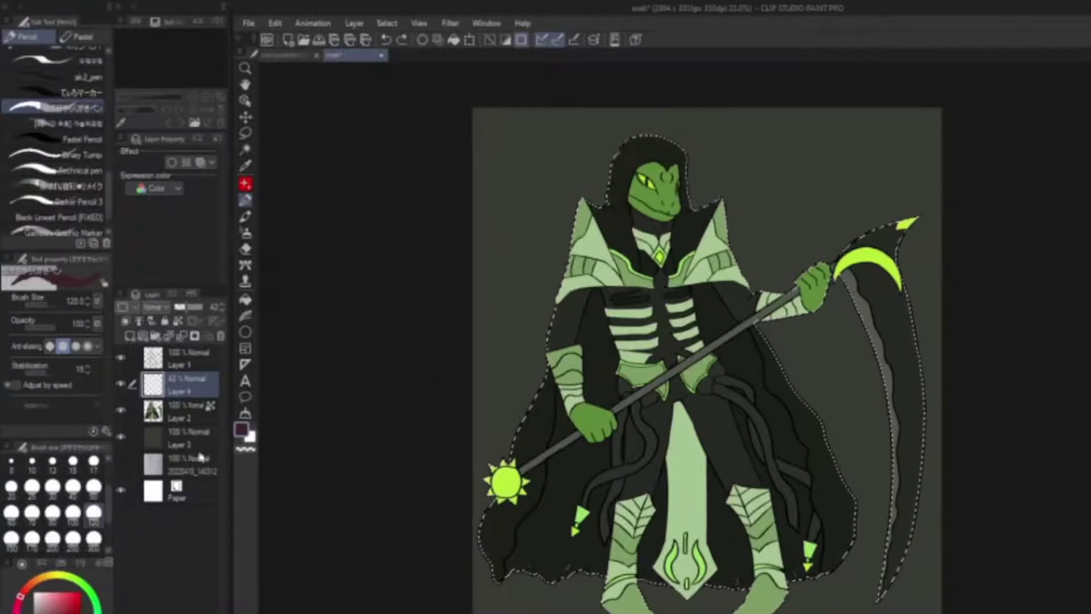
# Lower the new layer's opacity to 21% and set up the Darker Pencil 3 brush at size 30
pyautogui.moveTo(179, 307); pyautogui.dragTo(173, 307)
pyautogui.scroll(2, 636, 147)
pyautogui.click(54, 201)
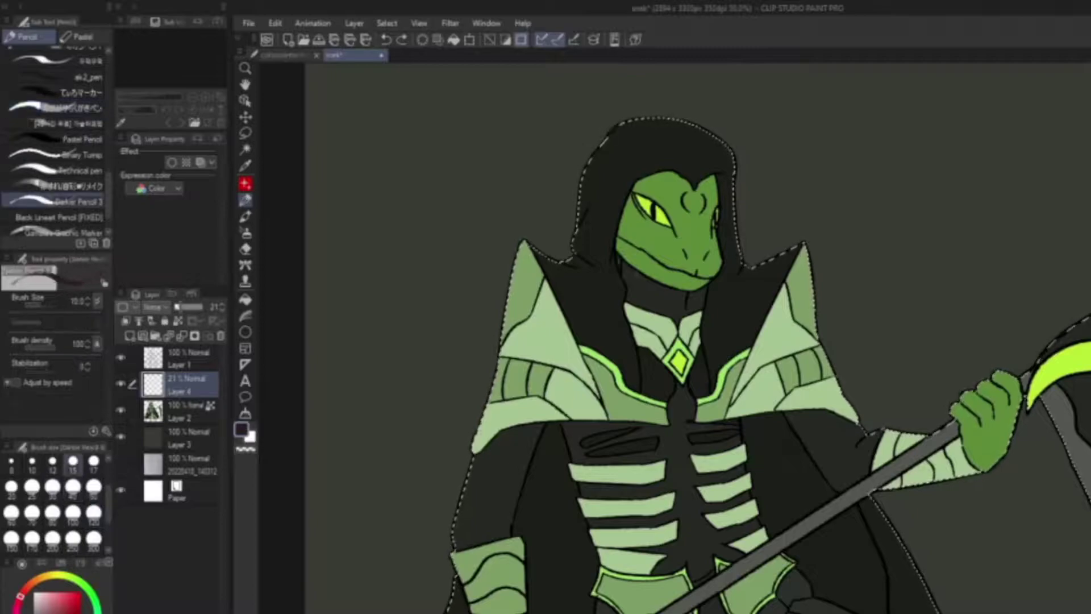
pyautogui.click(52, 486)
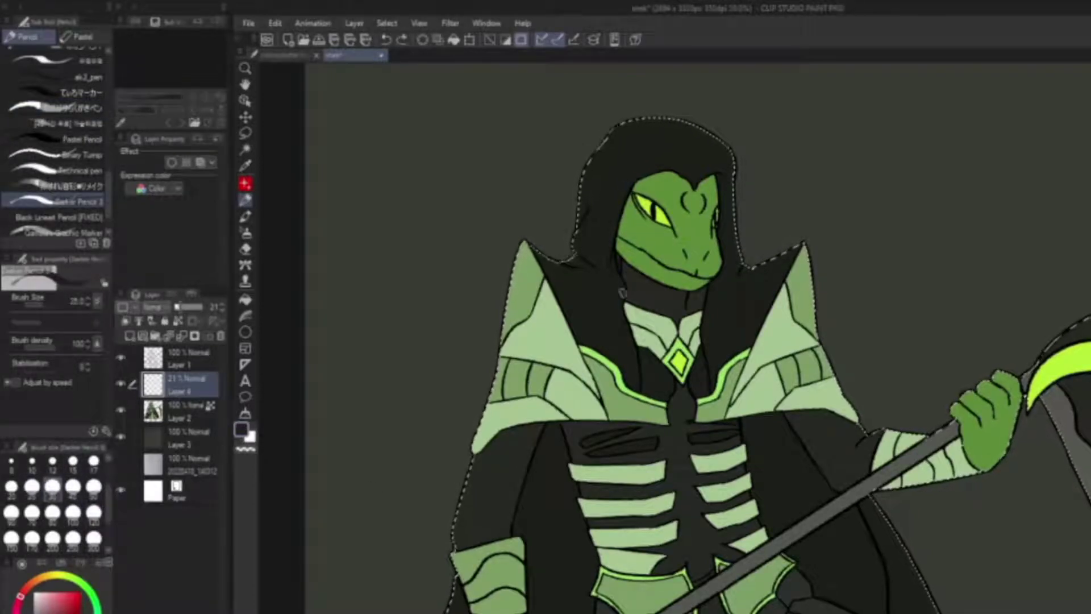
# Raise the shading layer's opacity to about 30% and shade the lizardman's forehead beneath the hood with a dark tone
pyautogui.moveTo(177, 307); pyautogui.dragTo(185, 307)
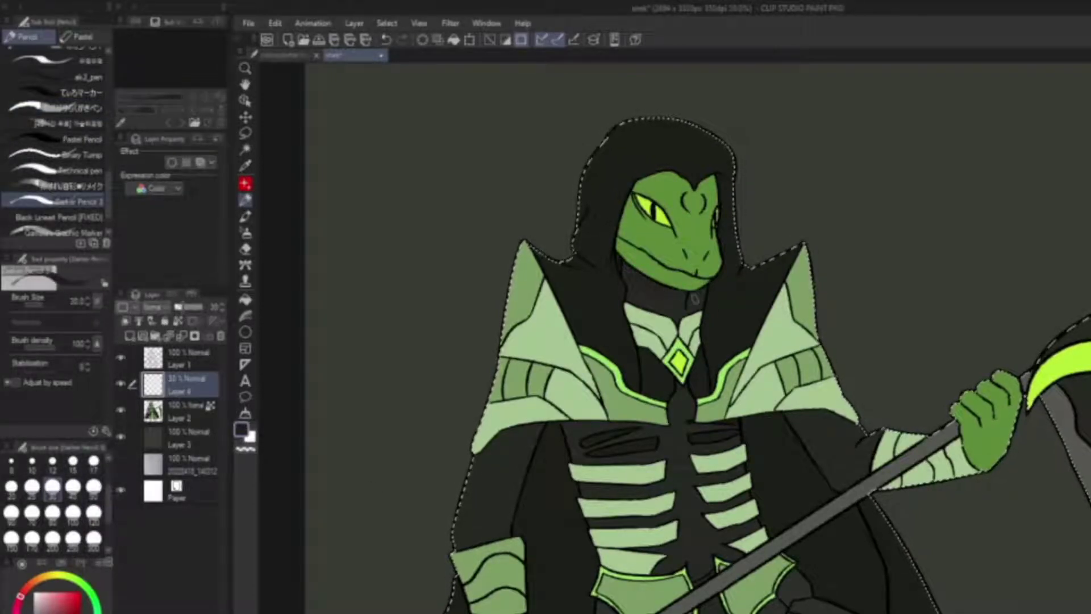
pyautogui.hotkey('ctrl', 'z')
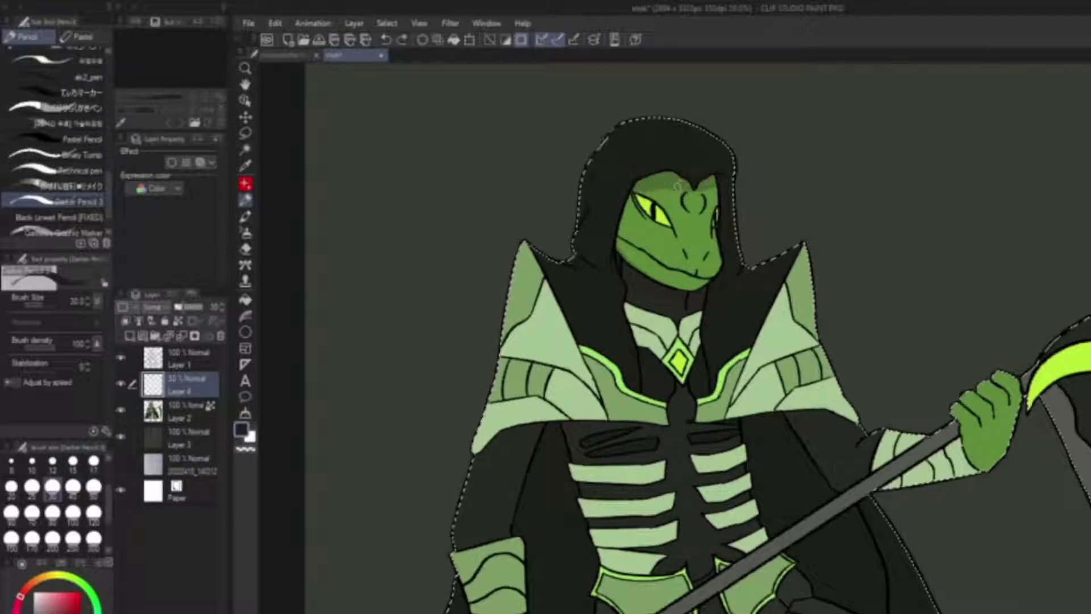
pyautogui.scroll(-1, 635, 226)
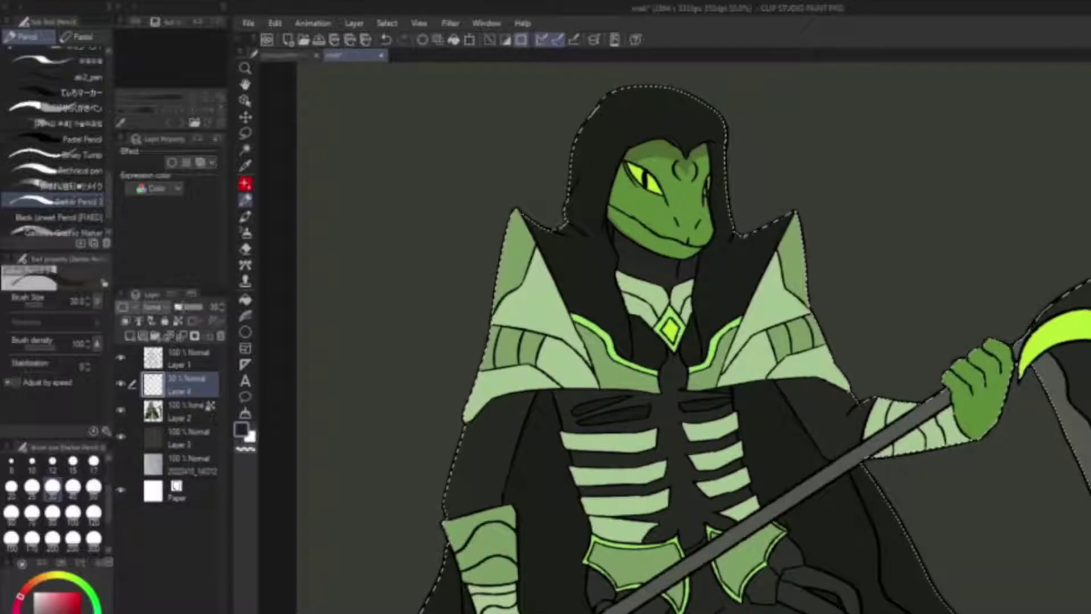
# Undo the forehead shading and shade the outer faces of the drawing's left shoulder armor with the dark tone
pyautogui.hotkey('ctrl', 'z')
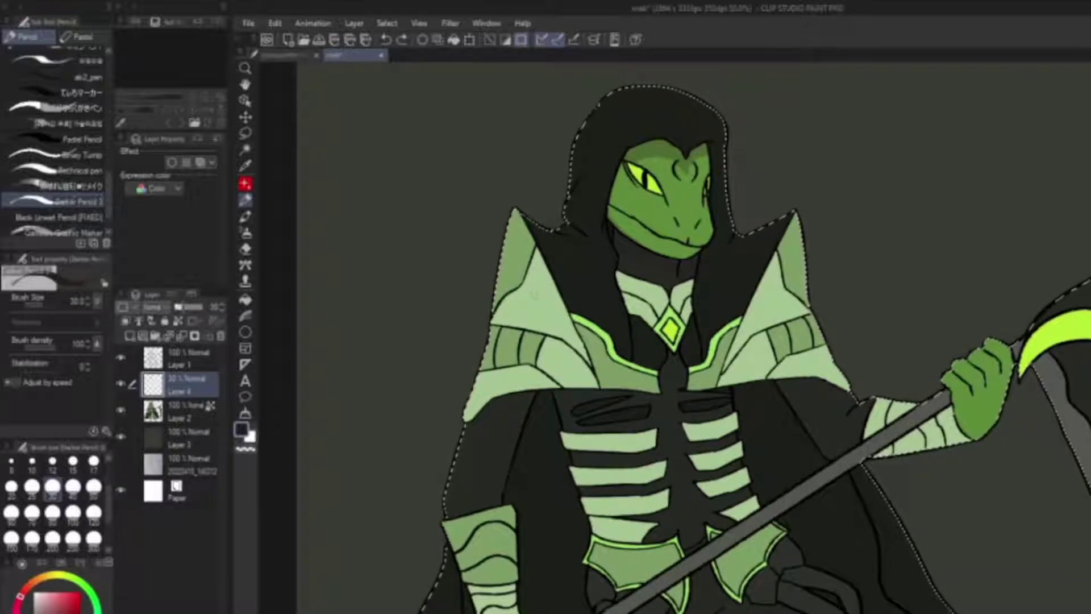
pyautogui.click(183, 307)
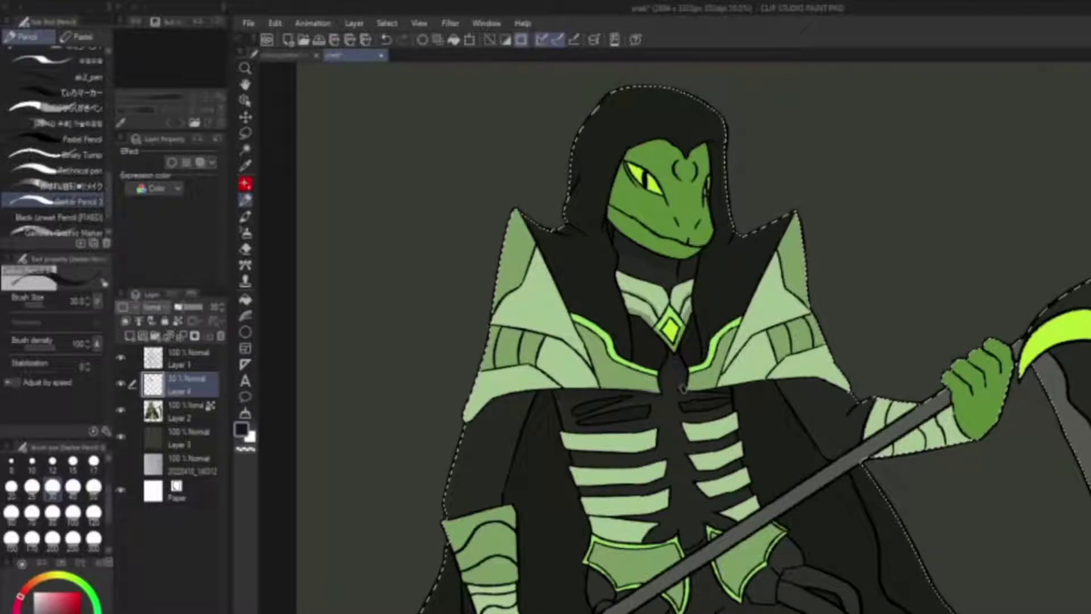
pyautogui.moveTo(682, 395); pyautogui.dragTo(721, 389)
pyautogui.moveTo(586, 244); pyautogui.dragTo(537, 333)
pyautogui.moveTo(511, 392); pyautogui.dragTo(571, 341)
pyautogui.moveTo(585, 259)
pyautogui.mouseDown()
pyautogui.moveTo(531, 375)
pyautogui.moveTo(580, 313)
pyautogui.moveTo(517, 494)
pyautogui.moveTo(518, 458)
pyautogui.moveTo(577, 331)
pyautogui.moveTo(569, 395)
pyautogui.mouseUp()
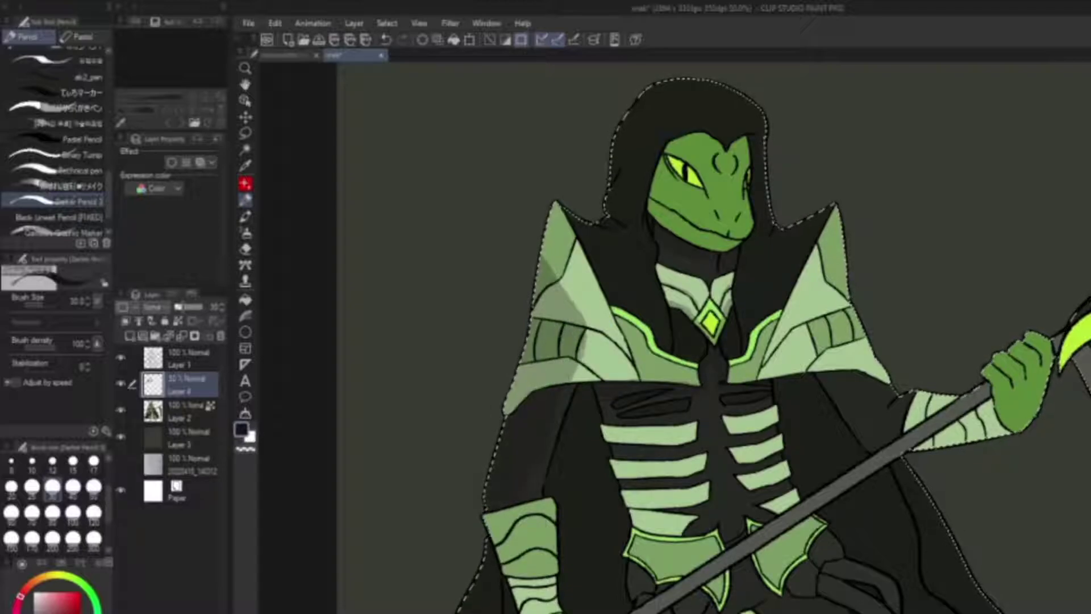
# Shade the outer side of the left forearm's bracer and wrappings, and the edge of the hand gripping the staff
pyautogui.moveTo(682, 398); pyautogui.dragTo(699, 344)
pyautogui.moveTo(503, 462)
pyautogui.mouseDown()
pyautogui.moveTo(531, 517)
pyautogui.moveTo(540, 511)
pyautogui.mouseUp()
pyautogui.moveTo(682, 341); pyautogui.dragTo(663, 302)
pyautogui.moveTo(511, 485); pyautogui.dragTo(532, 543)
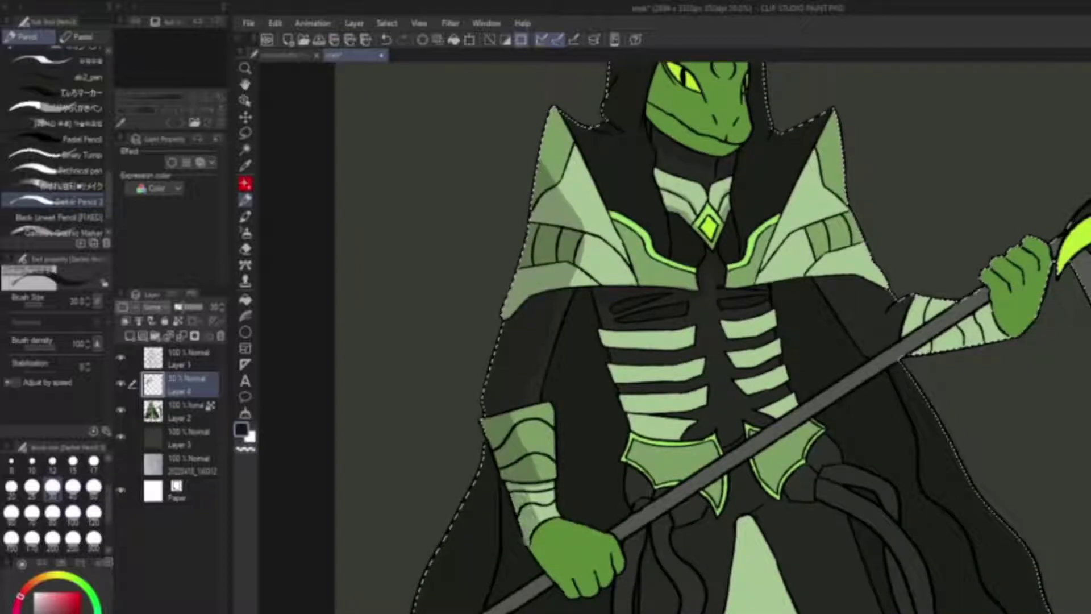
pyautogui.moveTo(682, 341); pyautogui.dragTo(664, 305)
pyautogui.moveTo(508, 499); pyautogui.dragTo(557, 566)
pyautogui.moveTo(610, 525); pyautogui.dragTo(558, 564)
# Shade the outer faces of the right shoulder armor and the underside of the raised forearm and hand, undoing stray strokes
pyautogui.moveTo(682, 341); pyautogui.dragTo(653, 437)
pyautogui.moveTo(791, 210); pyautogui.dragTo(796, 330)
pyautogui.moveTo(793, 256); pyautogui.dragTo(830, 344)
pyautogui.moveTo(807, 273); pyautogui.dragTo(838, 352)
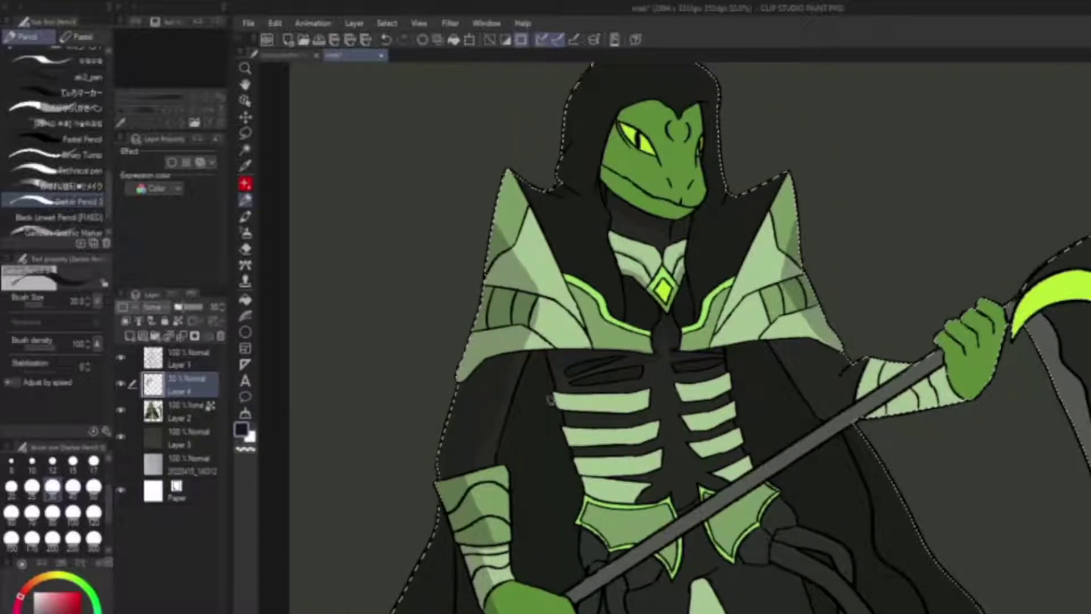
pyautogui.hotkey('ctrl', 'z')
pyautogui.moveTo(869, 424)
pyautogui.mouseDown()
pyautogui.moveTo(977, 392)
pyautogui.moveTo(971, 349)
pyautogui.moveTo(975, 369)
pyautogui.moveTo(964, 355)
pyautogui.moveTo(972, 338)
pyautogui.mouseUp()
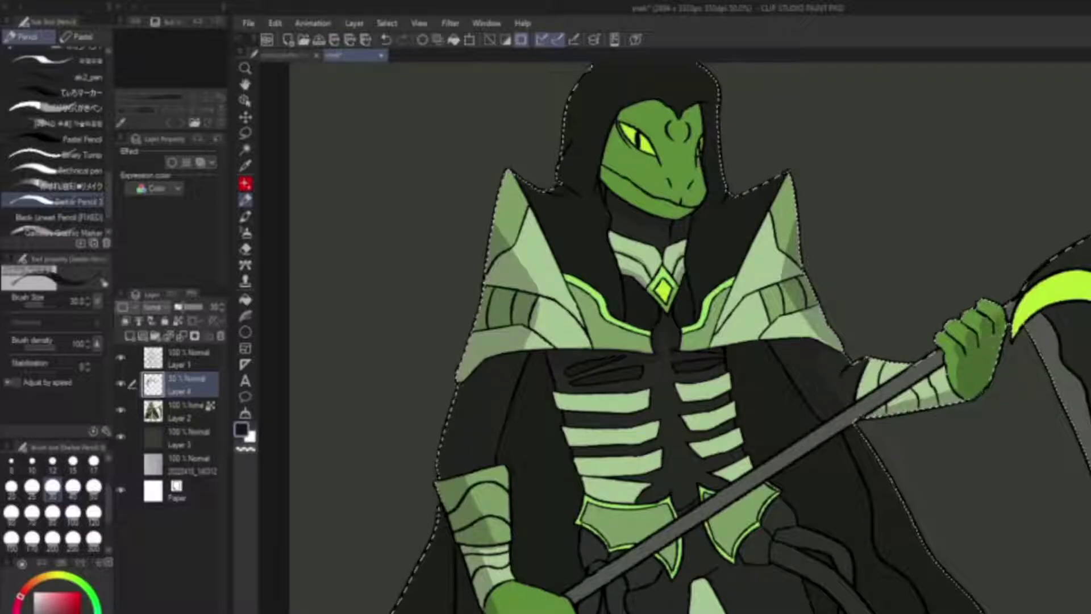
pyautogui.hotkey('ctrl', 'z')
pyautogui.moveTo(682, 341); pyautogui.dragTo(807, 215)
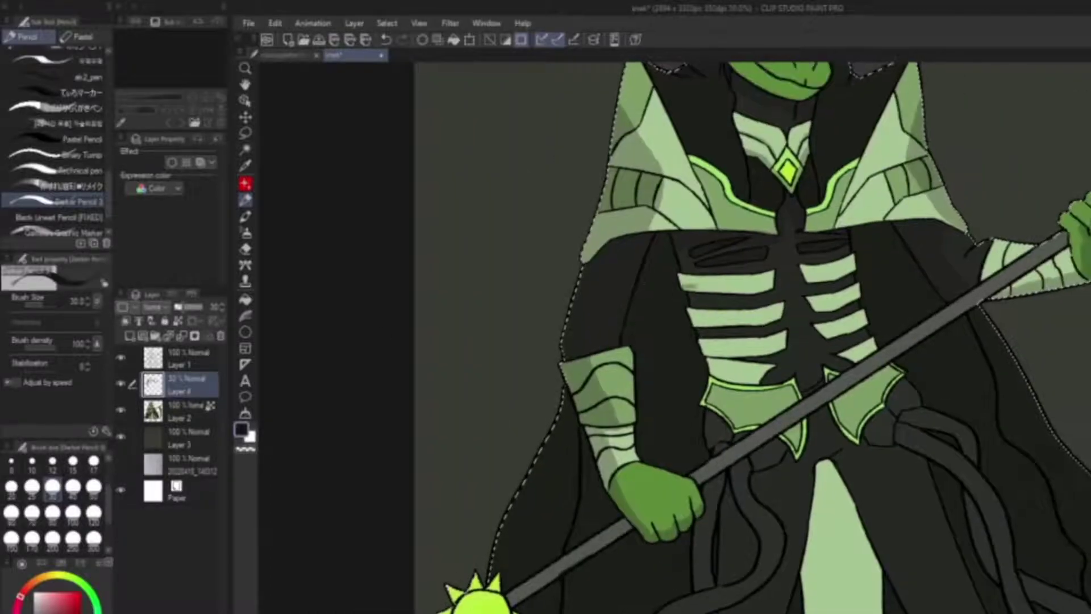
# Shade the pale rib bands on both sides of the torso with dark strokes along their edges
pyautogui.moveTo(679, 287)
pyautogui.mouseDown()
pyautogui.moveTo(747, 288)
pyautogui.moveTo(856, 264)
pyautogui.mouseUp()
pyautogui.moveTo(701, 321); pyautogui.dragTo(861, 293)
pyautogui.moveTo(840, 334)
pyautogui.mouseDown()
pyautogui.moveTo(867, 319)
pyautogui.moveTo(858, 330)
pyautogui.mouseUp()
pyautogui.moveTo(712, 355); pyautogui.dragTo(787, 344)
pyautogui.moveTo(857, 360); pyautogui.dragTo(880, 342)
pyautogui.moveTo(710, 386)
pyautogui.mouseDown()
pyautogui.moveTo(787, 366)
pyautogui.moveTo(763, 369)
pyautogui.mouseUp()
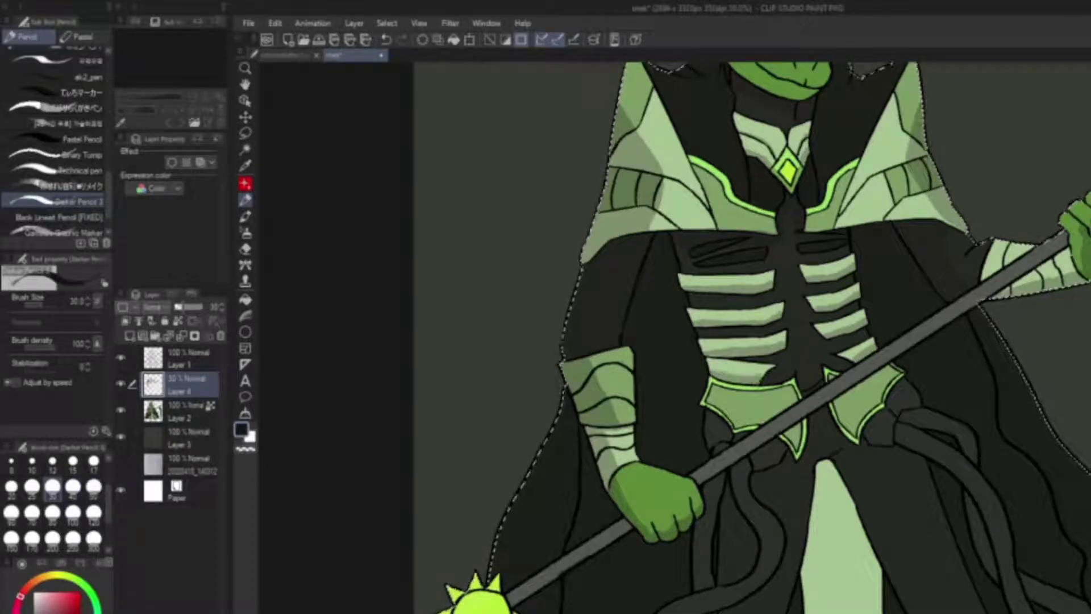
pyautogui.moveTo(778, 292); pyautogui.dragTo(766, 308)
# Shade the two green hip plates below the ribs, undoing the unwanted strokes
pyautogui.moveTo(875, 331); pyautogui.dragTo(821, 232)
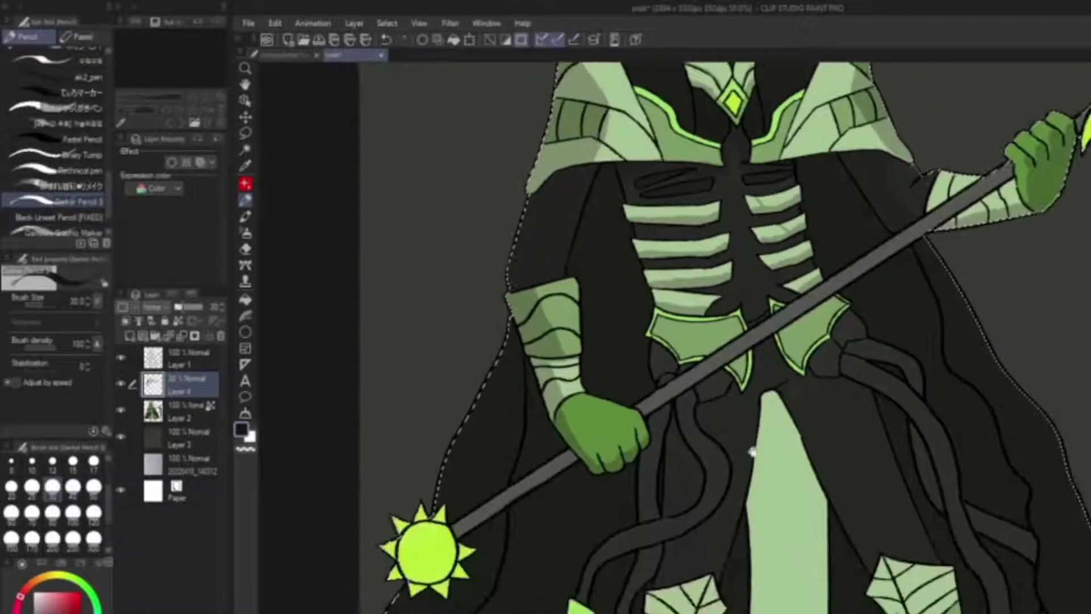
pyautogui.moveTo(655, 344); pyautogui.dragTo(710, 361)
pyautogui.moveTo(779, 341)
pyautogui.mouseDown()
pyautogui.moveTo(835, 299)
pyautogui.moveTo(755, 358)
pyautogui.mouseUp()
pyautogui.hotkey('ctrl', 'z')
pyautogui.hotkey('ctrl', 'z')
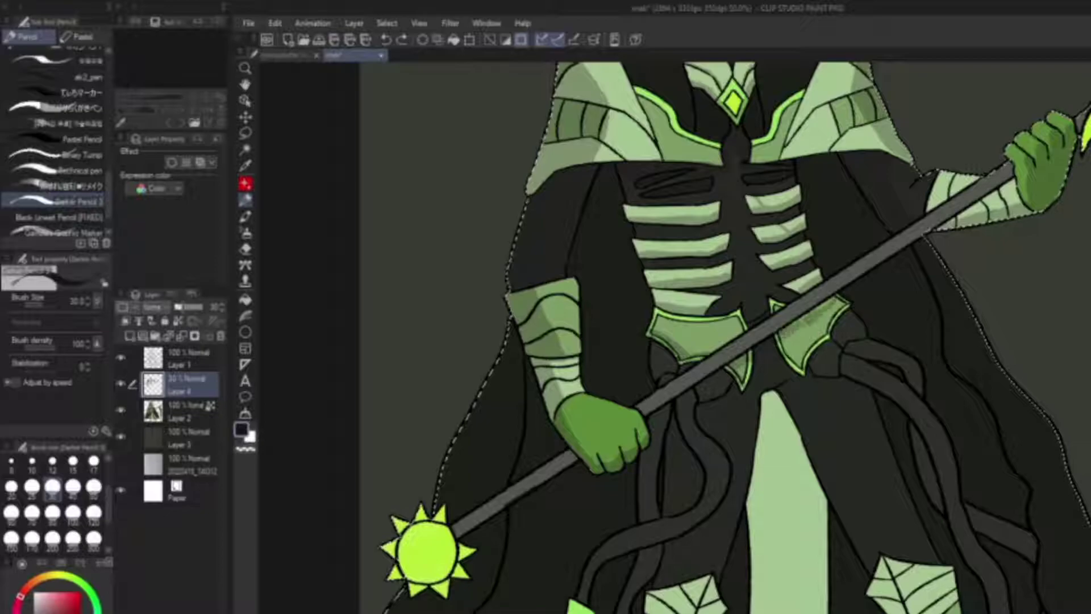
pyautogui.moveTo(818, 312); pyautogui.dragTo(834, 302)
pyautogui.hotkey('ctrl', 'z')
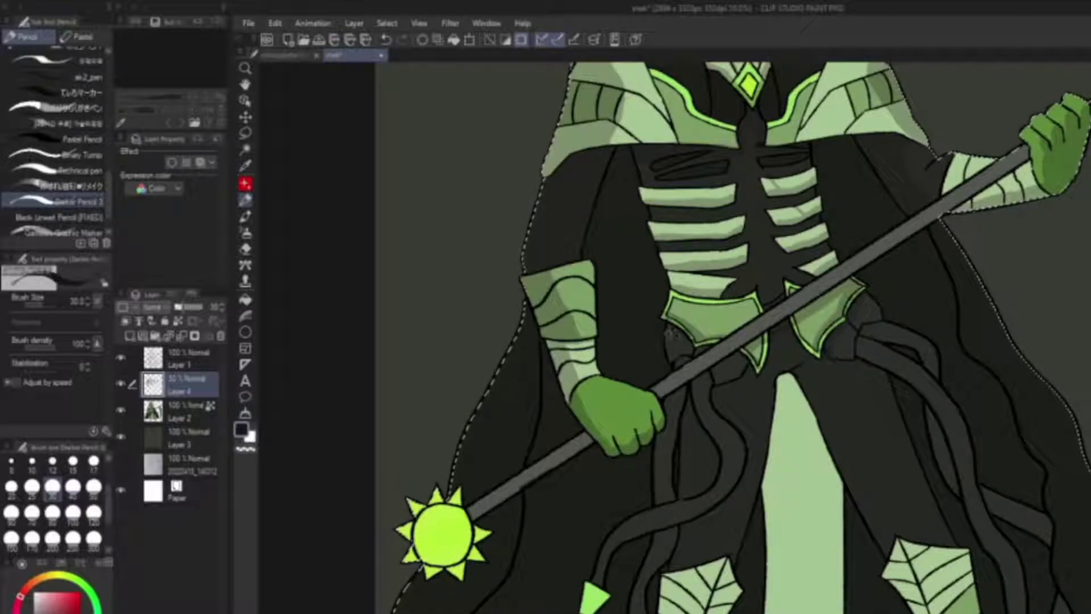
# Shade the dark tendrils hanging from the left hip beneath the staff hand
pyautogui.moveTo(736, 362)
pyautogui.mouseDown()
pyautogui.moveTo(680, 370)
pyautogui.moveTo(728, 283)
pyautogui.mouseUp()
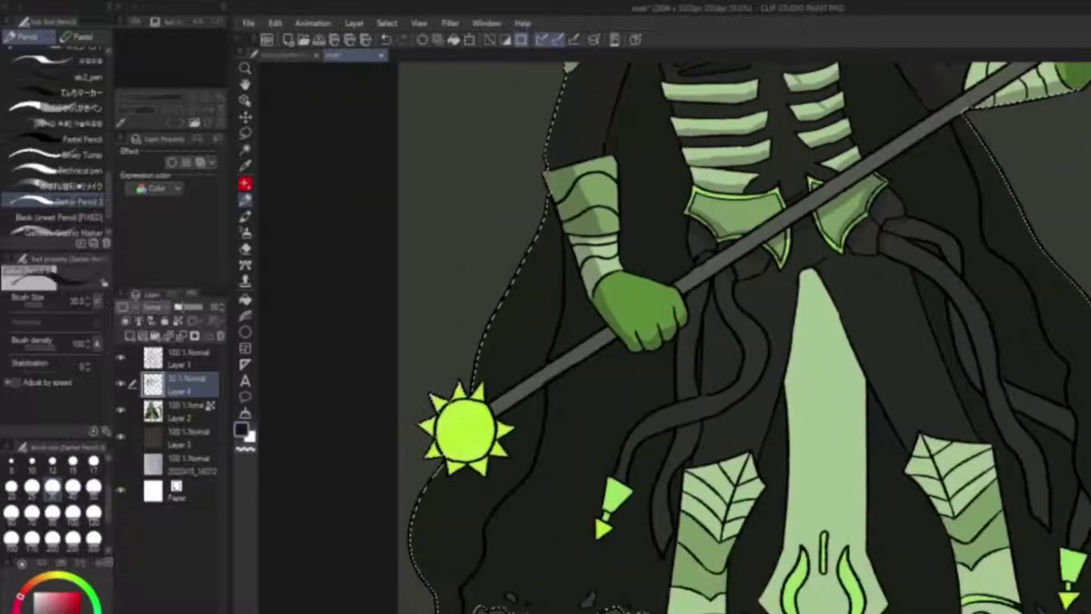
pyautogui.hotkey('ctrl', 'z')
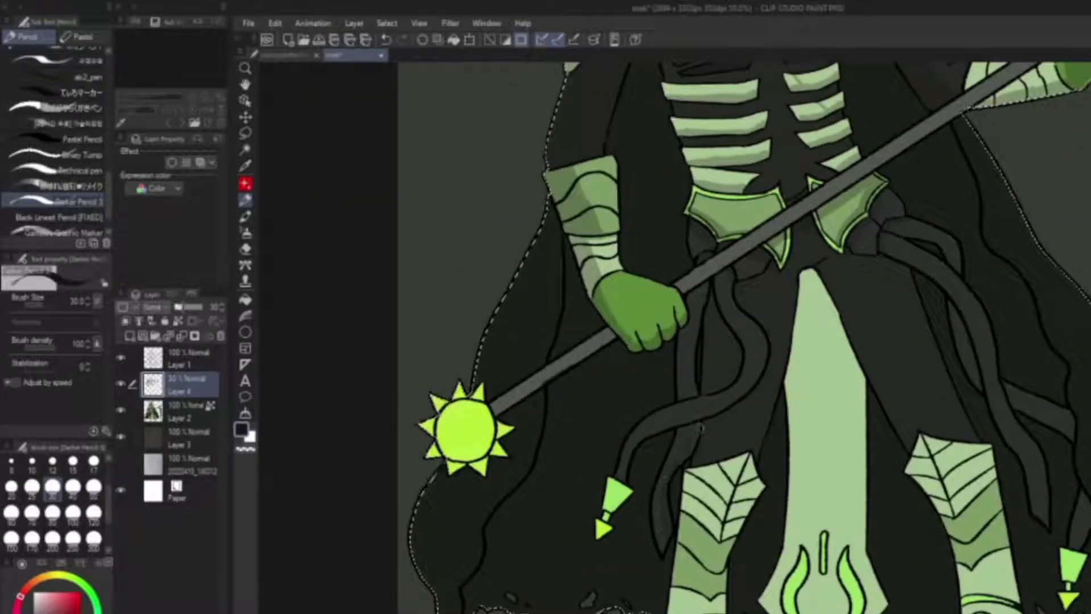
pyautogui.hotkey('ctrl', 'y')
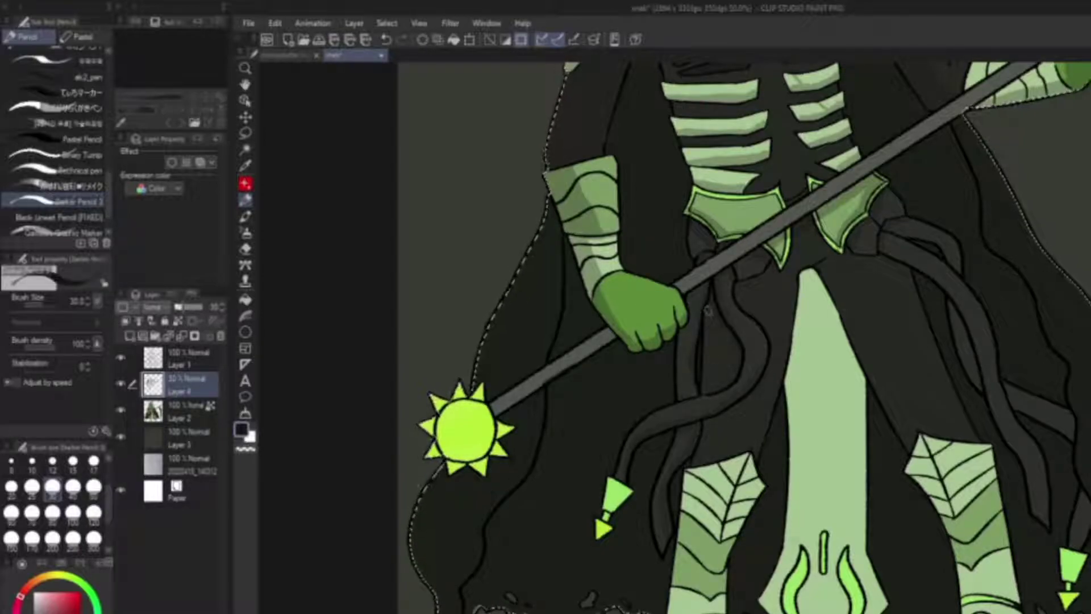
# Shade the dark tendrils hanging from the right hip down to the knee
pyautogui.scroll(2, 708, 311)
pyautogui.hscroll(1, 705, 314)
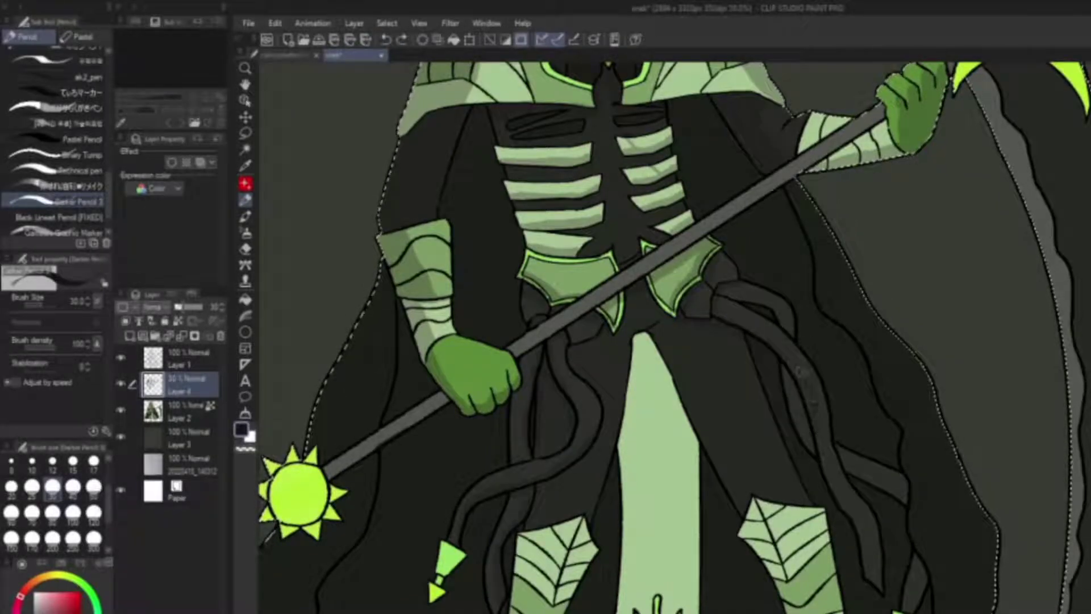
pyautogui.scroll(-2, 801, 415)
pyautogui.hscroll(1, 801, 414)
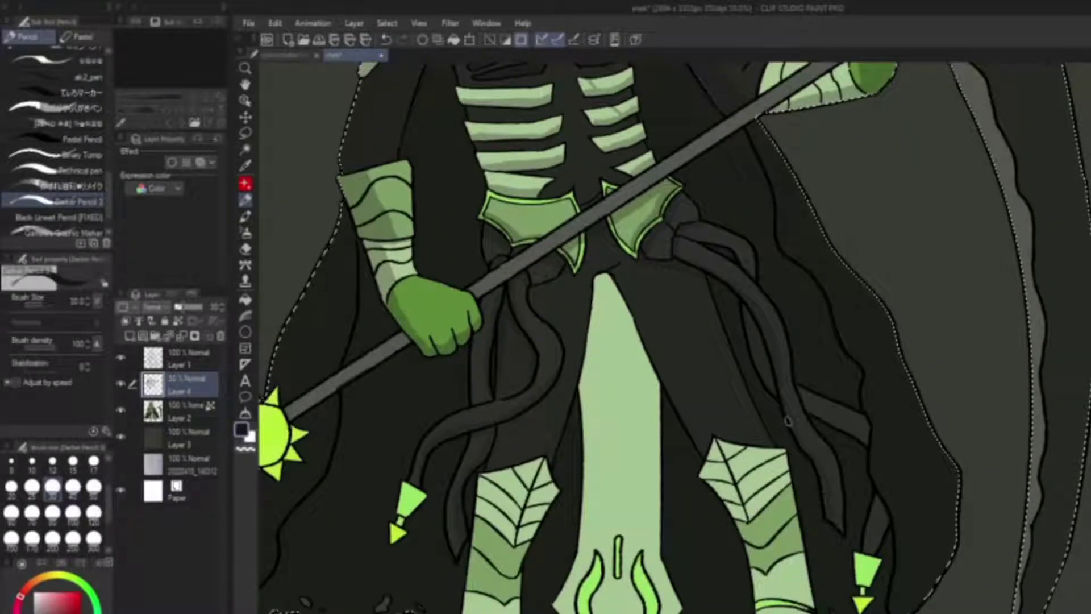
pyautogui.scroll(-2, 778, 353)
pyautogui.scroll(2, 738, 312)
pyautogui.hscroll(-1, 711, 284)
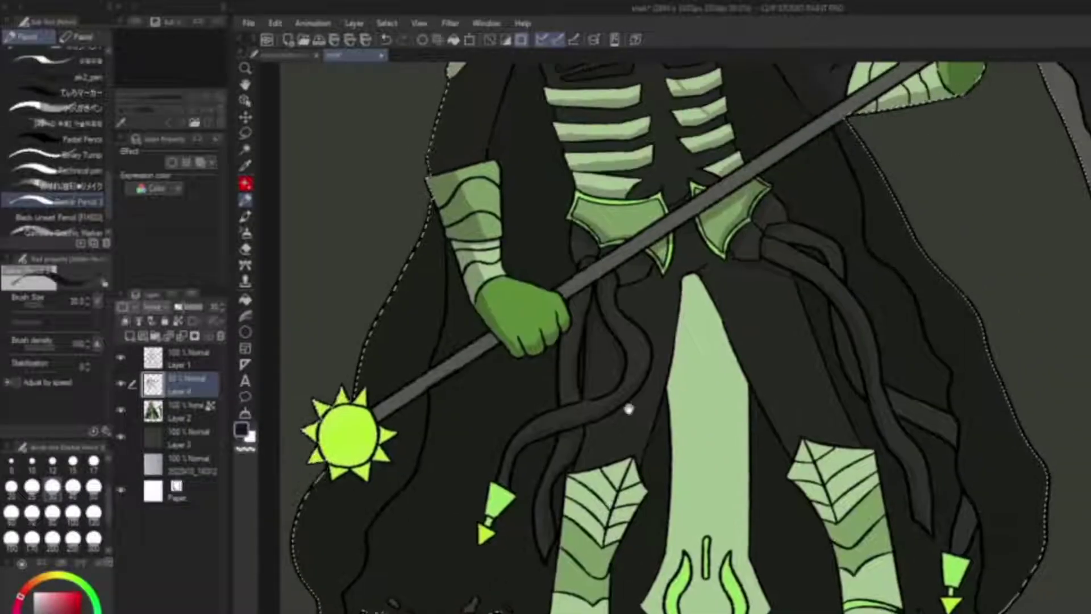
# Undo the last stroke, set the brush size to 50, and shade the upper part of the hanging front cloth
pyautogui.hotkey('ctrl', 'z')
pyautogui.moveTo(677, 287); pyautogui.dragTo(674, 358)
pyautogui.scroll(1, 674, 358)
pyautogui.click(93, 486)
pyautogui.moveTo(682, 307)
pyautogui.mouseDown()
pyautogui.moveTo(669, 432)
pyautogui.moveTo(705, 407)
pyautogui.moveTo(676, 449)
pyautogui.moveTo(699, 370)
pyautogui.moveTo(727, 409)
pyautogui.mouseUp()
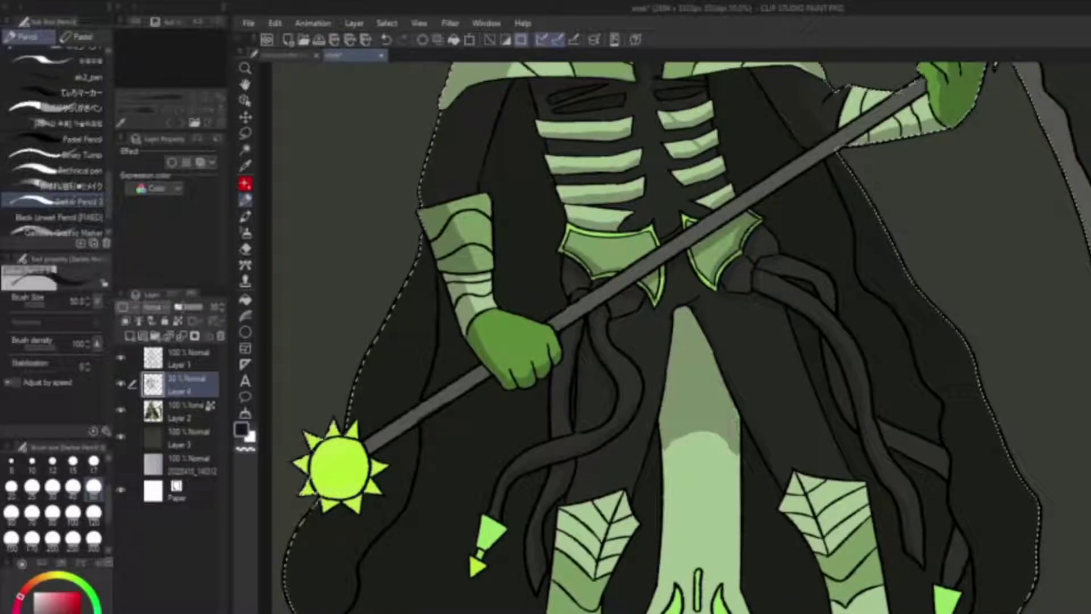
# Shade the sides of both boots and the inner sides of the two leaf-patterned shin guards
pyautogui.moveTo(804, 272); pyautogui.dragTo(900, 79)
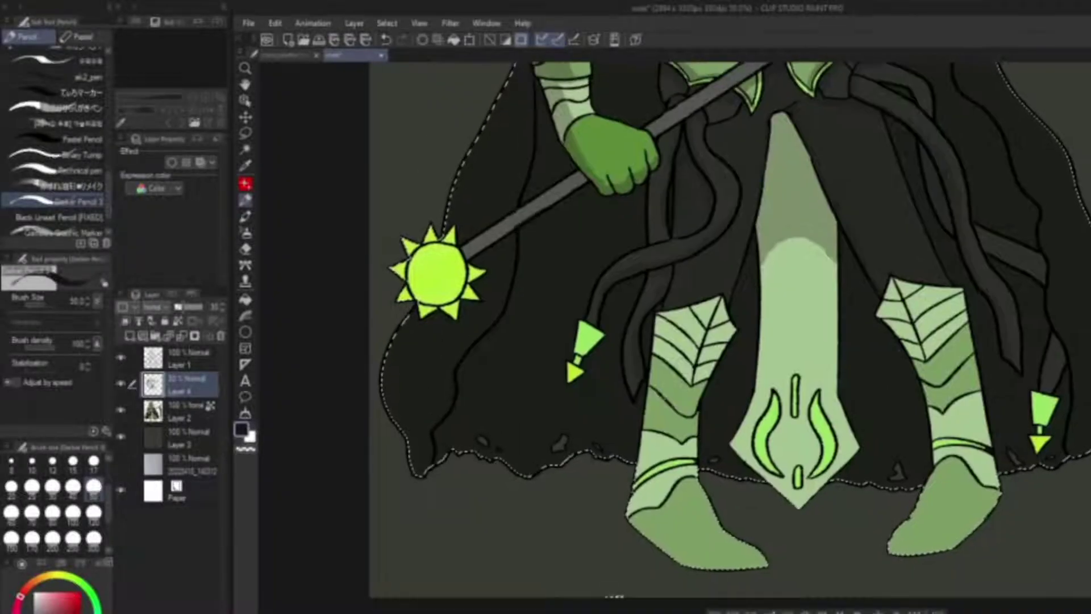
pyautogui.moveTo(725, 341)
pyautogui.mouseDown()
pyautogui.moveTo(715, 315)
pyautogui.moveTo(634, 284)
pyautogui.mouseUp()
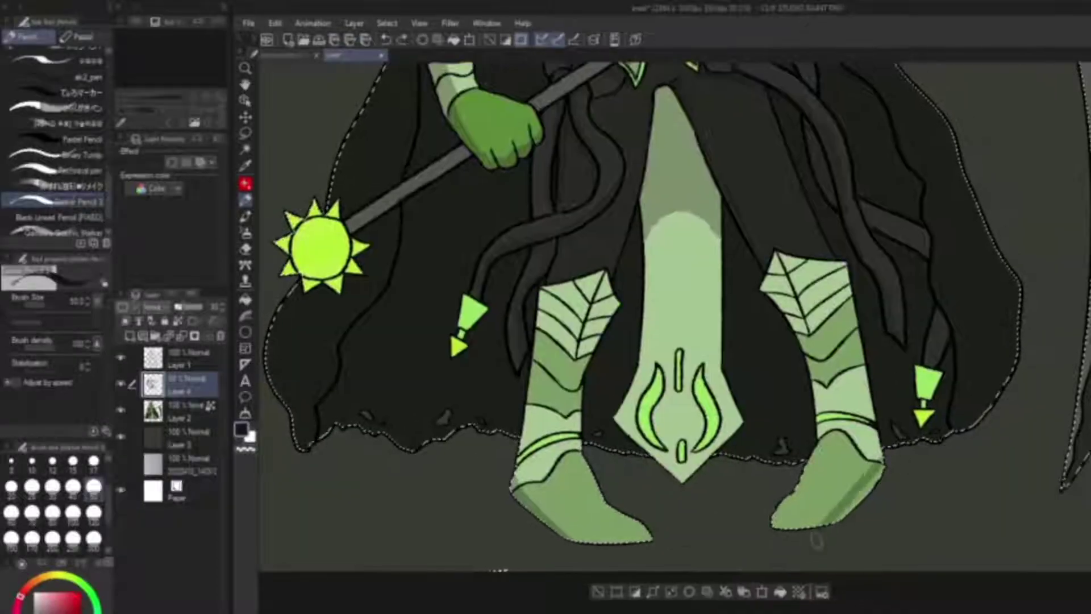
pyautogui.moveTo(761, 284)
pyautogui.mouseDown()
pyautogui.moveTo(762, 415)
pyautogui.moveTo(799, 458)
pyautogui.mouseUp()
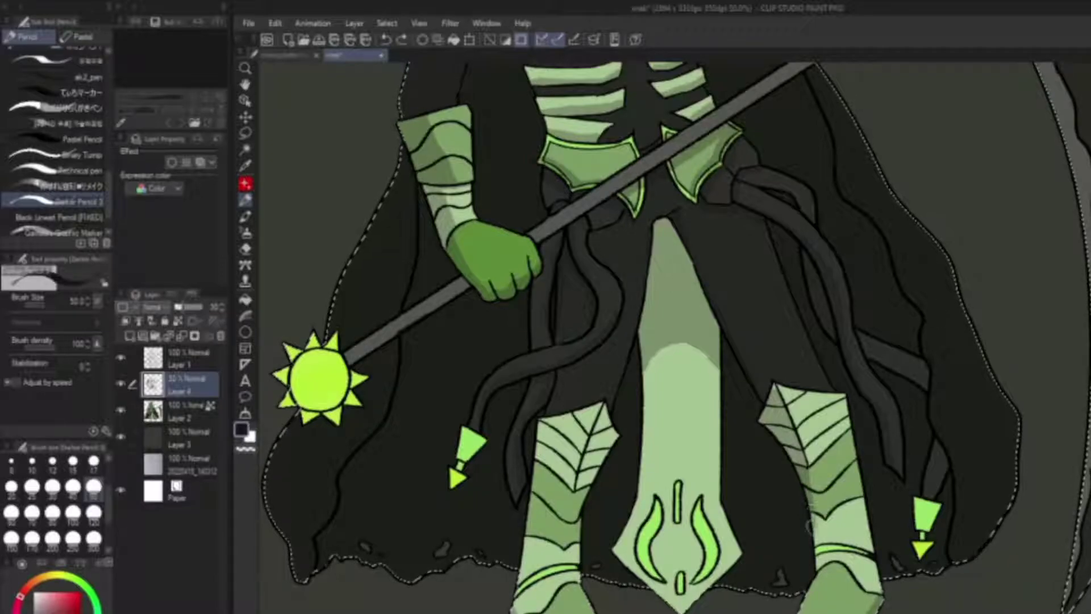
pyautogui.moveTo(806, 499); pyautogui.dragTo(908, 488)
pyautogui.moveTo(713, 409); pyautogui.dragTo(704, 444)
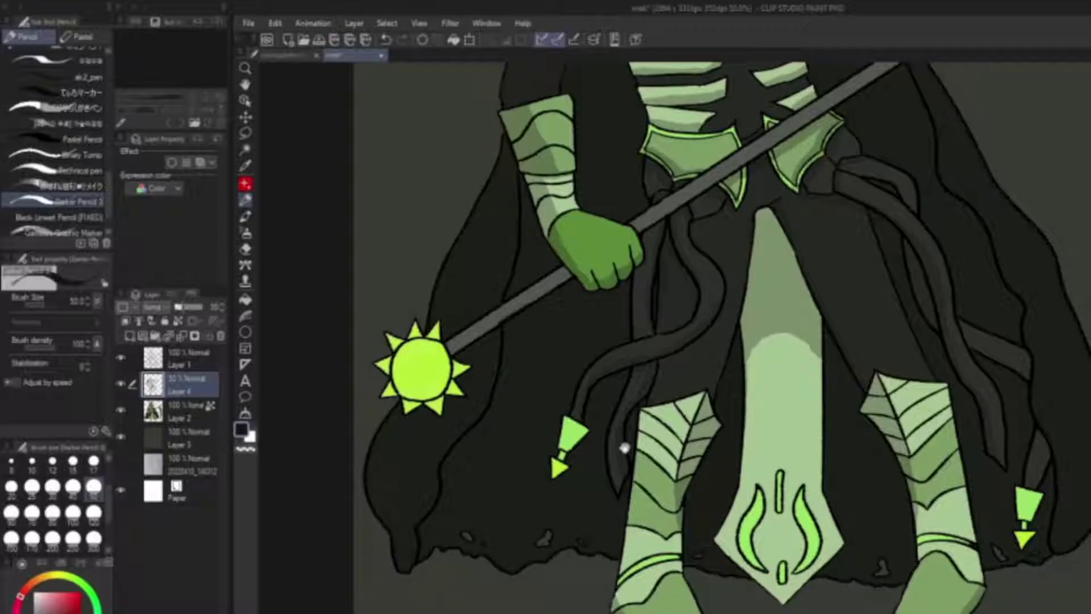
# Select the cape's inner area below the left hand with Auto select, shade it with Darker Pencil 3, and deselect
pyautogui.moveTo(705, 522); pyautogui.dragTo(737, 559)
pyautogui.click(245, 148)
pyautogui.click(625, 432)
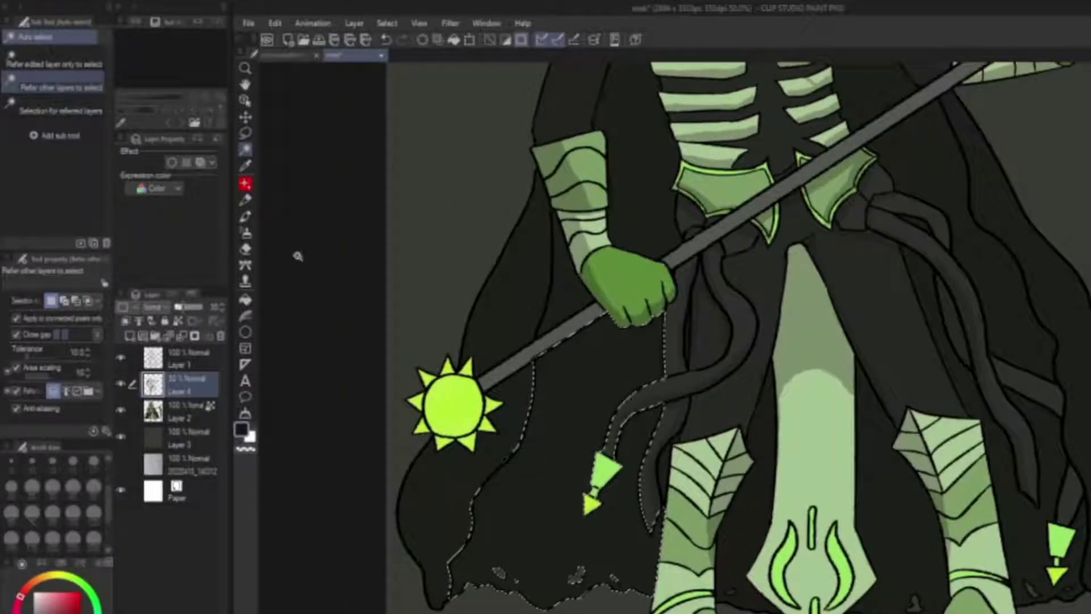
pyautogui.press('p')
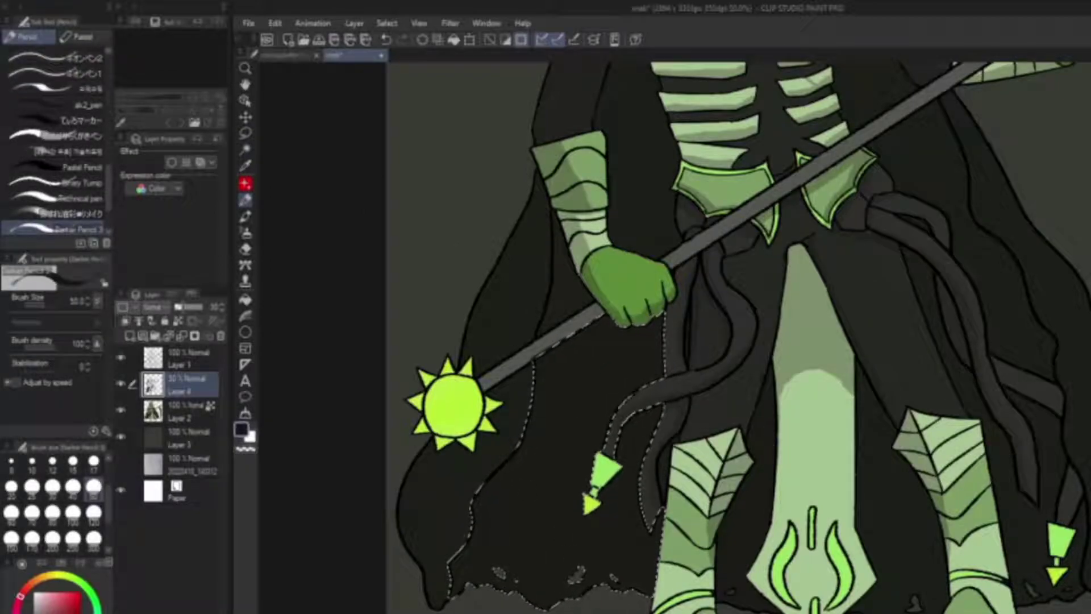
pyautogui.hotkey('ctrl', 'd')
# Shade along the underside of the scythe's staff from the sun-shaped pommel up past the hip plates
pyautogui.scroll(3, 475, 303)
pyautogui.moveTo(560, 385)
pyautogui.mouseDown()
pyautogui.moveTo(539, 402)
pyautogui.moveTo(456, 448)
pyautogui.mouseUp()
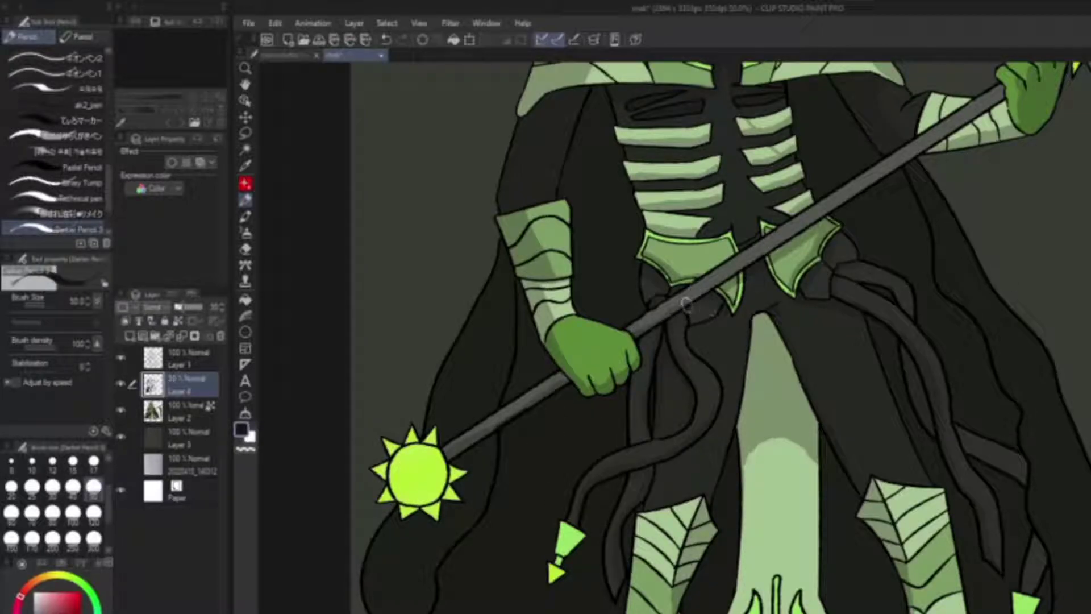
pyautogui.moveTo(696, 297); pyautogui.dragTo(790, 232)
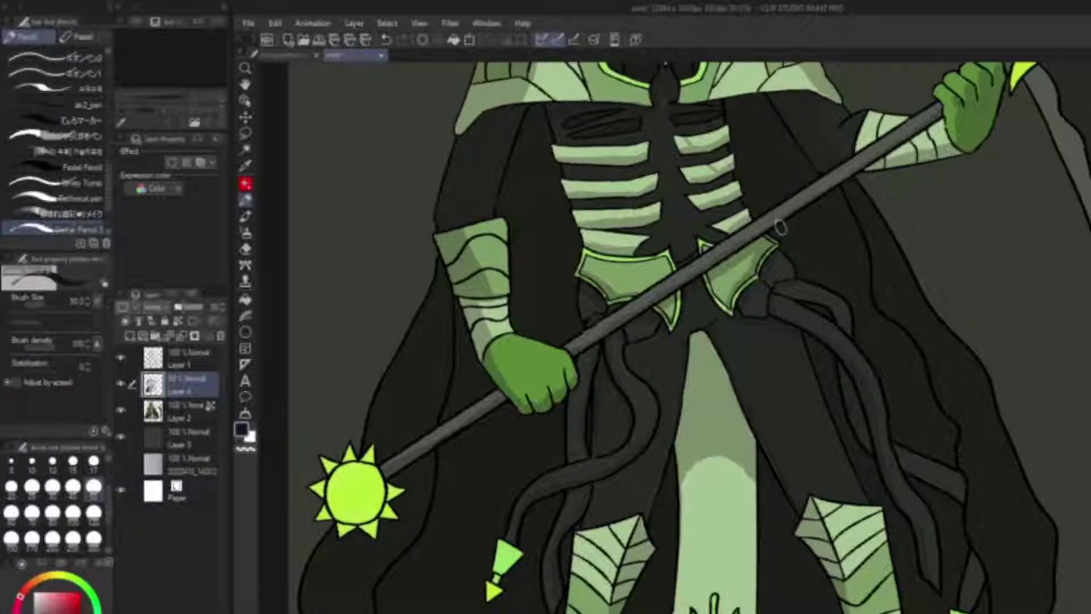
# Select the cape's inner area between the left arm and the ribs, darken it with the pencil, and deselect
pyautogui.press('m')
pyautogui.moveTo(594, 105); pyautogui.dragTo(607, 108)
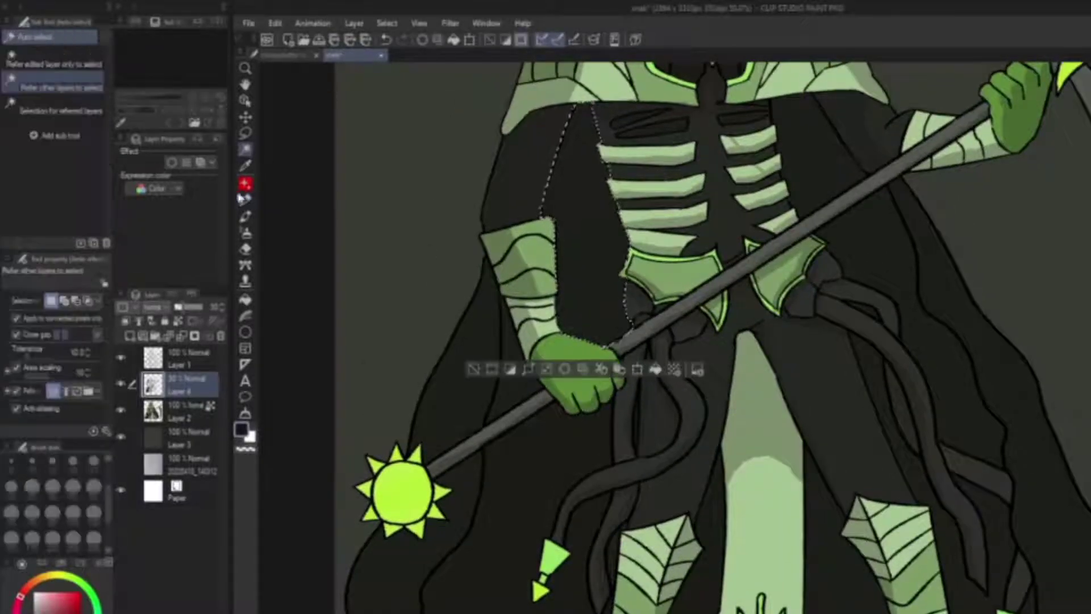
pyautogui.press('p')
pyautogui.hotkey('ctrl', 'd')
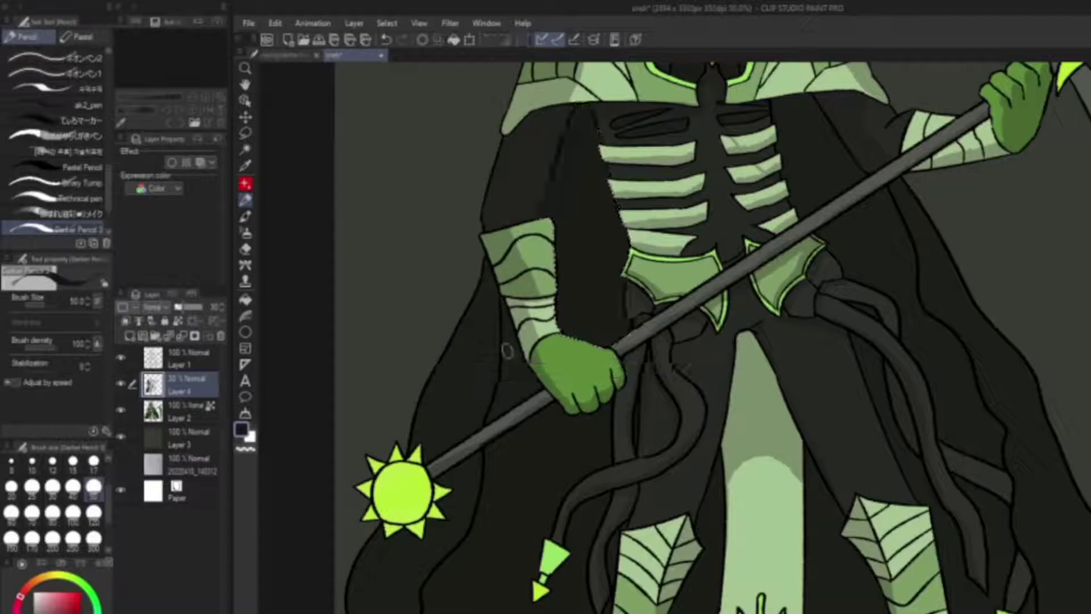
# Select the cape's inner area between the ribs and the raised arm, darken it with the pencil, and deselect
pyautogui.moveTo(509, 400)
pyautogui.mouseDown()
pyautogui.moveTo(400, 466)
pyautogui.moveTo(383, 492)
pyautogui.mouseUp()
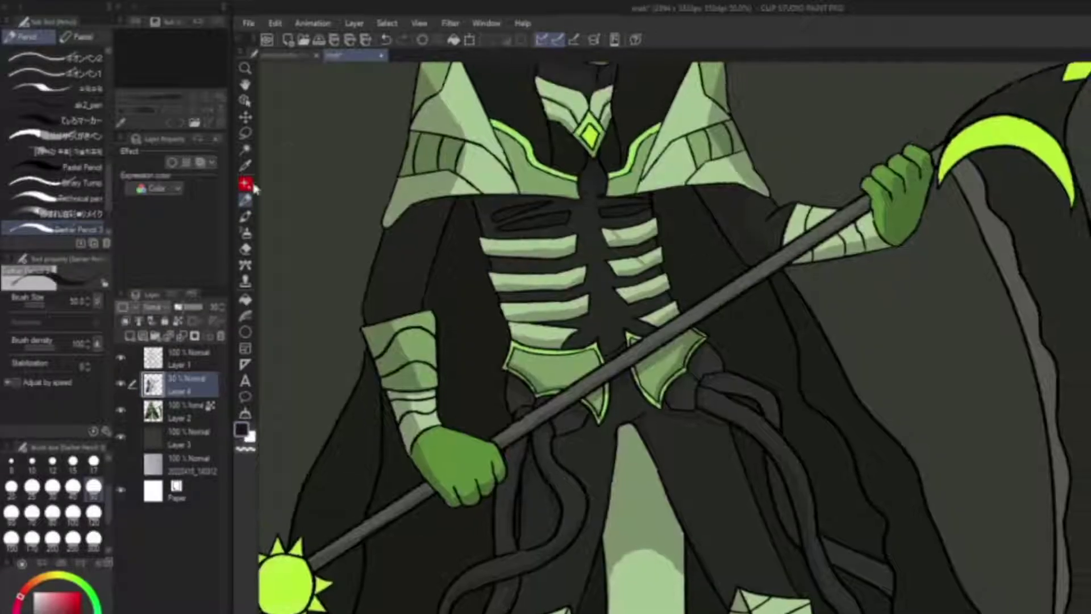
pyautogui.press('e')
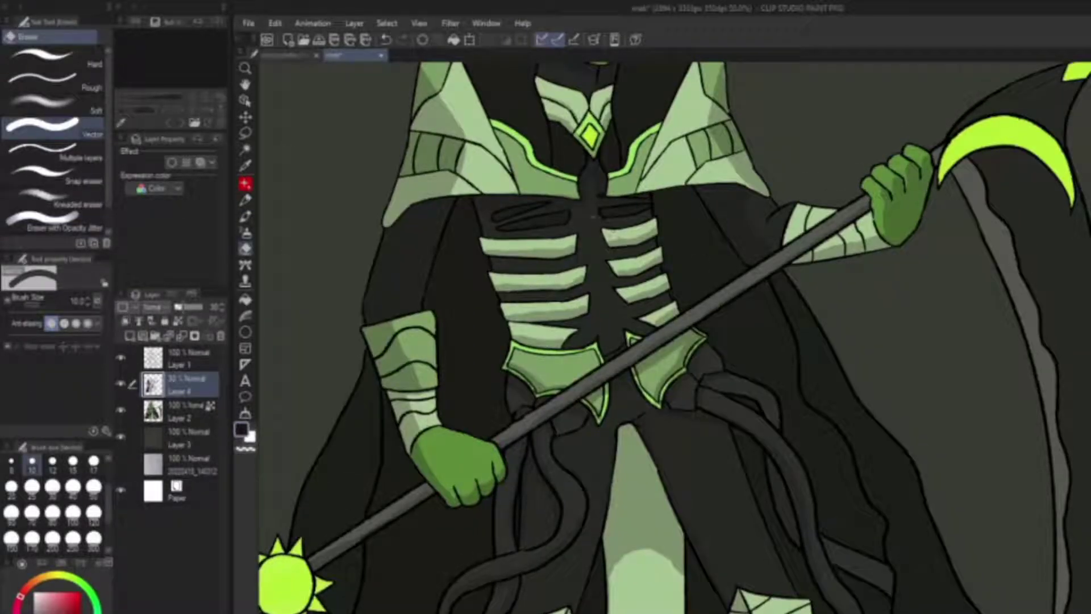
pyautogui.moveTo(671, 284); pyautogui.dragTo(643, 304)
pyautogui.press('m')
pyautogui.moveTo(626, 208); pyautogui.dragTo(644, 204)
pyautogui.press('p')
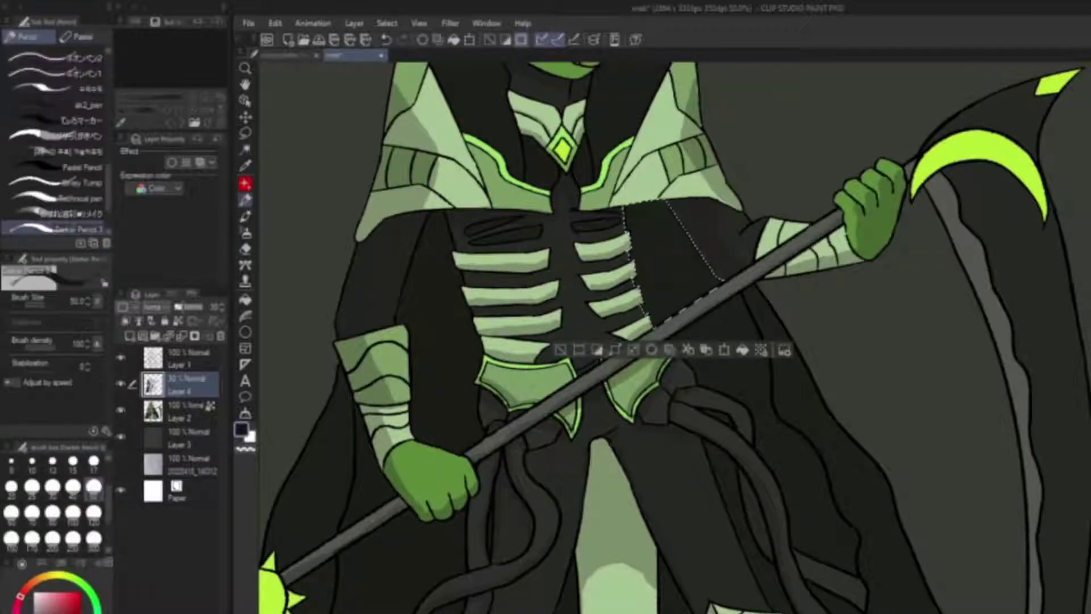
pyautogui.click(560, 349)
# Select the cape area between the front cloth and the right leg, darken it with the pencil, and deselect
pyautogui.moveTo(540, 446); pyautogui.dragTo(592, 308)
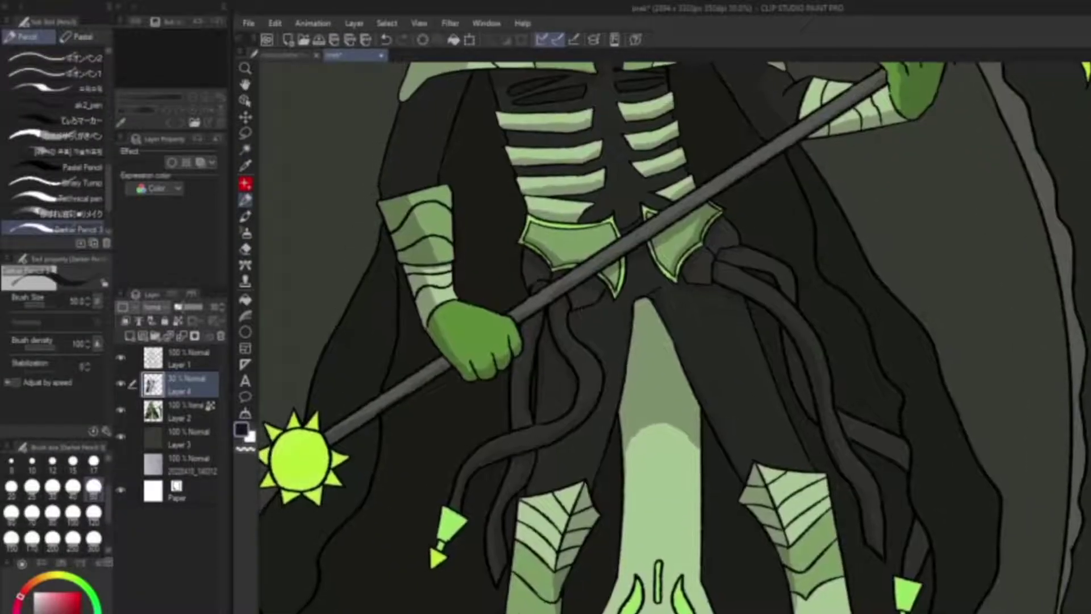
pyautogui.scroll(-2, 723, 524)
pyautogui.moveTo(723, 524); pyautogui.dragTo(682, 510)
pyautogui.press('m')
pyautogui.moveTo(672, 385); pyautogui.dragTo(710, 549)
pyautogui.press('p')
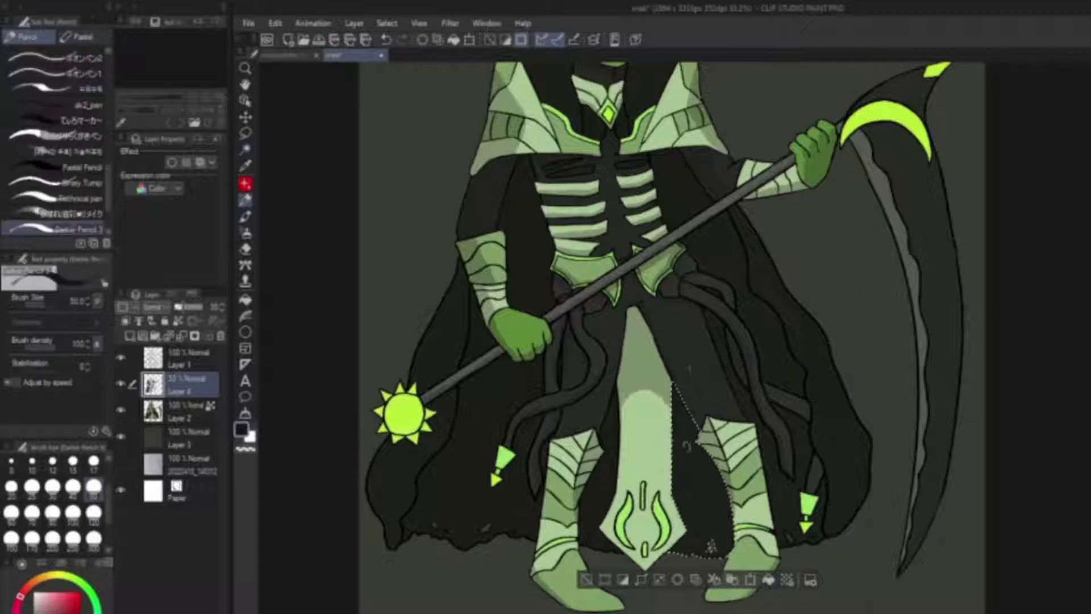
pyautogui.hotkey('ctrl', 'd')
# Select the cape's inner areas around the right-hand tendrils, from the staff down to the boot, darken them with the pencil, and deselect
pyautogui.press('m')
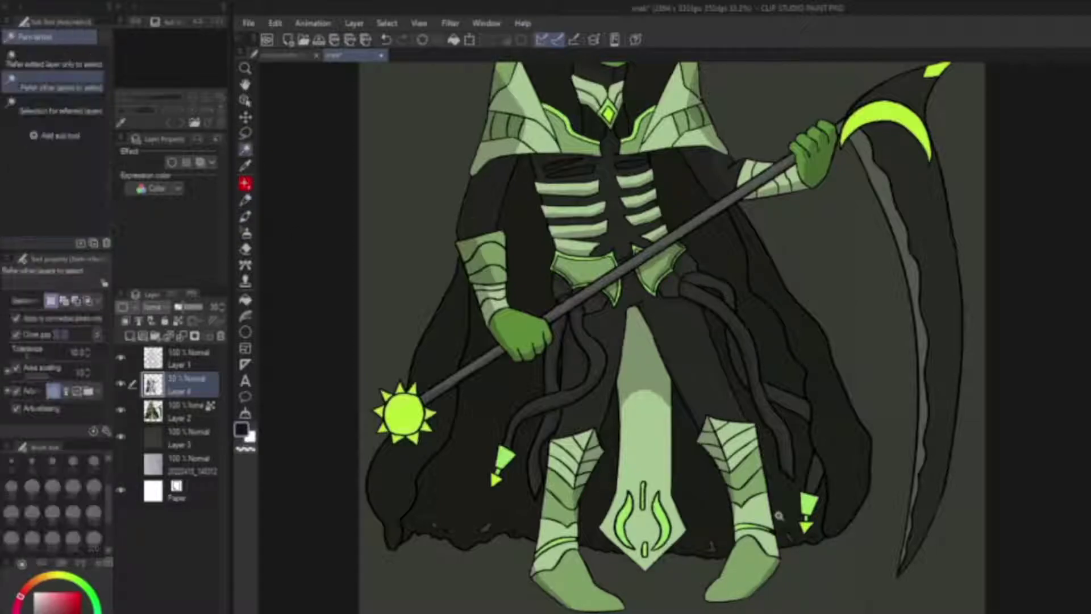
pyautogui.moveTo(702, 307); pyautogui.dragTo(784, 544)
pyautogui.press('p')
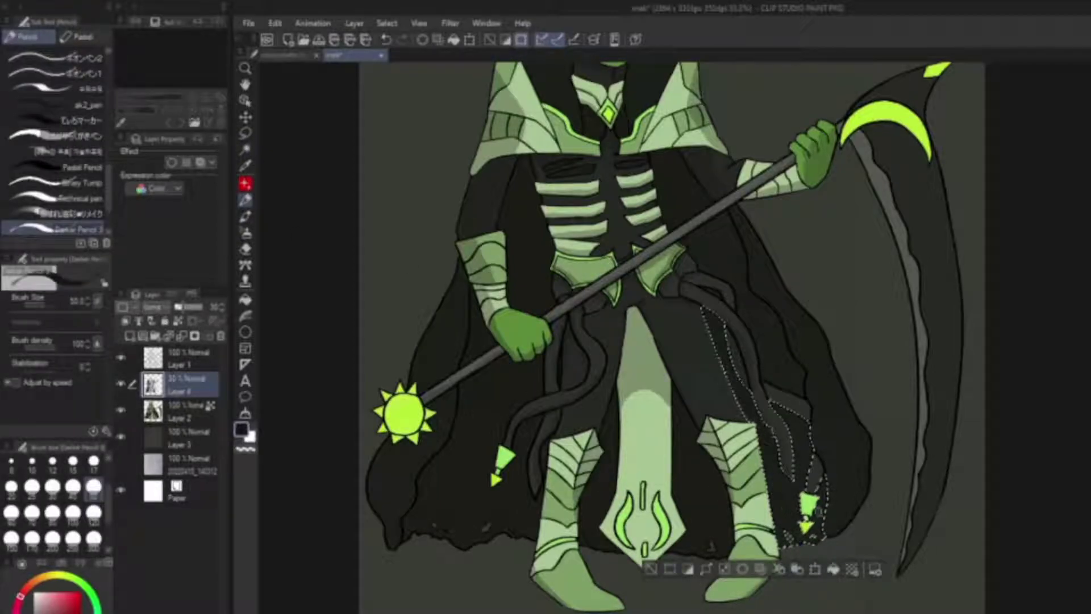
pyautogui.hotkey('ctrl', 'd')
pyautogui.hotkey('ctrl', 'shift', 'd')
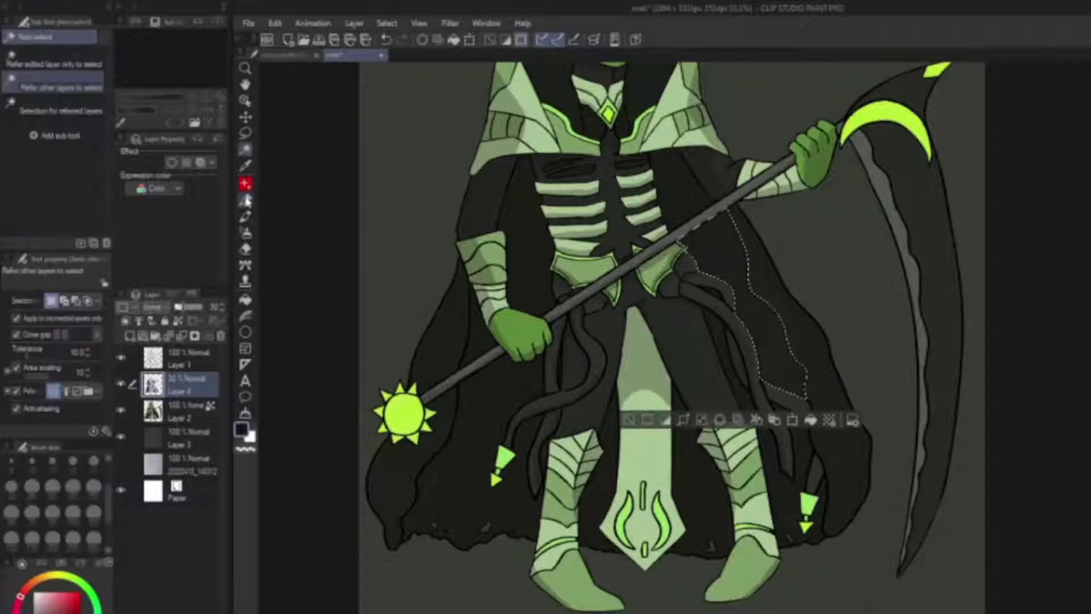
pyautogui.hotkey('ctrl', 'd')
# Shade the scythe blade with the pencil beneath the lime crescent and down along its outer edge
pyautogui.scroll(-5, 273, 238)
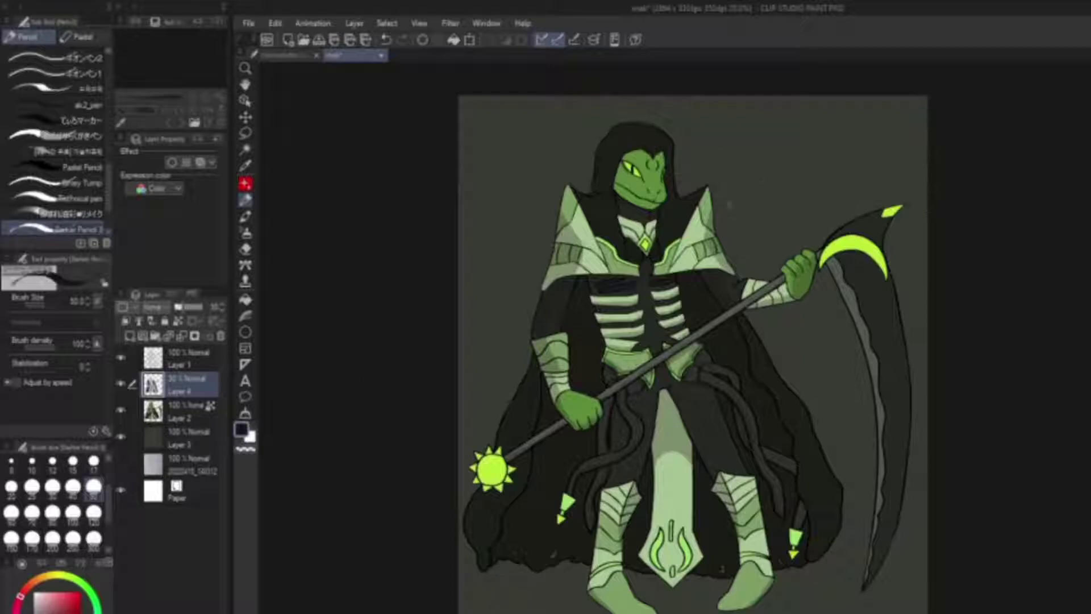
pyautogui.moveTo(916, 384); pyautogui.dragTo(750, 356)
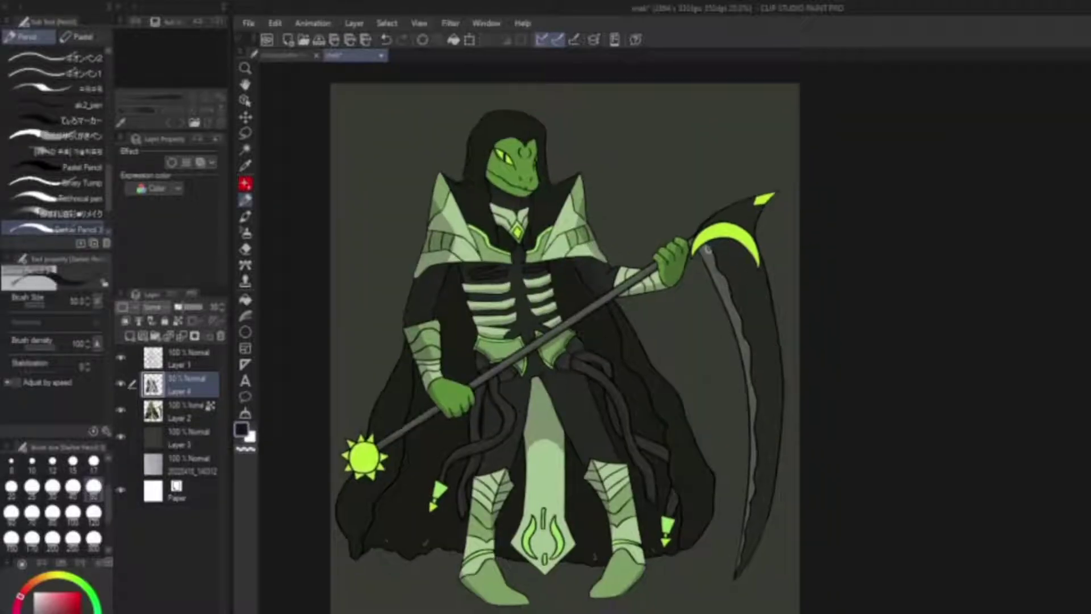
pyautogui.scroll(5, 708, 249)
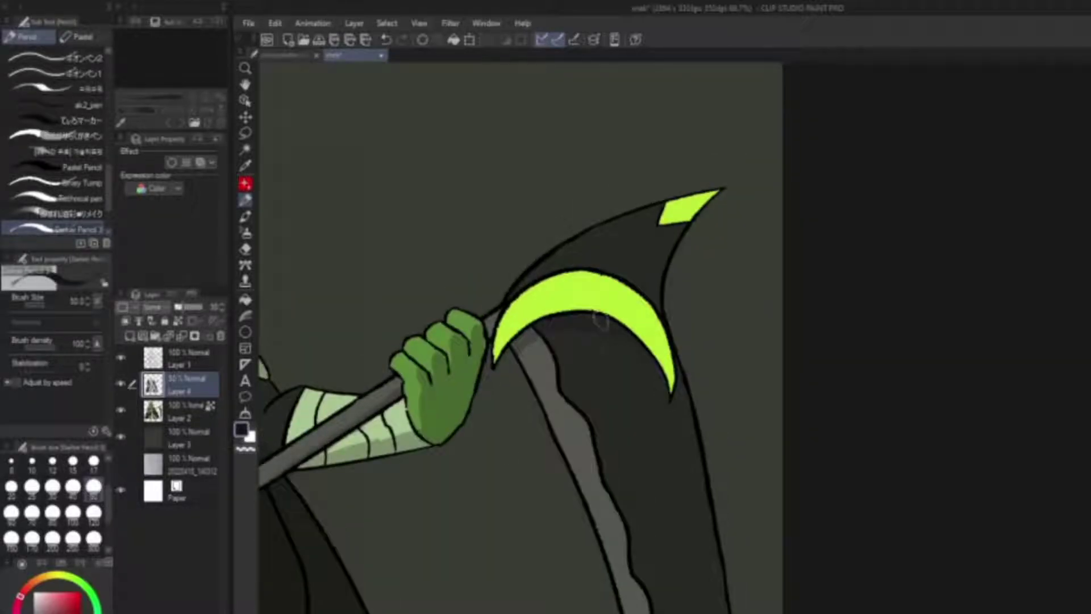
pyautogui.hotkey('ctrl', 'z')
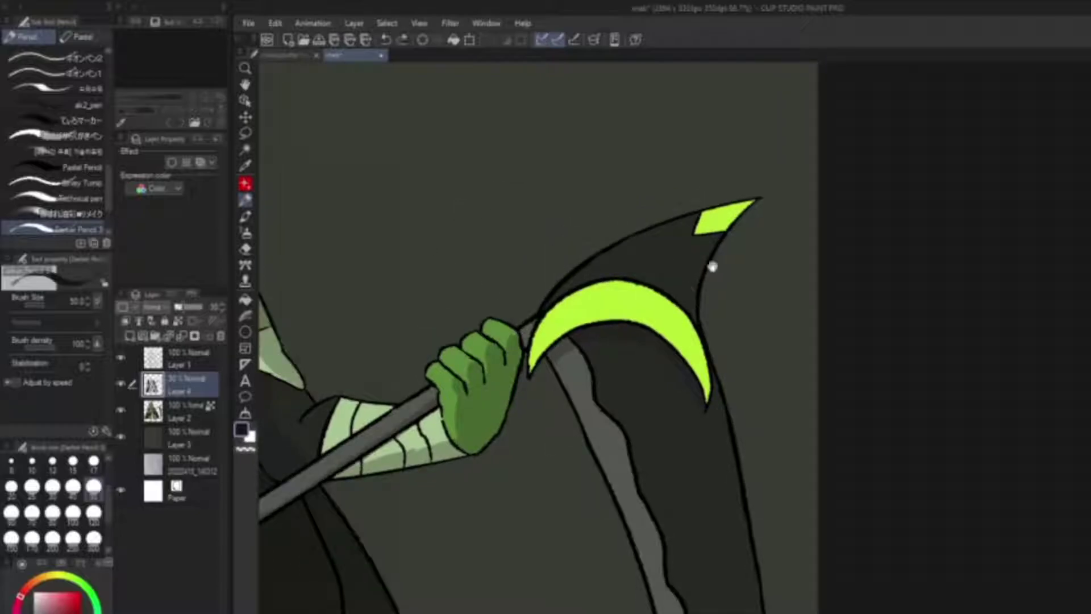
pyautogui.scroll(2, 633, 348)
pyautogui.scroll(-10, 555, 321)
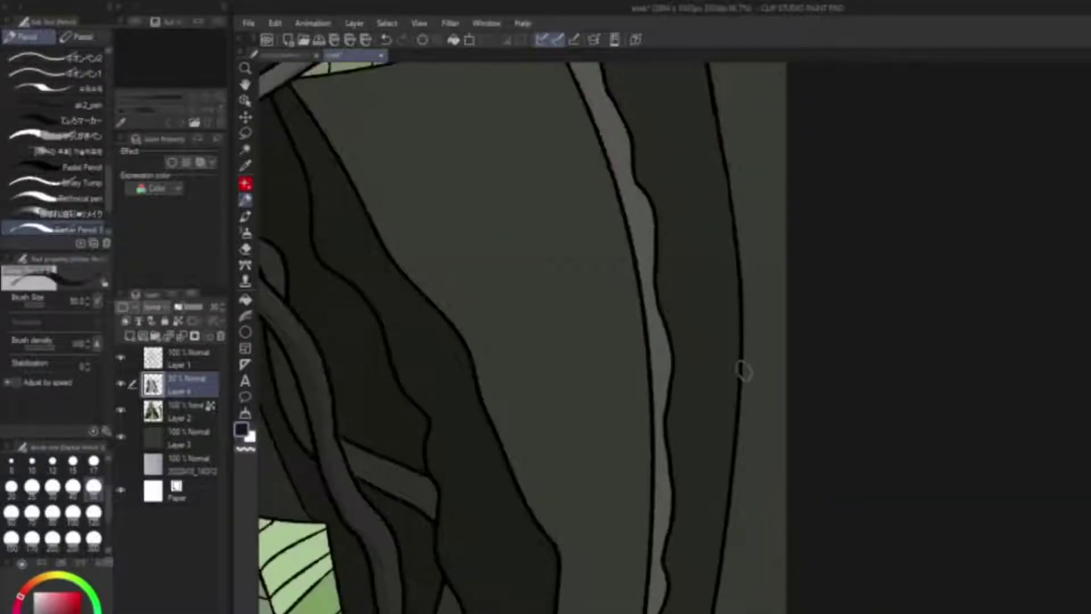
pyautogui.scroll(2, 681, 553)
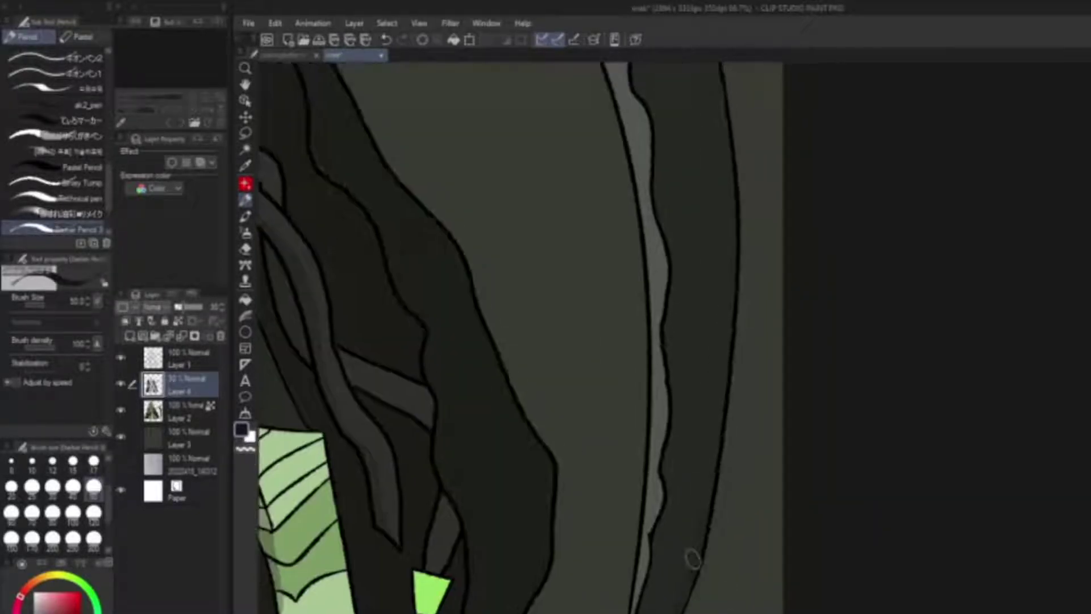
pyautogui.scroll(8, 733, 379)
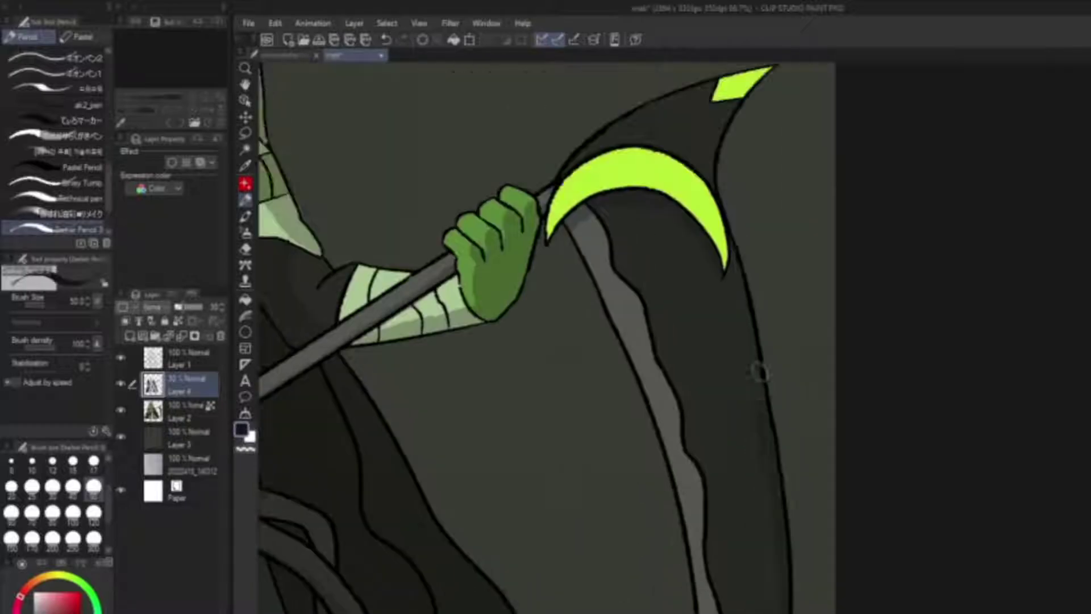
pyautogui.scroll(-3, 737, 312)
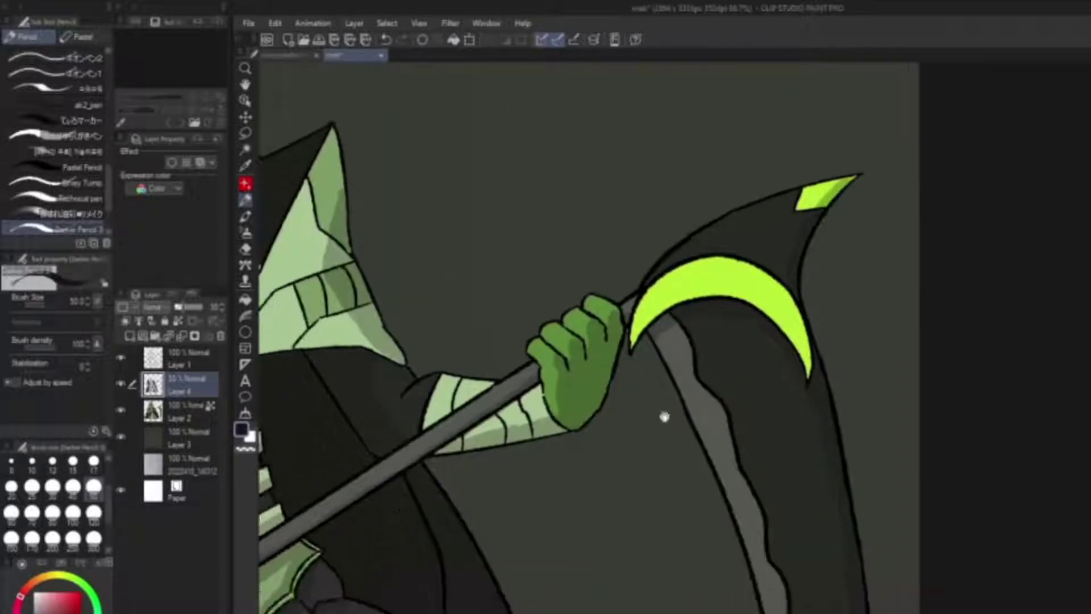
pyautogui.moveTo(693, 419); pyautogui.dragTo(864, 370)
# Shade the lizardman's neck beneath the jaw with the pencil and undo the last stroke
pyautogui.scroll(4, 645, 506)
pyautogui.scroll(-4, 645, 506)
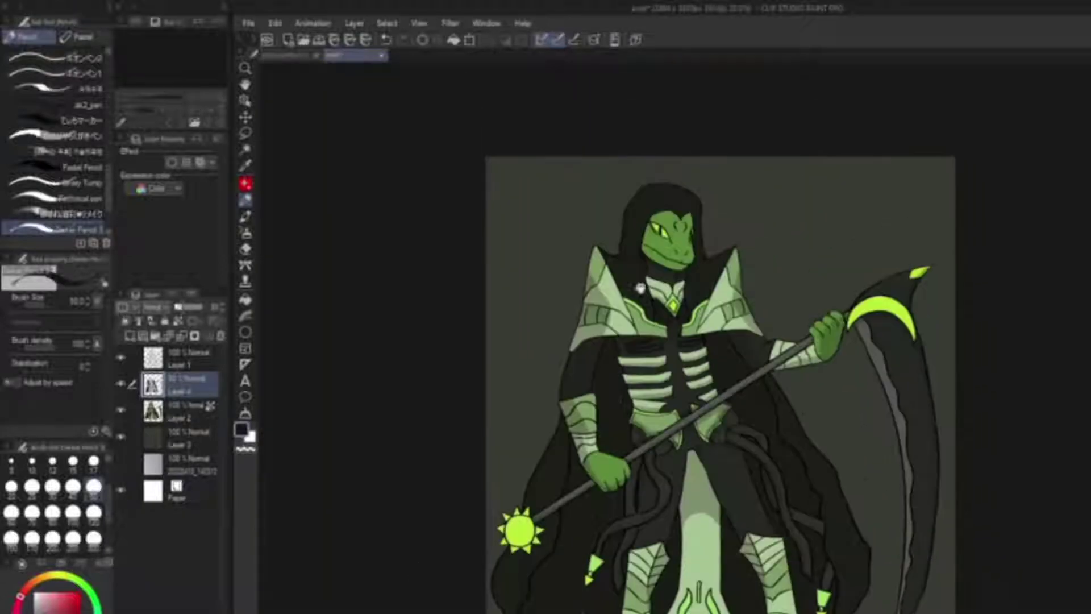
pyautogui.scroll(4, 573, 303)
pyautogui.scroll(2, 573, 303)
pyautogui.moveTo(623, 244)
pyautogui.mouseDown()
pyautogui.moveTo(674, 234)
pyautogui.moveTo(728, 318)
pyautogui.mouseUp()
pyautogui.moveTo(586, 321); pyautogui.dragTo(636, 377)
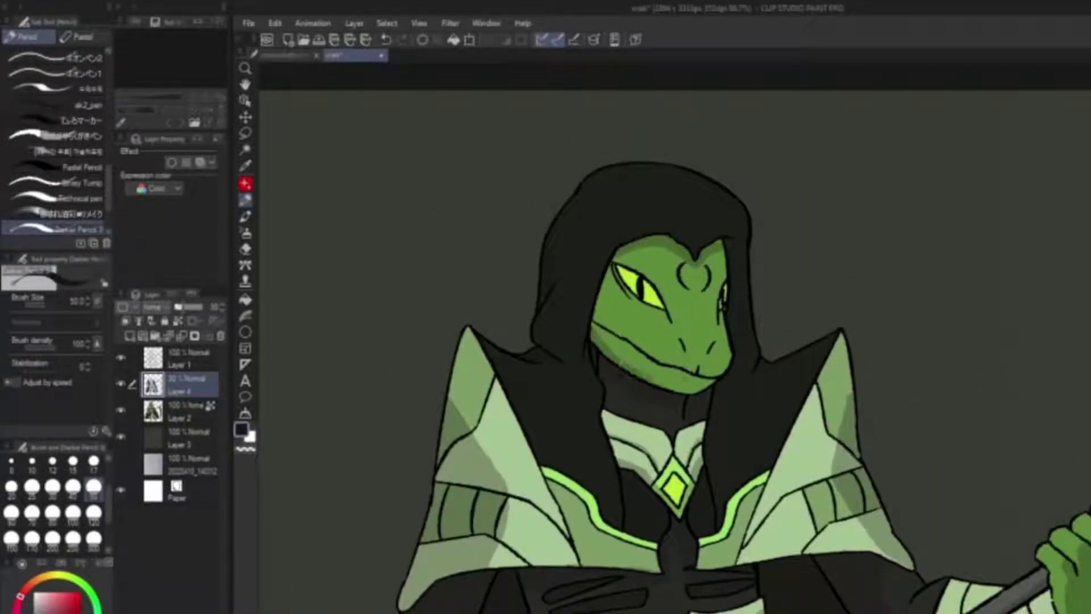
pyautogui.moveTo(756, 372); pyautogui.dragTo(789, 355)
pyautogui.hotkey('ctrl', 'z')
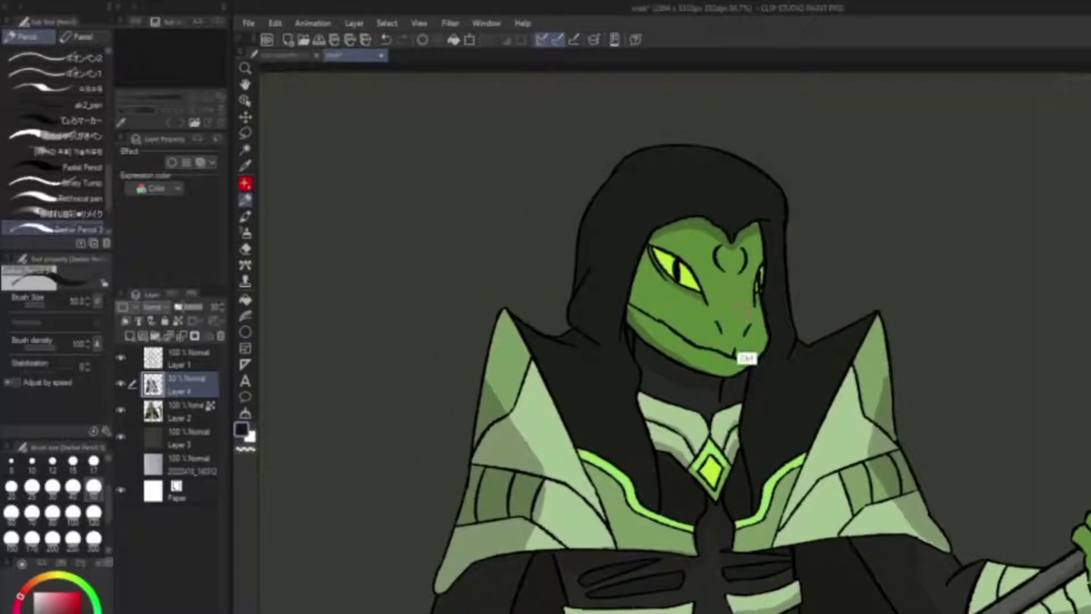
# Dab dark spots onto the background around the figure's upper body on Layer 2 with the Spray airbrush at size 100
pyautogui.moveTo(747, 358); pyautogui.dragTo(474, 273)
pyautogui.hotkey('ctrl', '-')
pyautogui.hotkey('ctrl', '-')
pyautogui.hotkey('ctrl', '-')
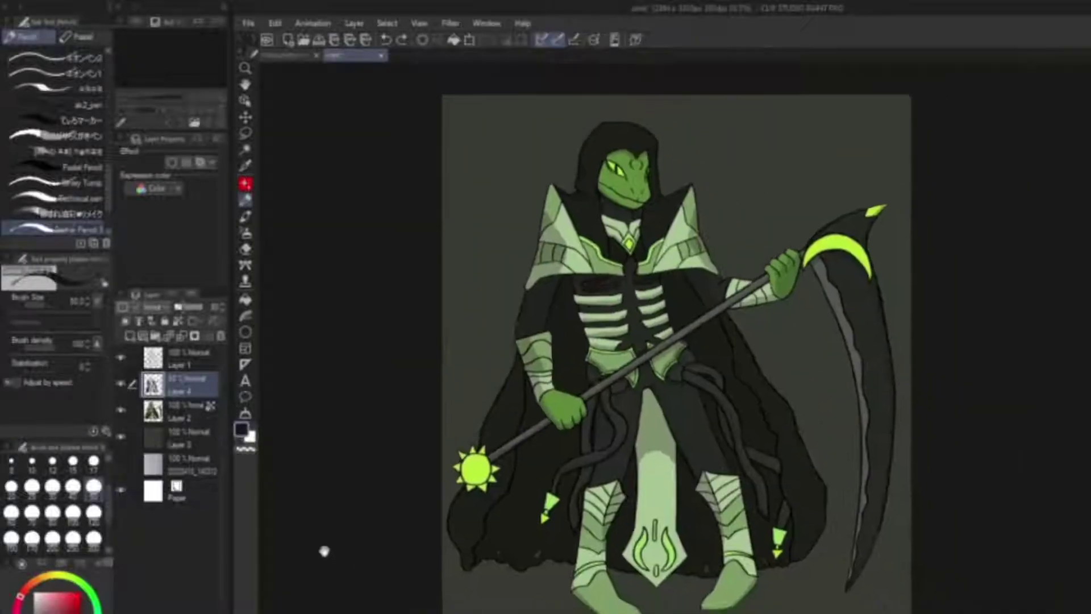
pyautogui.moveTo(324, 550); pyautogui.dragTo(307, 559)
pyautogui.press('b')
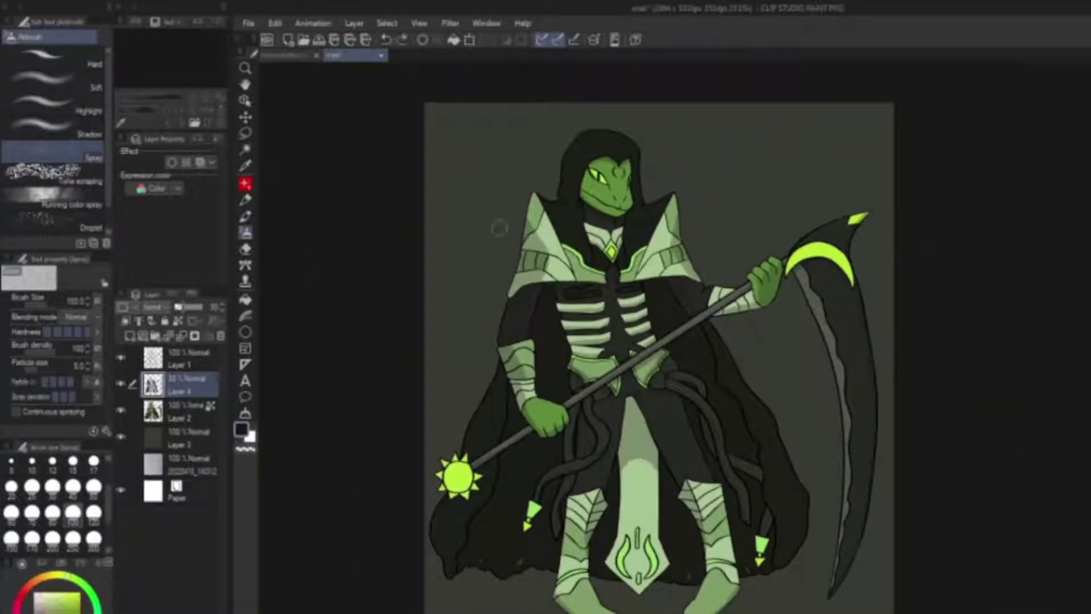
pyautogui.click(186, 413)
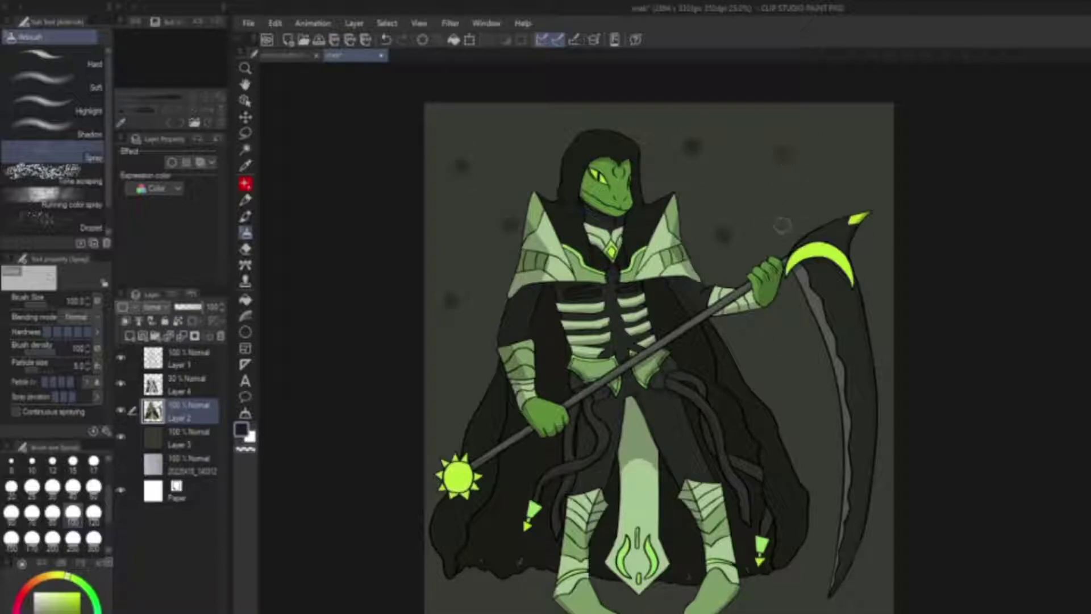
pyautogui.hotkey('ctrl', 'z')
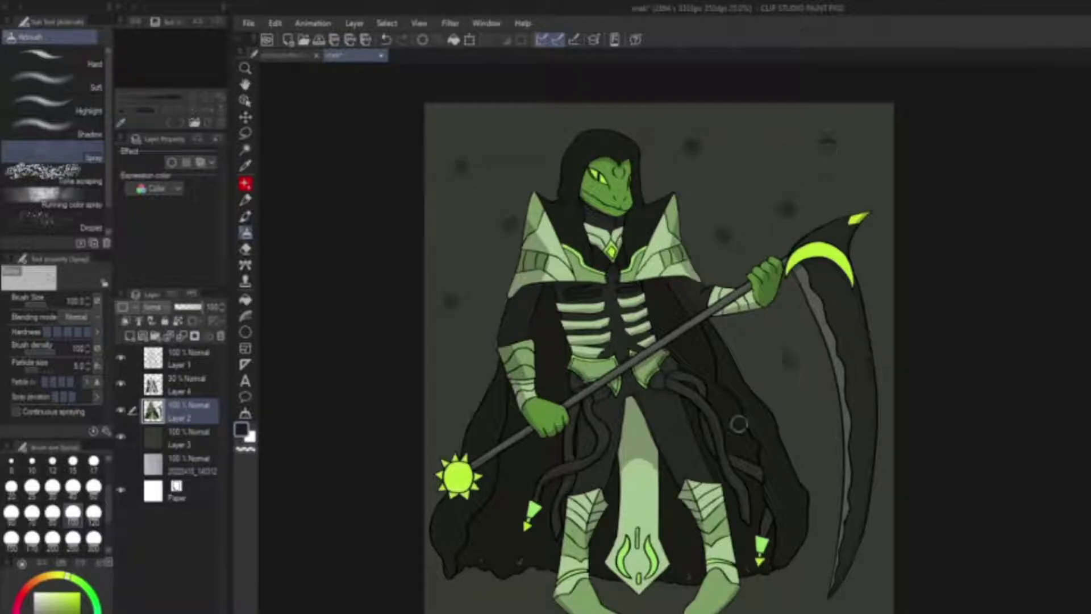